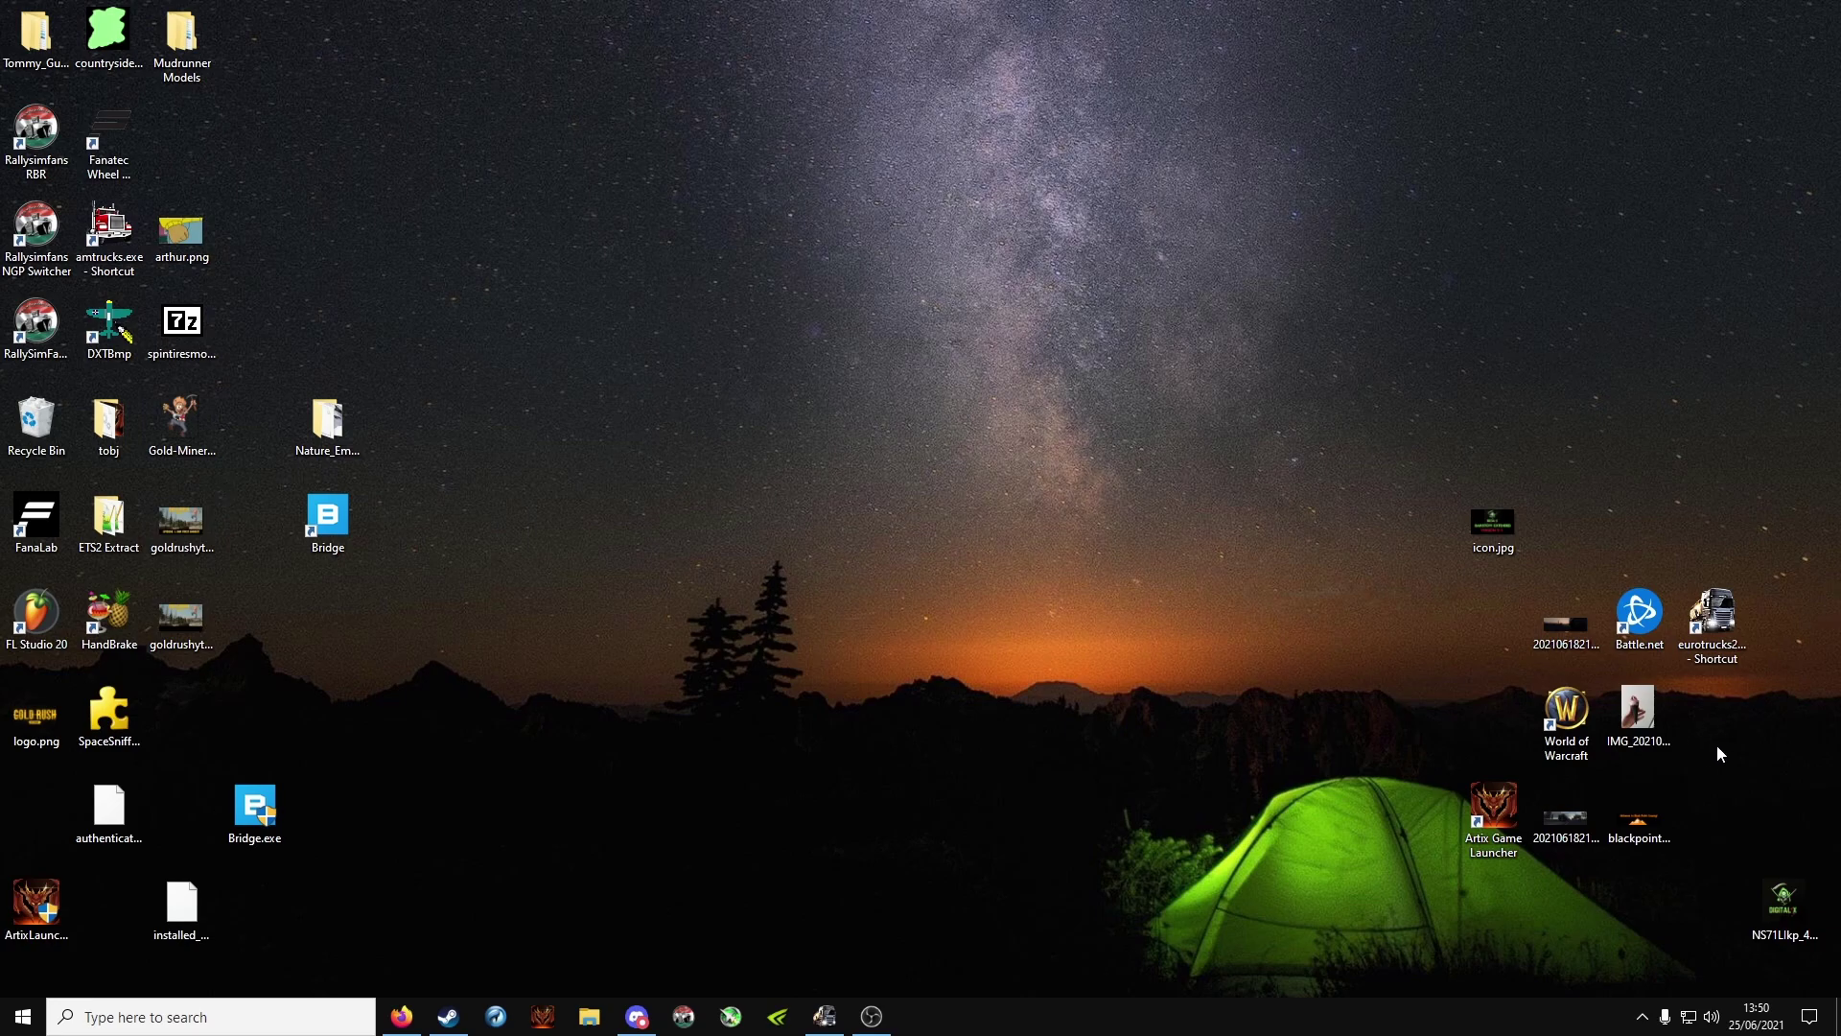
Draw a straight asphalt road about 90 m long past the car, using the narrow way no lanes no traffic type.
right_click(1717, 640)
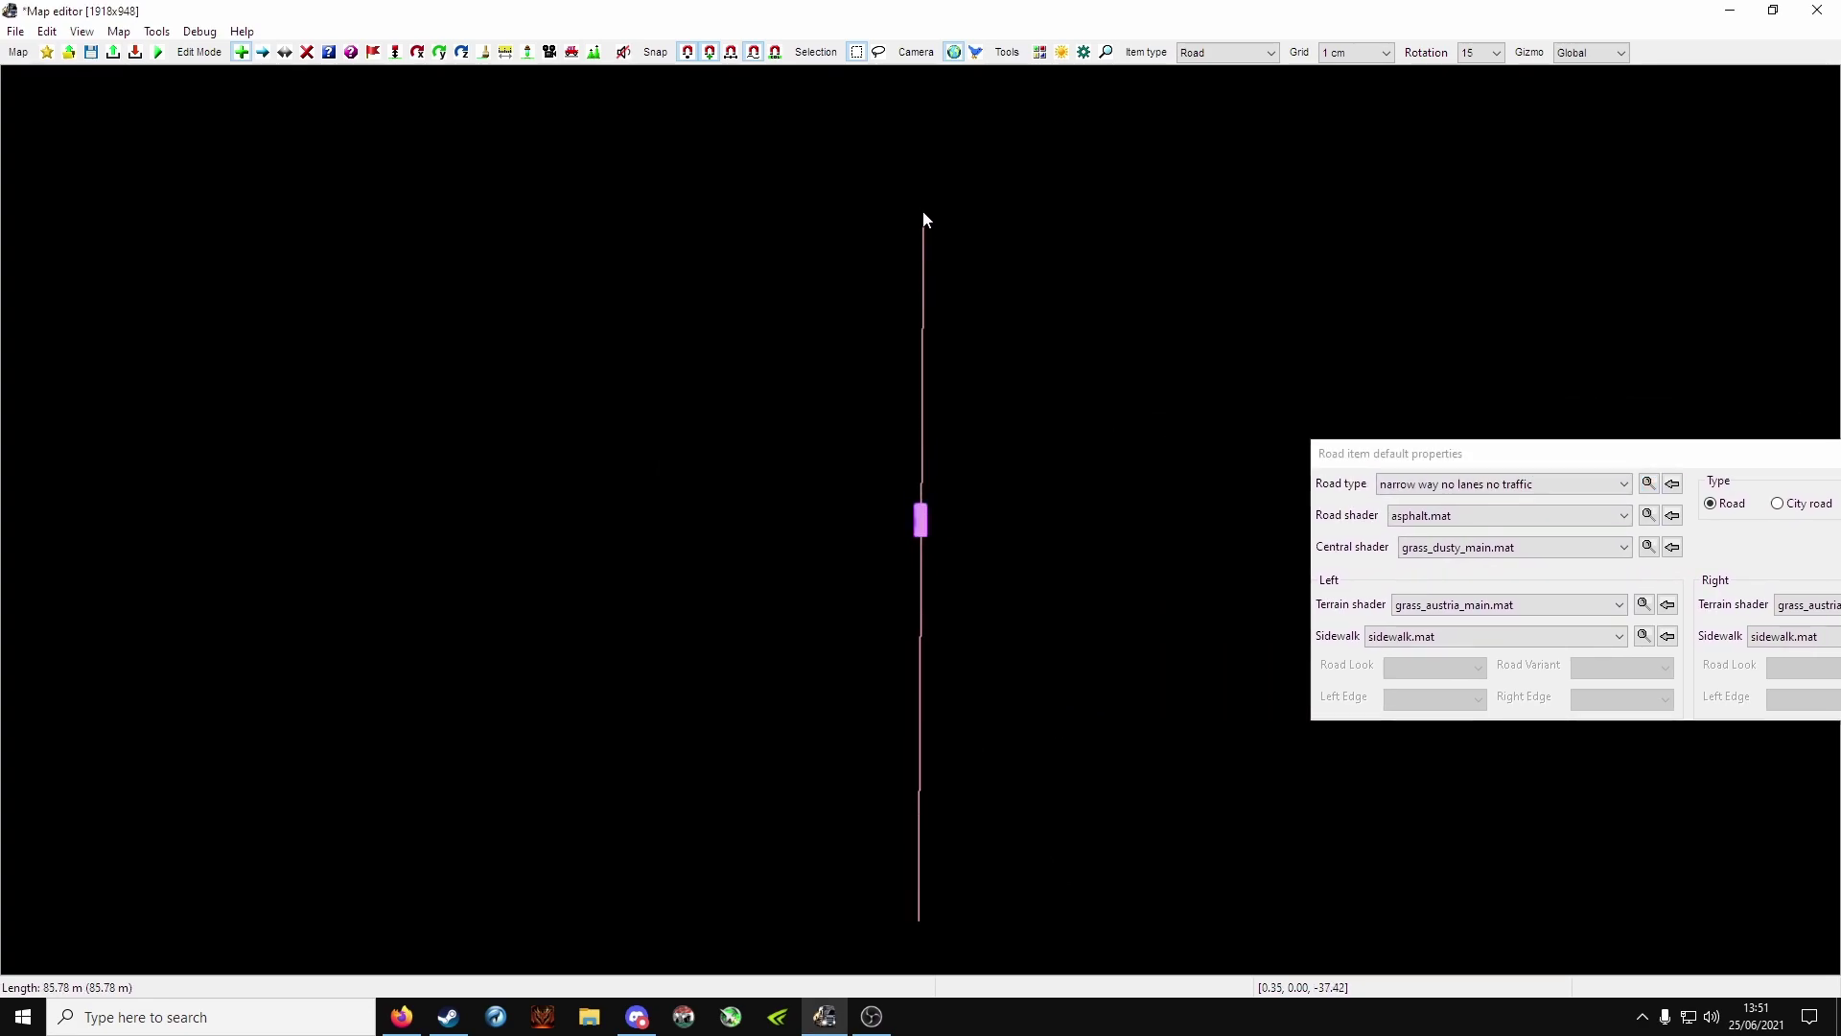
click(918, 166)
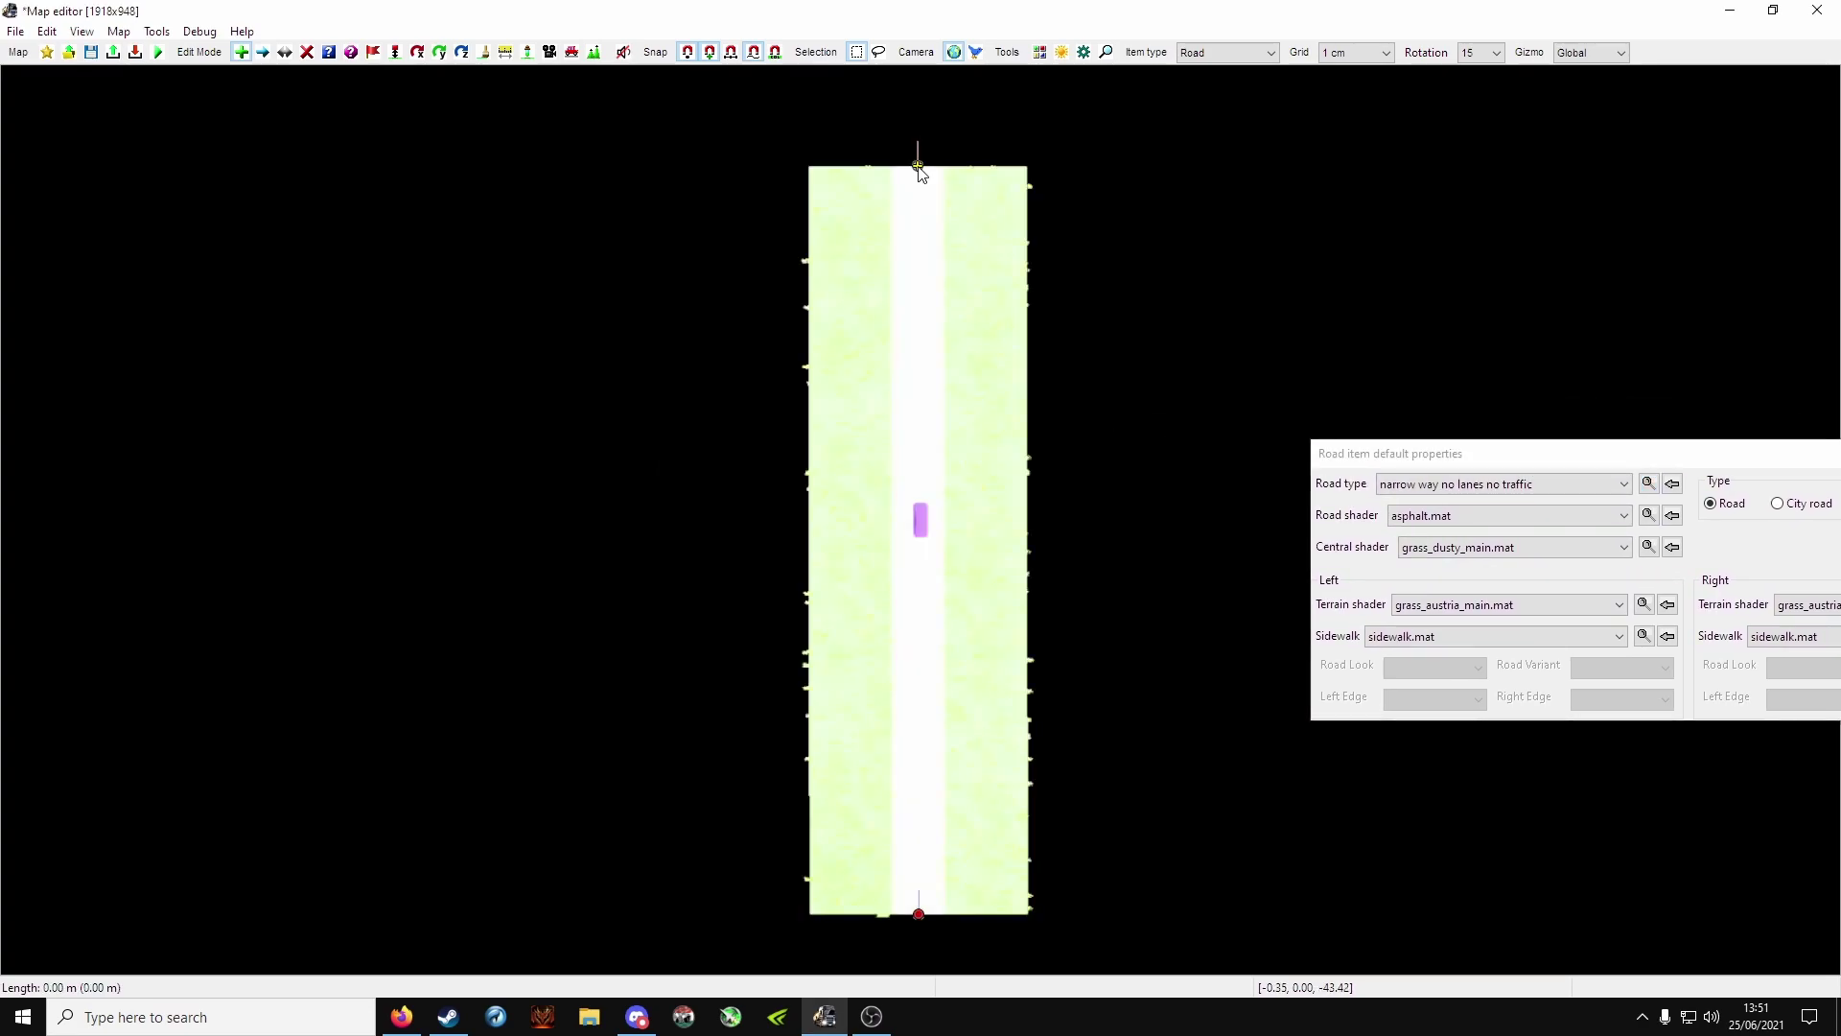
key(Escape)
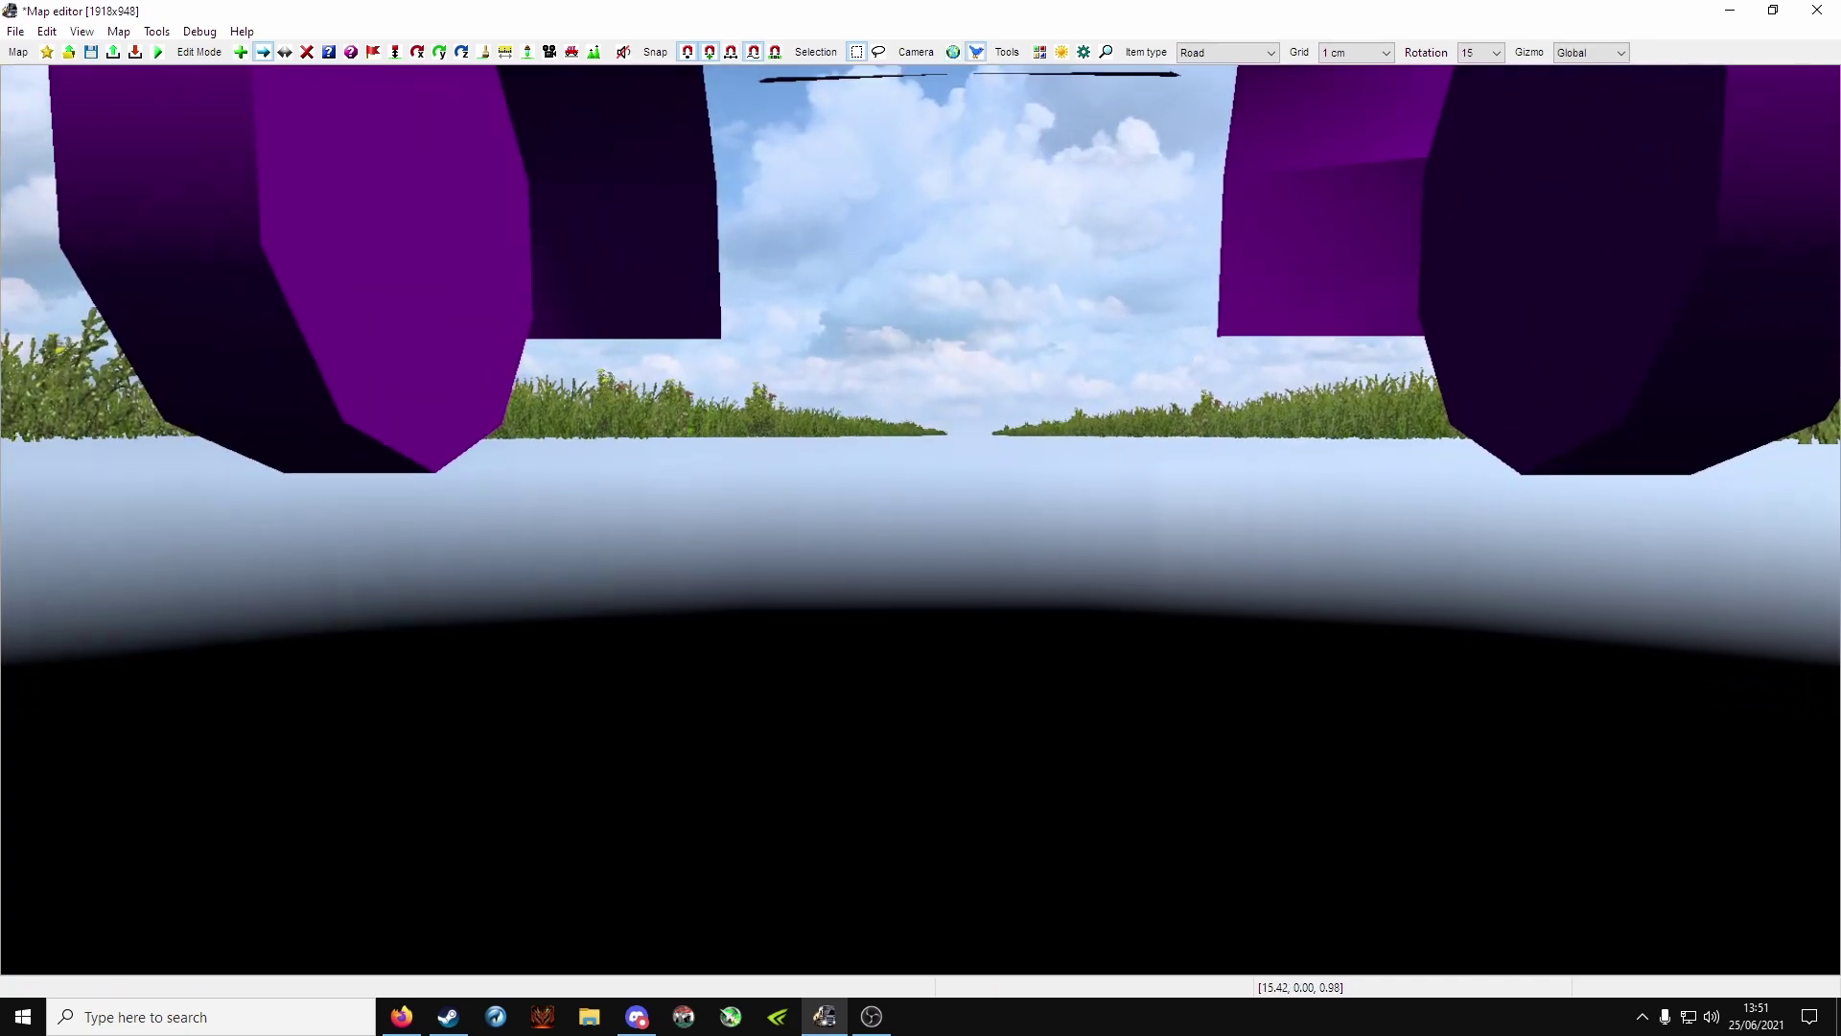
Start adding new items with the item type set to Mover.
key(KP_9)
key(KP_6)
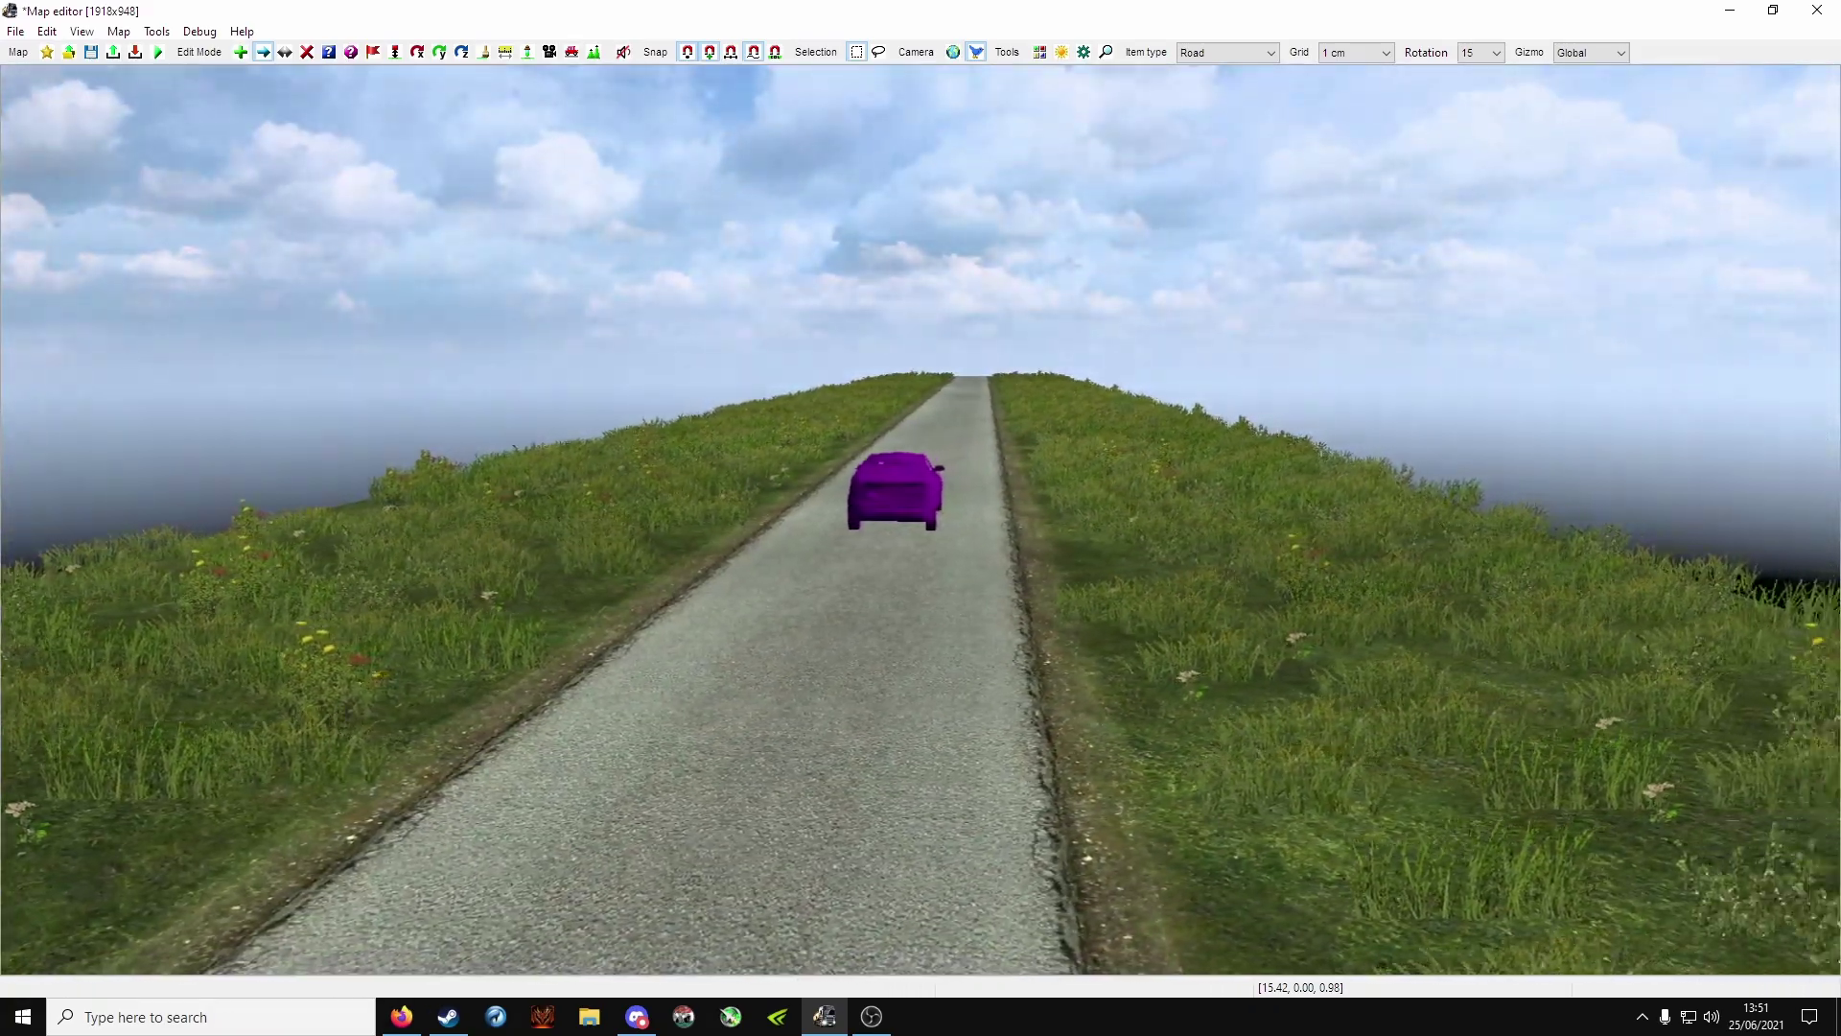
key(KP_4)
key(KP_6)
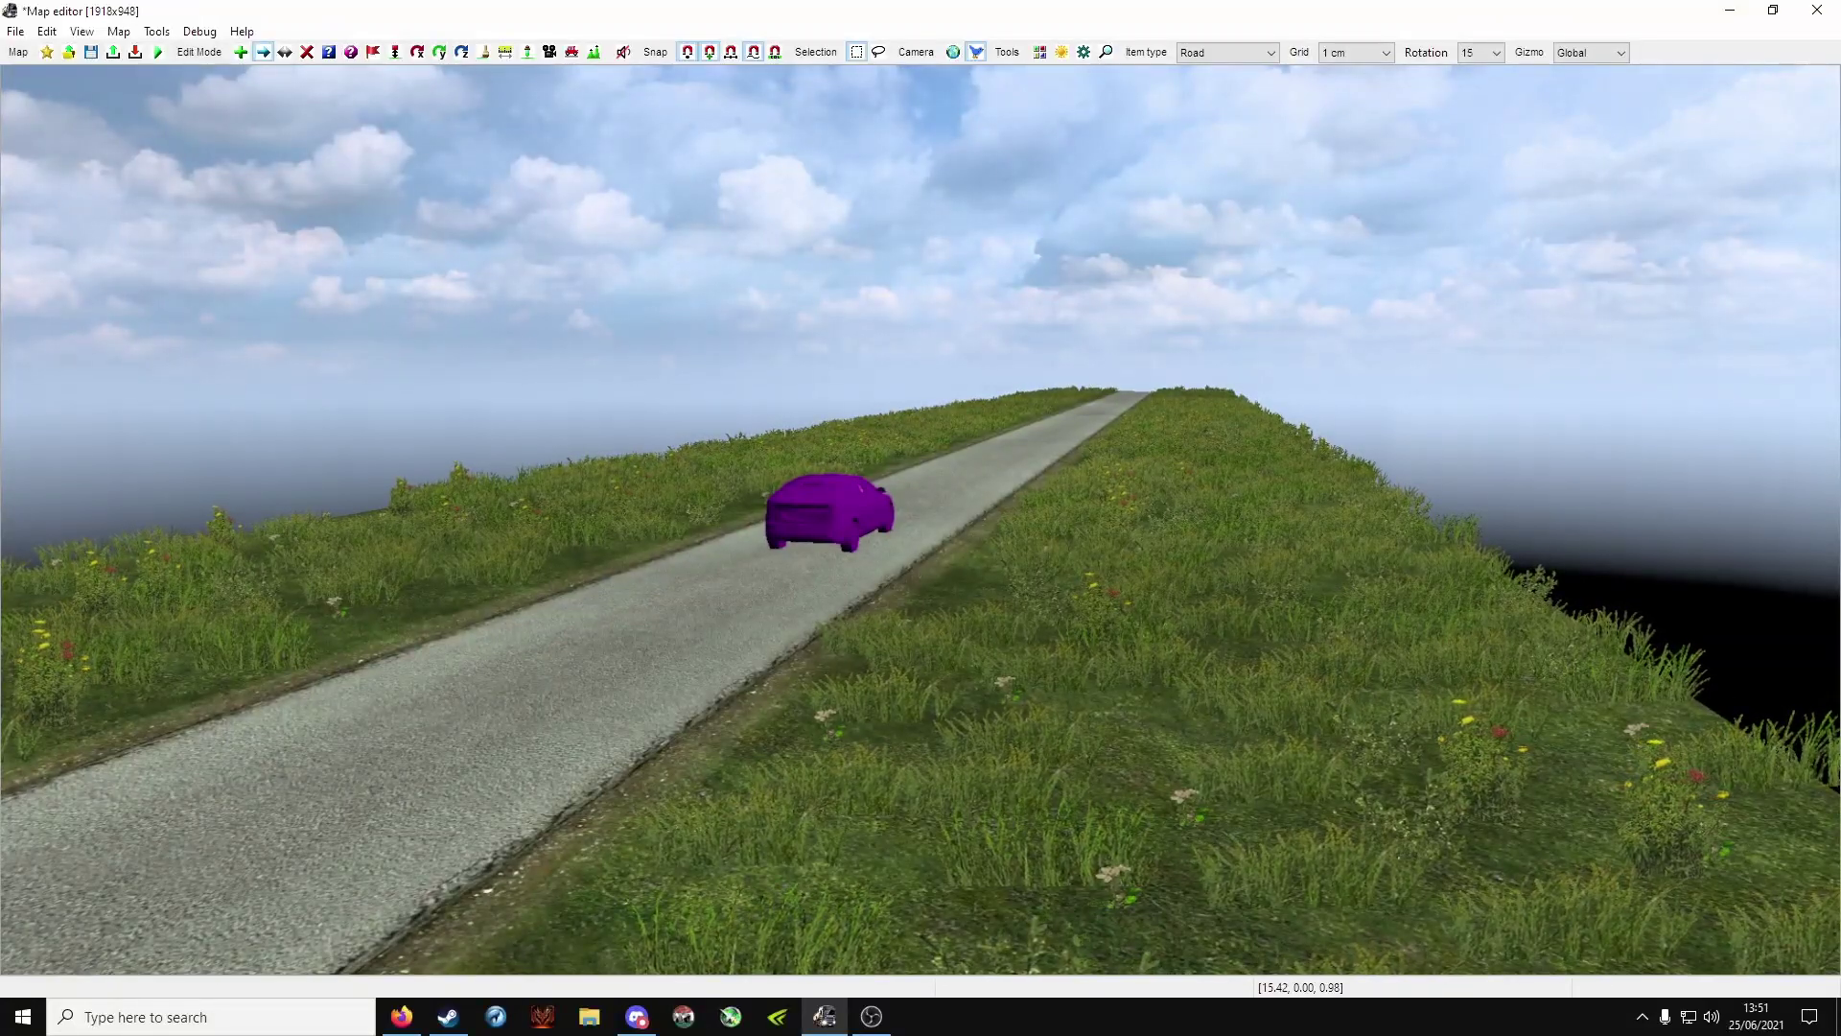
key(KP_4)
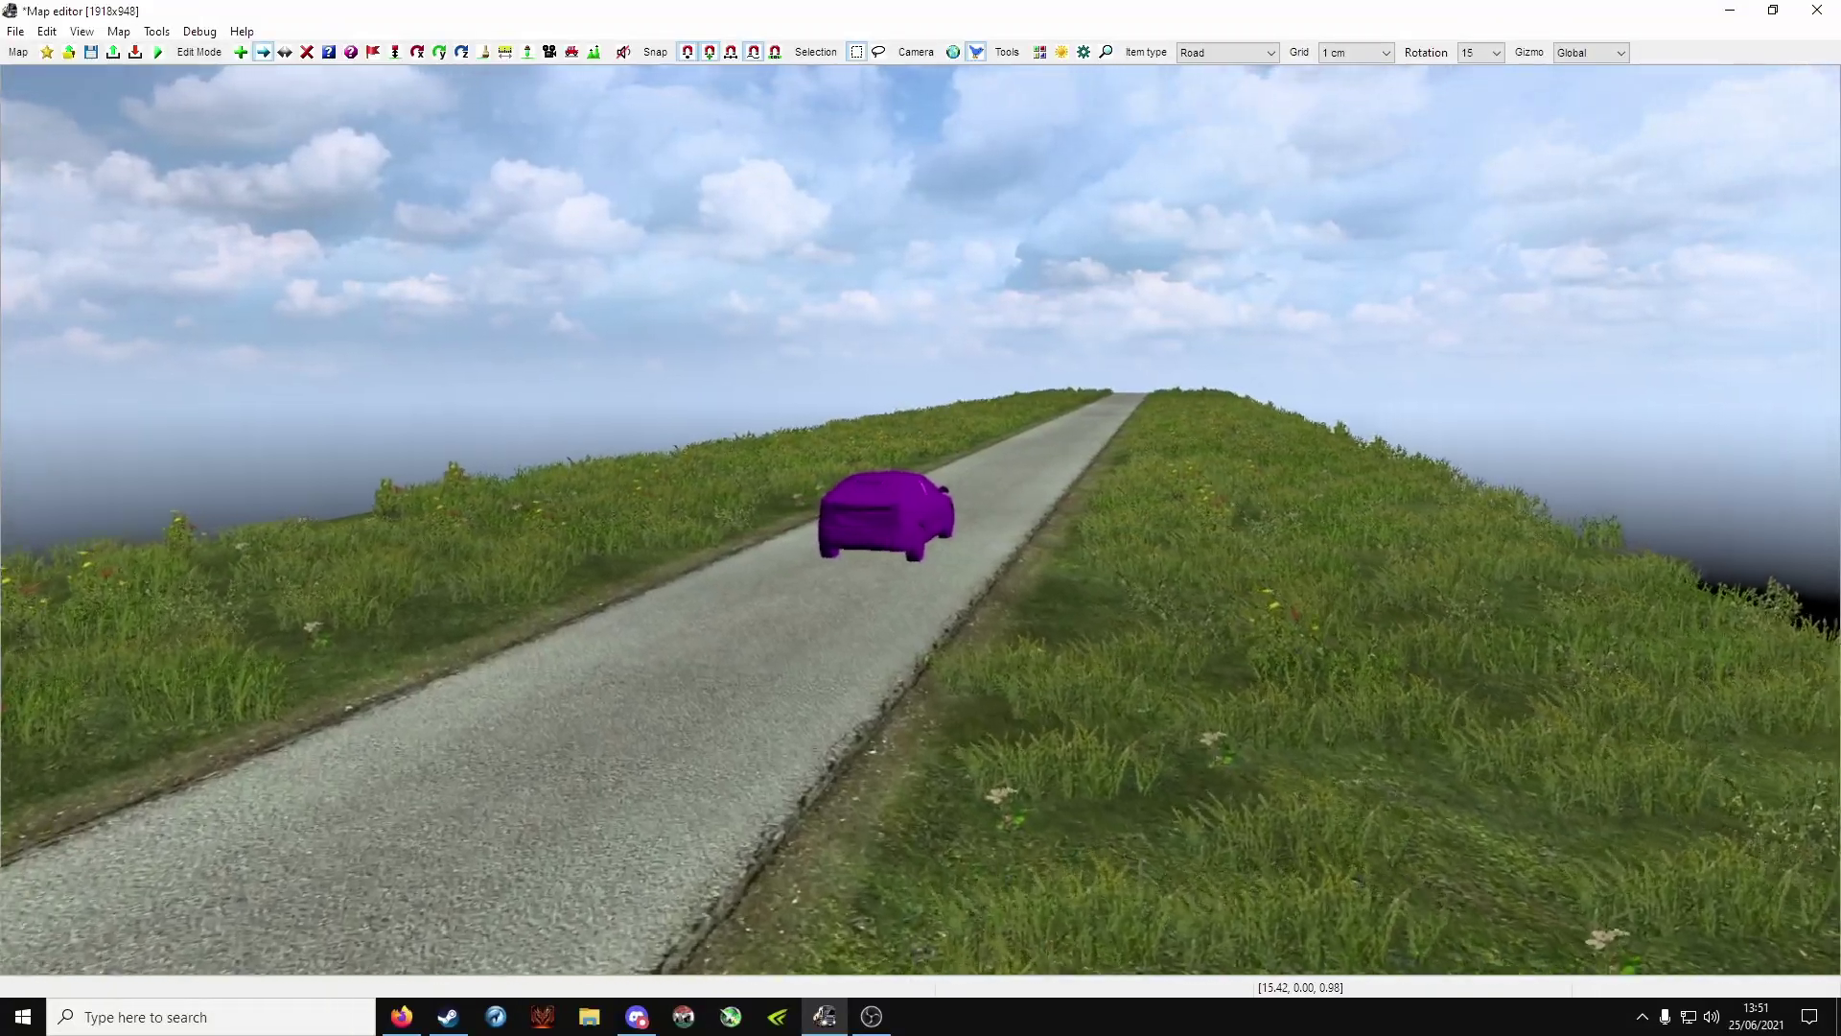
key(KP_8)
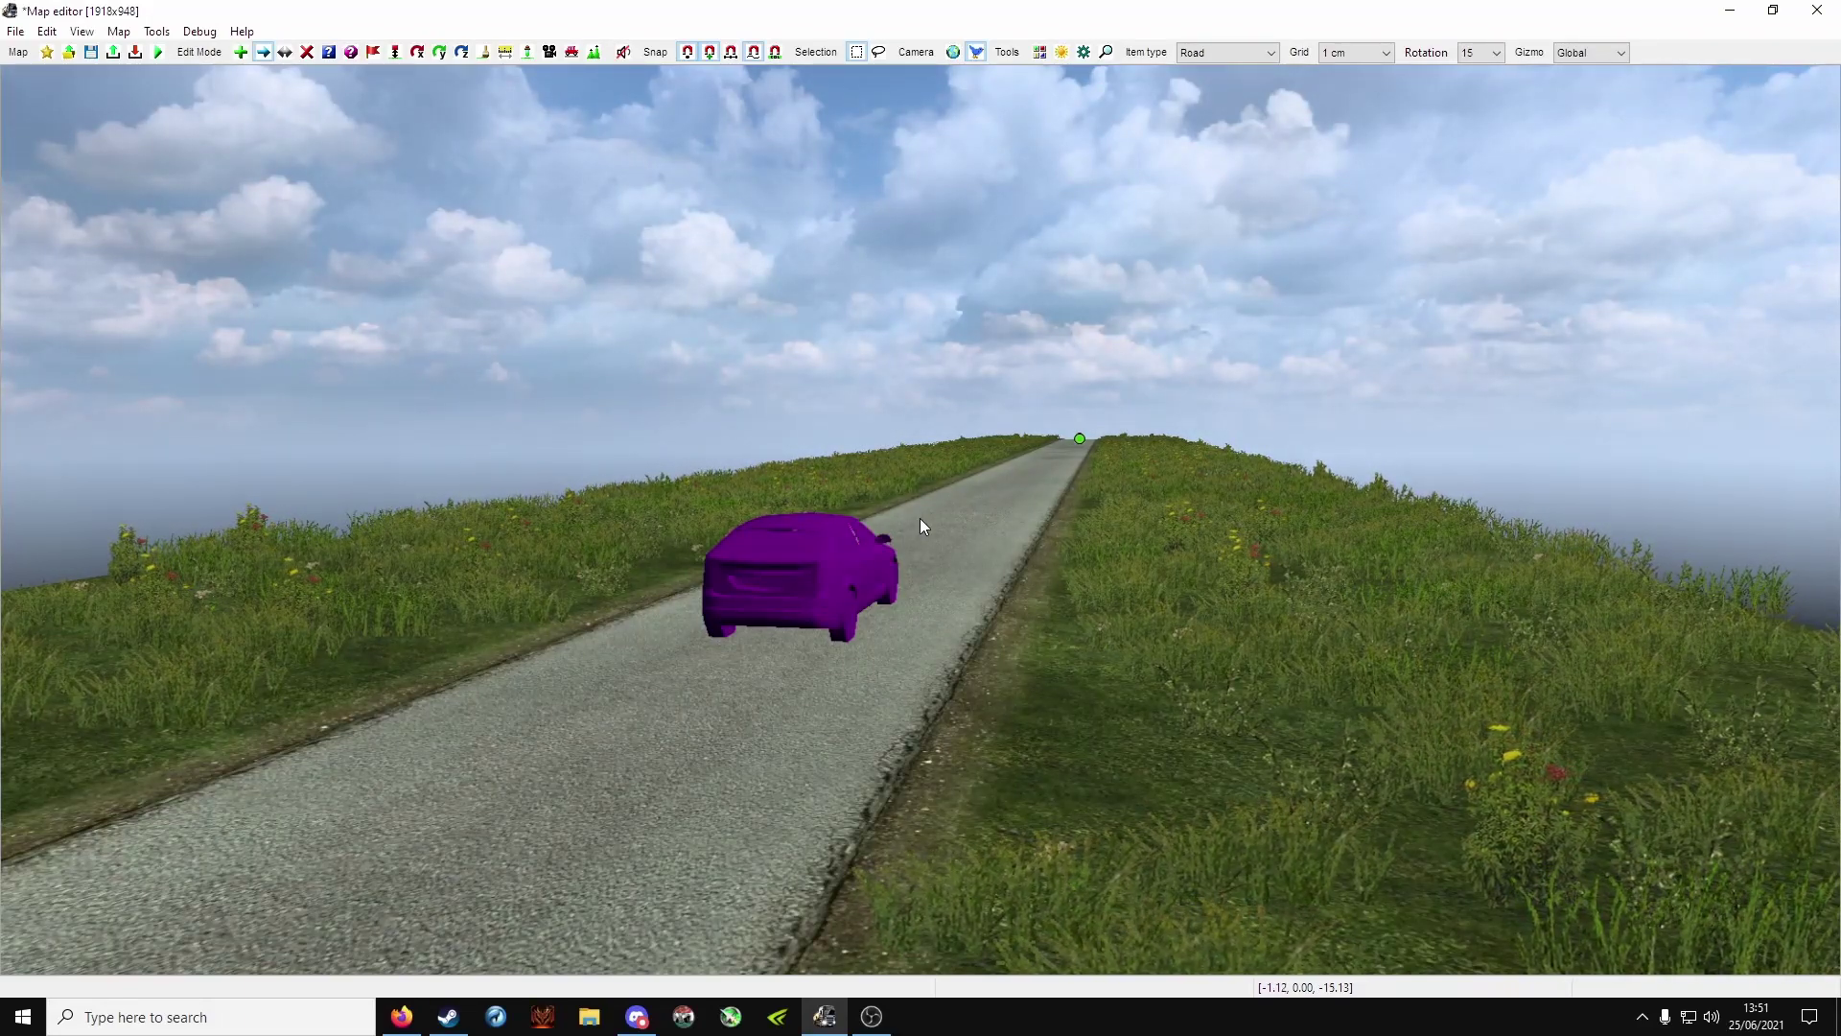
click(1210, 55)
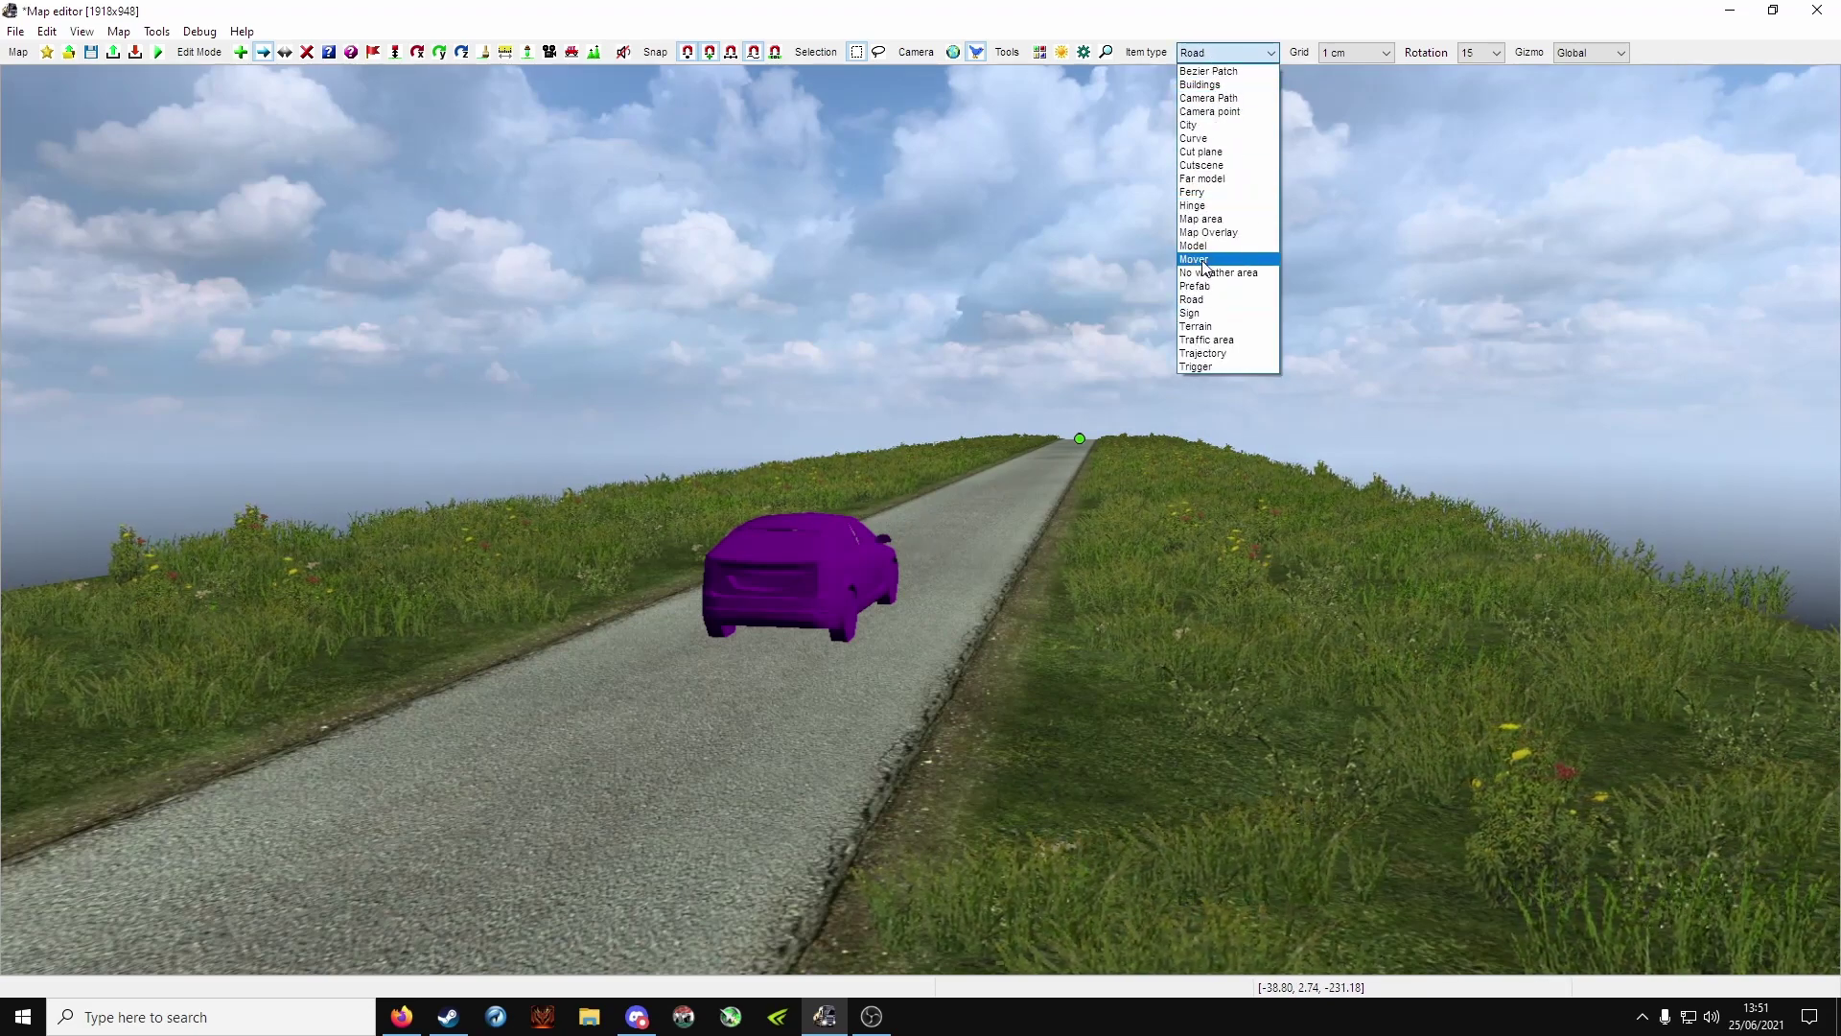
click(1202, 259)
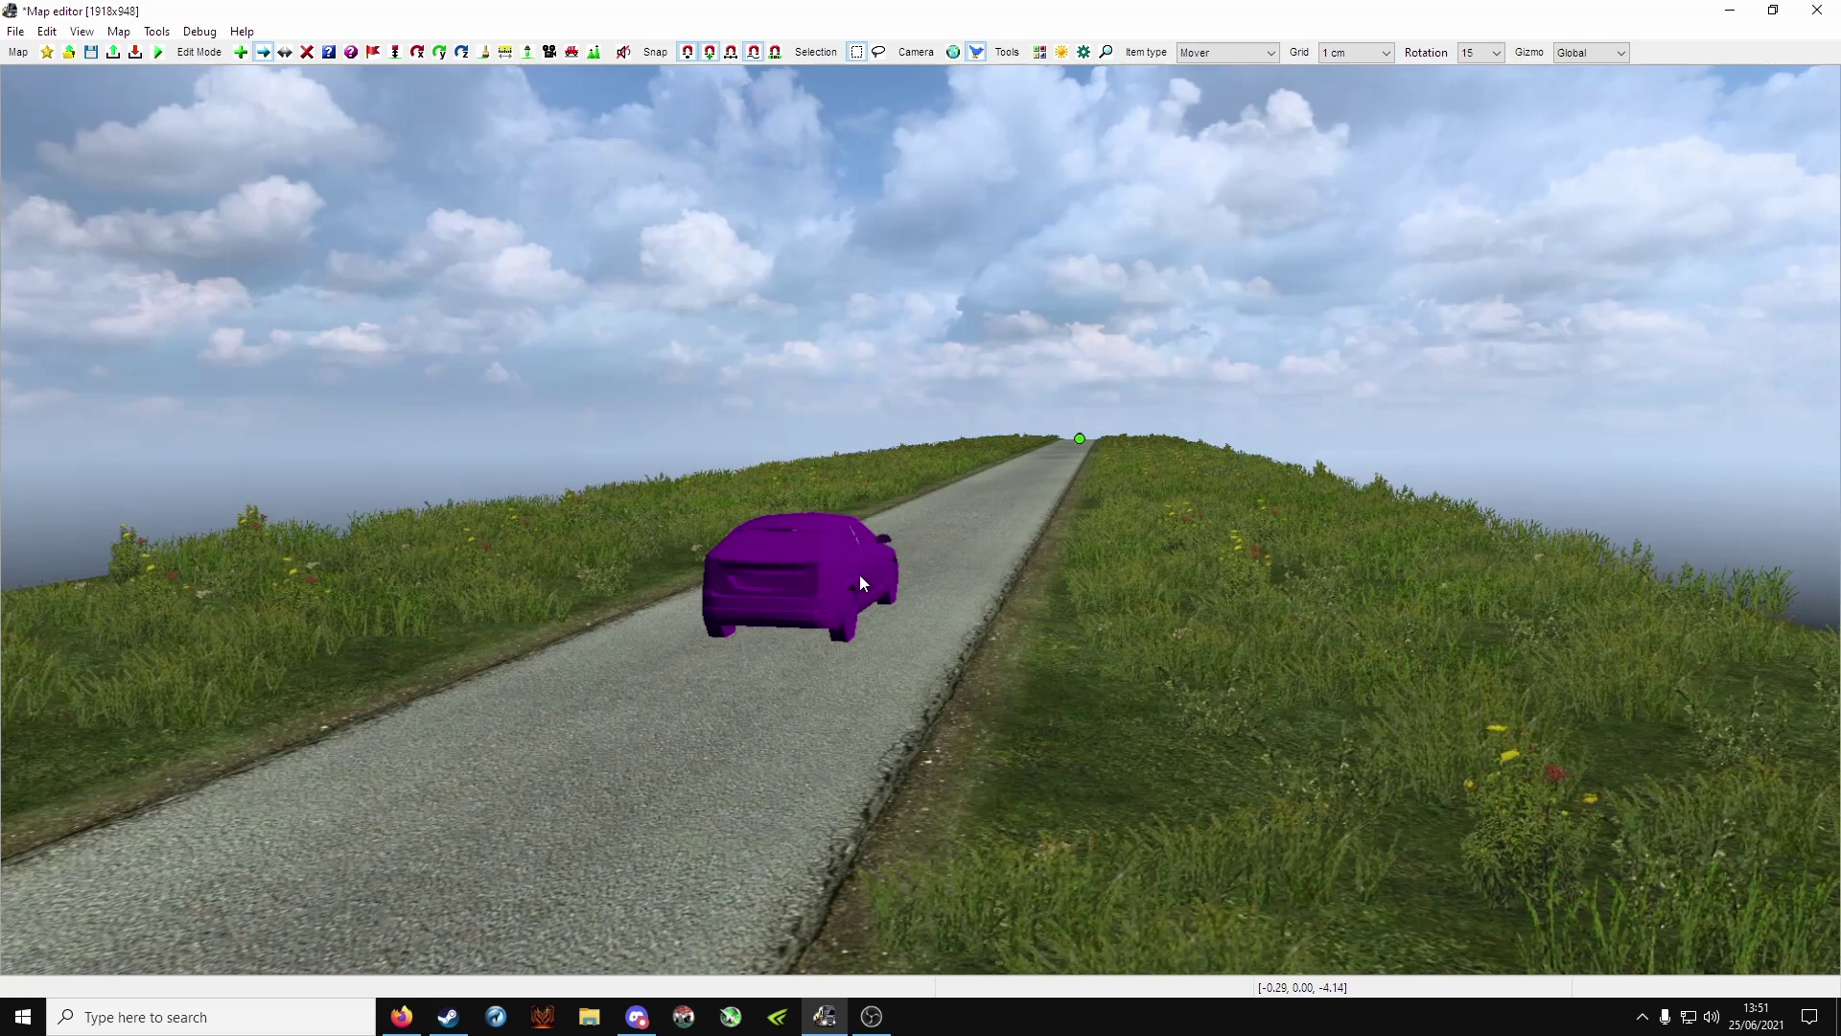
key(Insert)
Choose the angry_man mover in the content browser, opened through the Buildings item's scheme selection.
click(1199, 54)
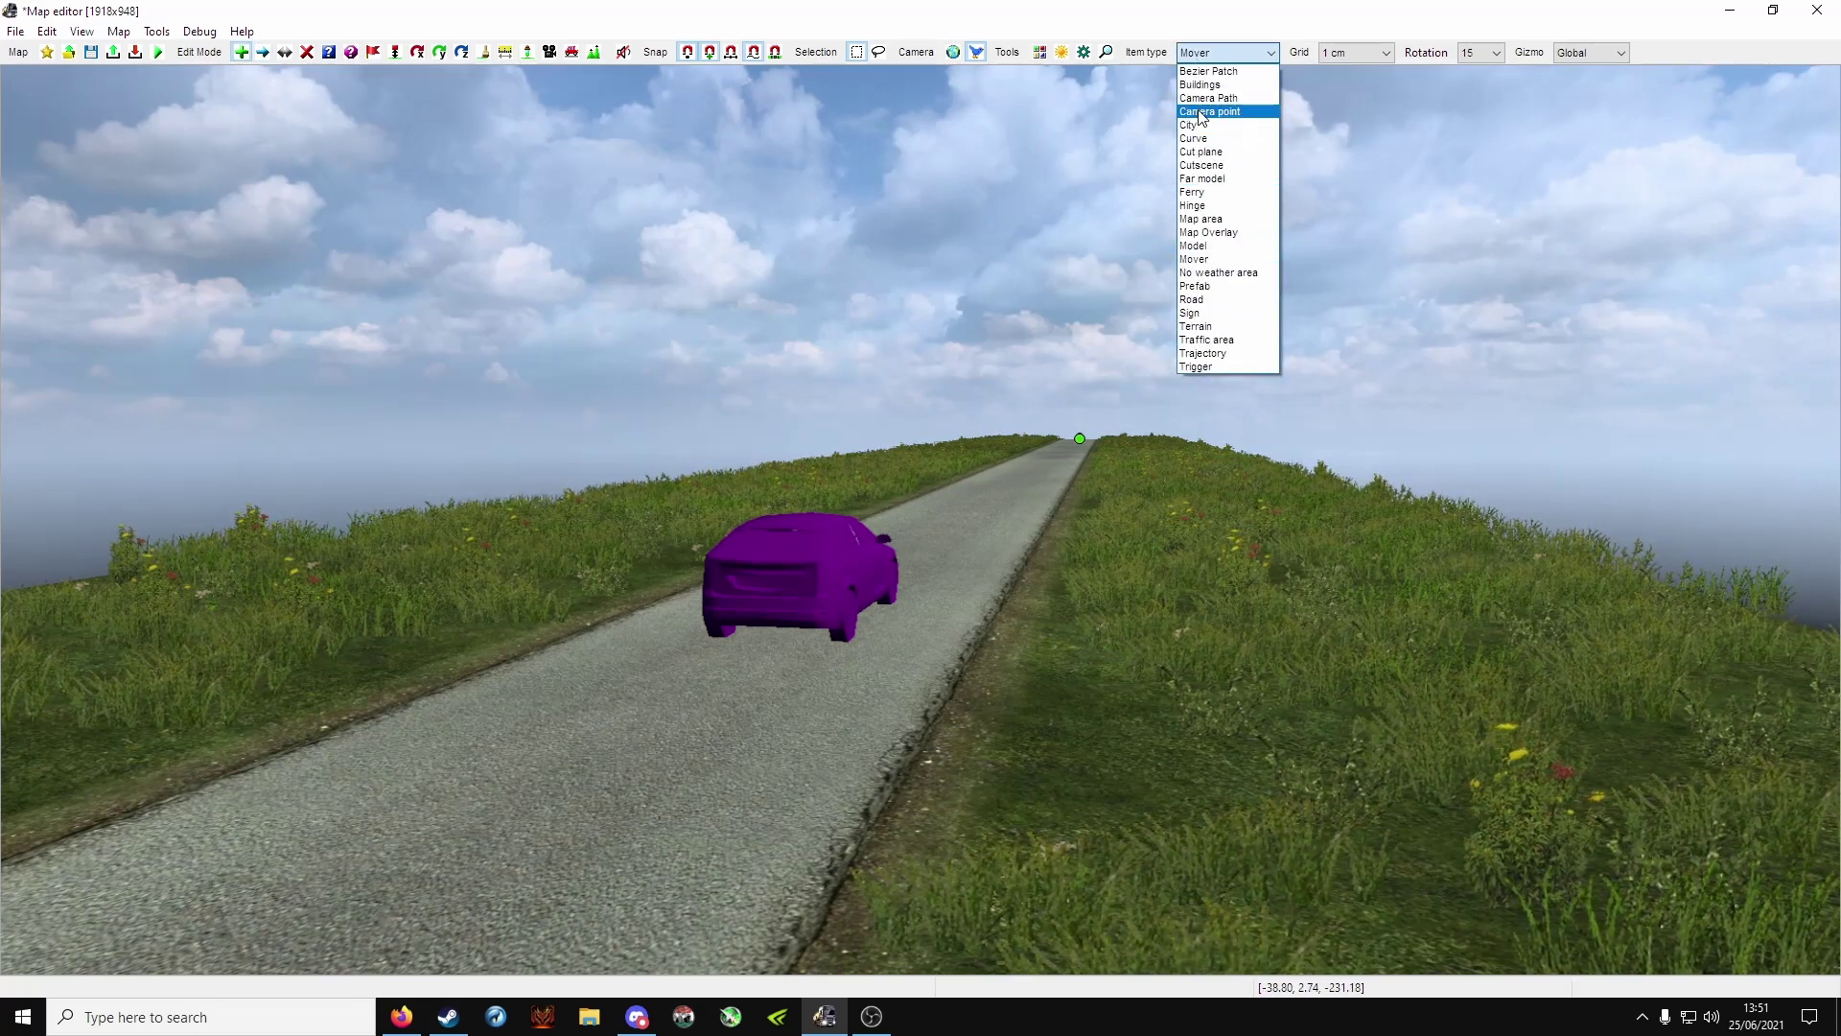
click(1200, 84)
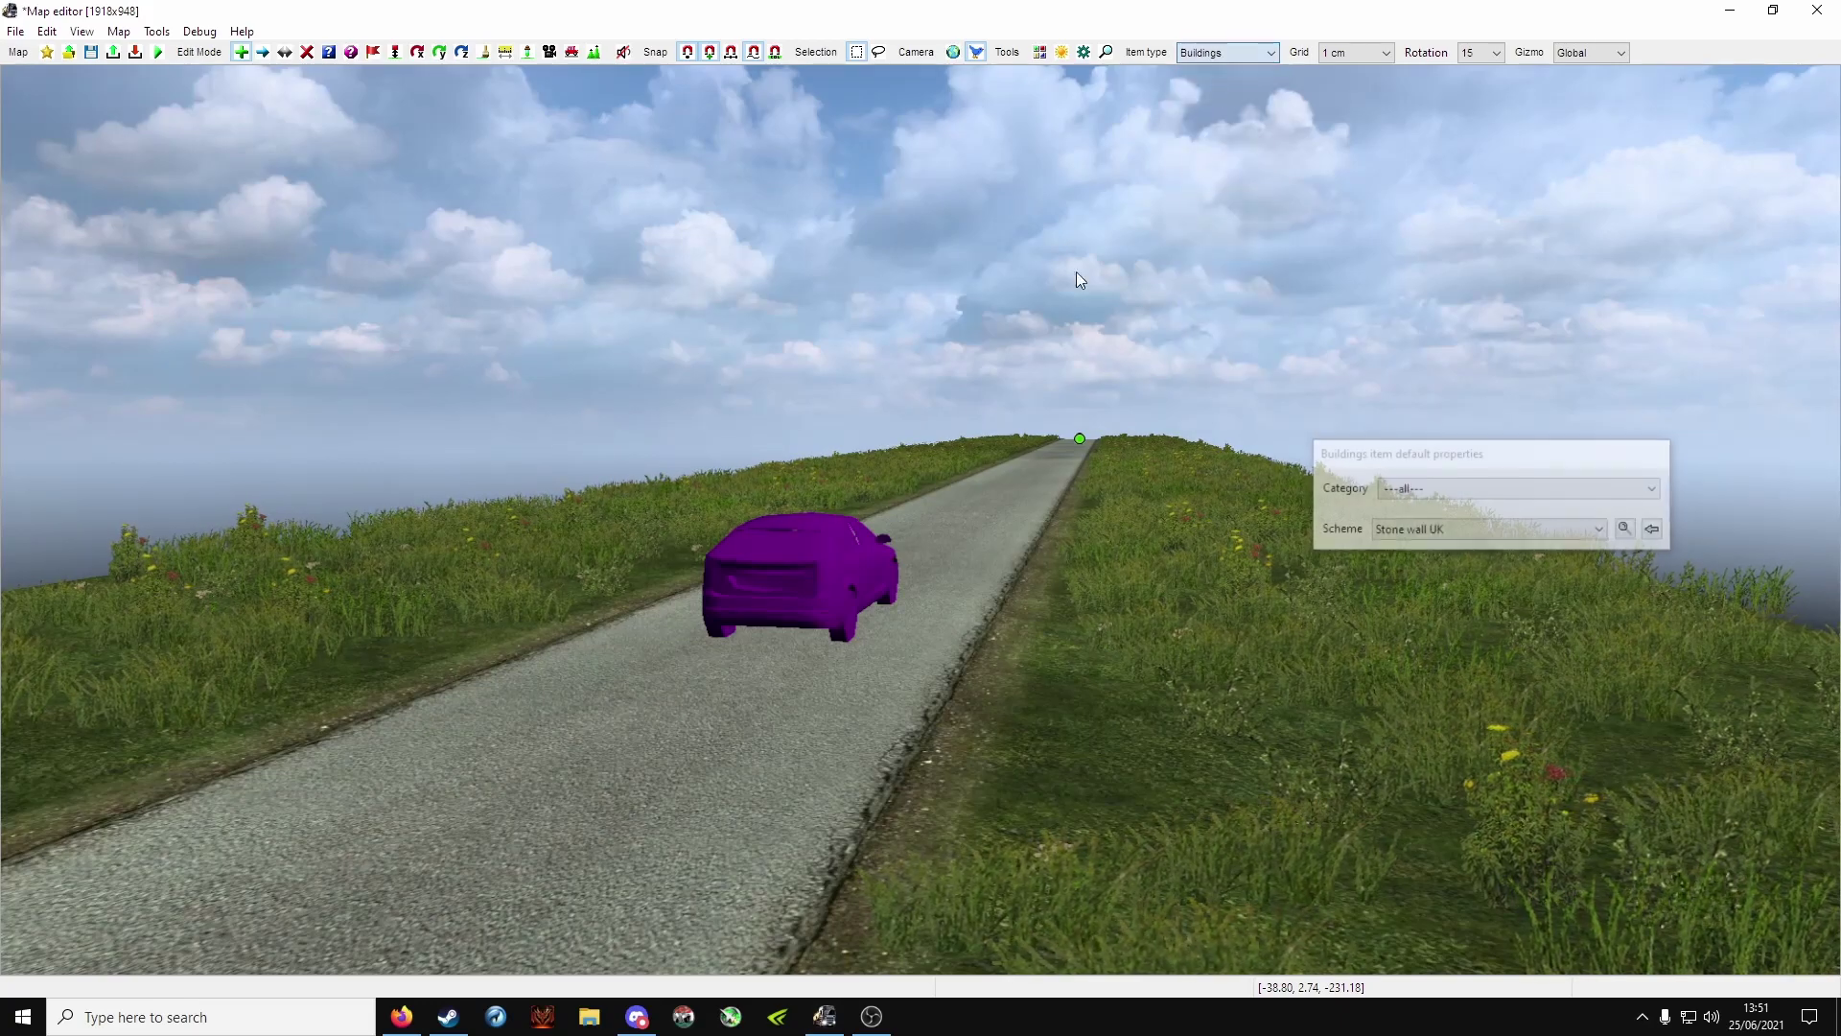
click(1628, 529)
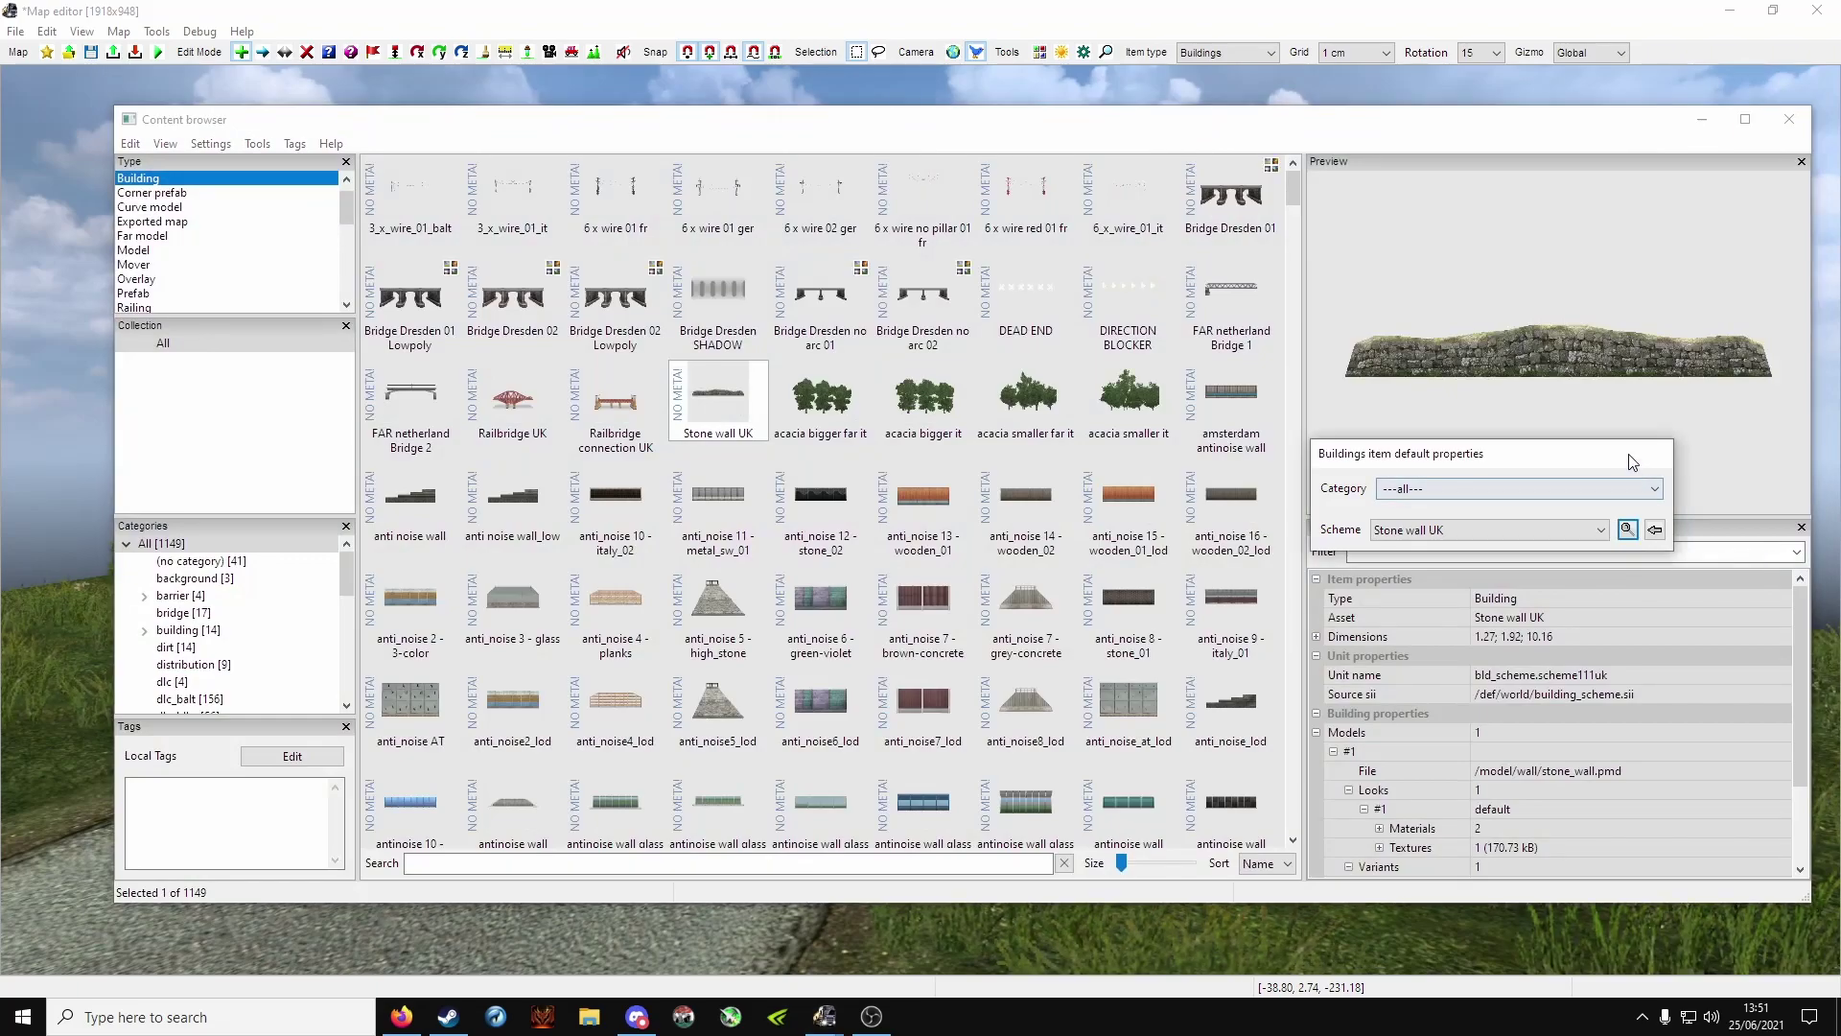
scroll(154, 283, down, 1)
click(139, 223)
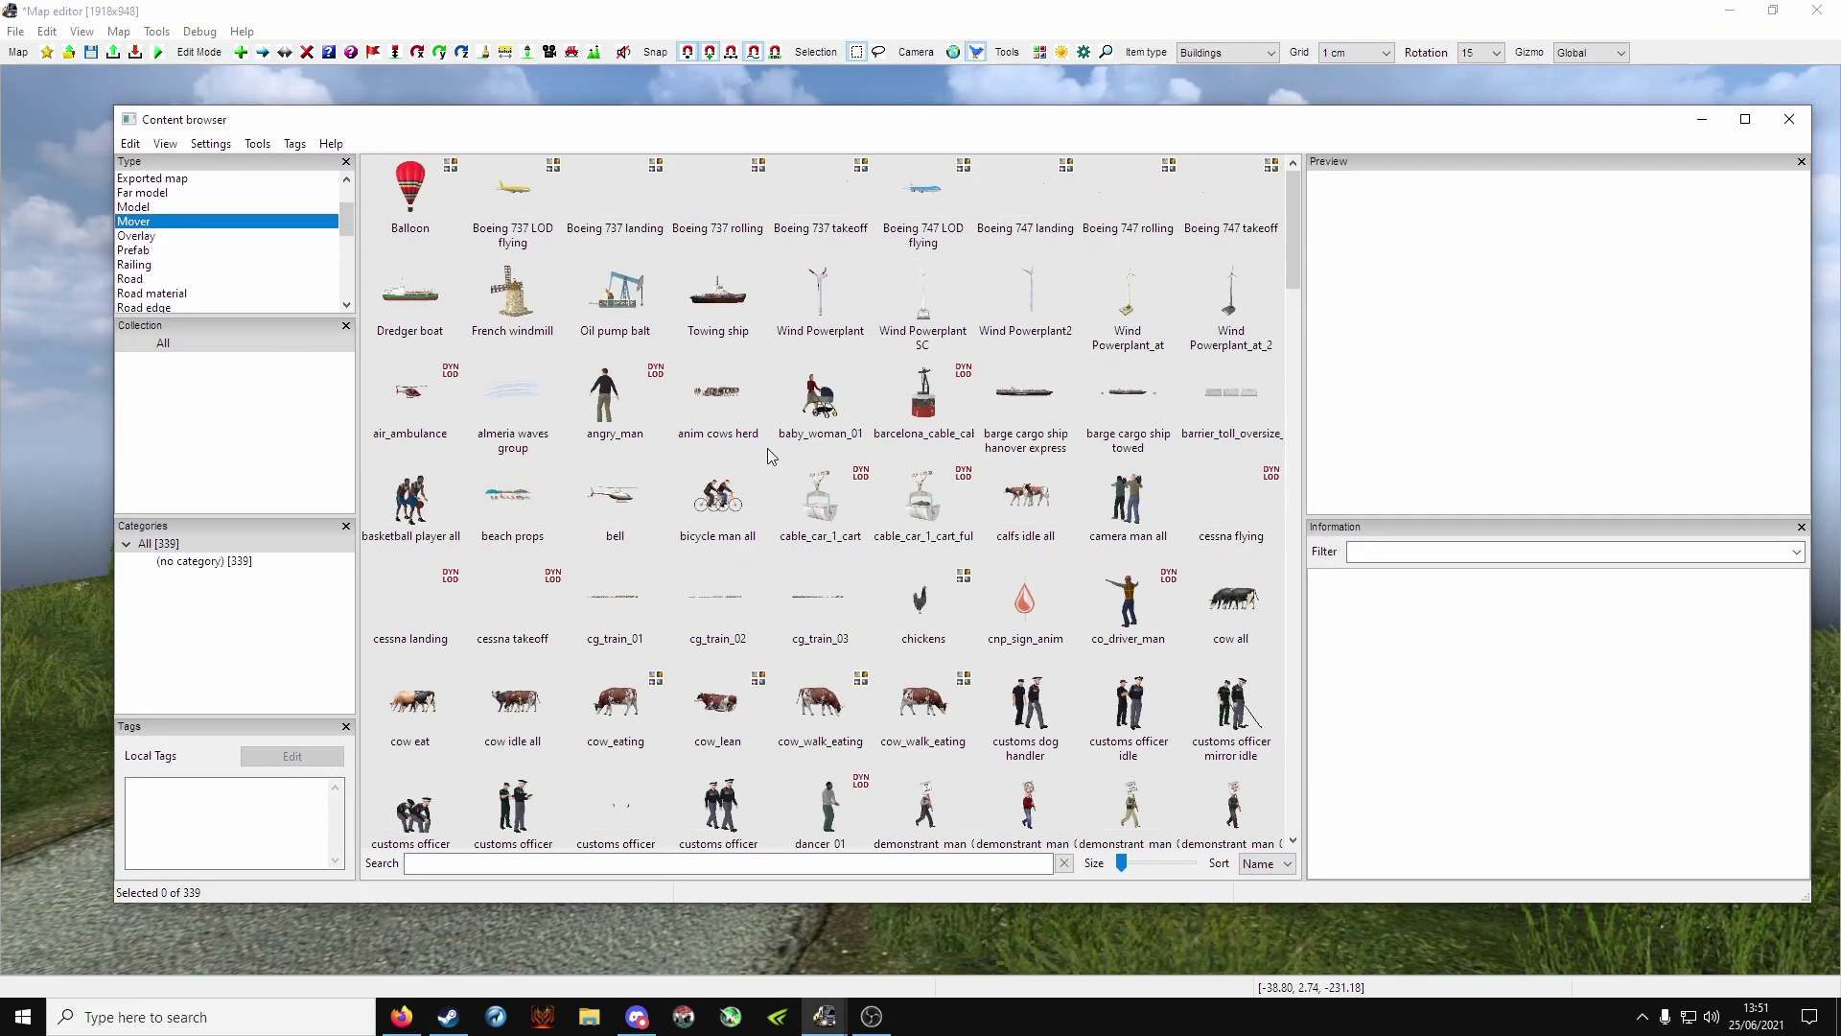
click(595, 406)
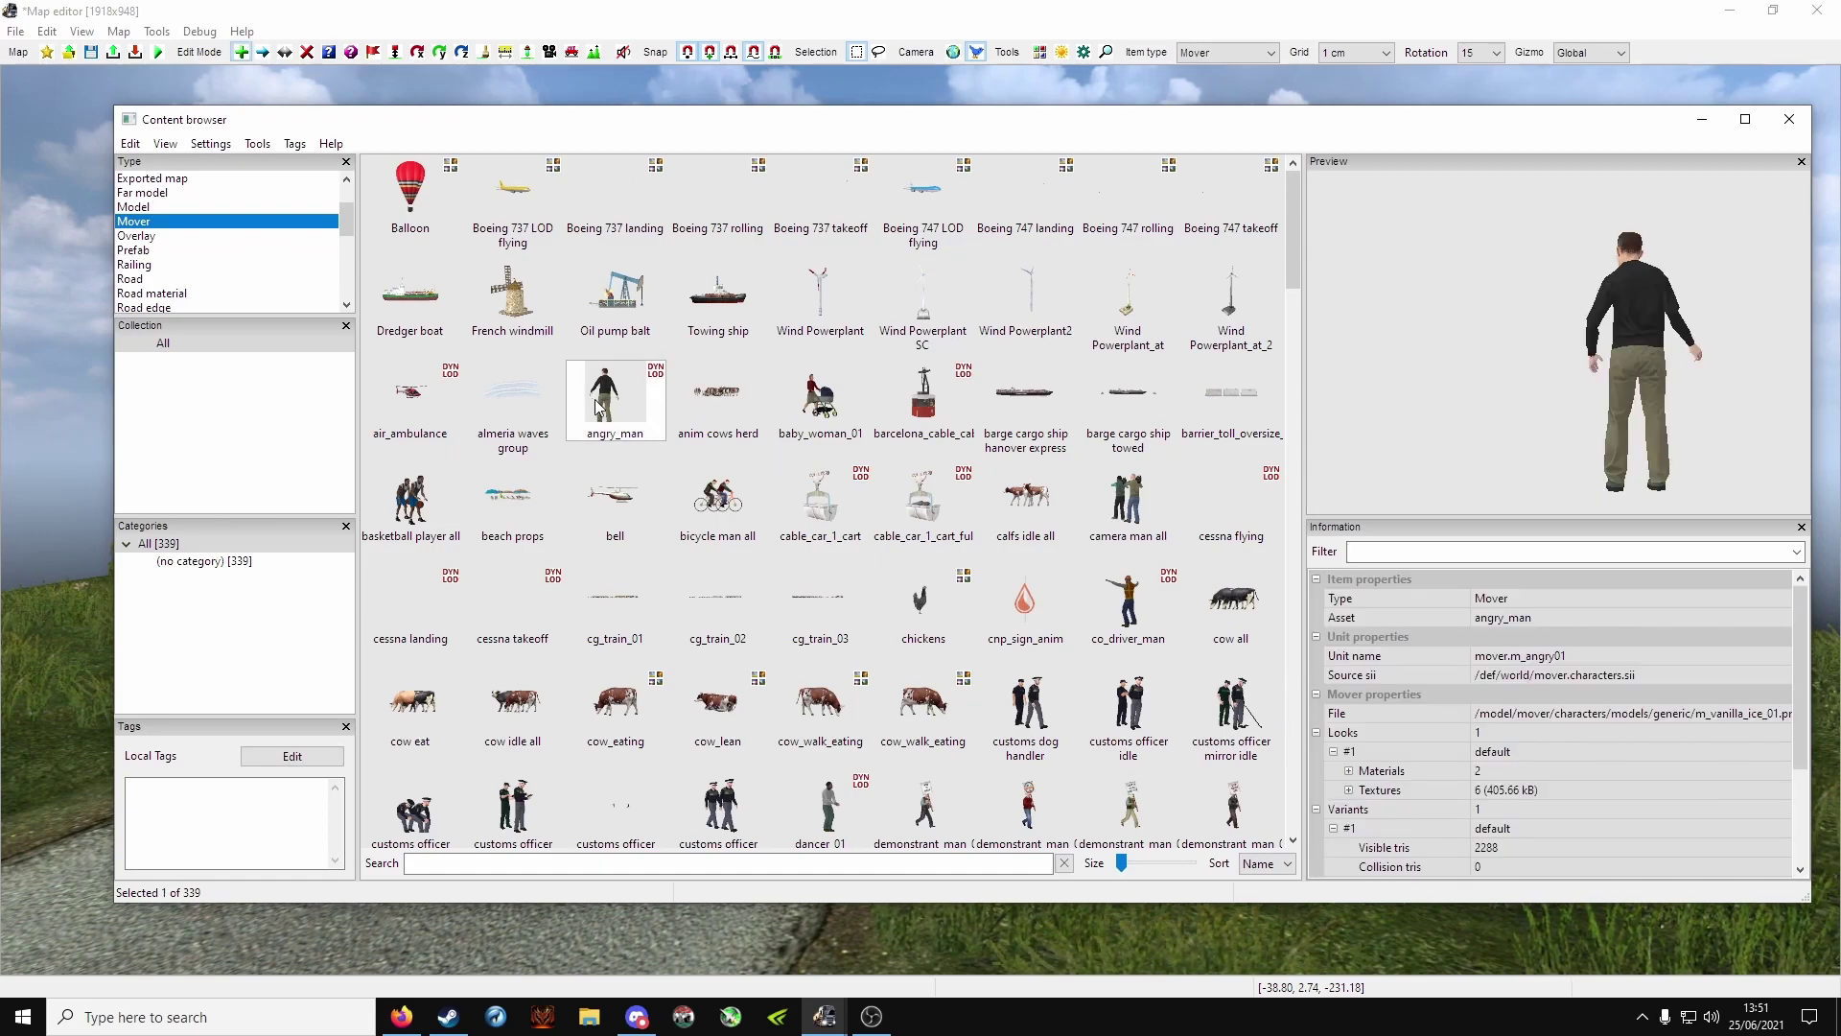
click(1702, 119)
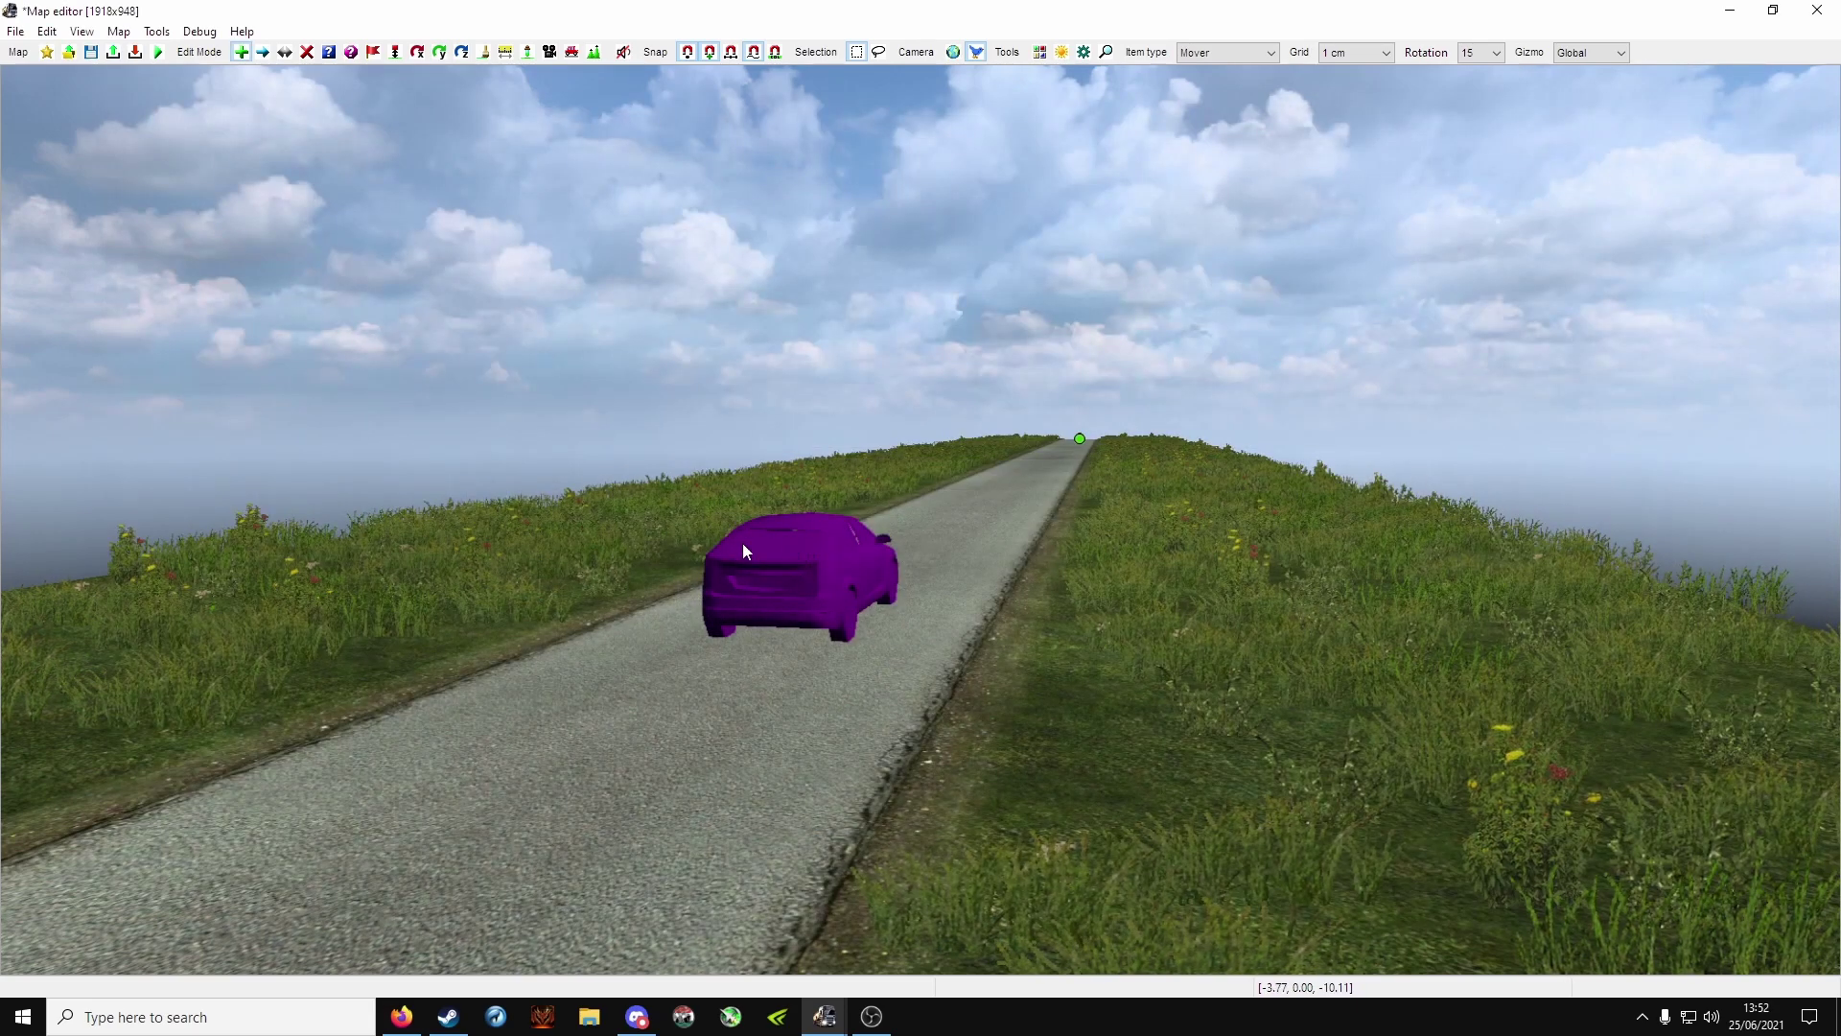
Place the angry_man mover on the road beside the purple car.
click(923, 636)
middle_drag(935, 562, 921, 614)
middle_drag(909, 510, 923, 527)
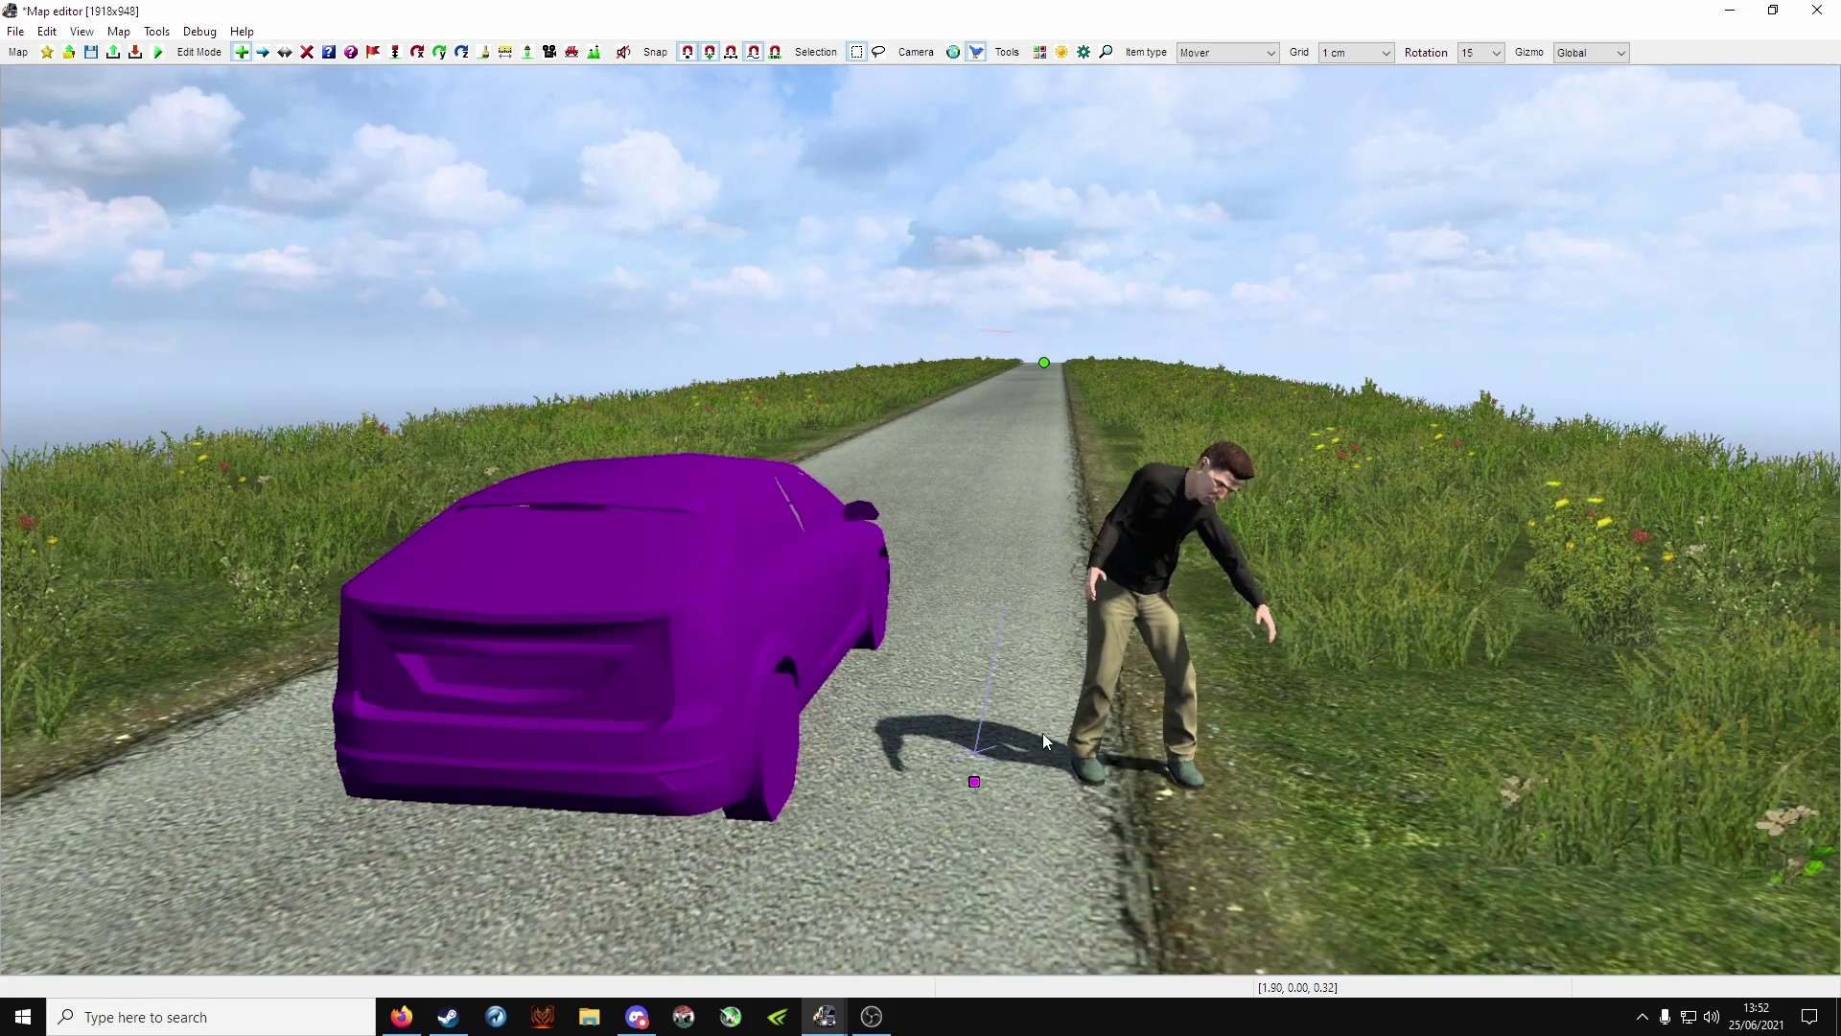
Move the angry man off the road onto the grass verge and rotate him.
key(m)
drag(974, 781, 1391, 670)
key(r)
click(971, 583)
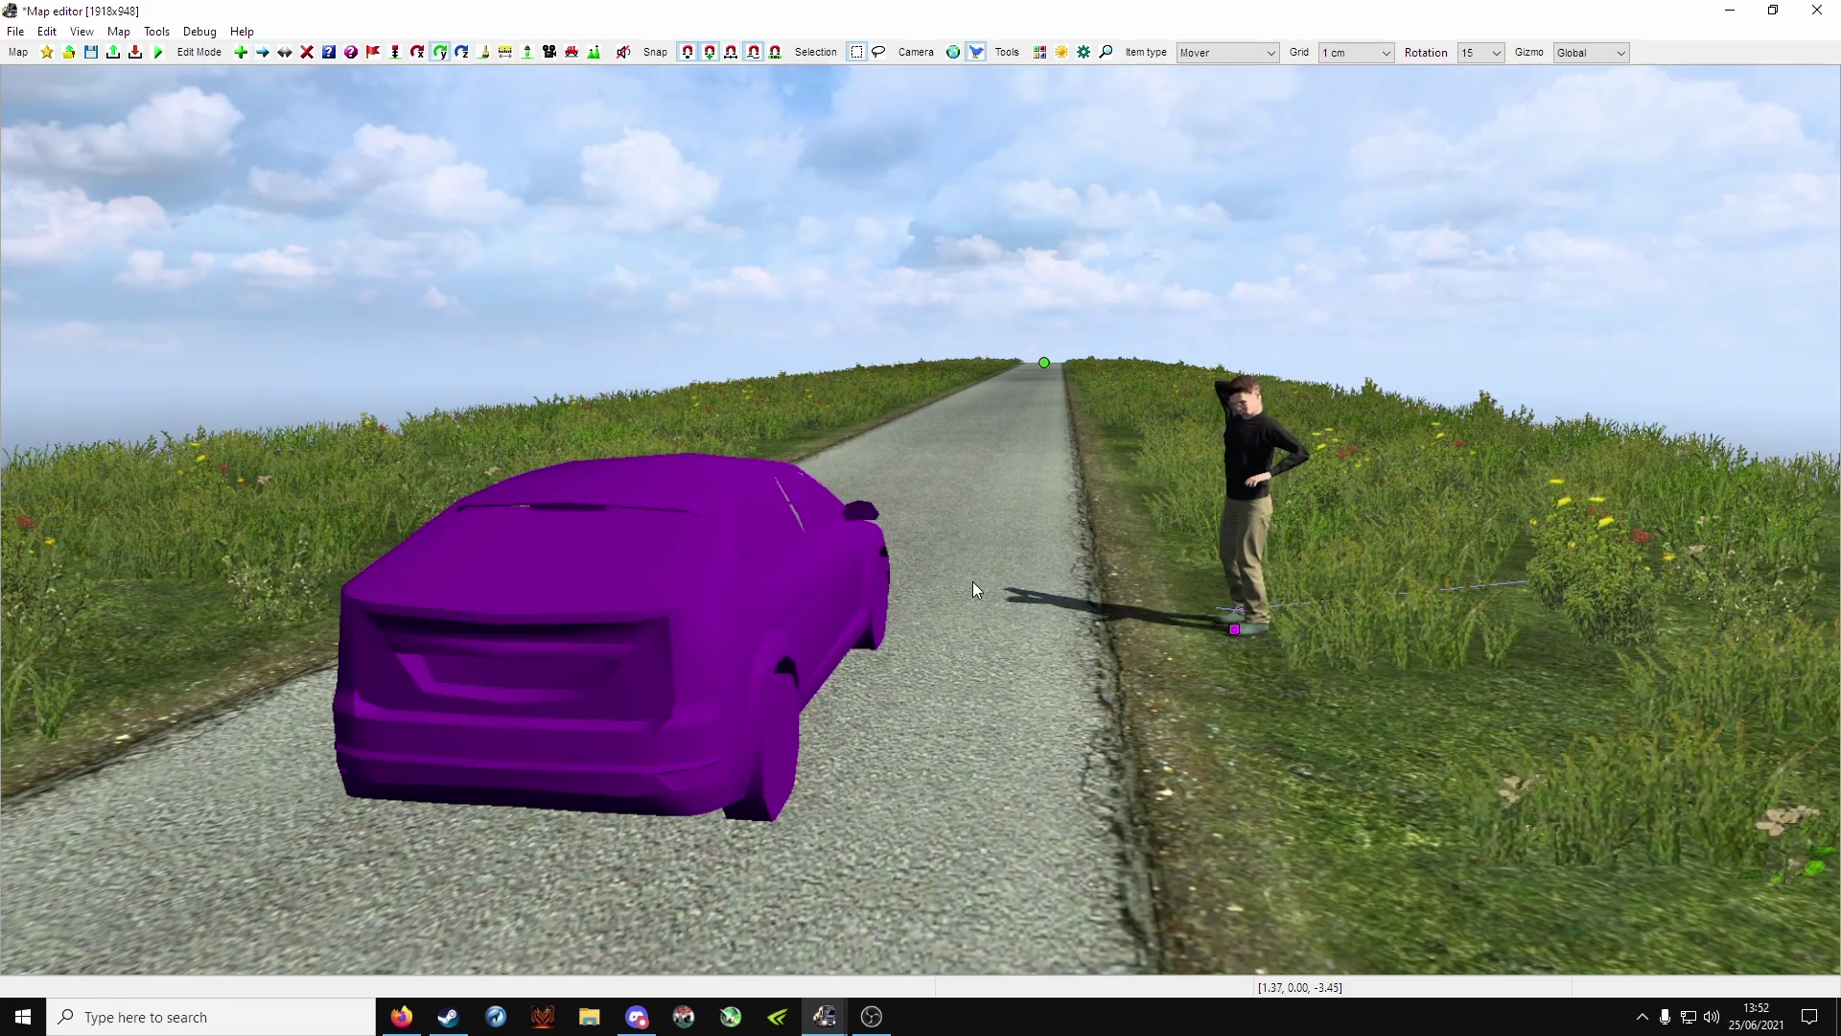
Choose the bicycle man all mover in the content browser.
mouse_move(824, 1015)
click(929, 930)
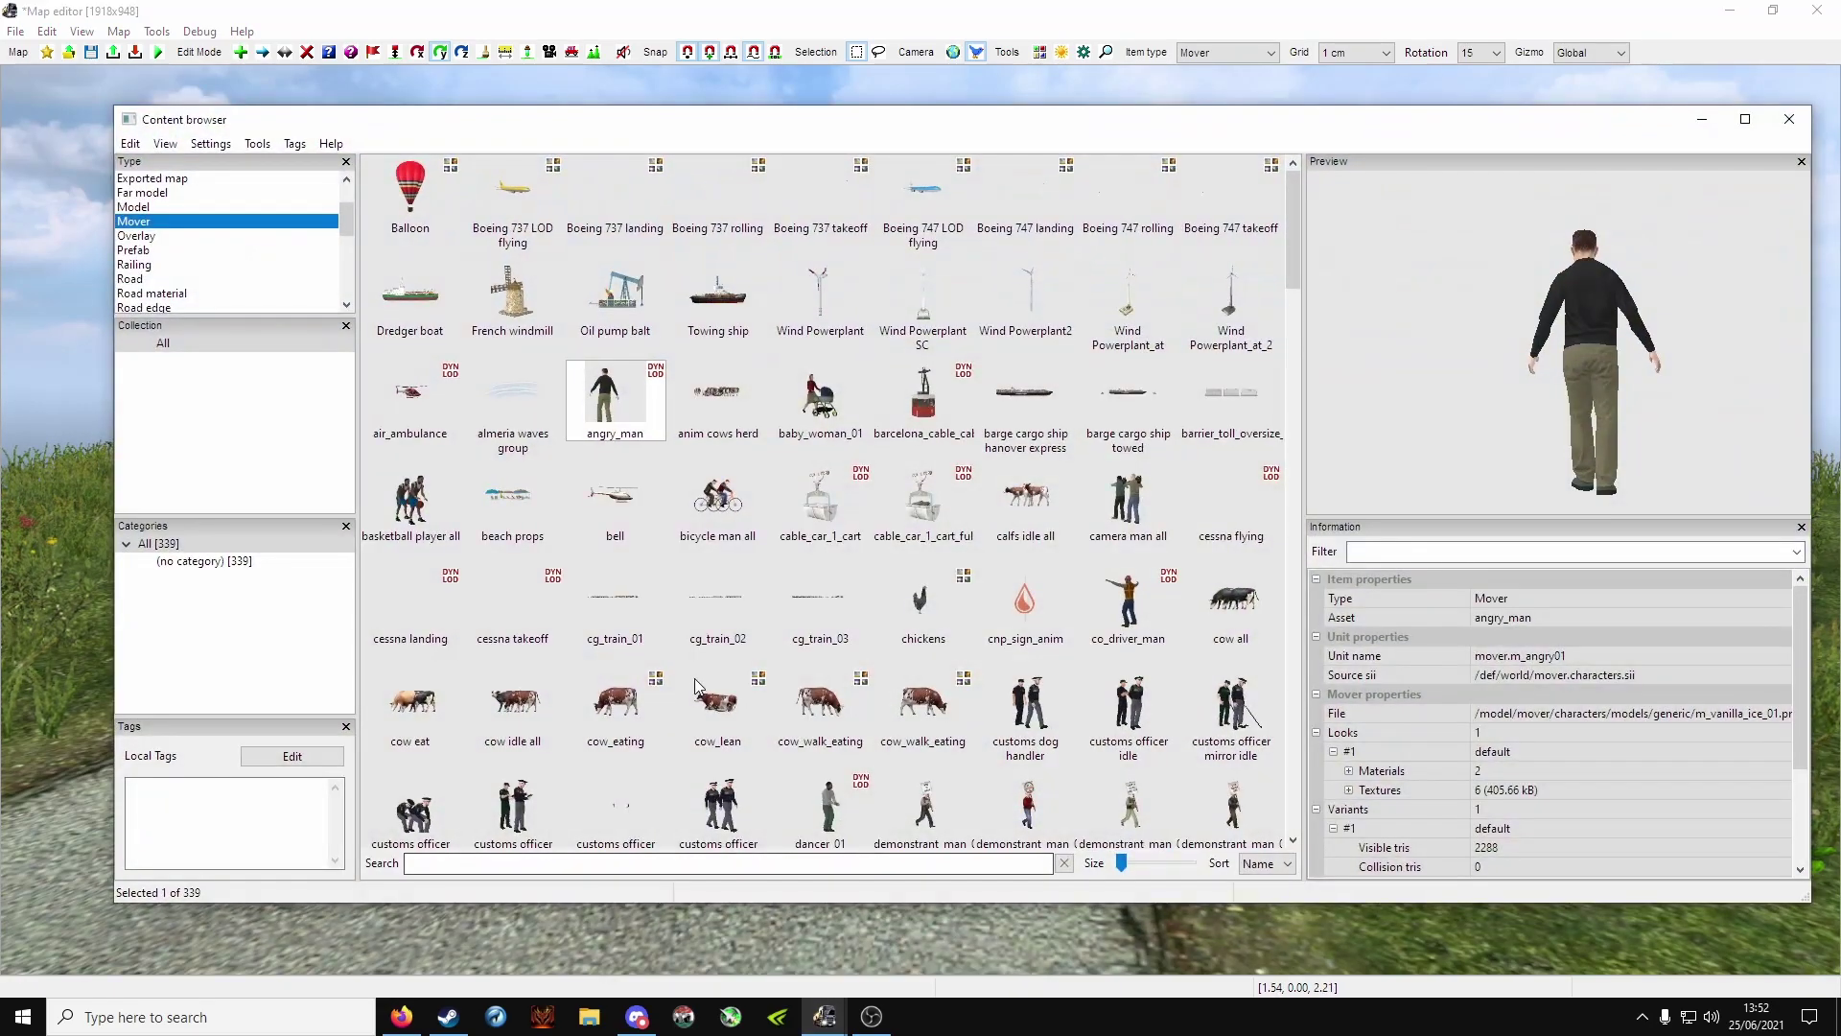
click(719, 499)
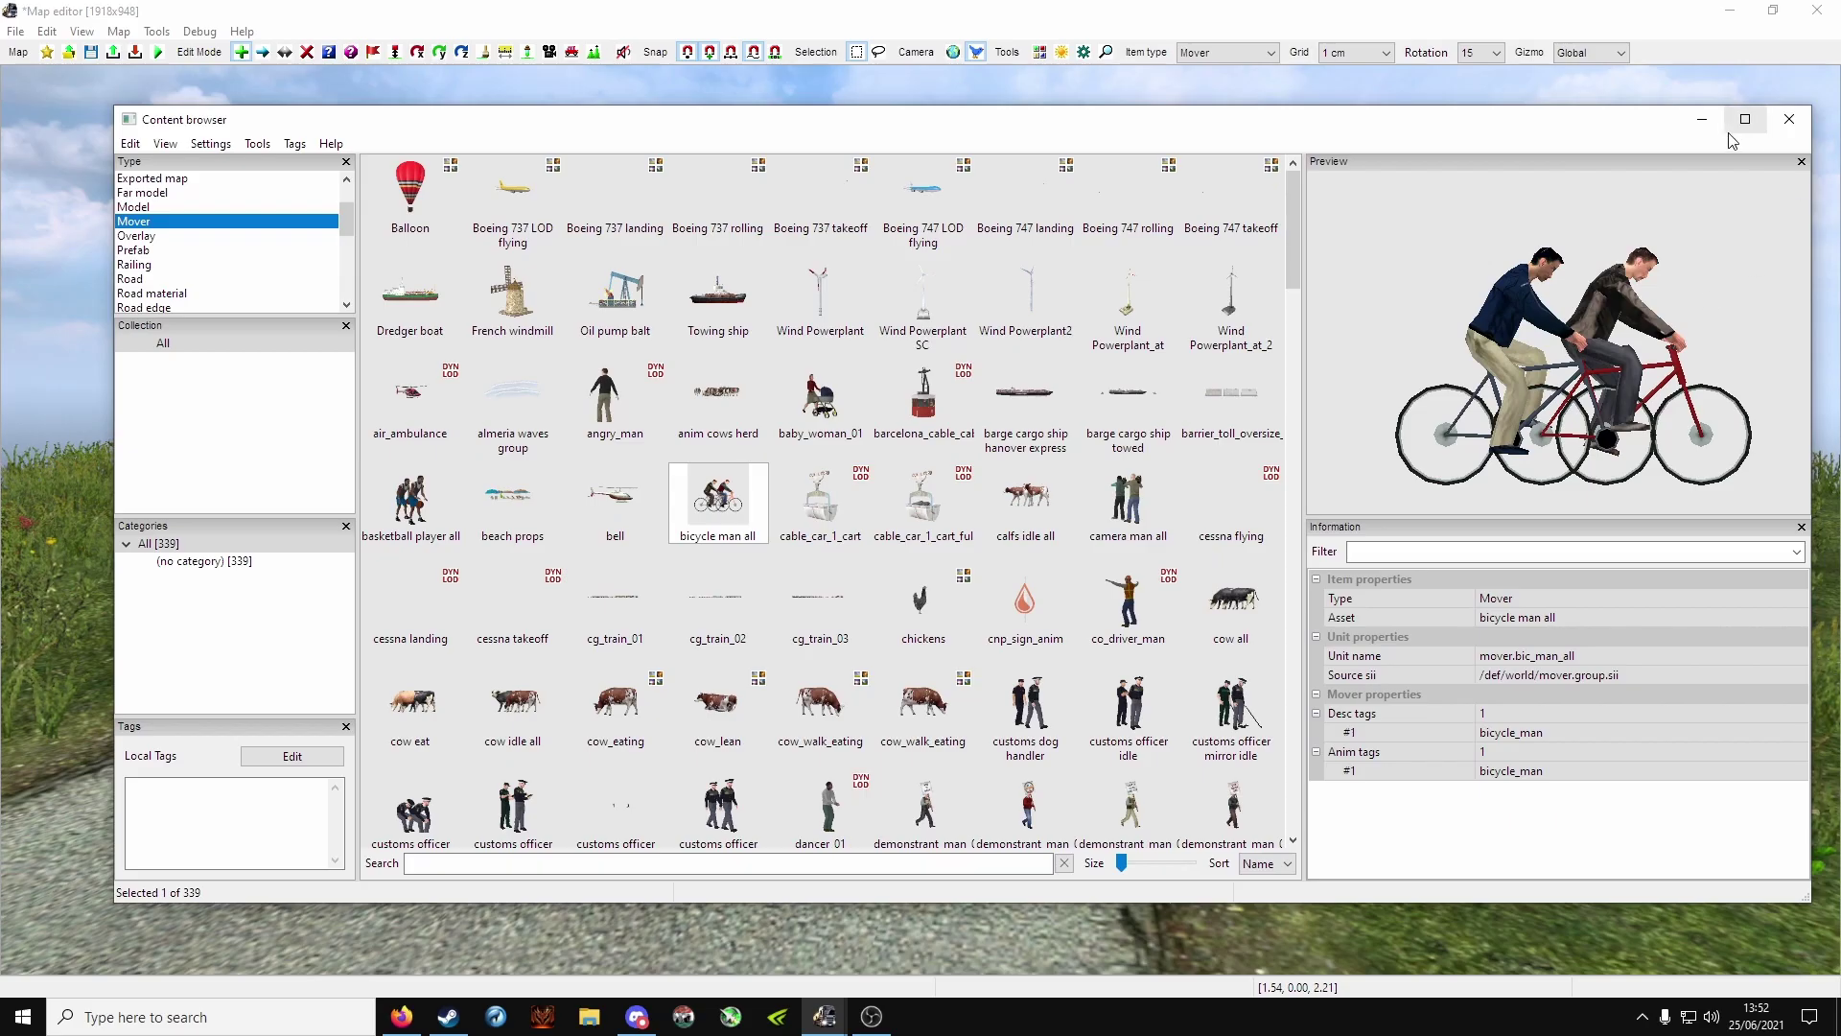
click(1703, 119)
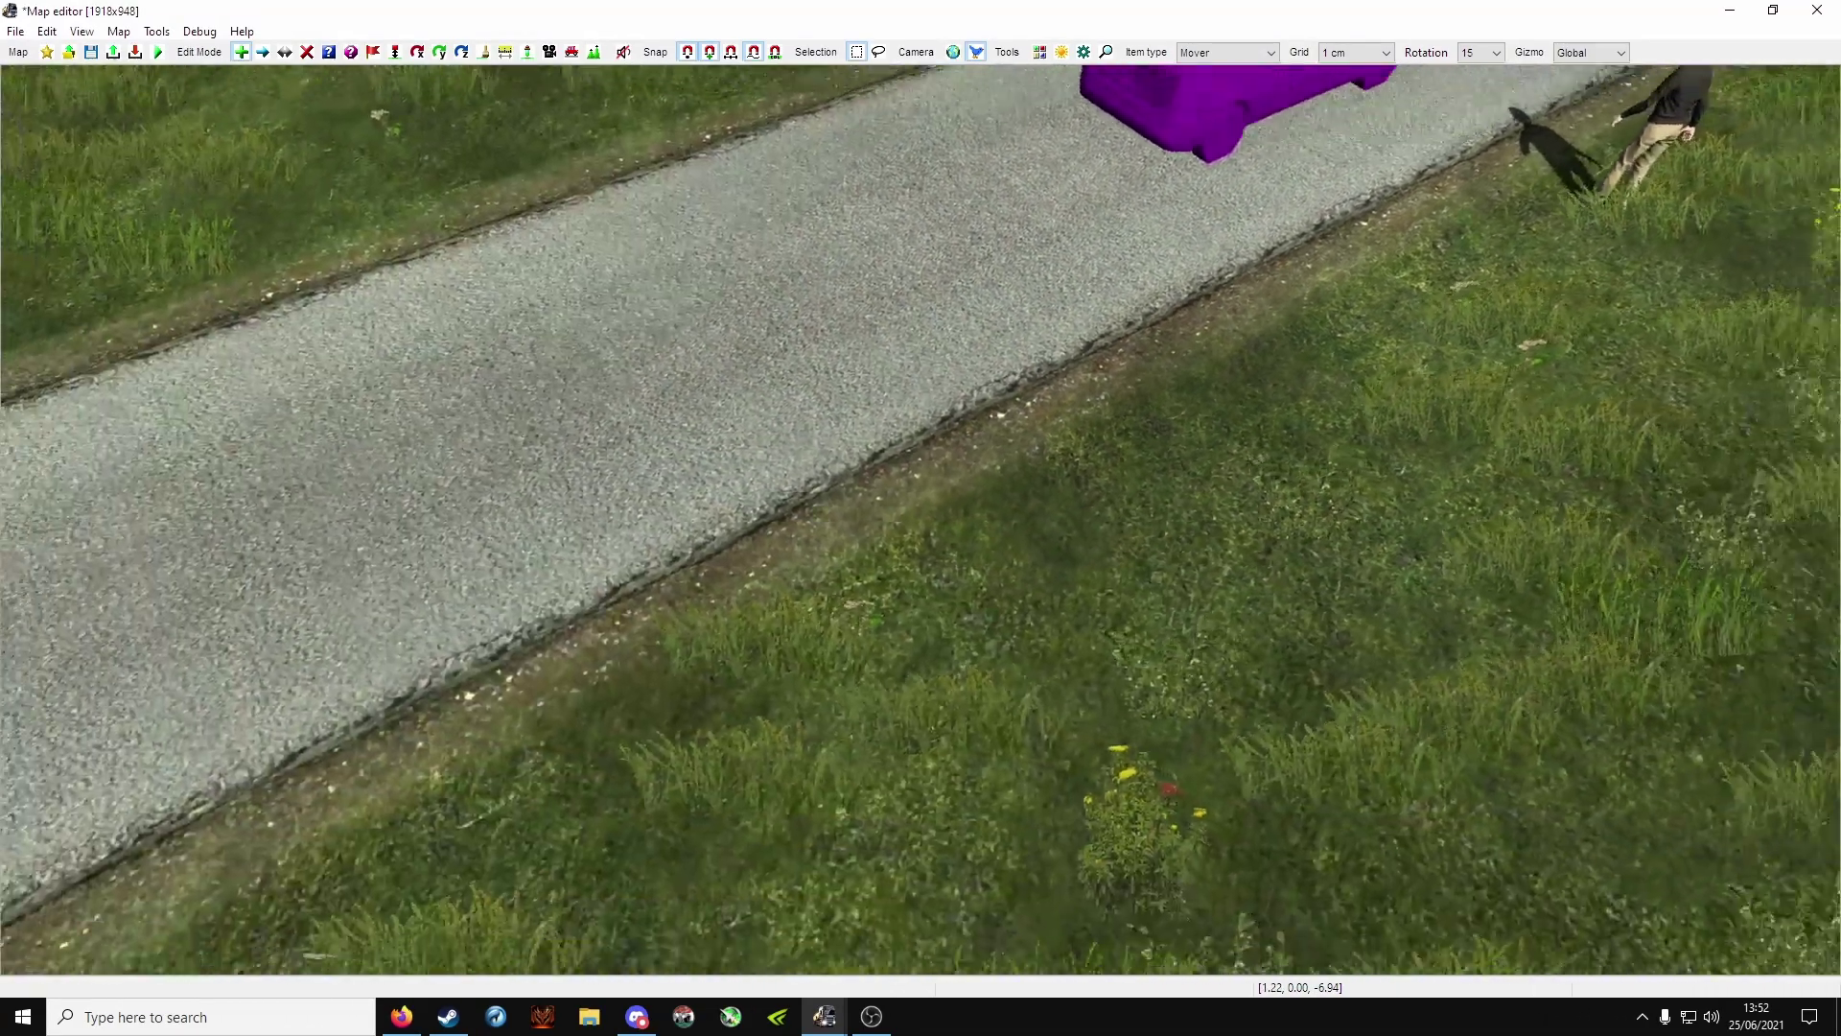
Place a two-point bicycle man all mover along the road edge, from behind the car to ahead of the standing man.
middle_drag(864, 517, 683, 575)
click(578, 636)
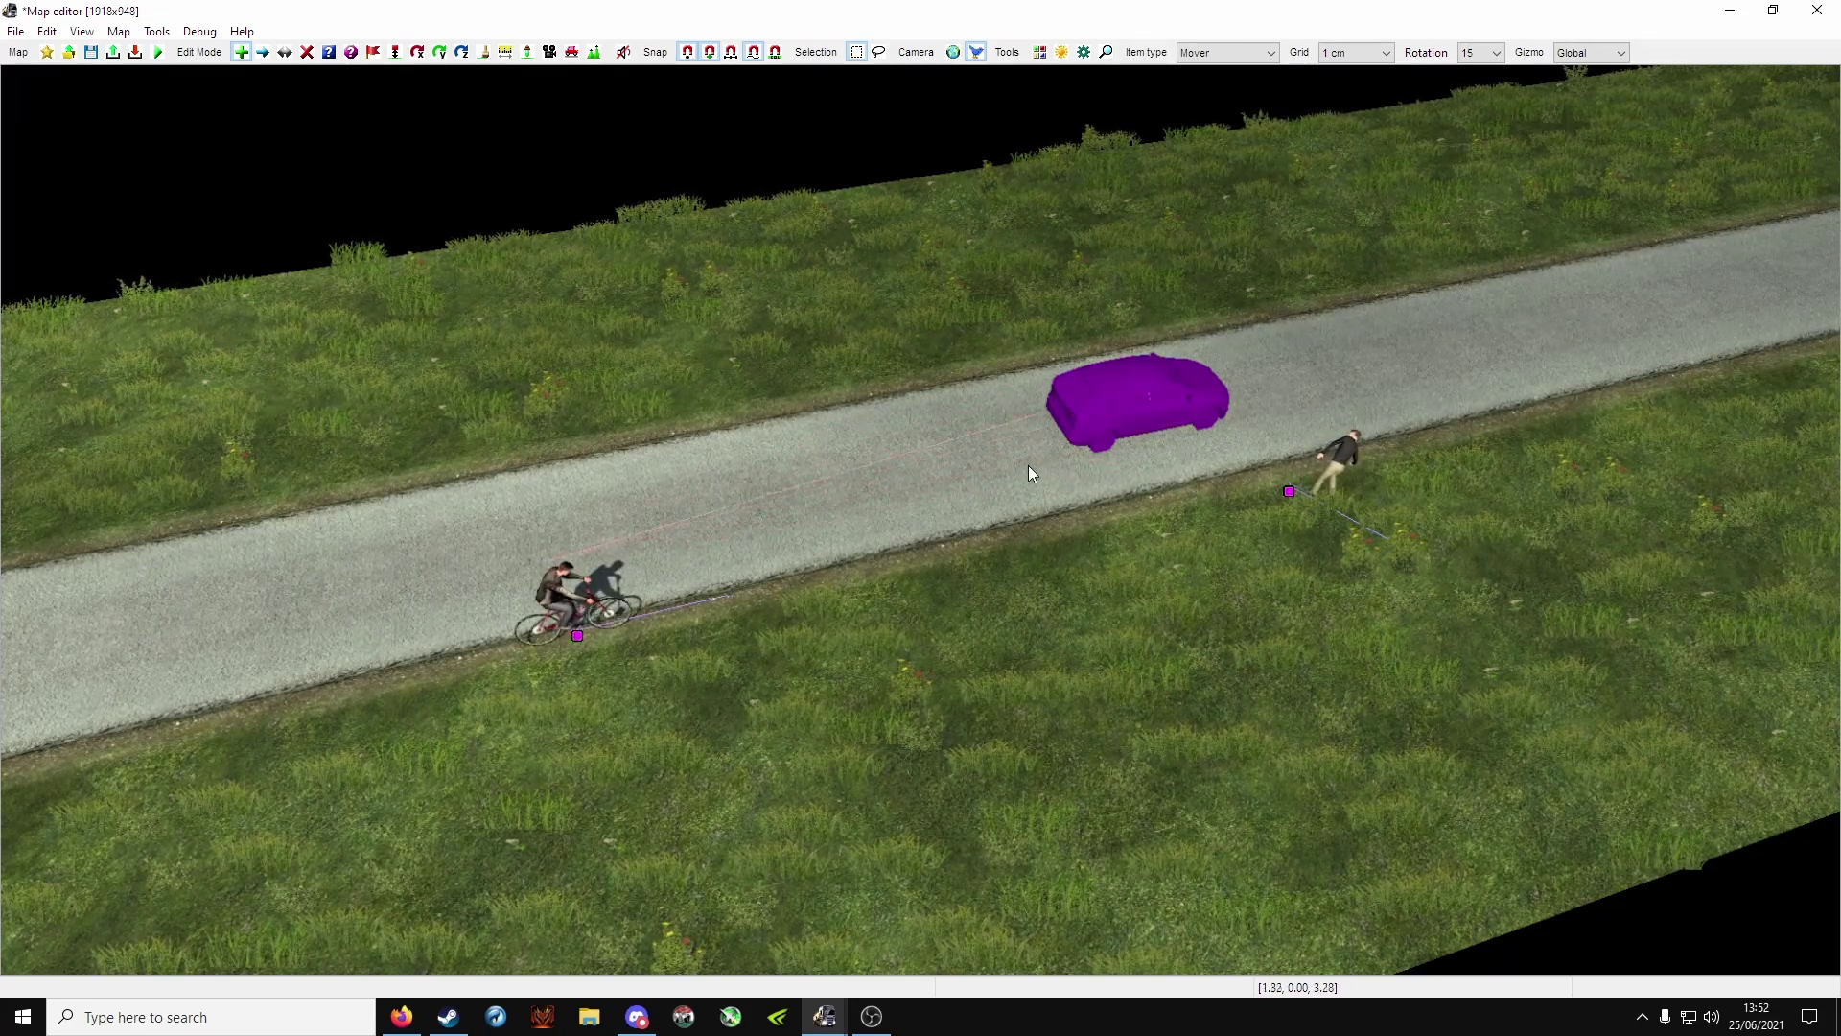
click(1815, 339)
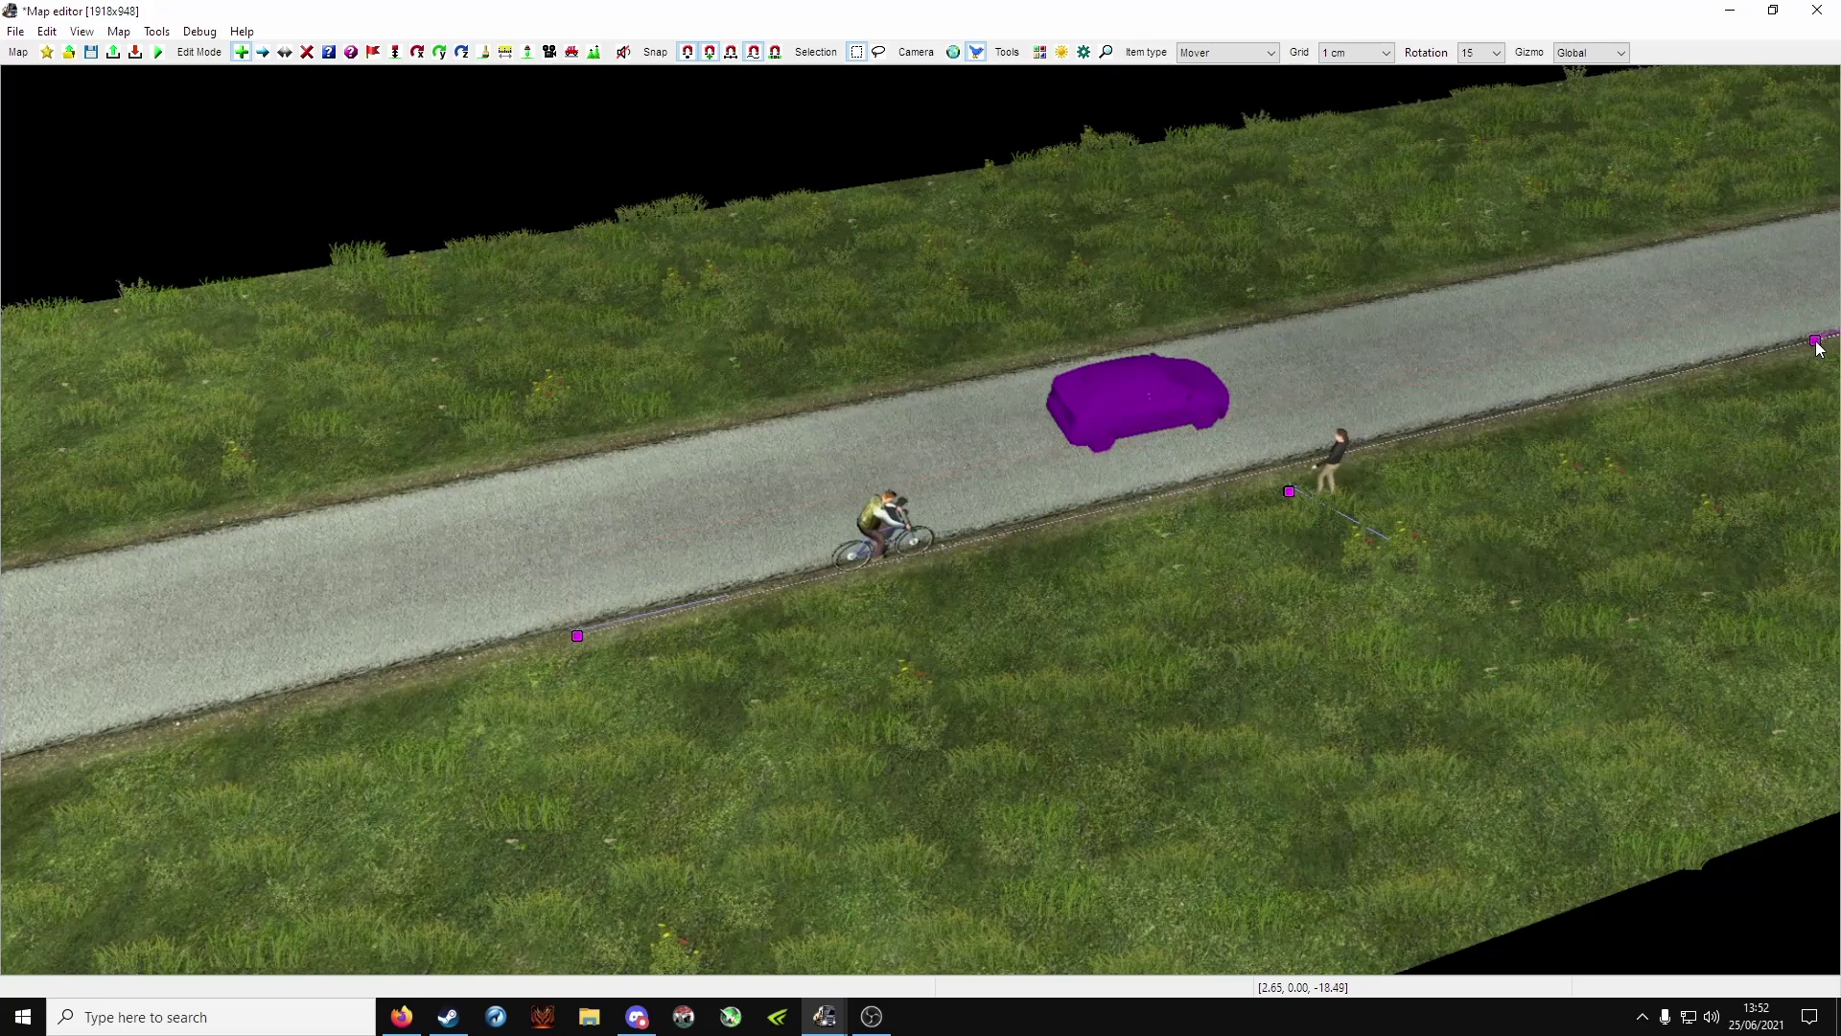
right_drag(996, 505, 1304, 192)
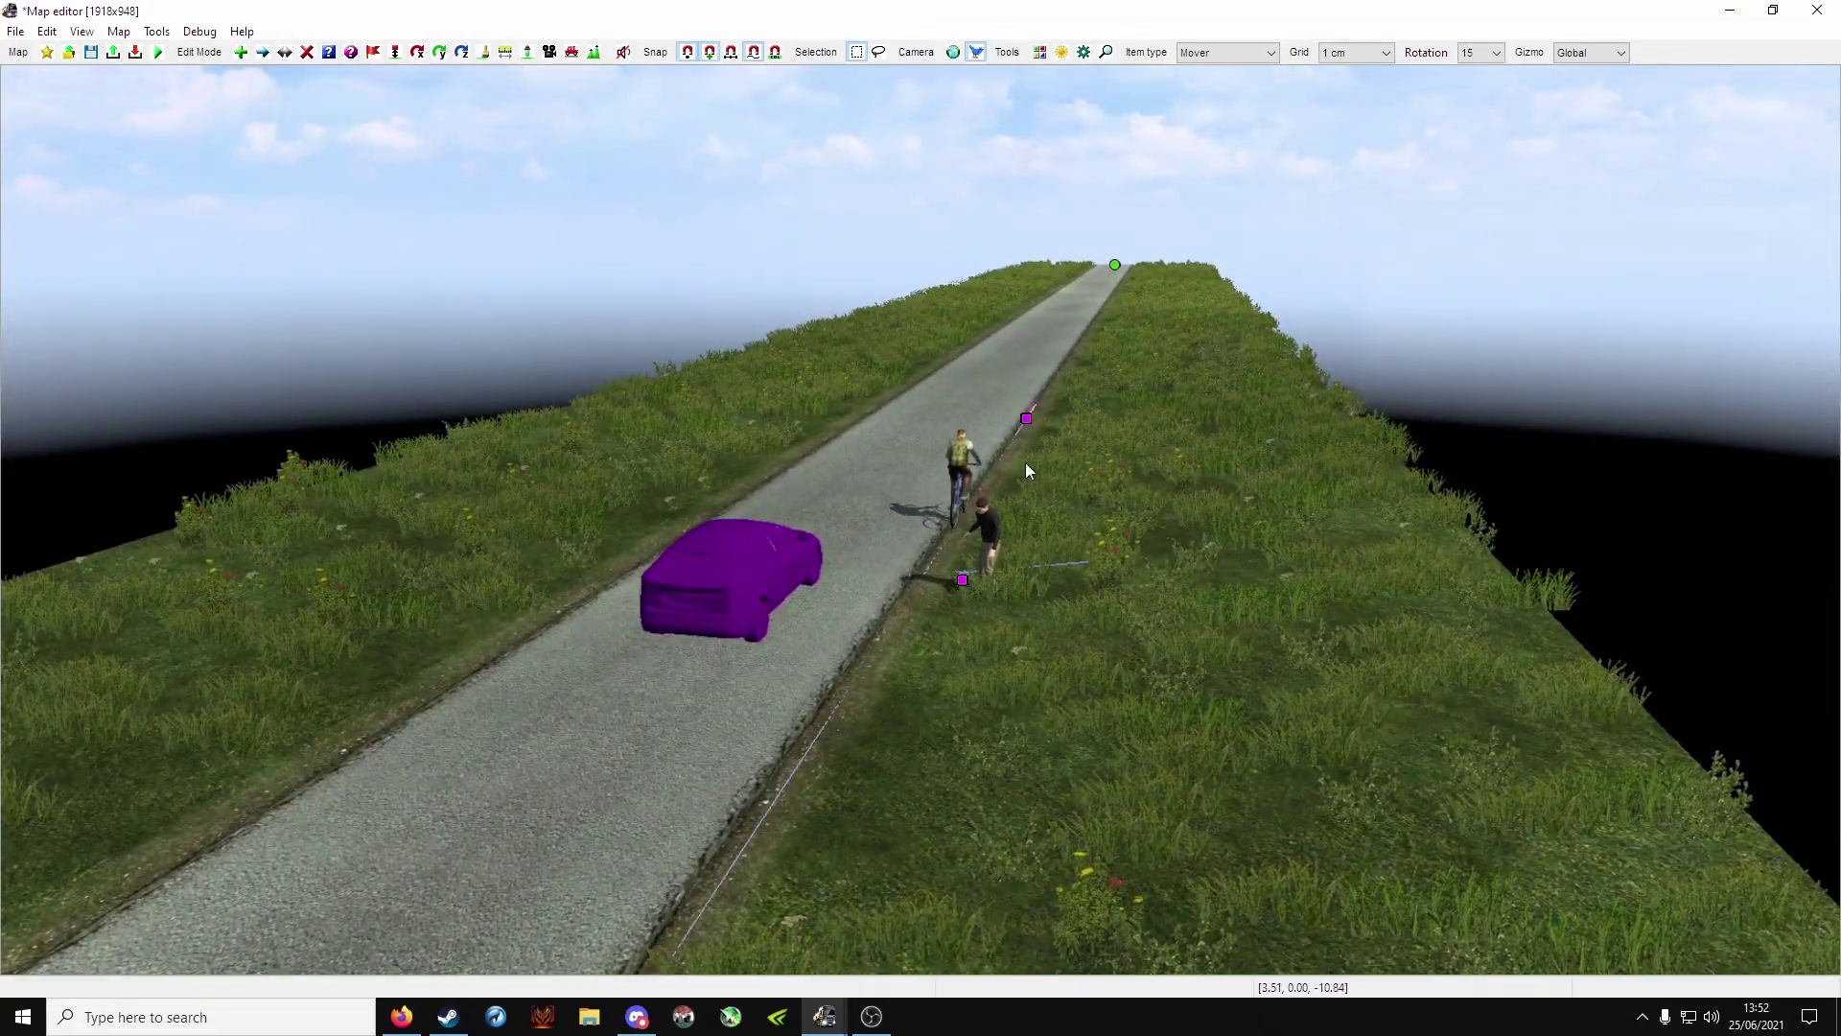
right_drag(1037, 422, 896, 548)
scroll(911, 590, down, 5)
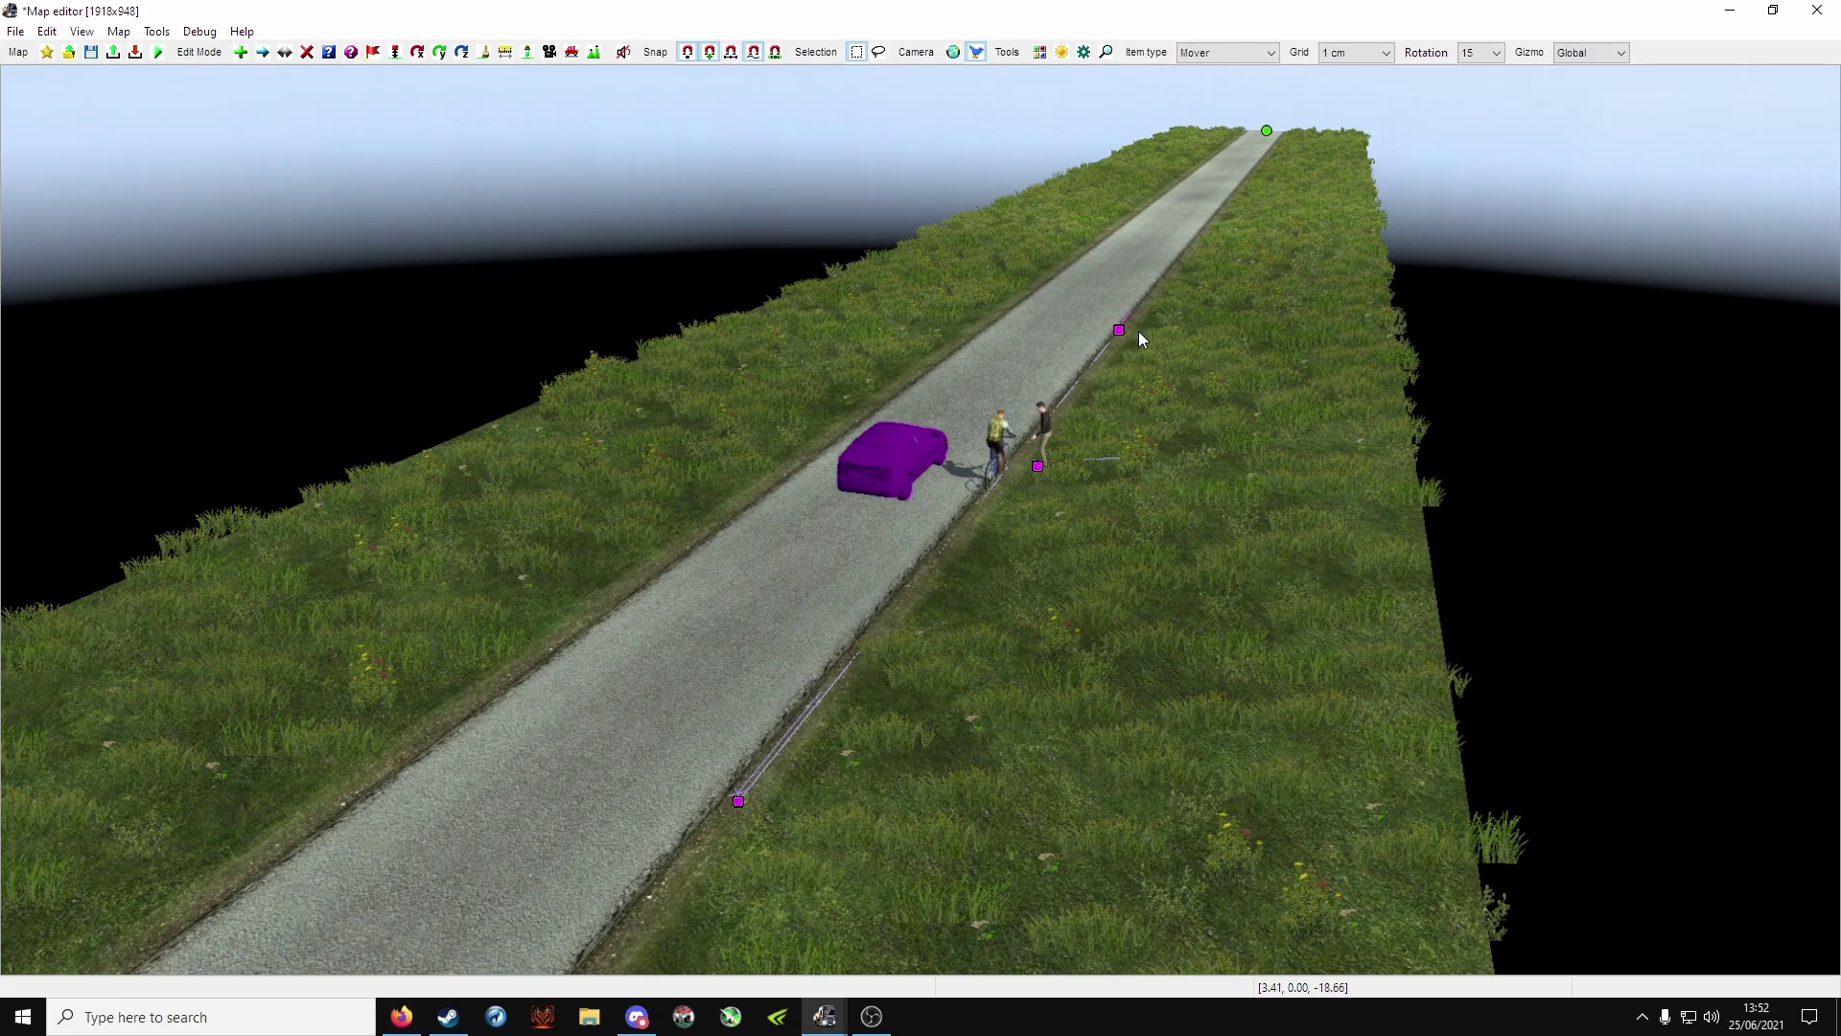
Try to extend the cyclist path from its far point out onto the grass in the top-down view.
key(m)
scroll(863, 389, up, 5)
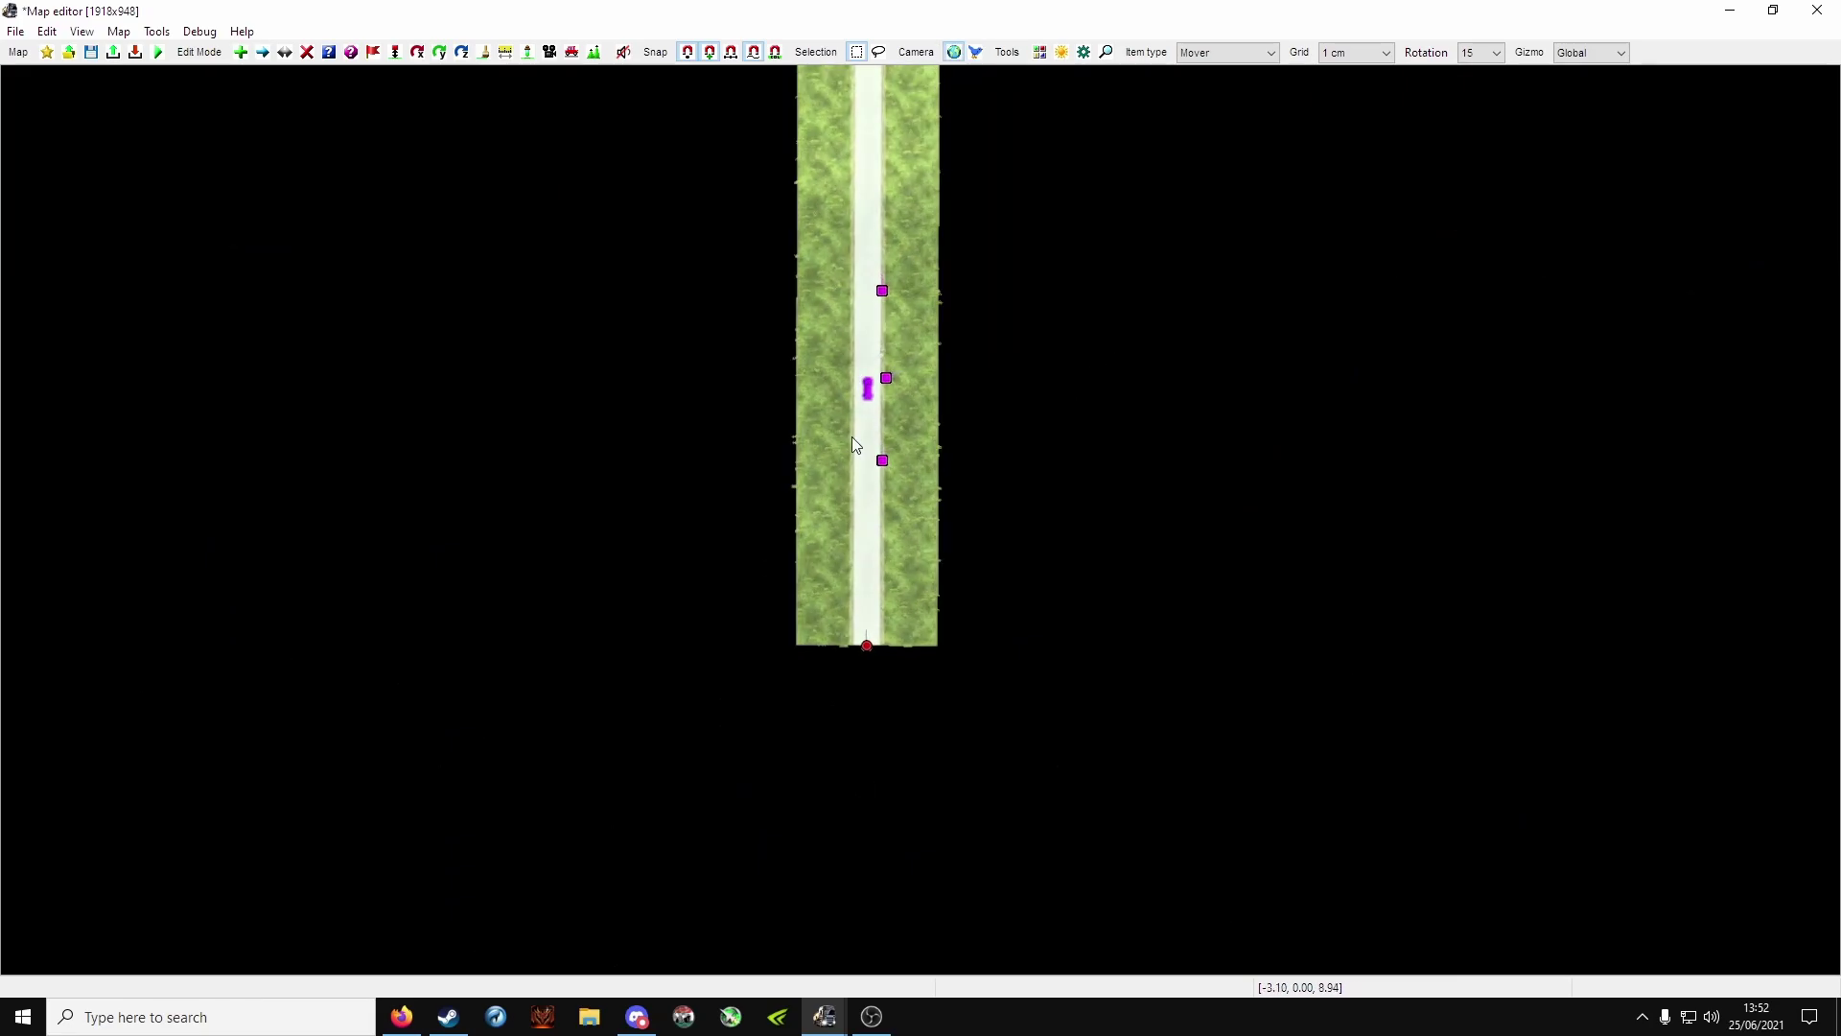
scroll(788, 364, up, 3)
middle_drag(806, 268, 882, 625)
scroll(882, 331, down, 1)
middle_drag(900, 333, 895, 490)
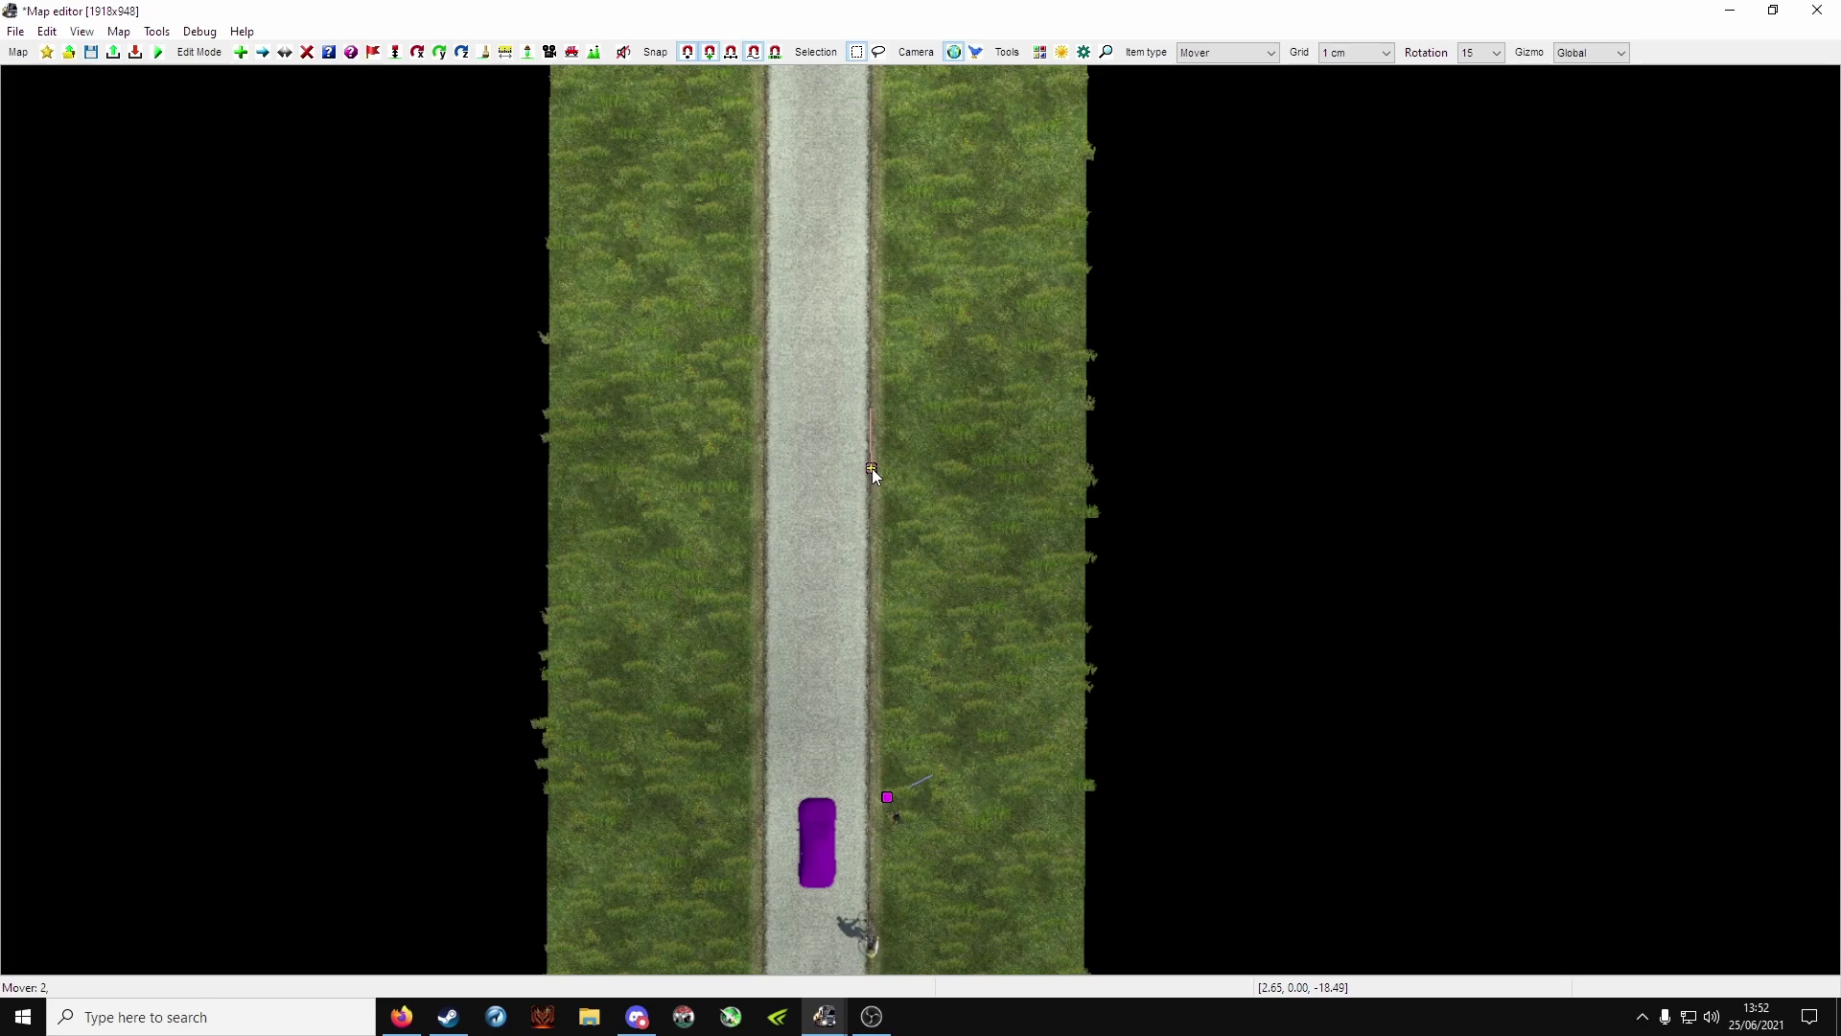
key(e)
click(872, 469)
click(972, 170)
key(w)
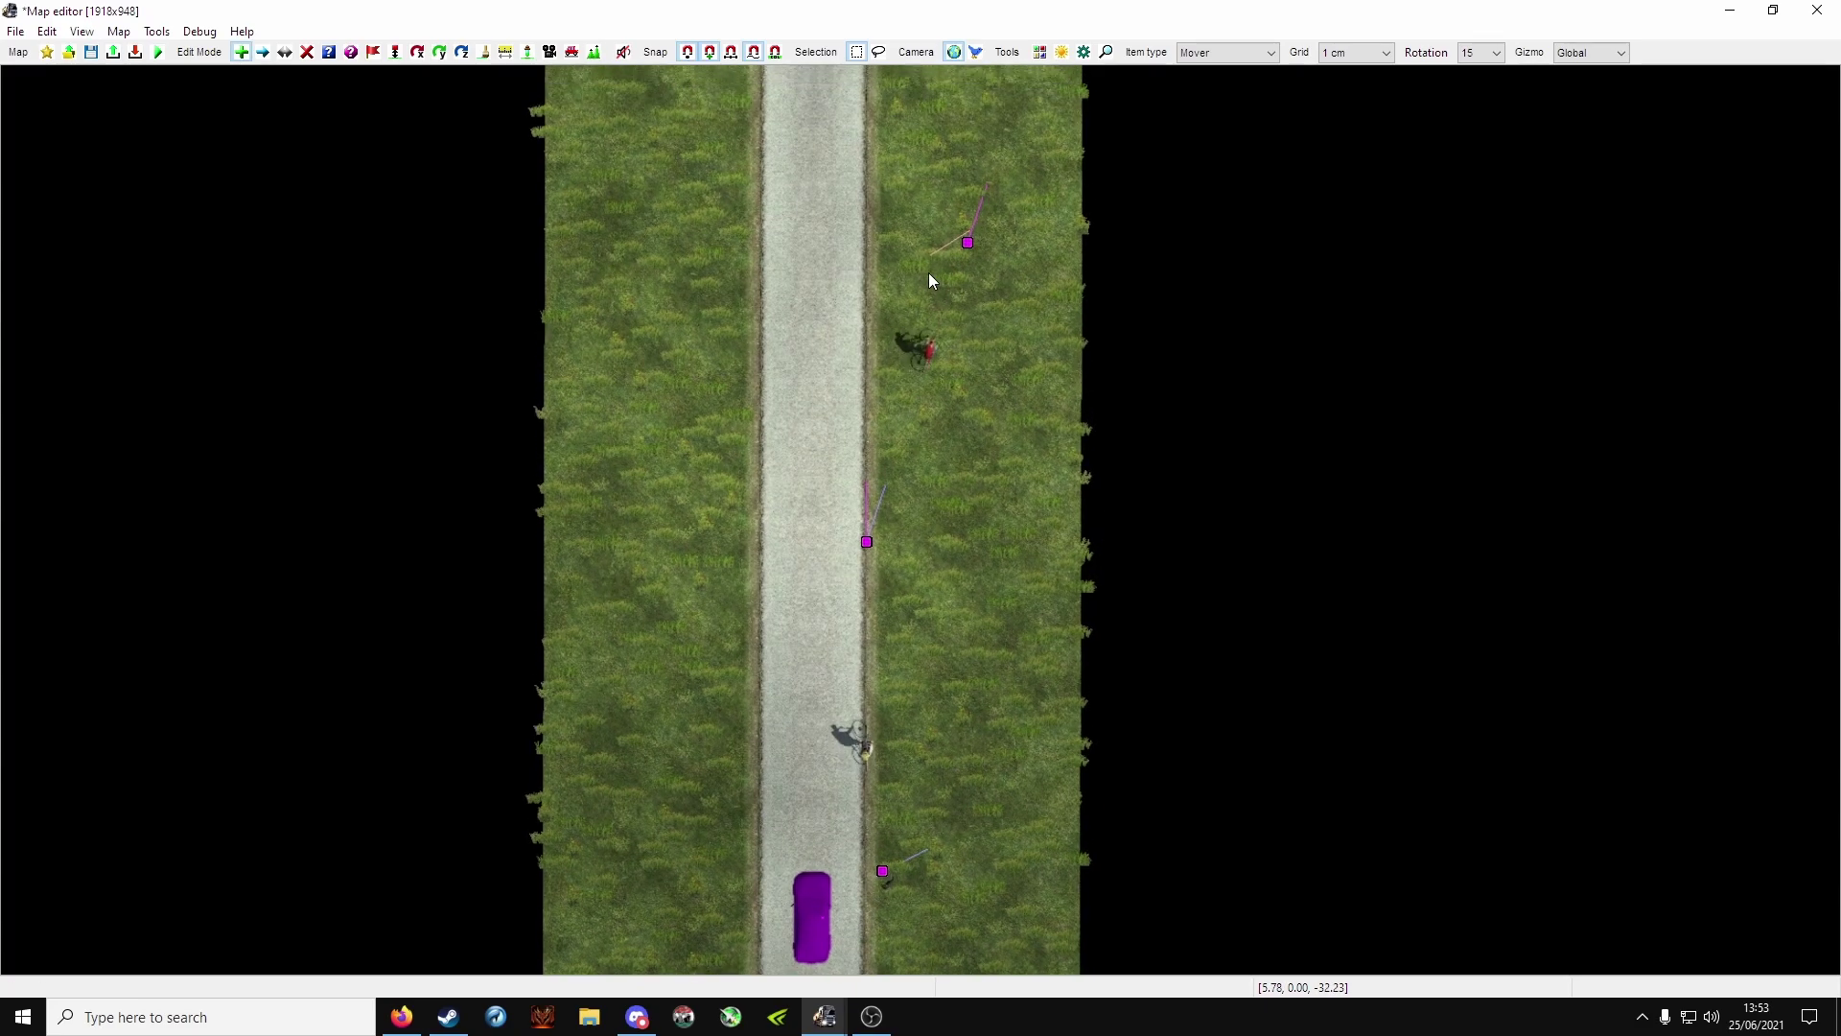
key(Escape)
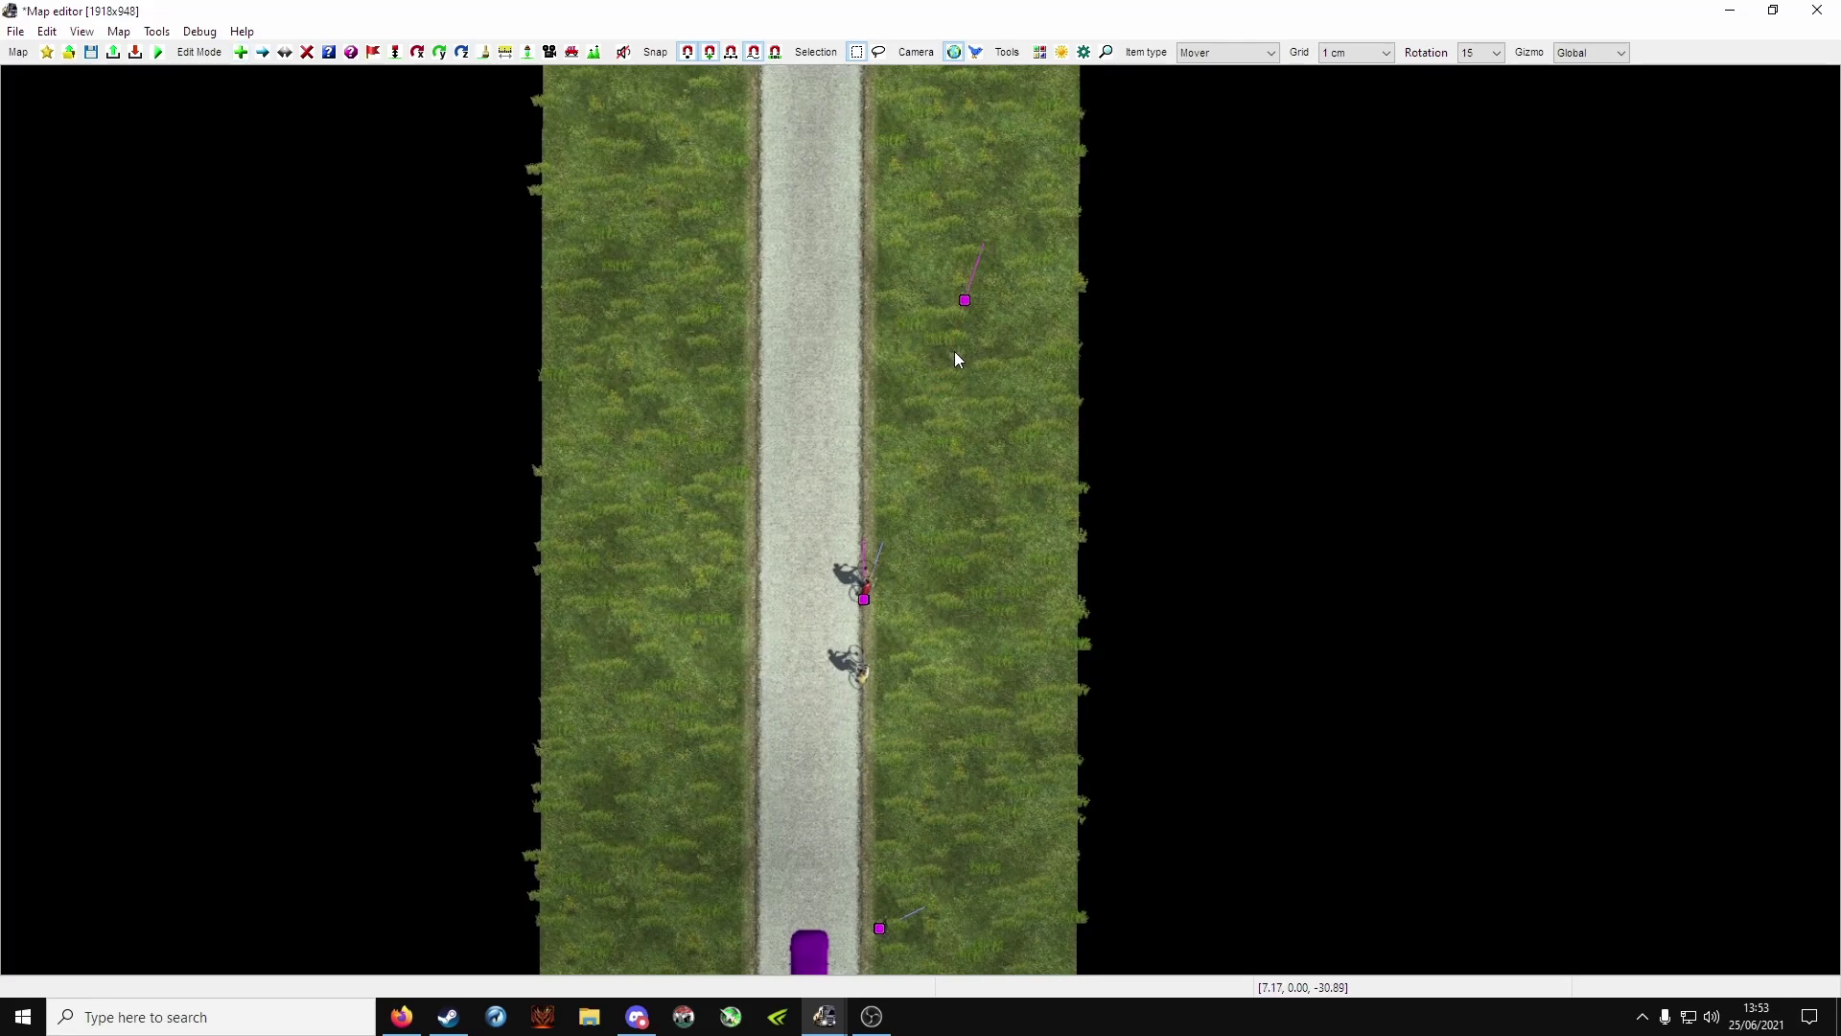
Undo the placed cyclist movers, keeping only the angry man.
key(ctrl+z)
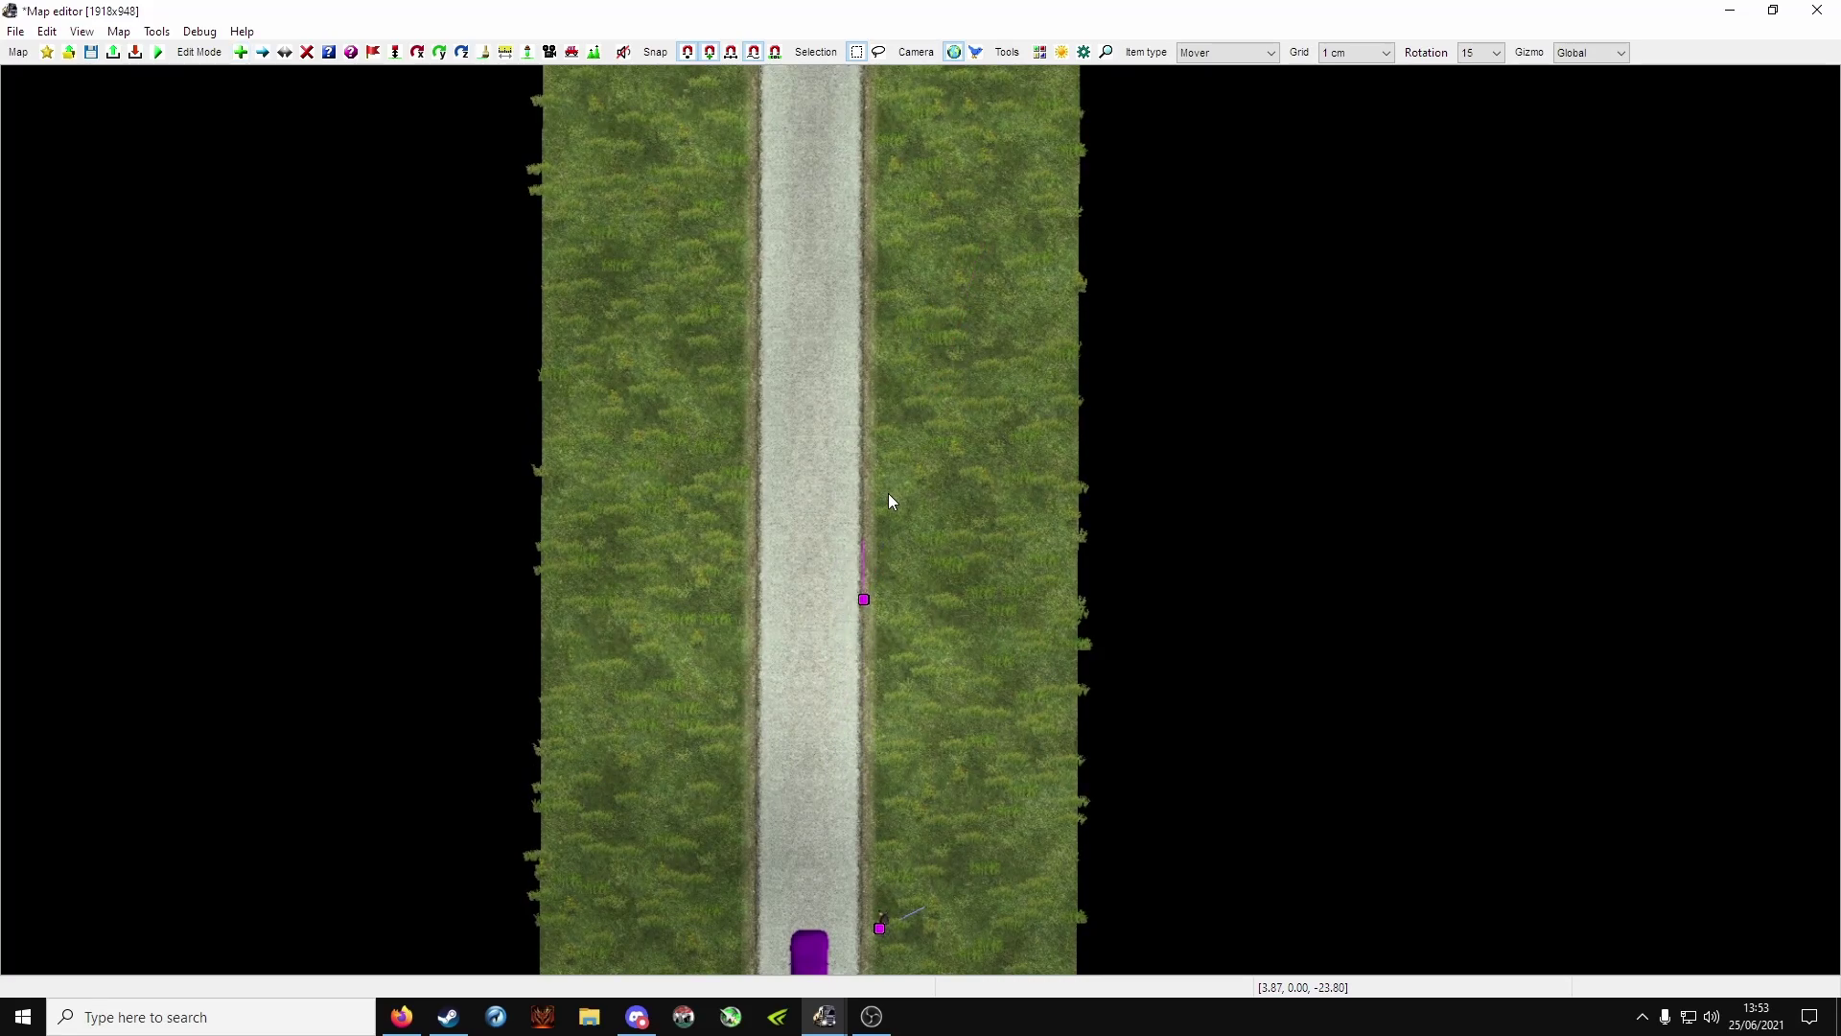
right_drag(888, 493, 929, 475)
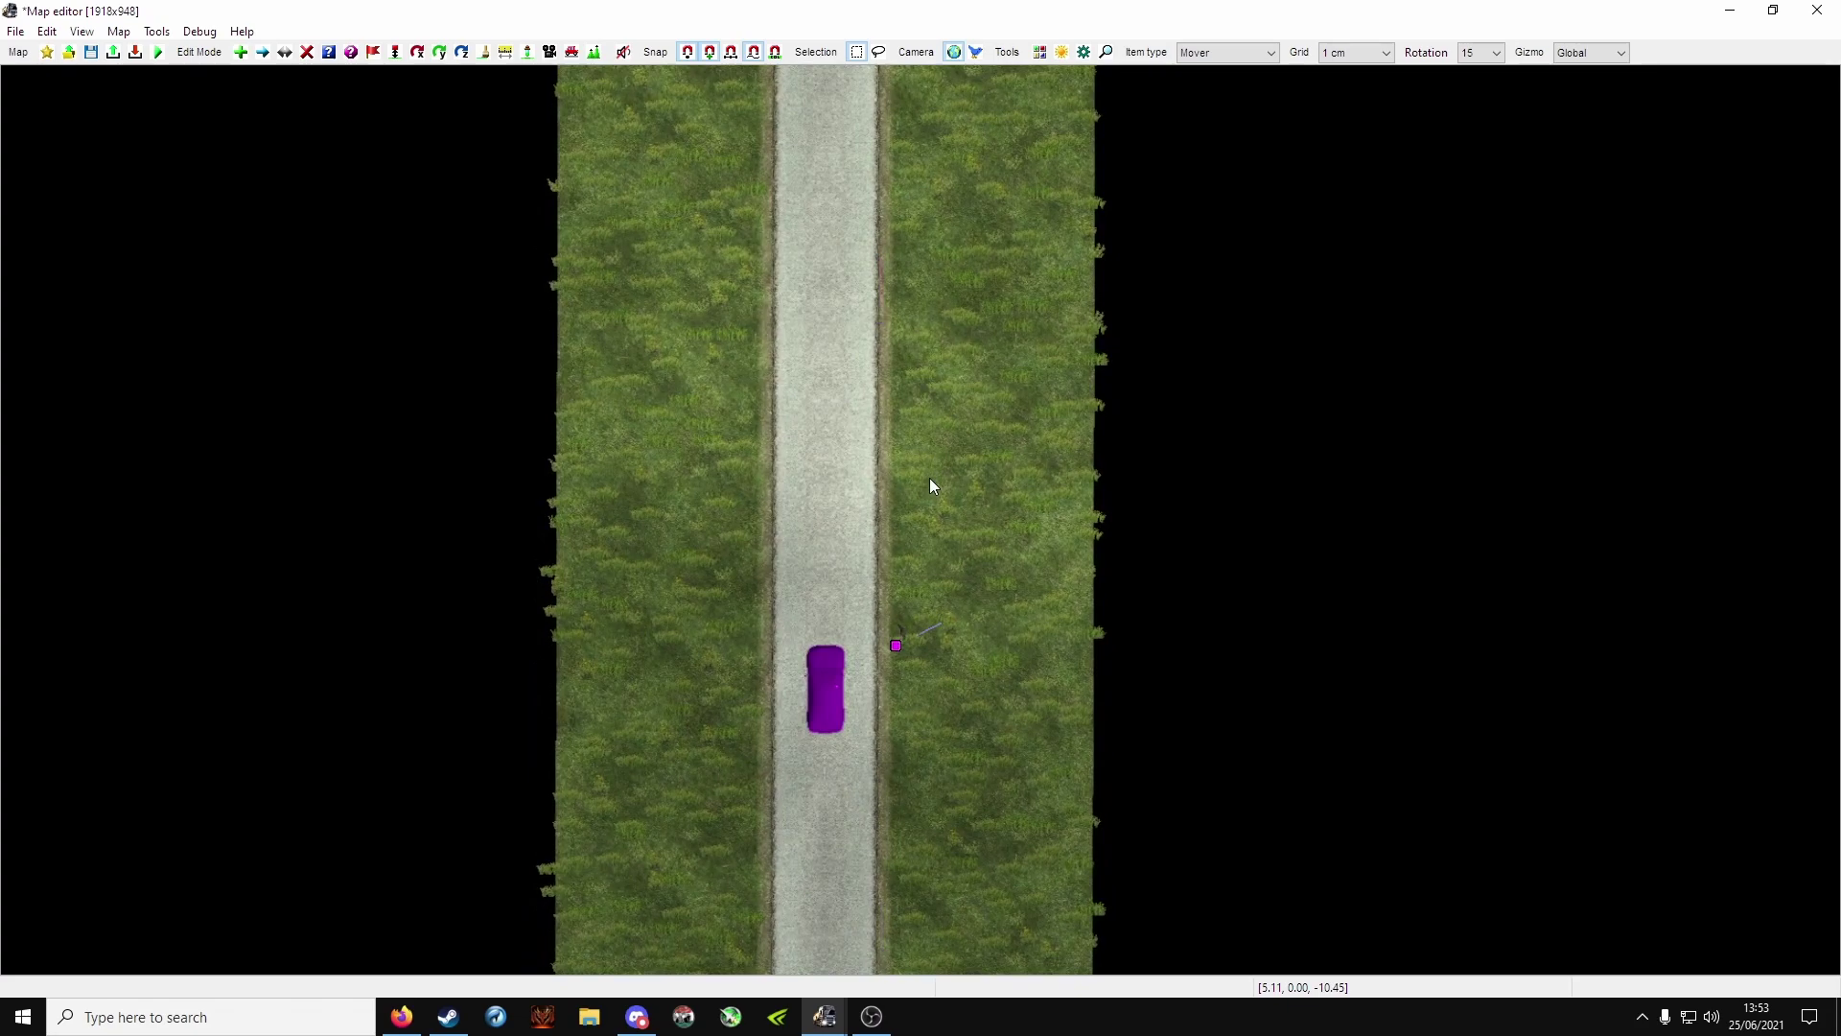
right_drag(940, 552, 938, 542)
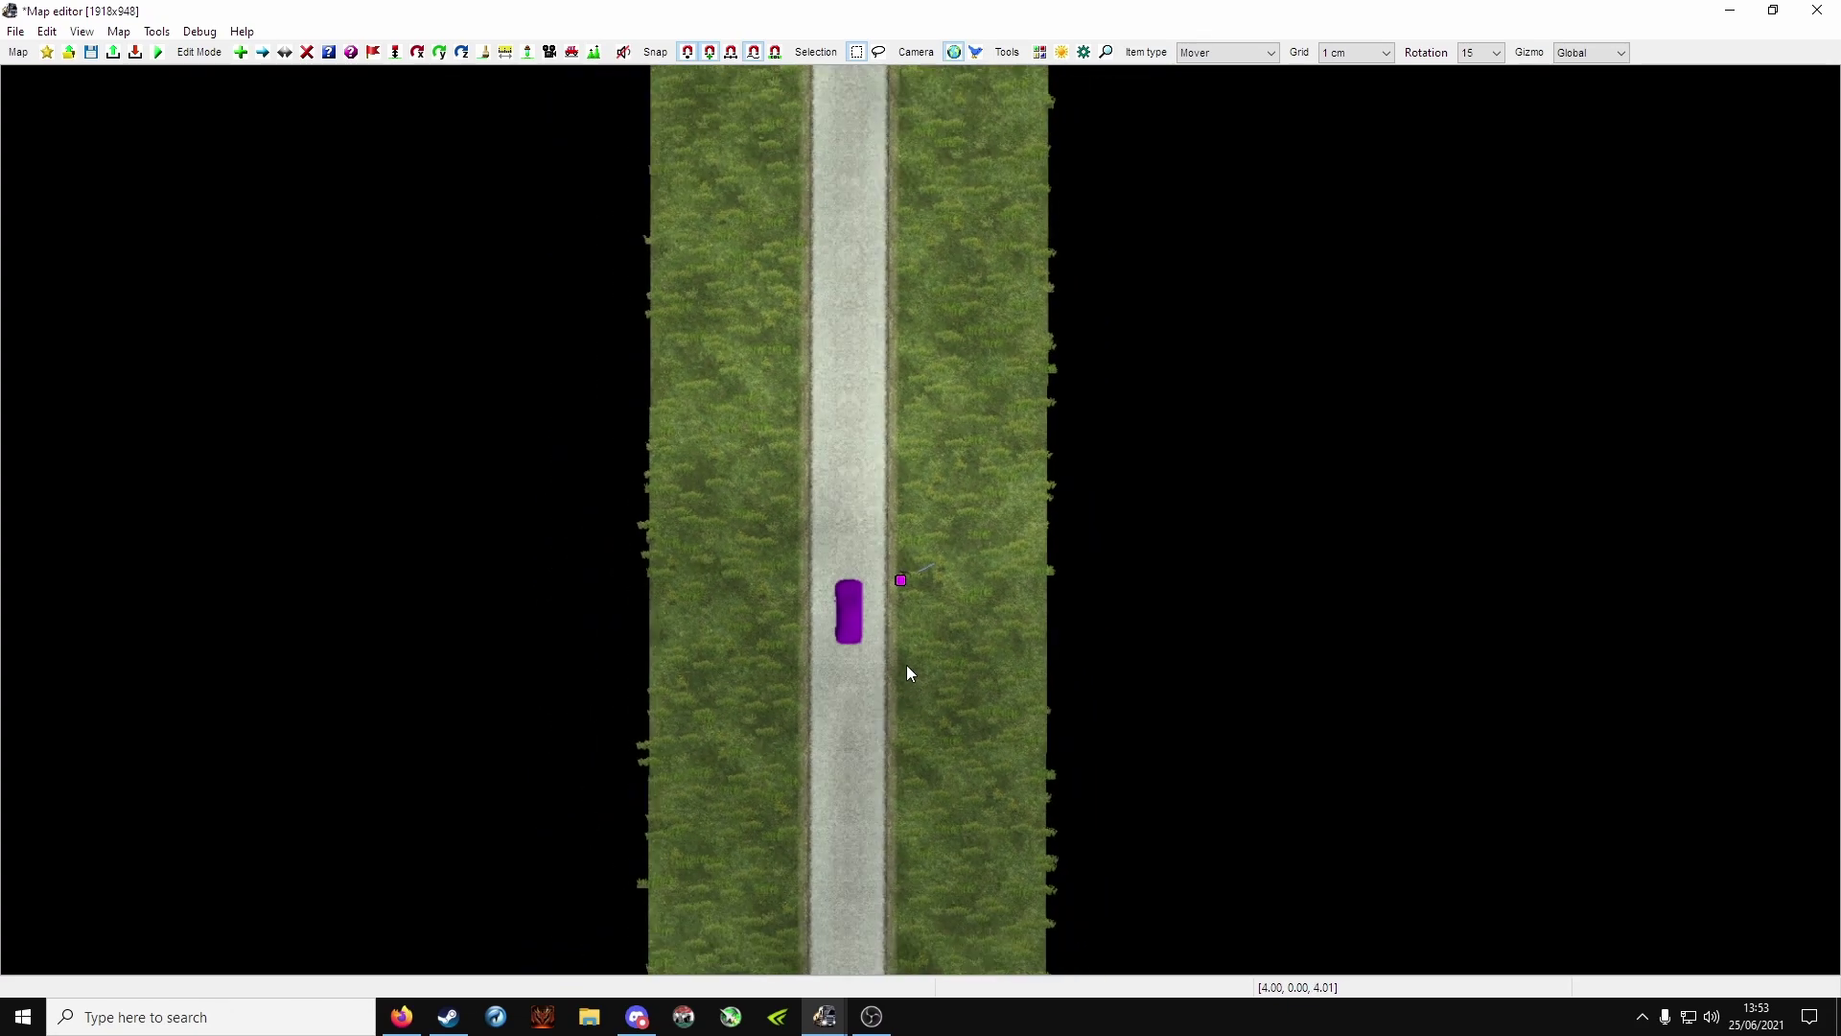
Start a new bicycle man all path at the road edge behind the car and bend it onto the grass beyond the standing man.
scroll(911, 667, down, 2)
right_drag(953, 664, 945, 372)
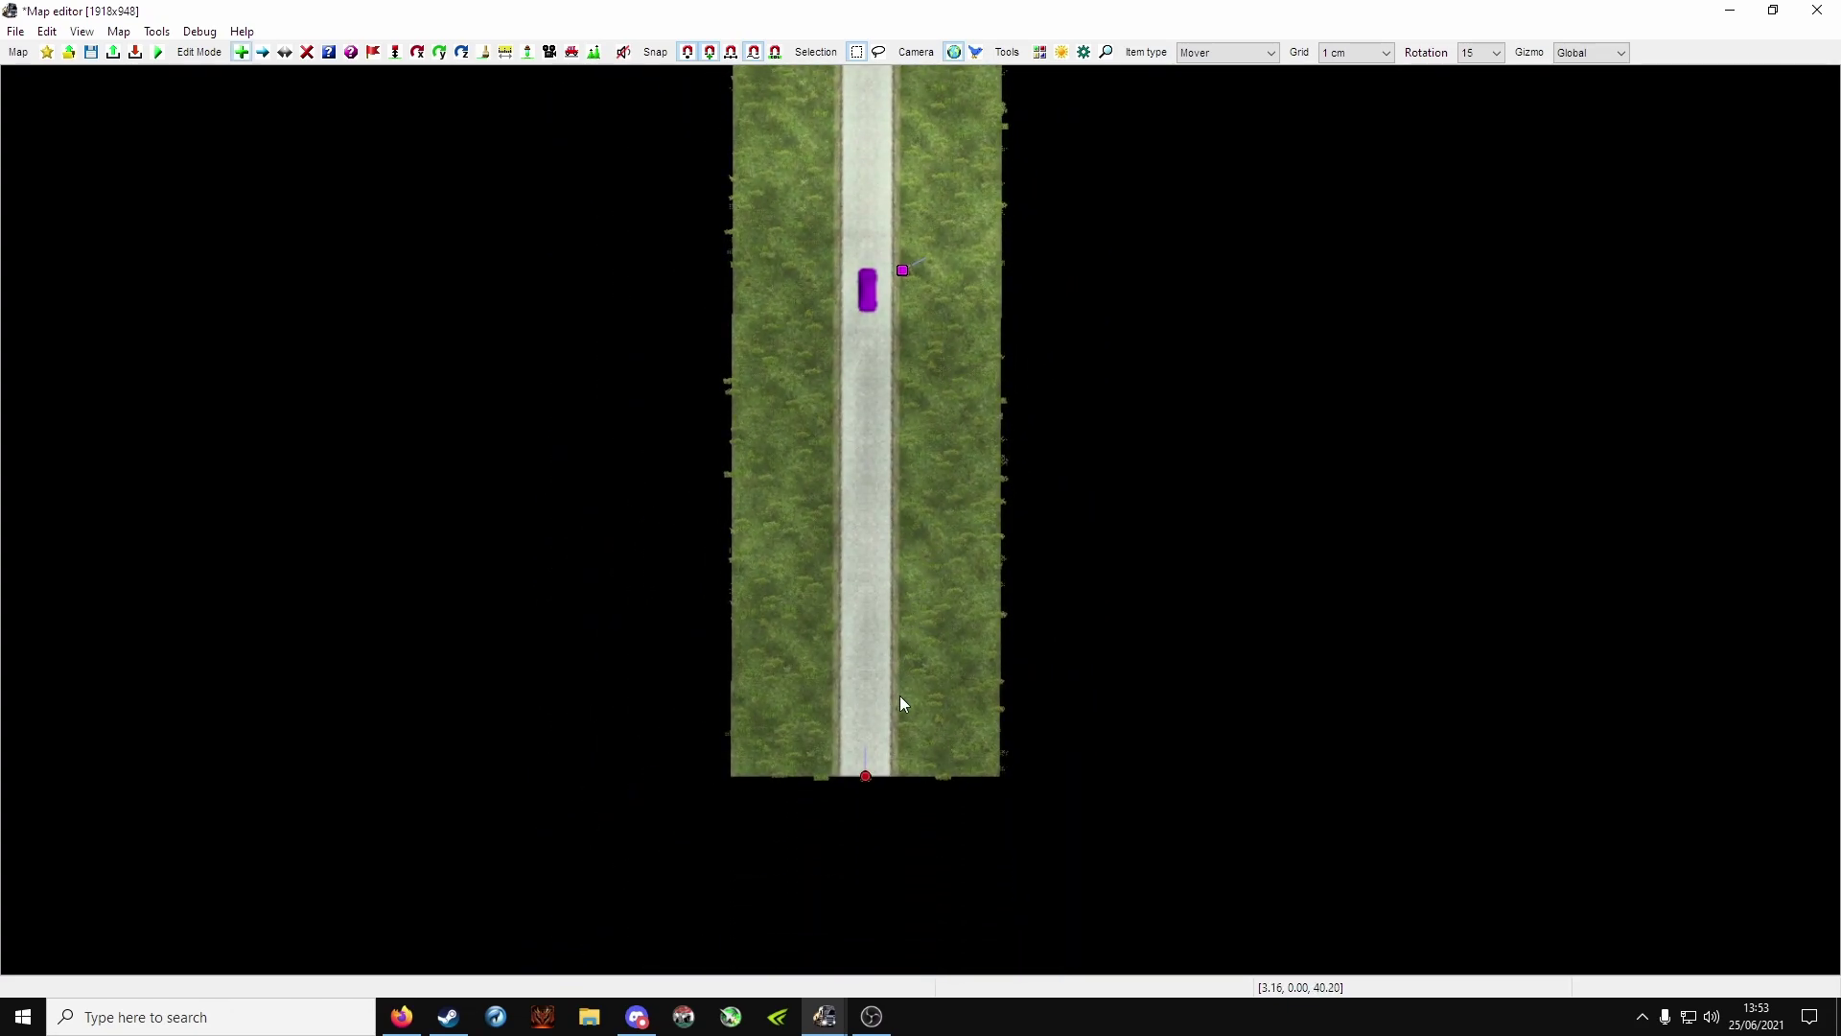
click(896, 464)
right_drag(892, 503, 876, 682)
click(942, 375)
key(Up)
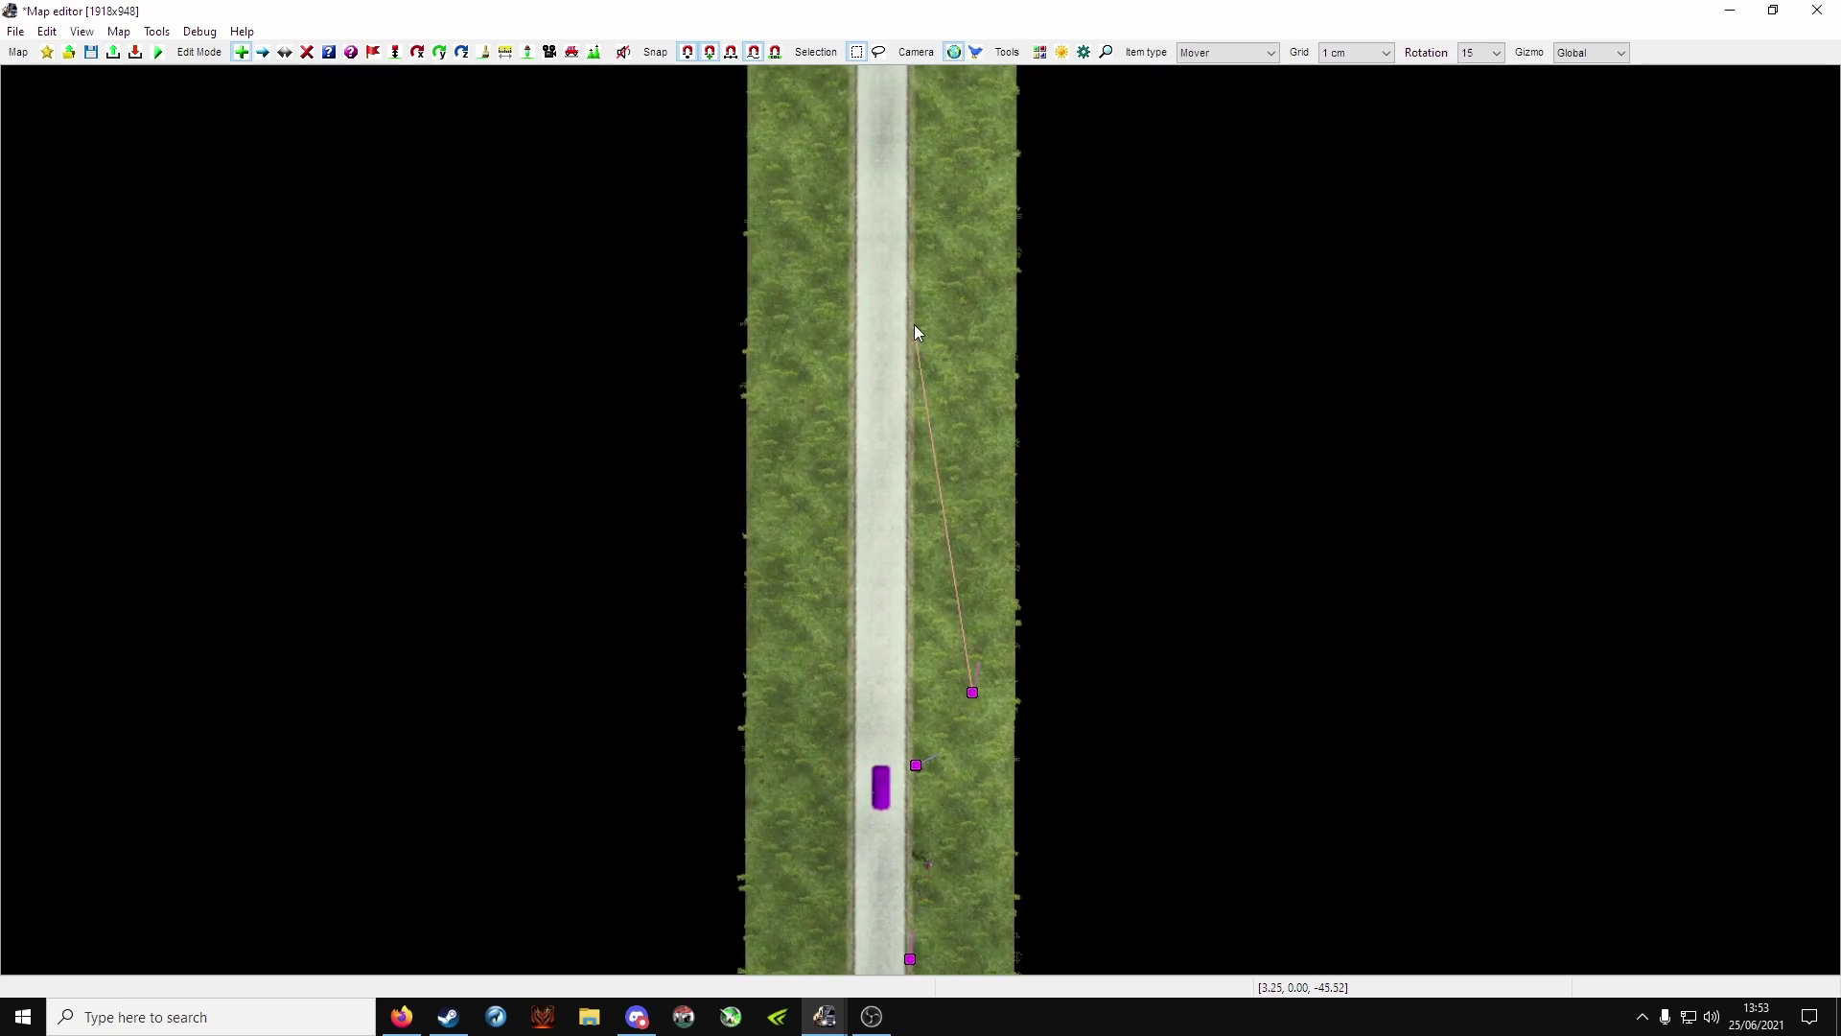
Continue the cyclist path back to the road edge, add two more points farther along it, and finish the mover.
click(912, 313)
right_drag(912, 312, 948, 764)
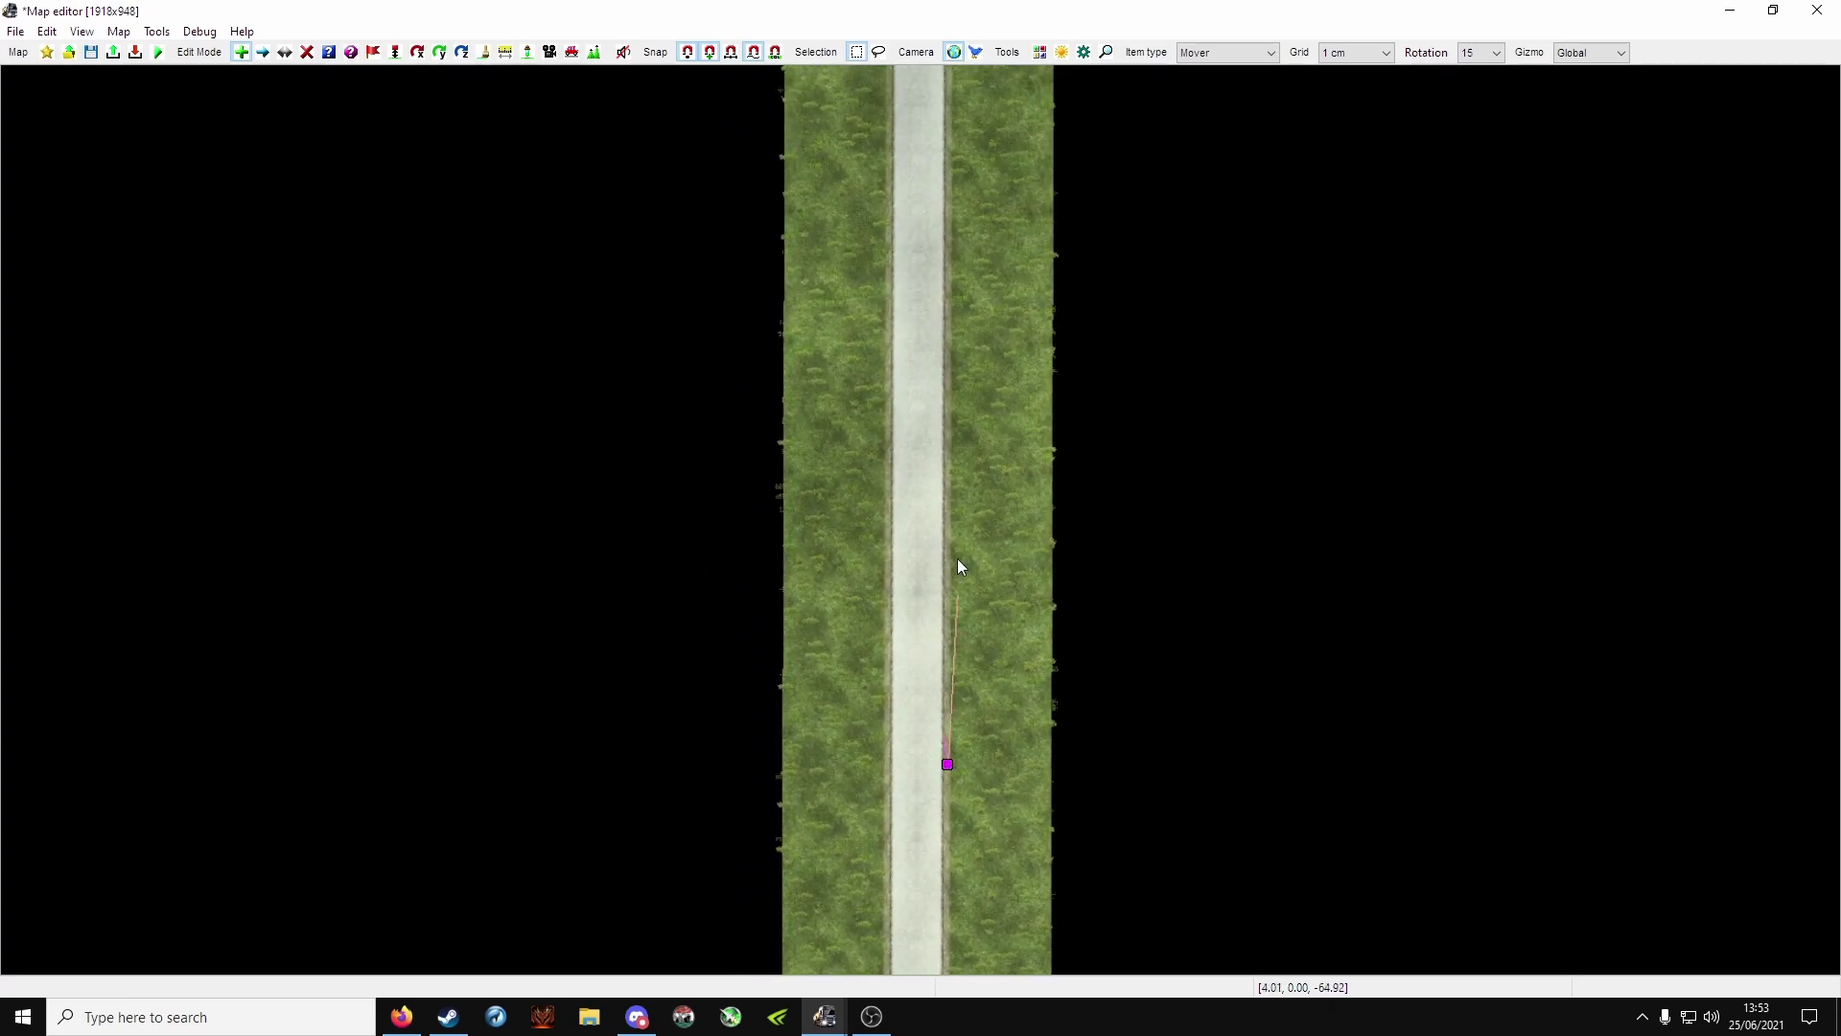
click(950, 393)
right_drag(950, 393, 957, 800)
click(958, 167)
key(Escape)
key(f)
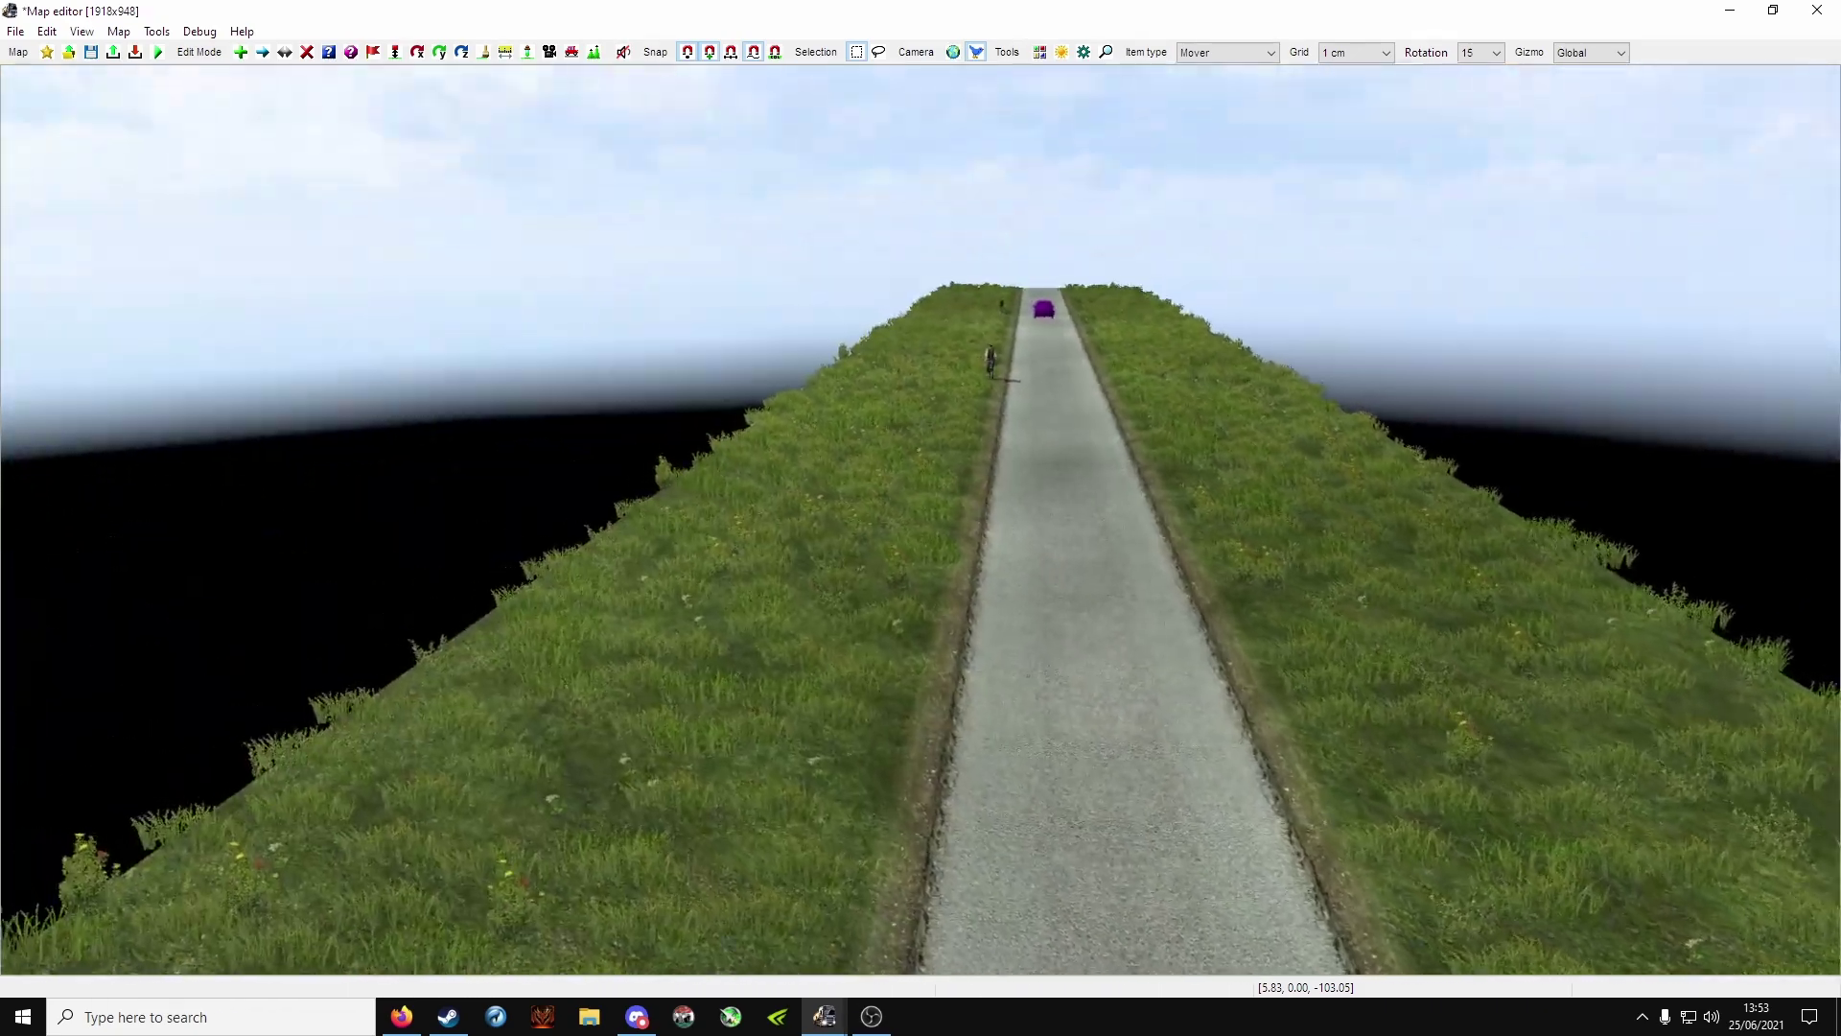
Choose dog_woman_01 from the mover assets as the next object to place.
middle_drag(863, 518, 975, 544)
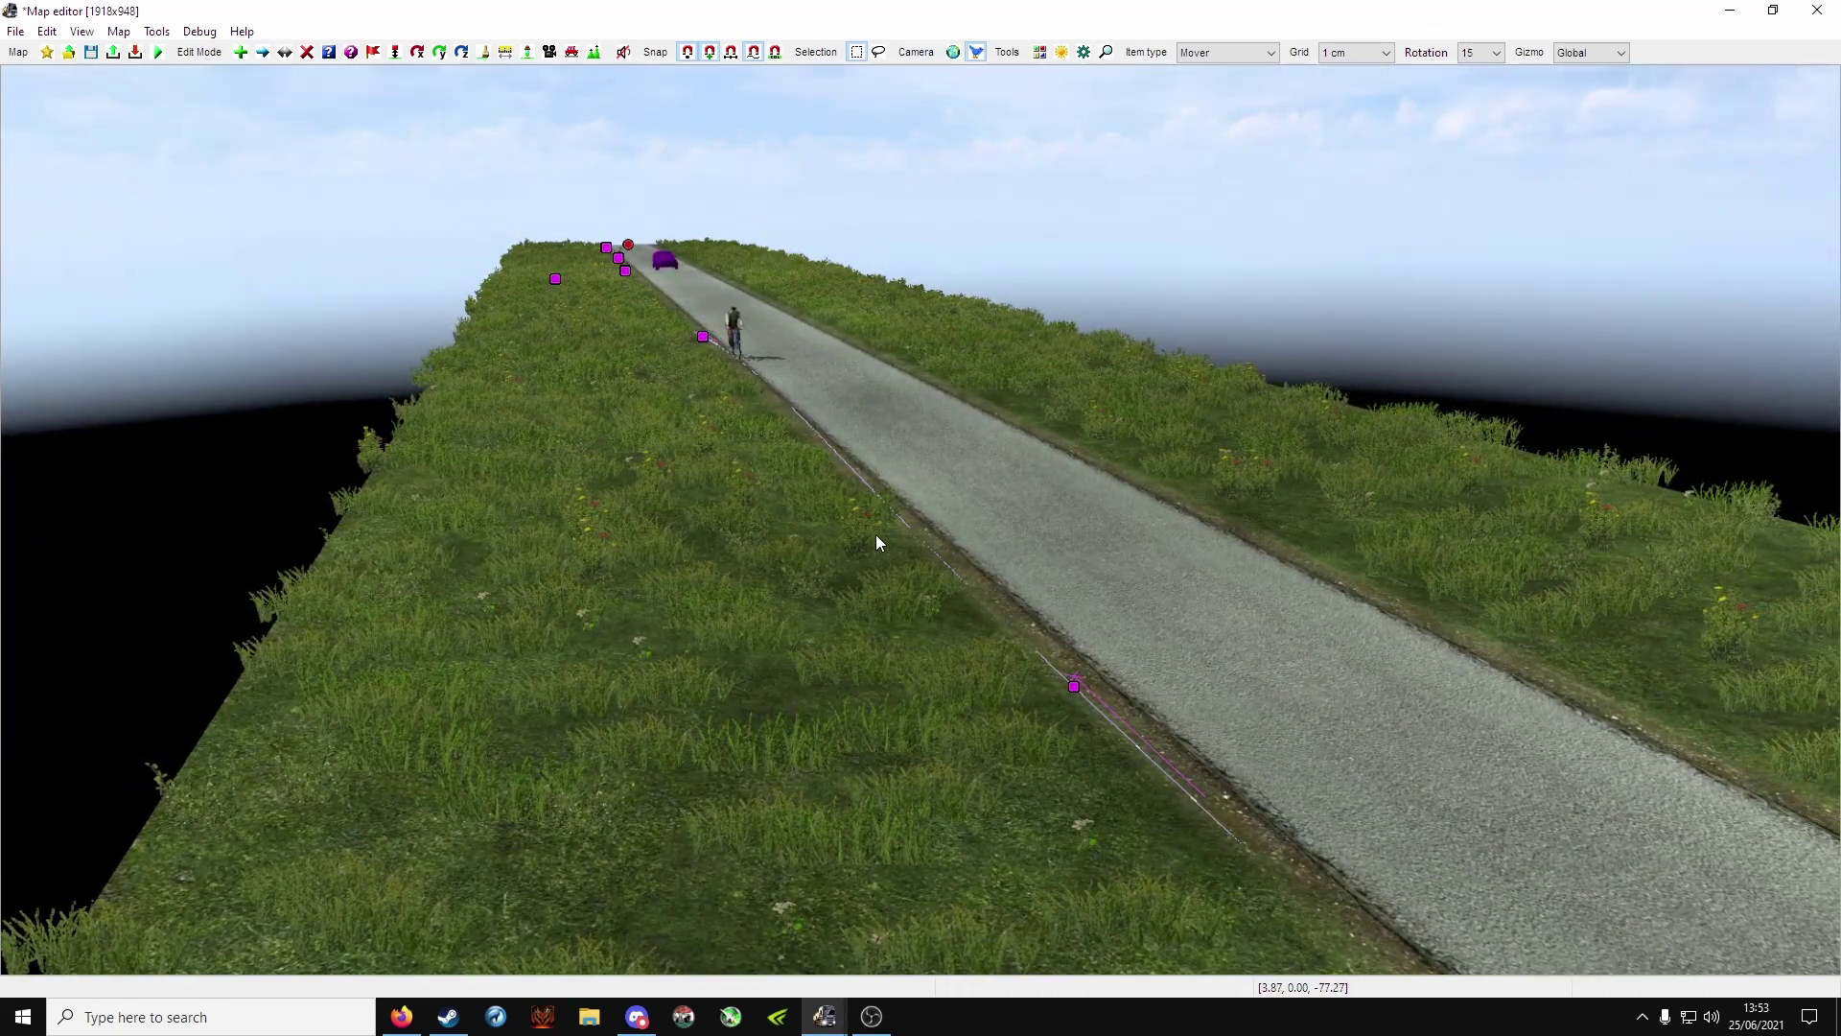
right_drag(877, 533, 918, 520)
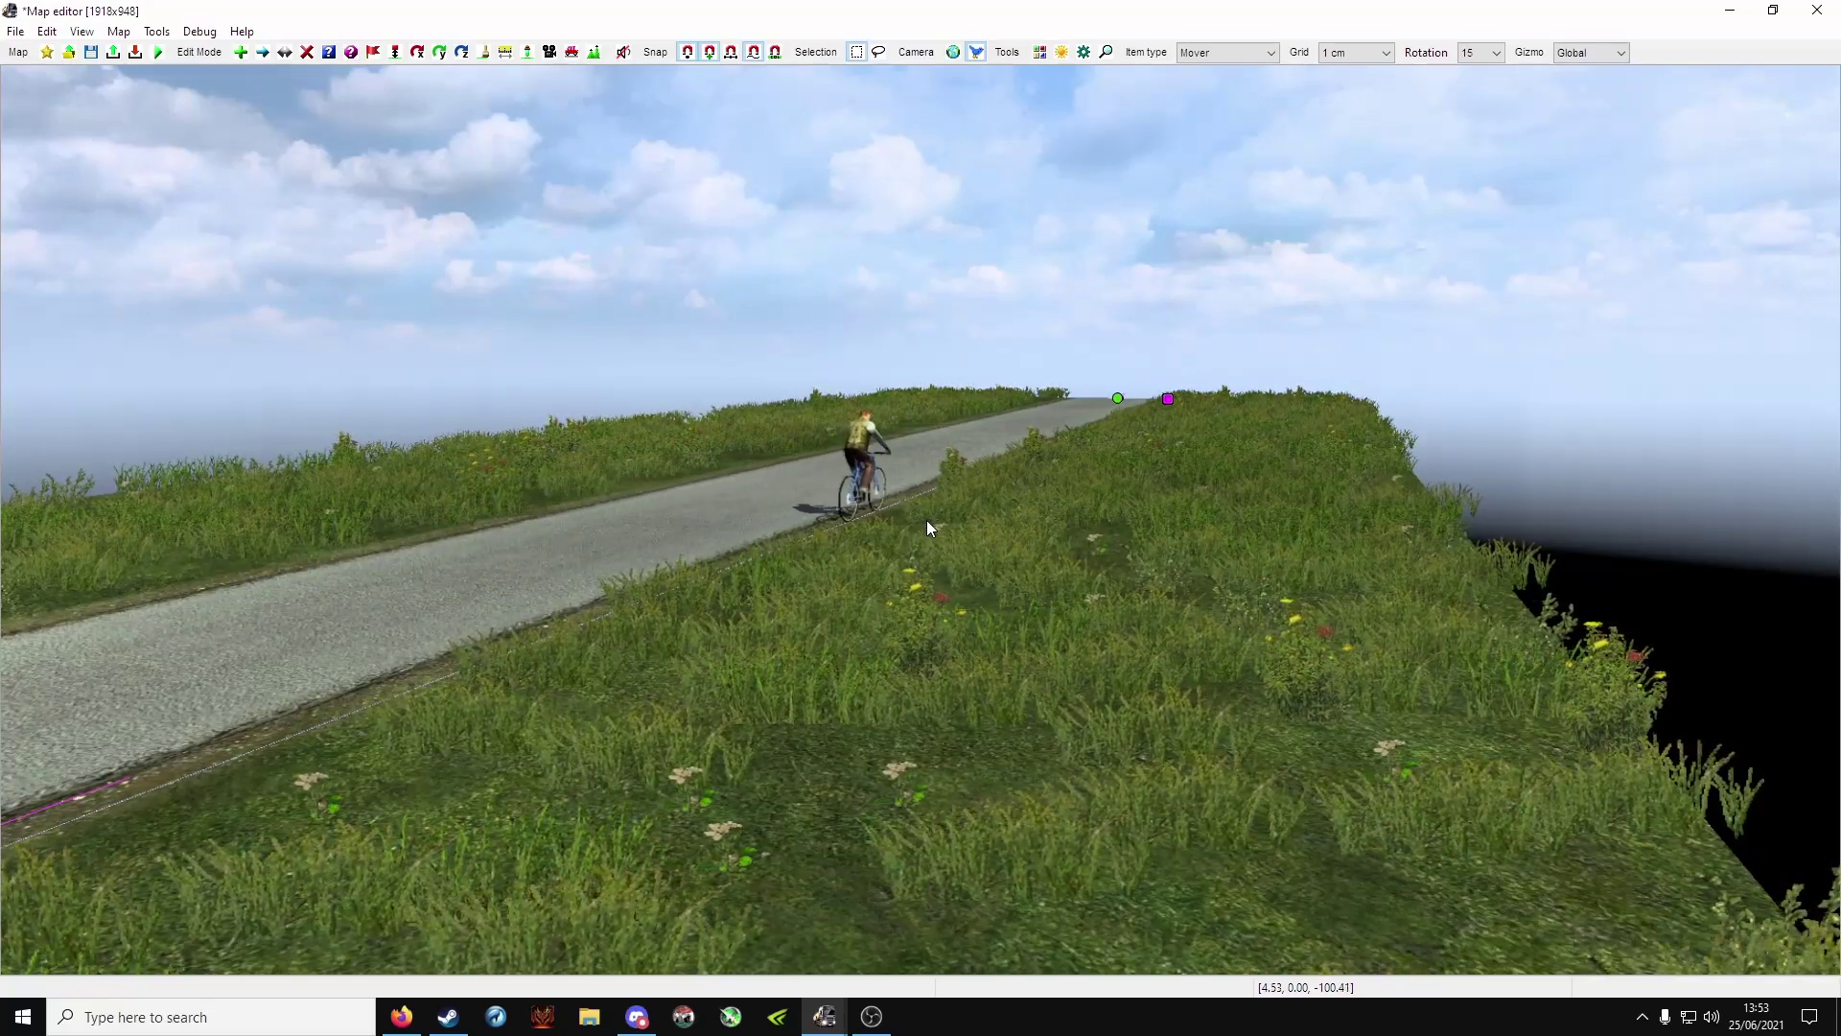
right_drag(927, 520, 919, 520)
mouse_move(823, 1015)
click(915, 913)
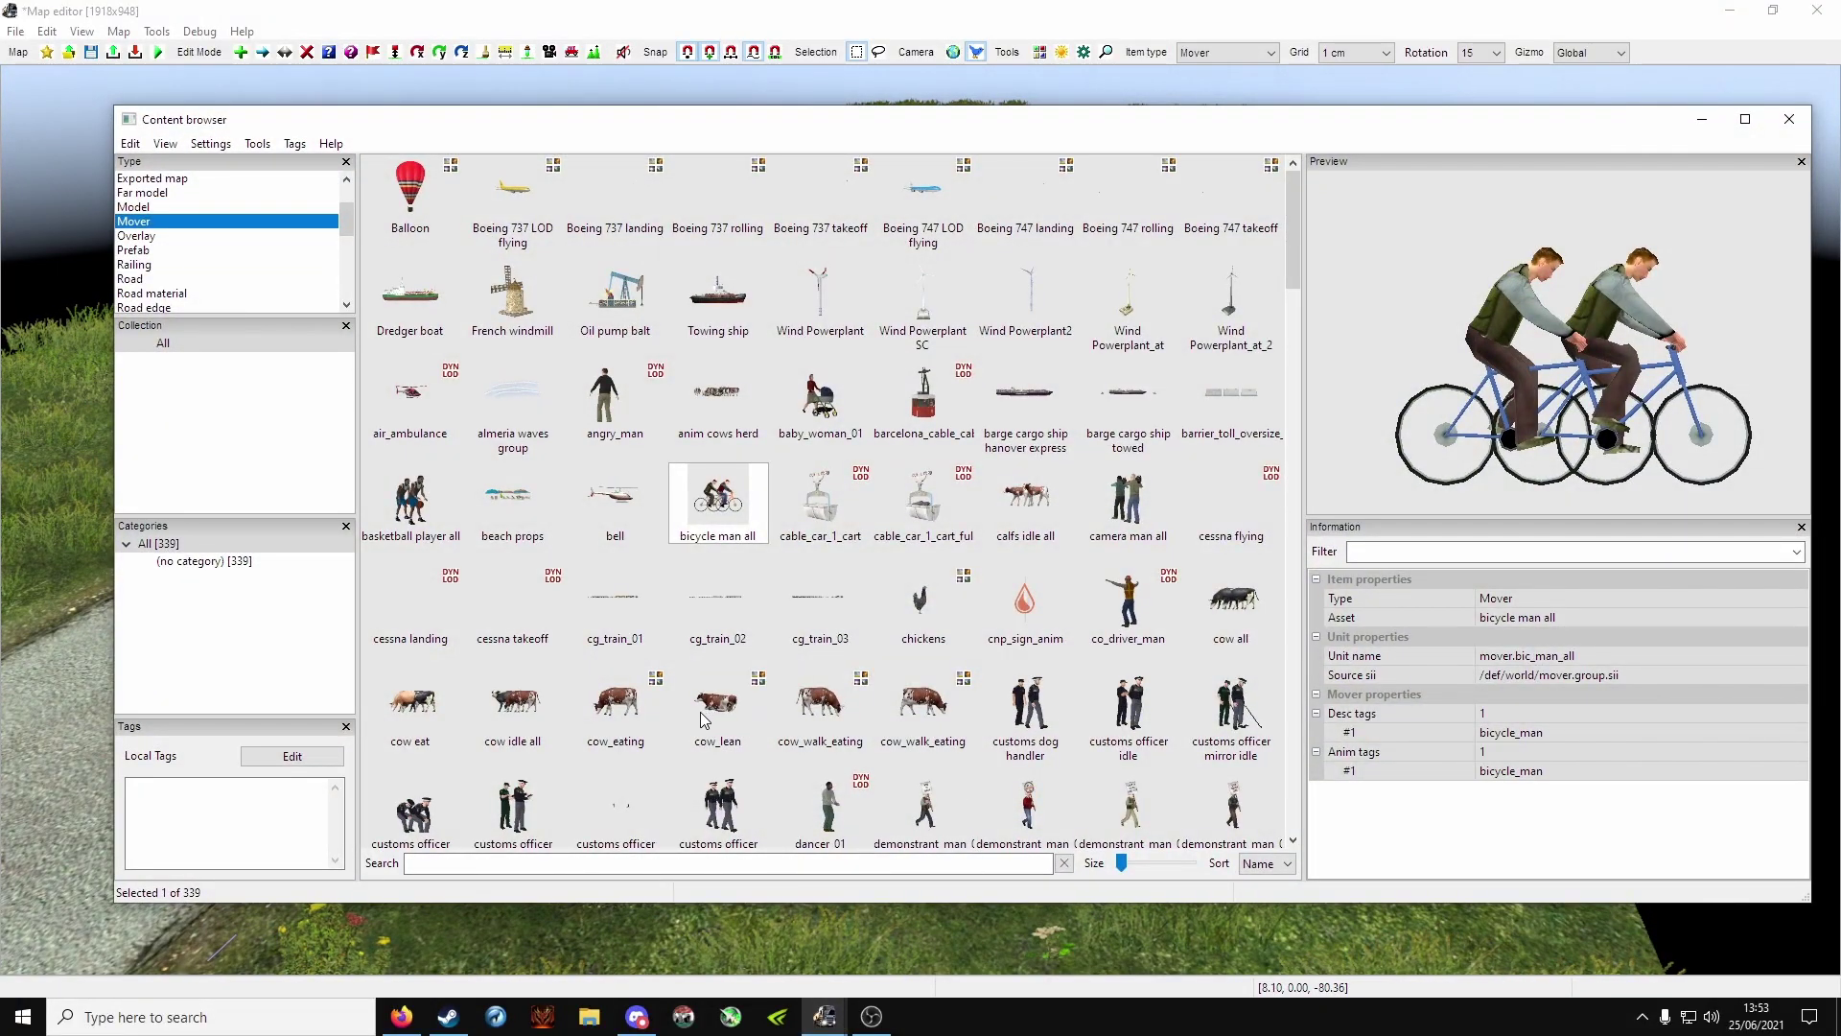
scroll(703, 684, down, 3)
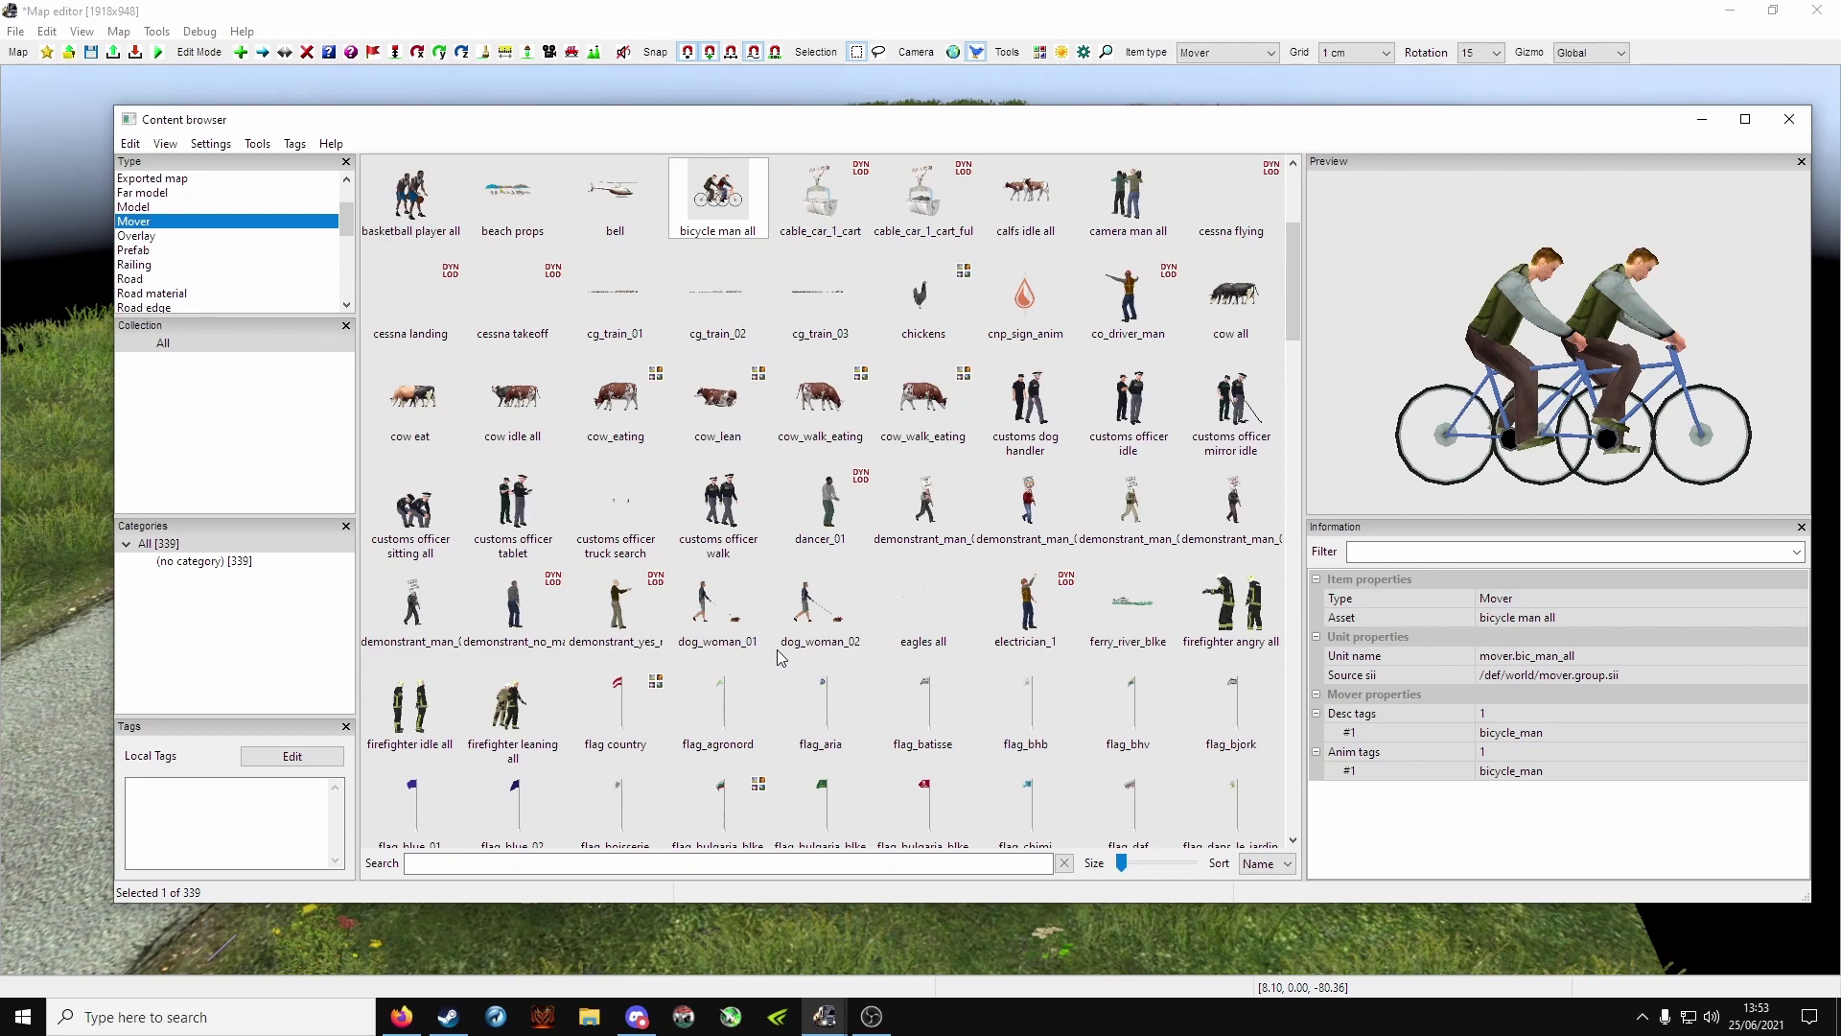
double_click(706, 604)
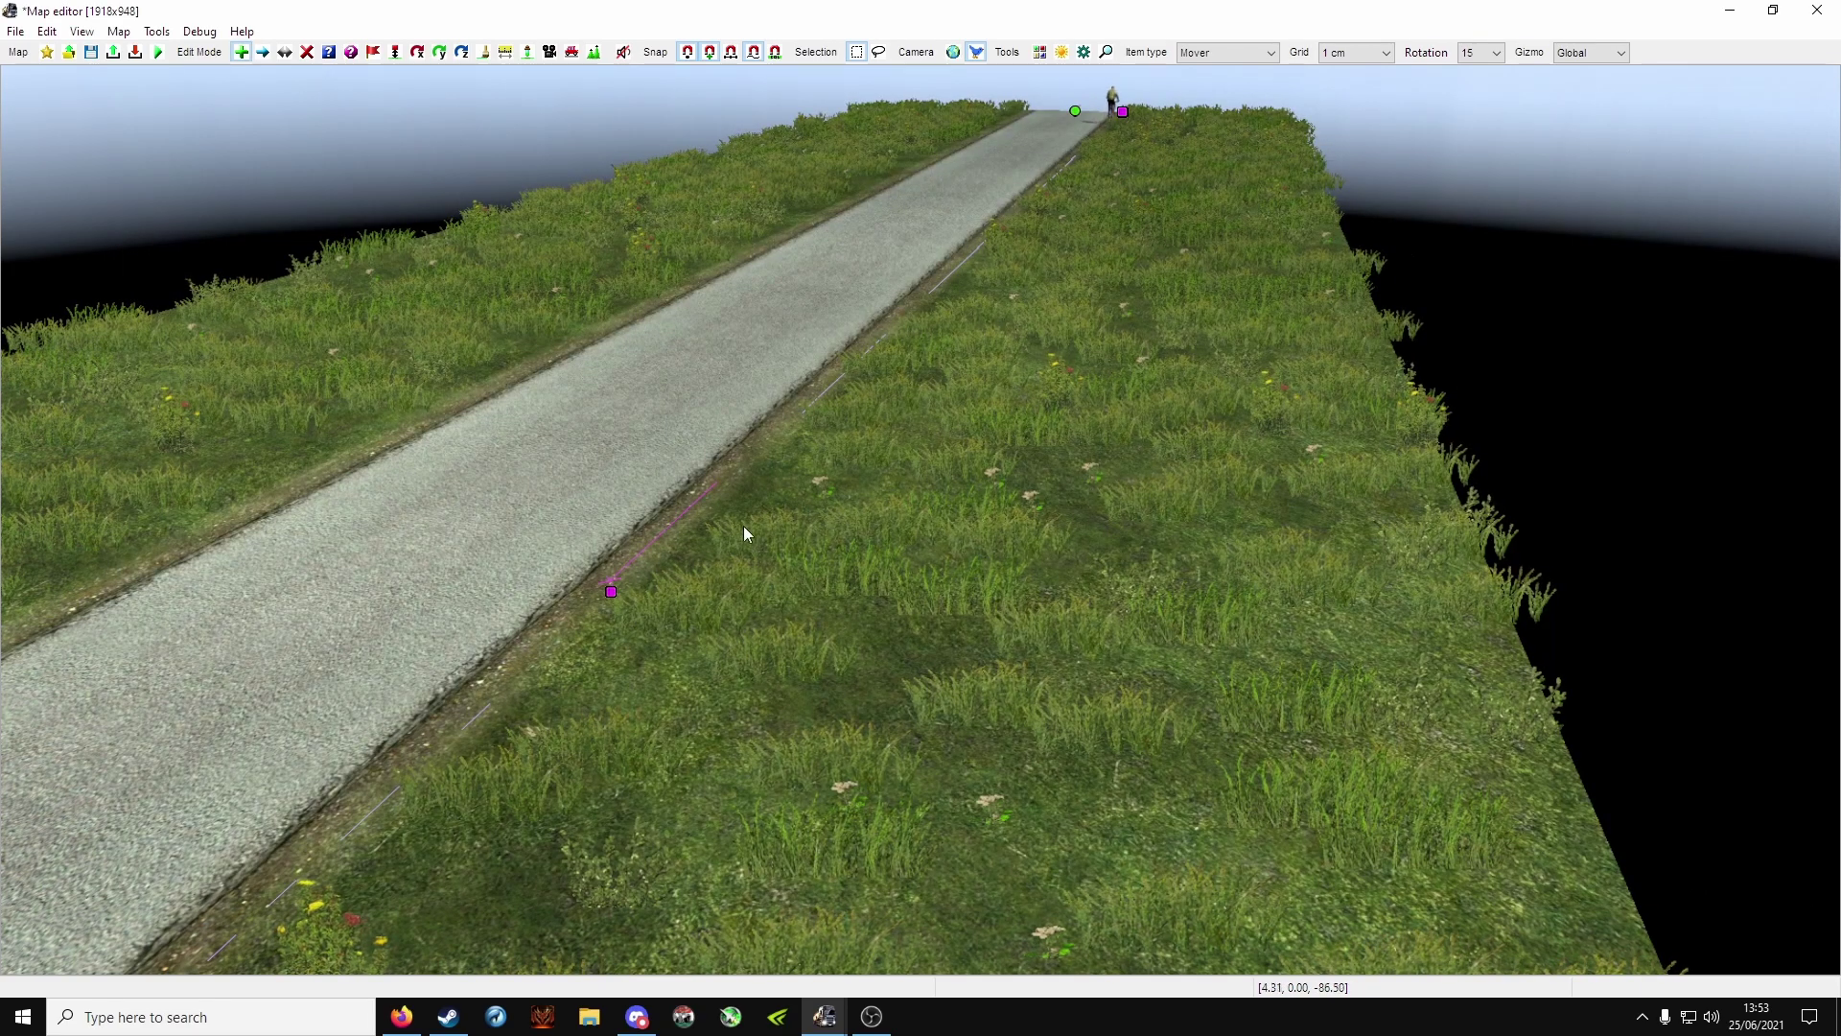
Place the woman with the dog on the roadside grass along a bending four-point path and finish the mover.
click(717, 827)
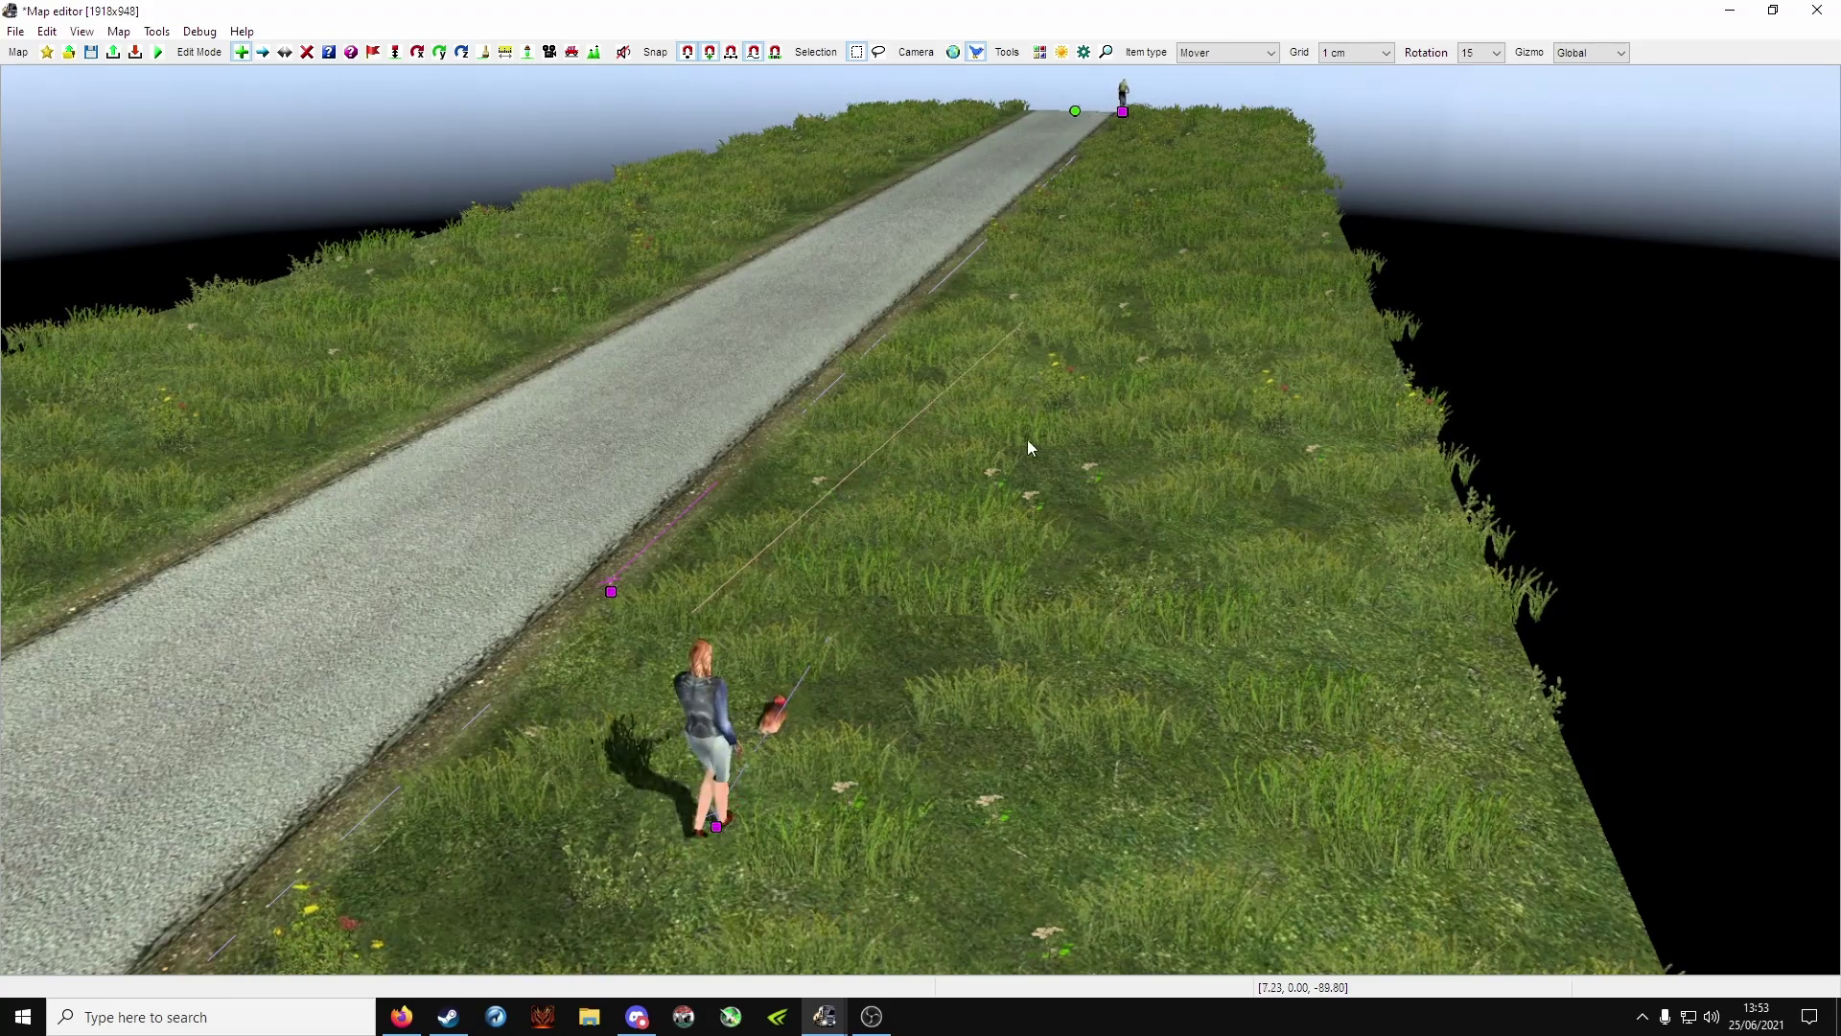
click(1182, 370)
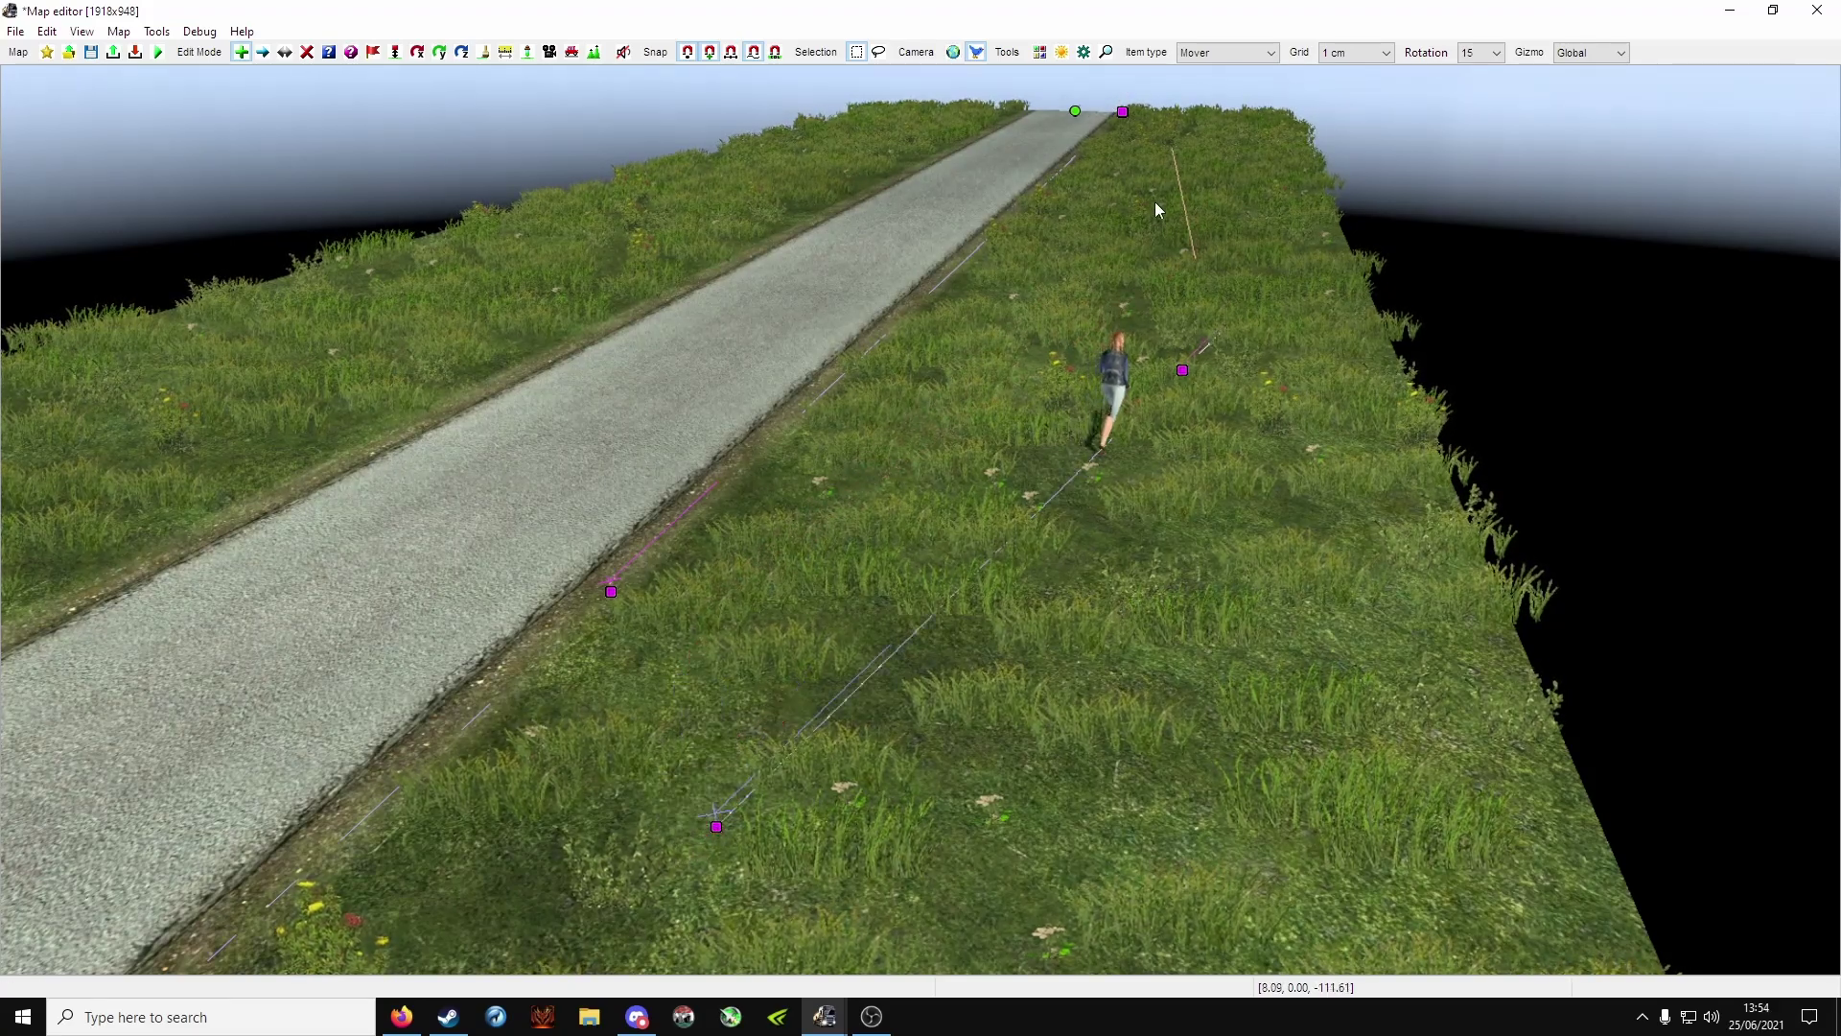
click(1086, 156)
click(1253, 132)
right_click(1139, 284)
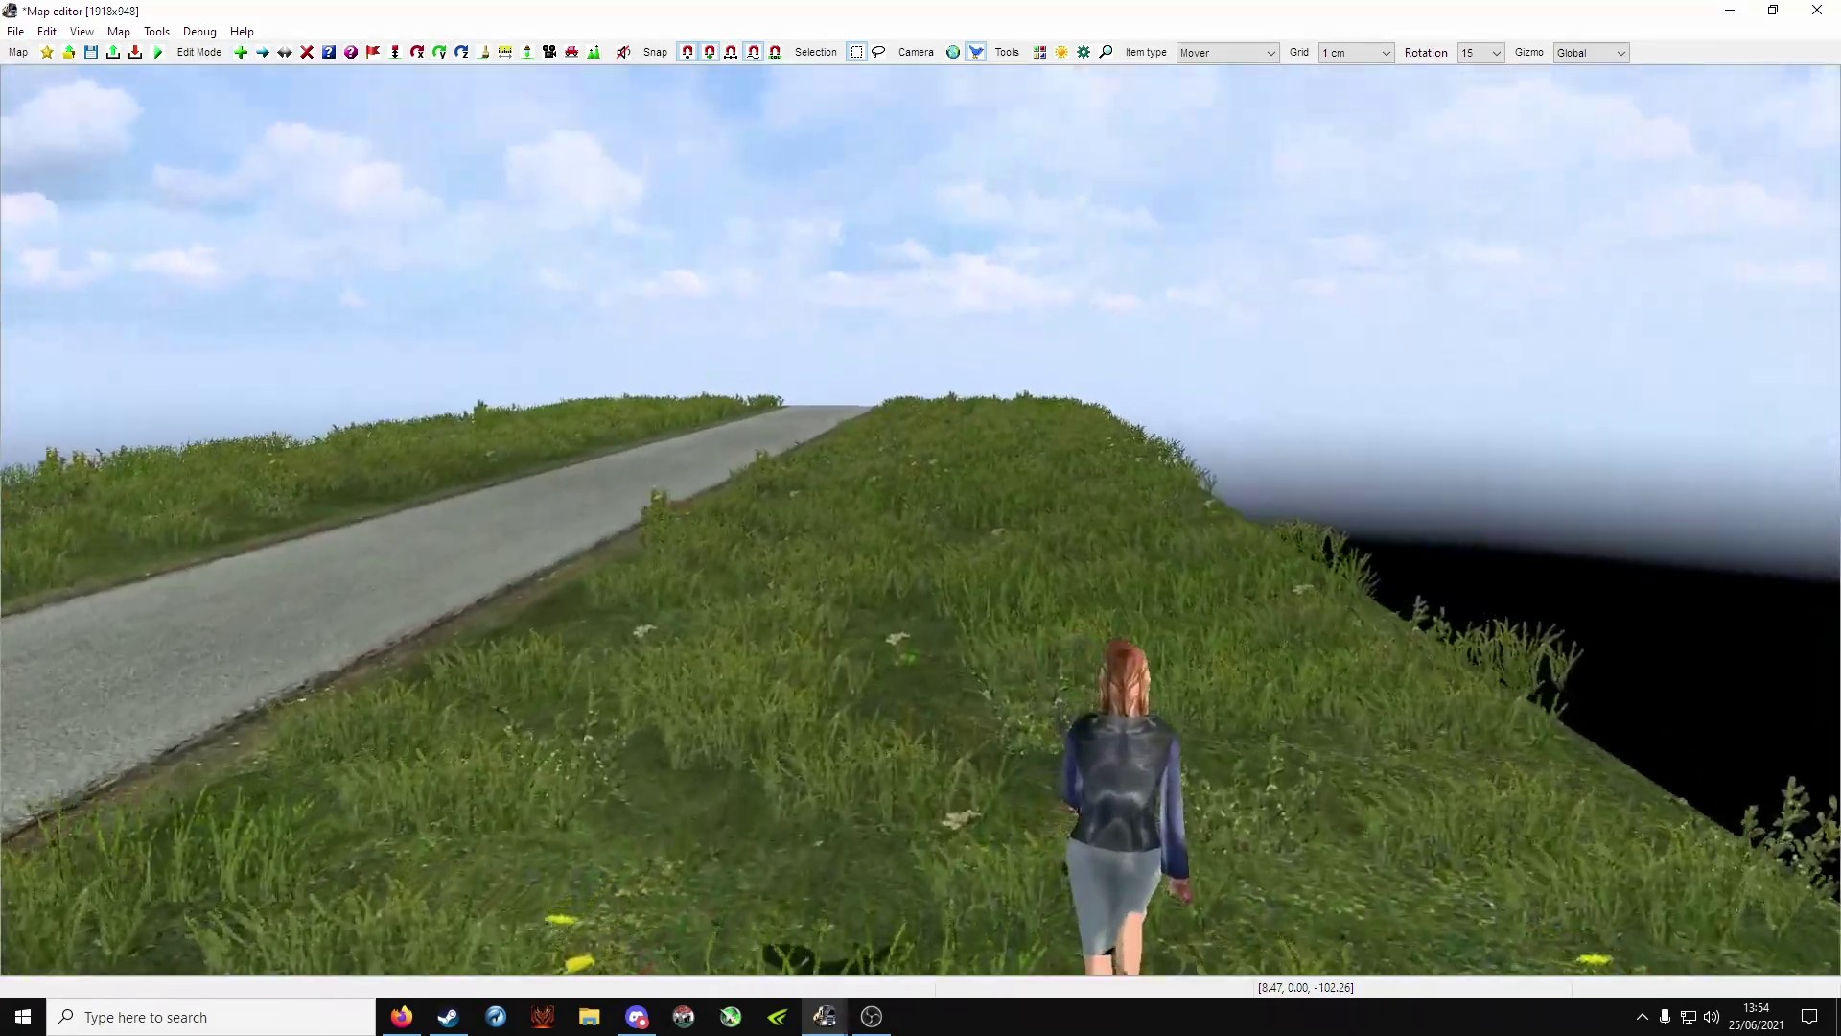
Examine the woman and dog walking along their path, both from above and in the free camera view.
right_click(919, 519)
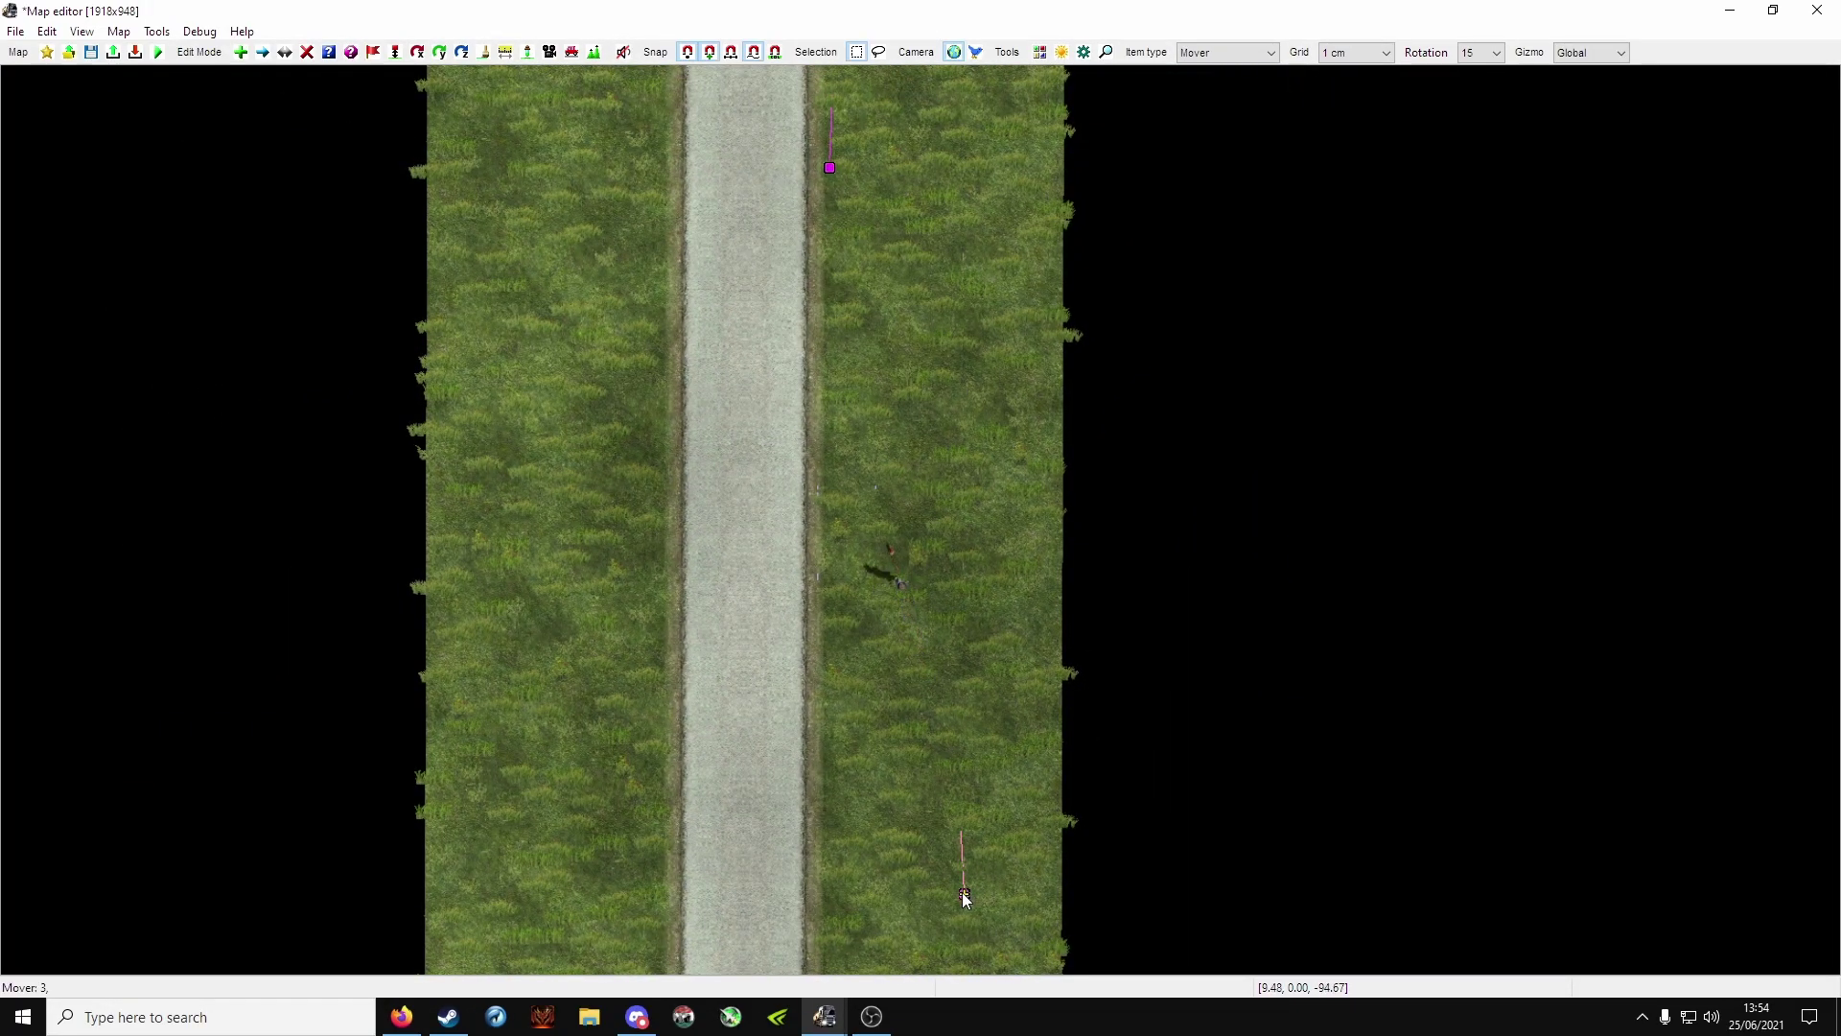
right_drag(904, 243, 870, 723)
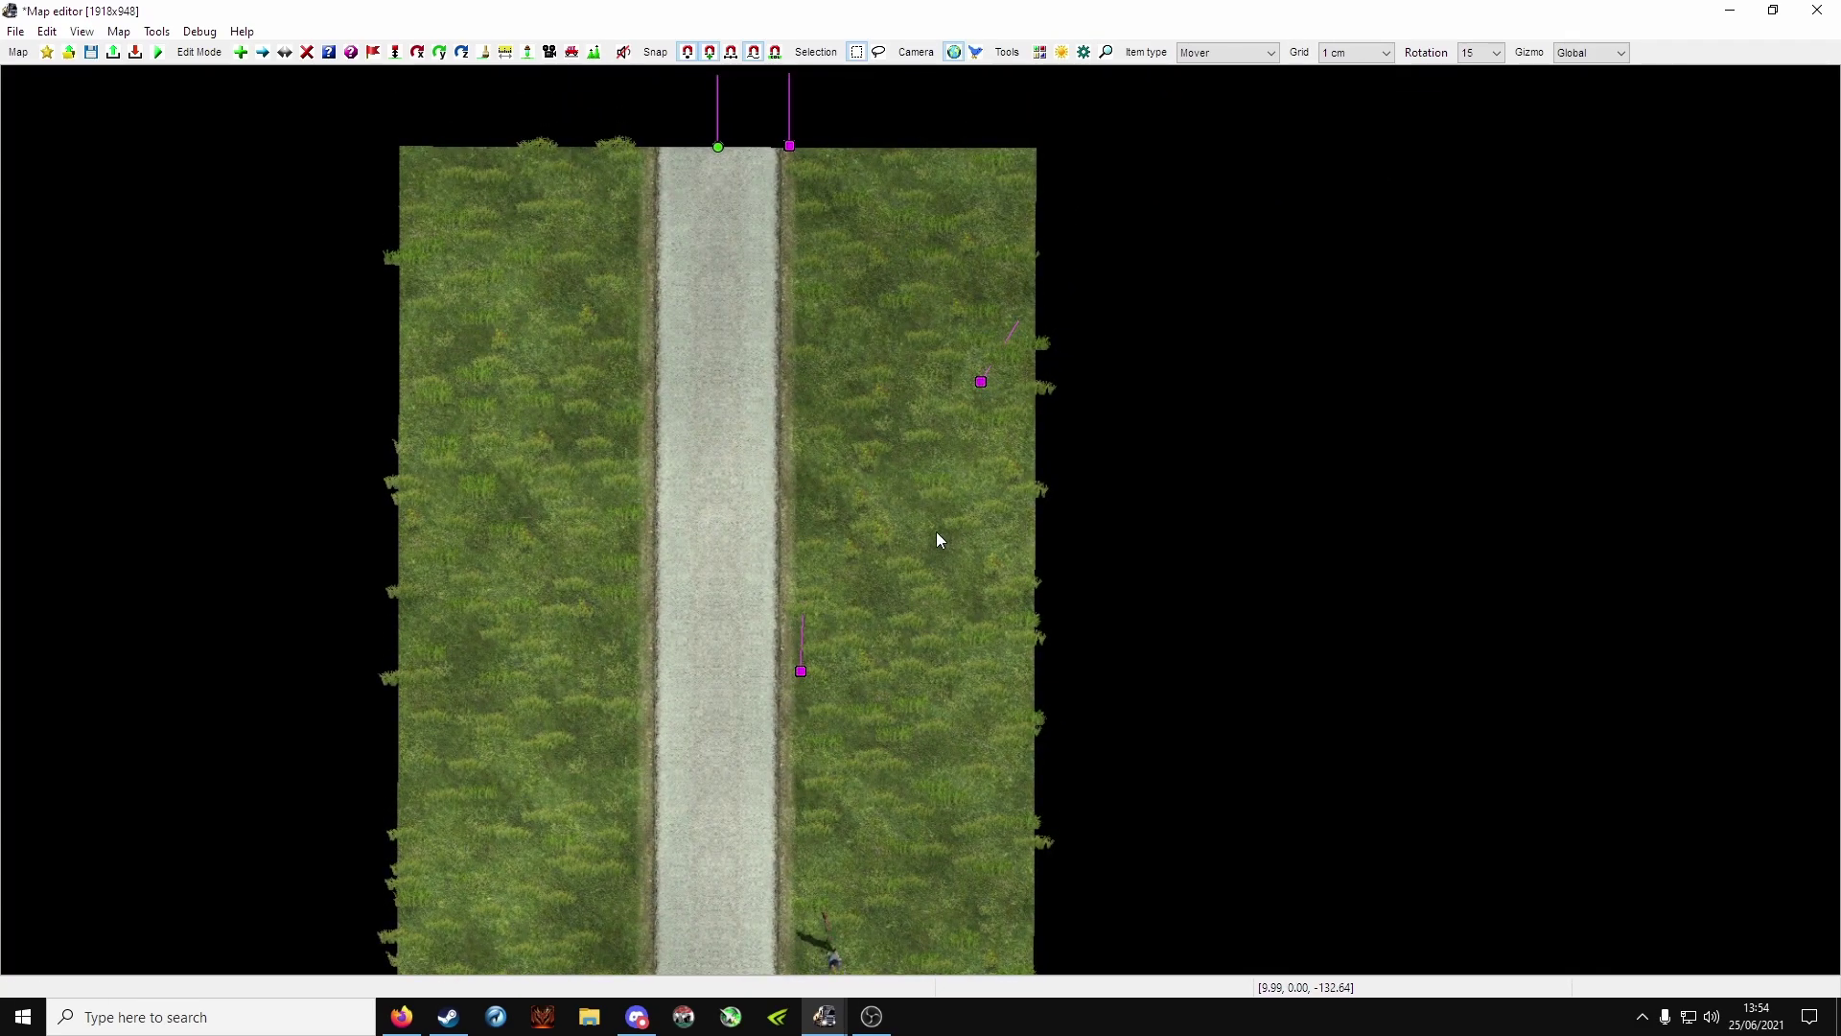
middle_drag(932, 544, 918, 449)
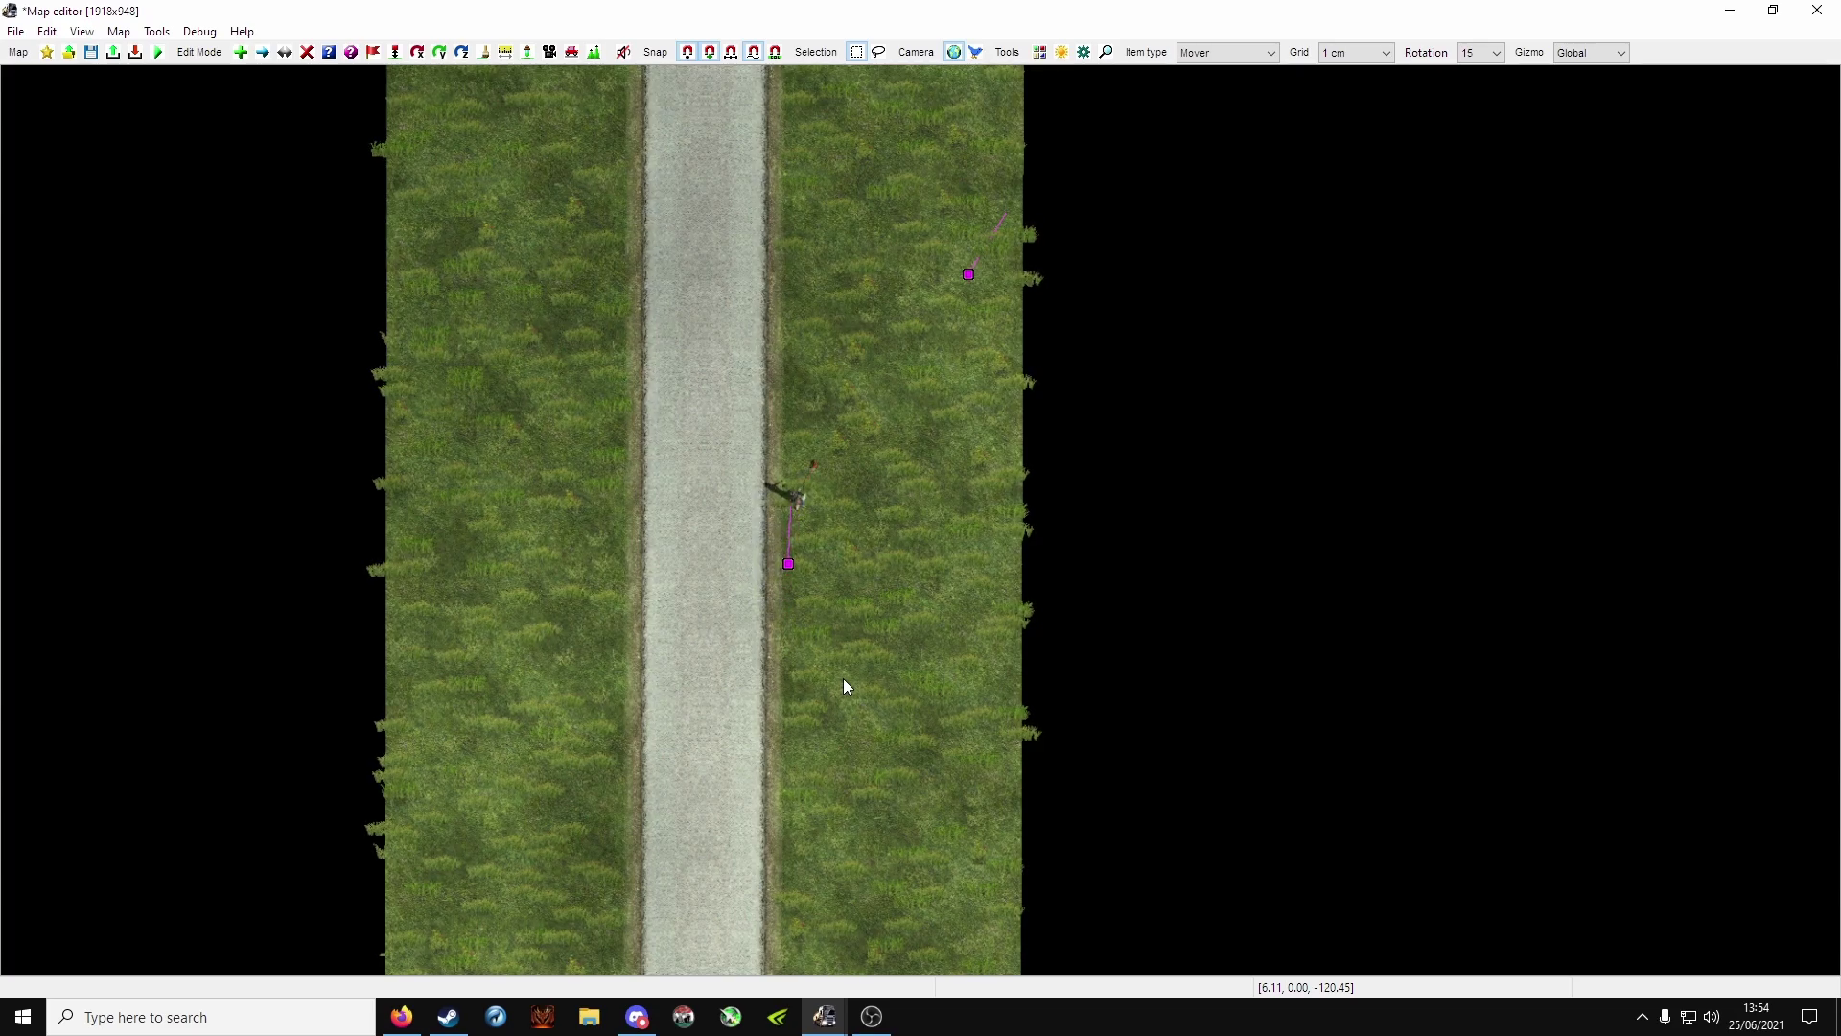
key(p)
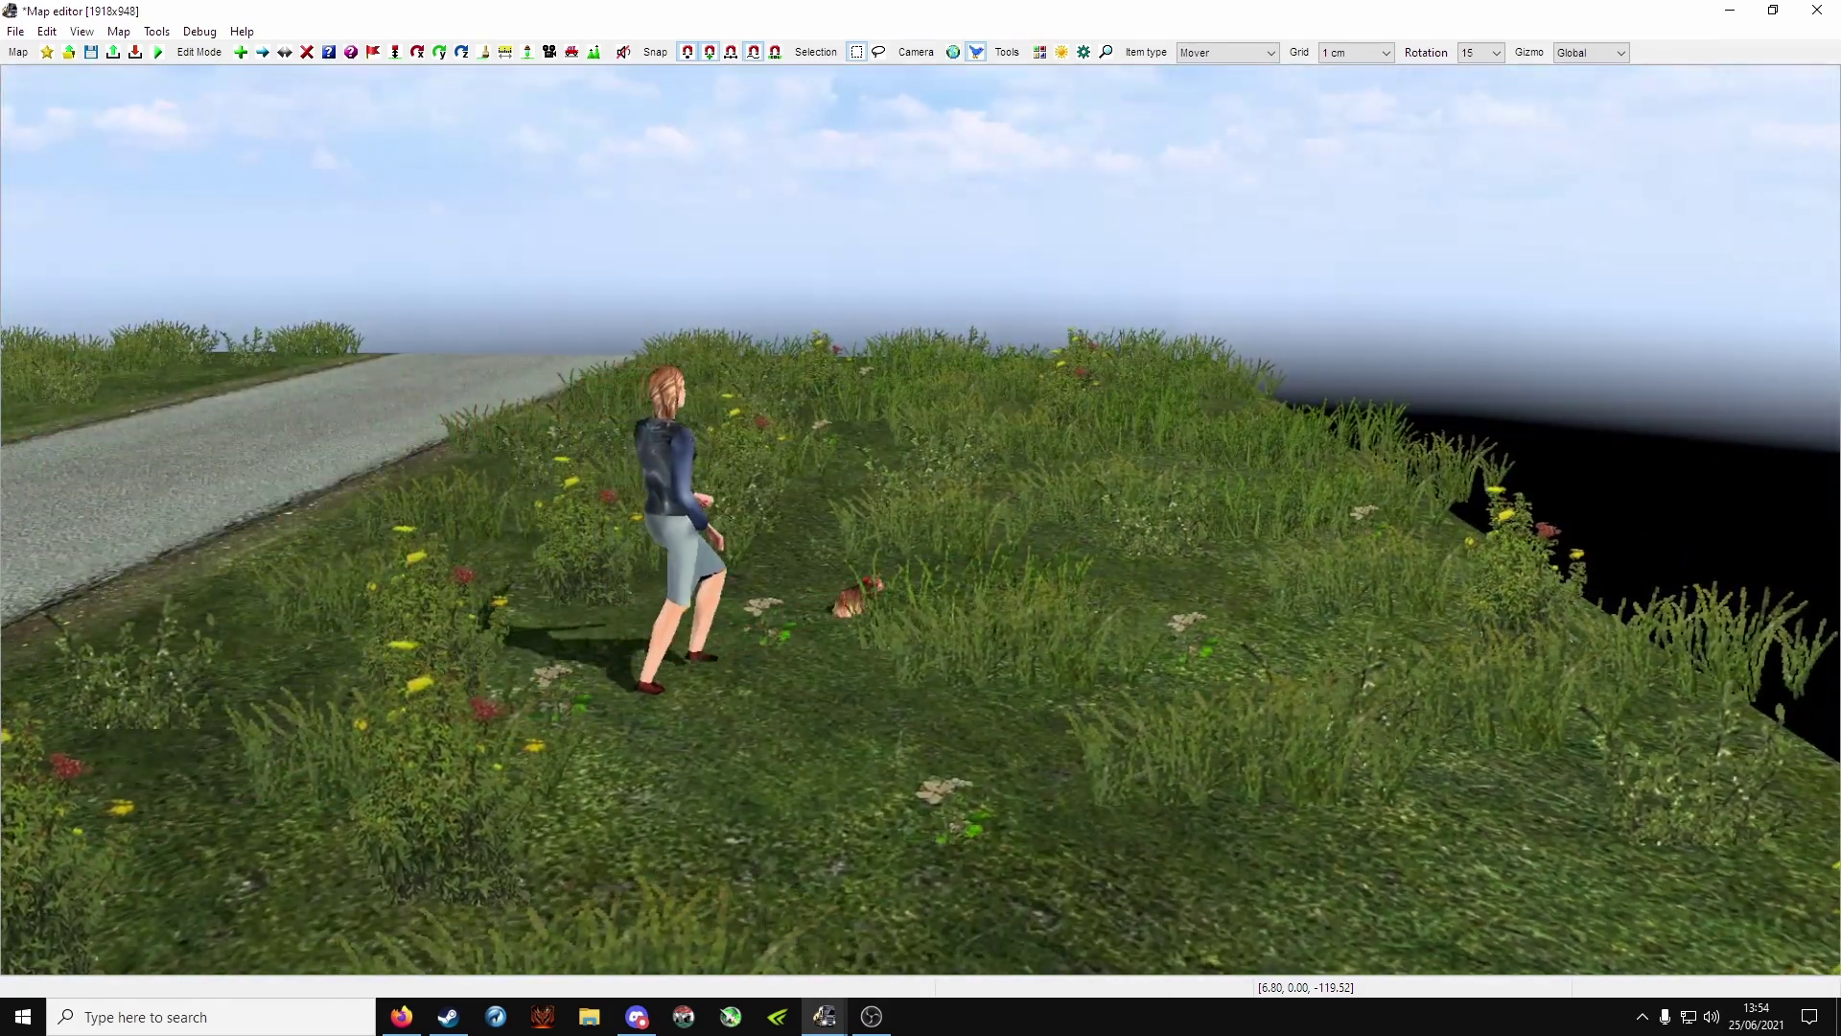
right_drag(993, 508, 729, 556)
right_drag(892, 489, 913, 518)
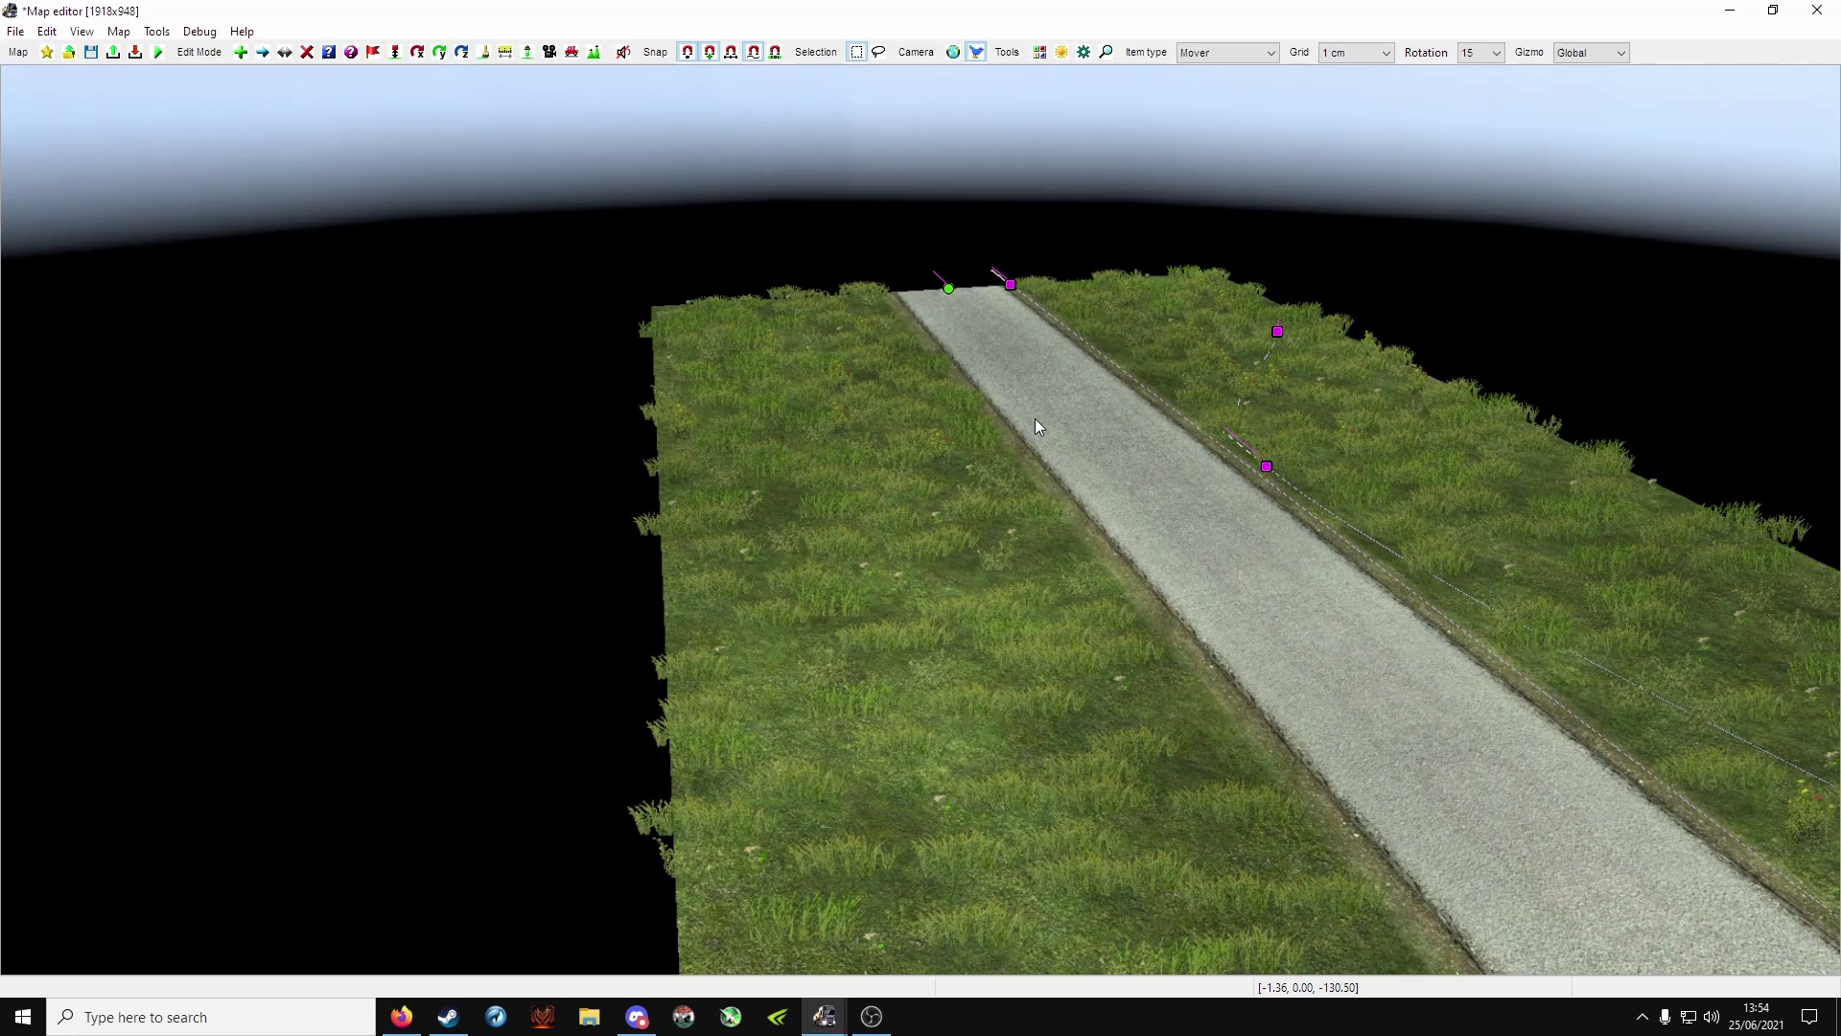
right_drag(1017, 448, 1117, 424)
Set the road's terrain size to 100 on both the left and right sides.
key(space)
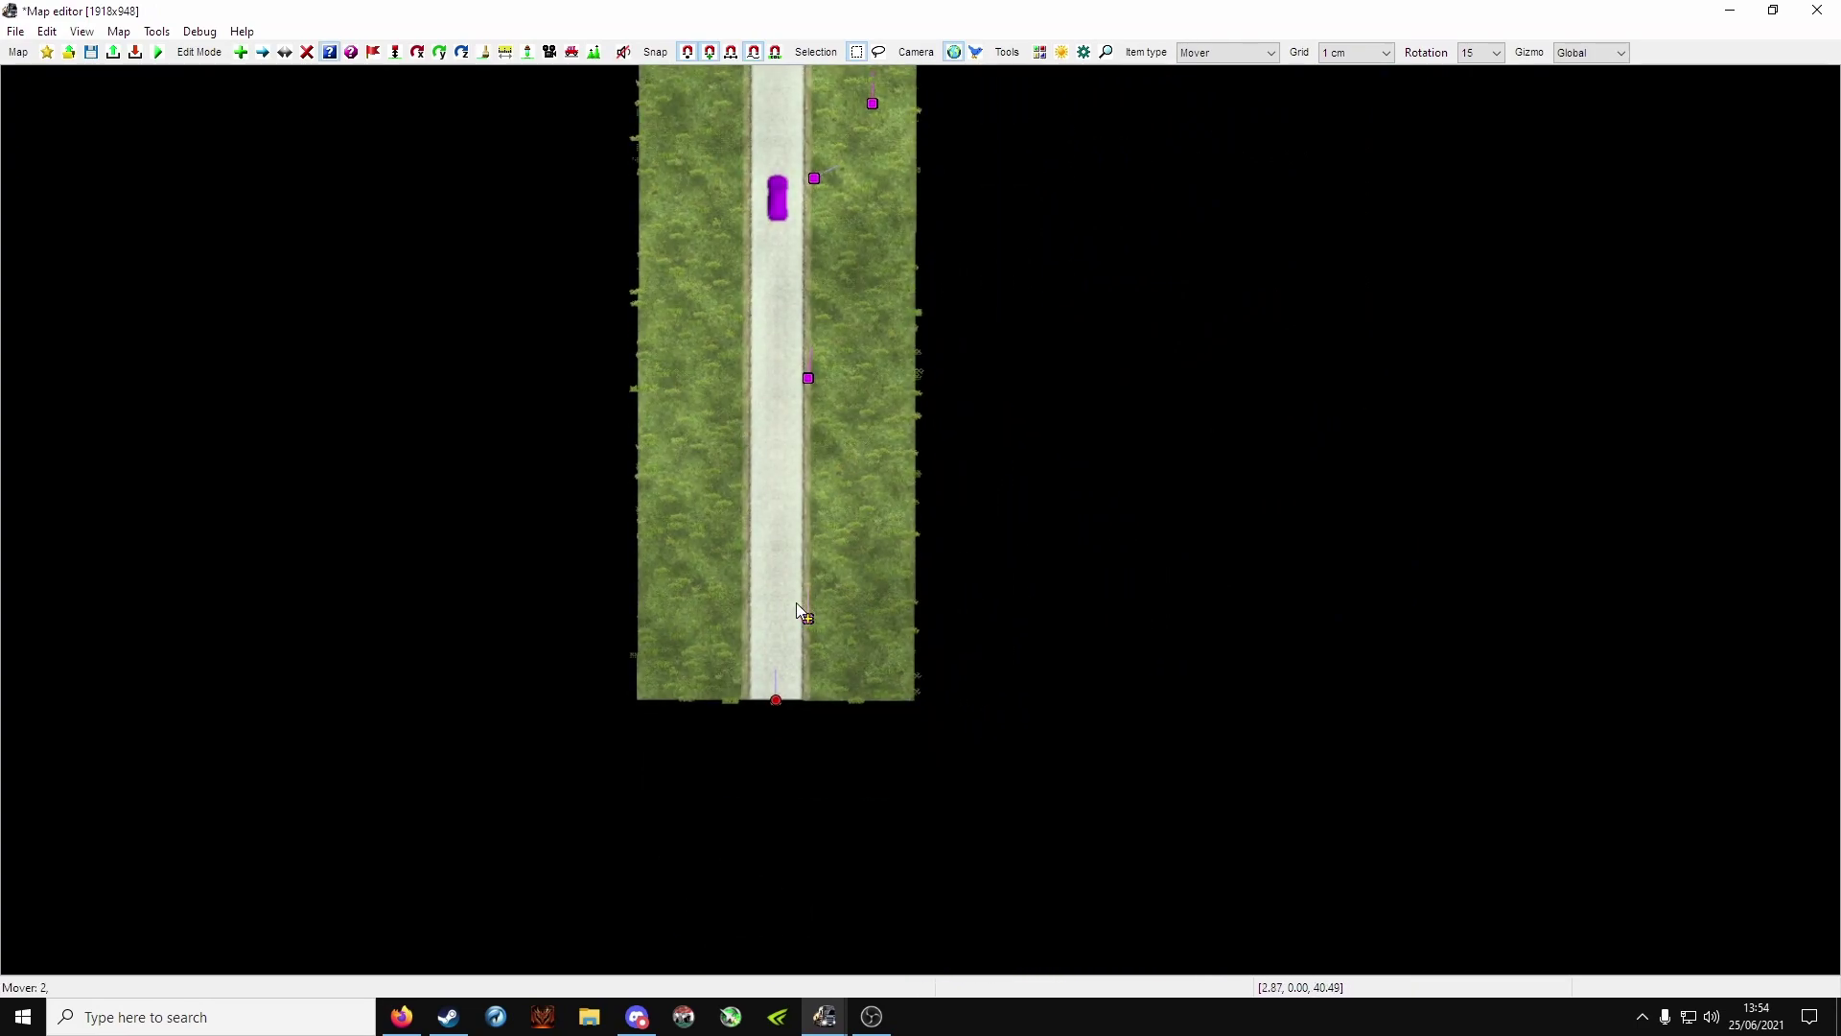
double_click(776, 699)
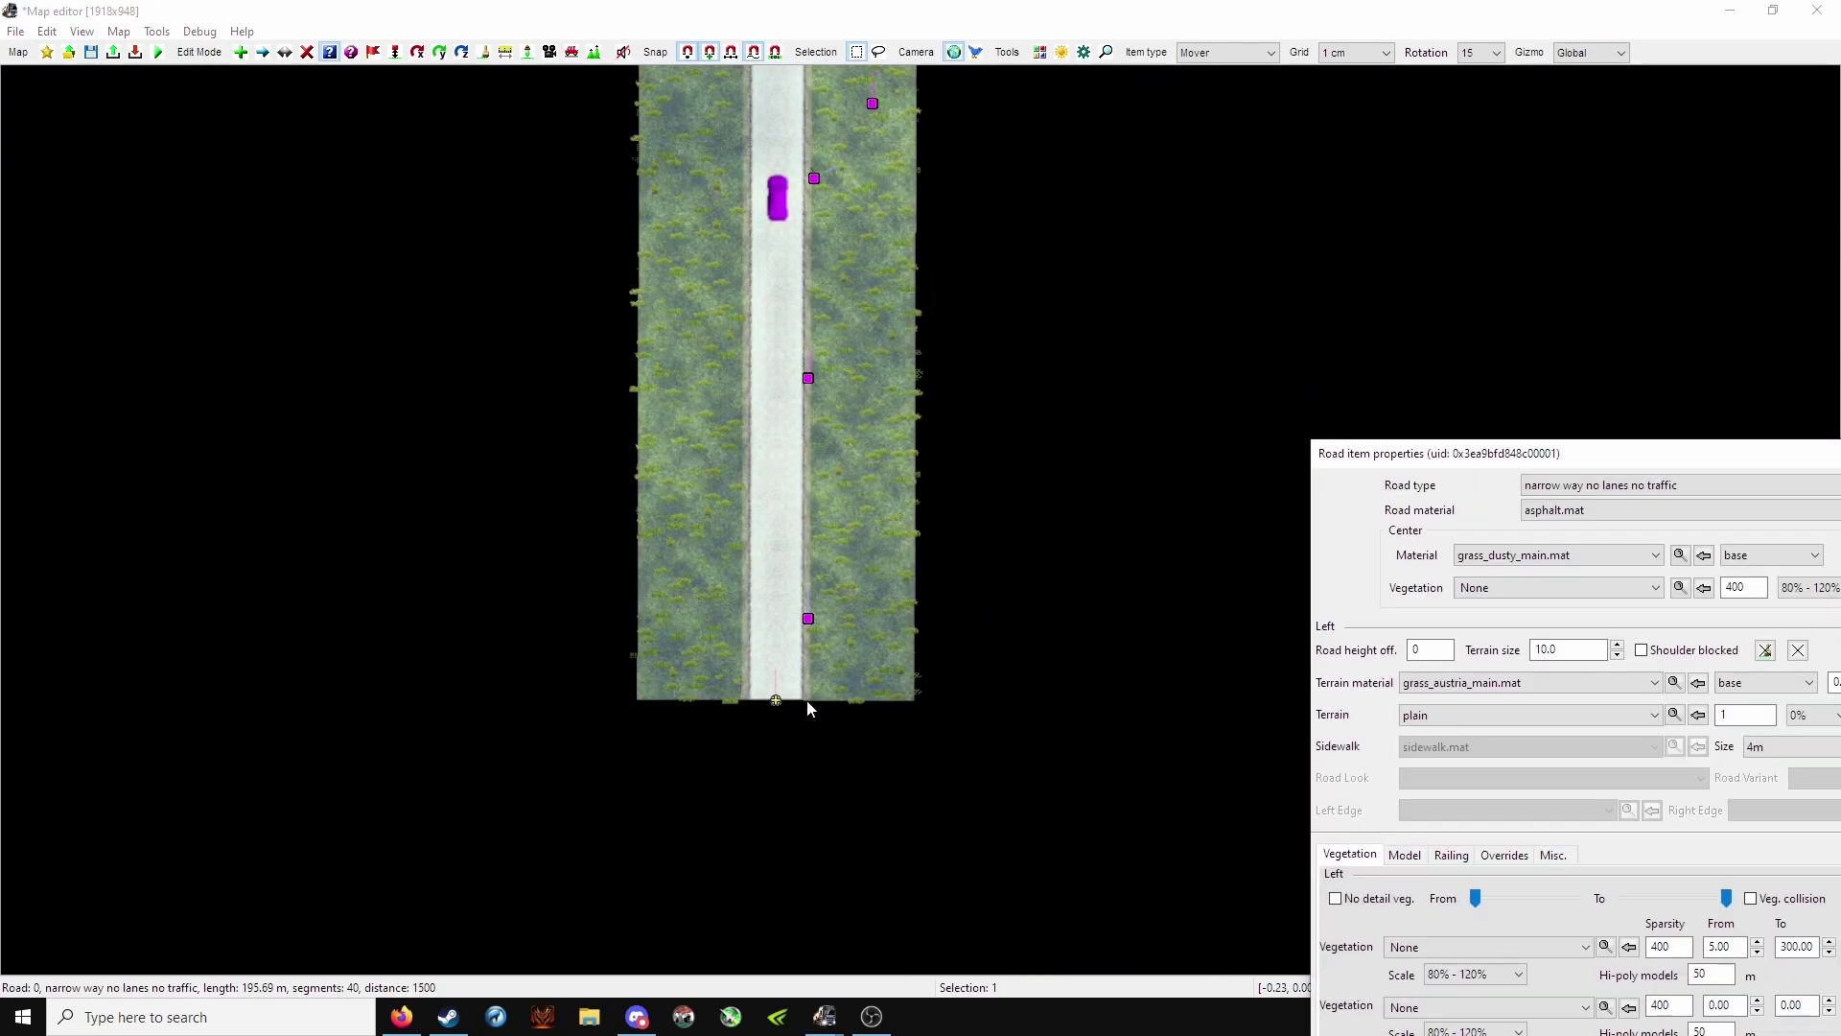
drag(1484, 465, 563, 178)
double_click(656, 358)
text(100)
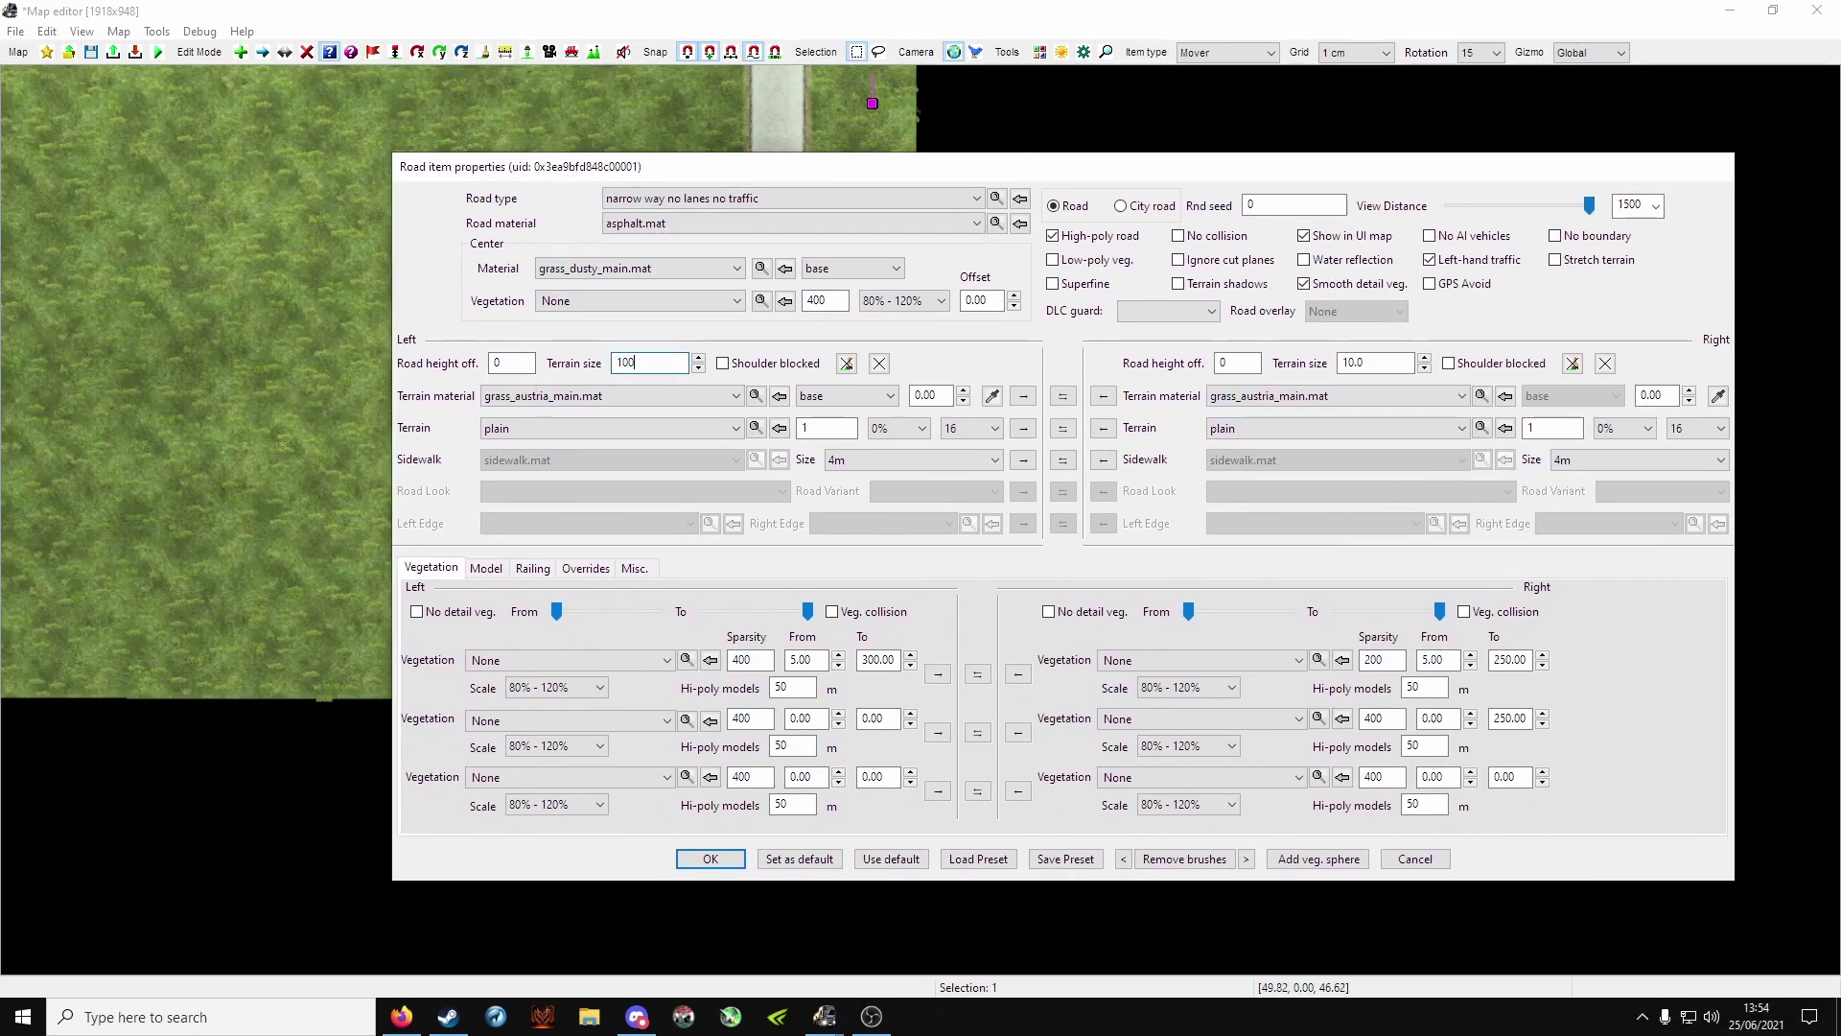
double_click(1380, 358)
text(100)
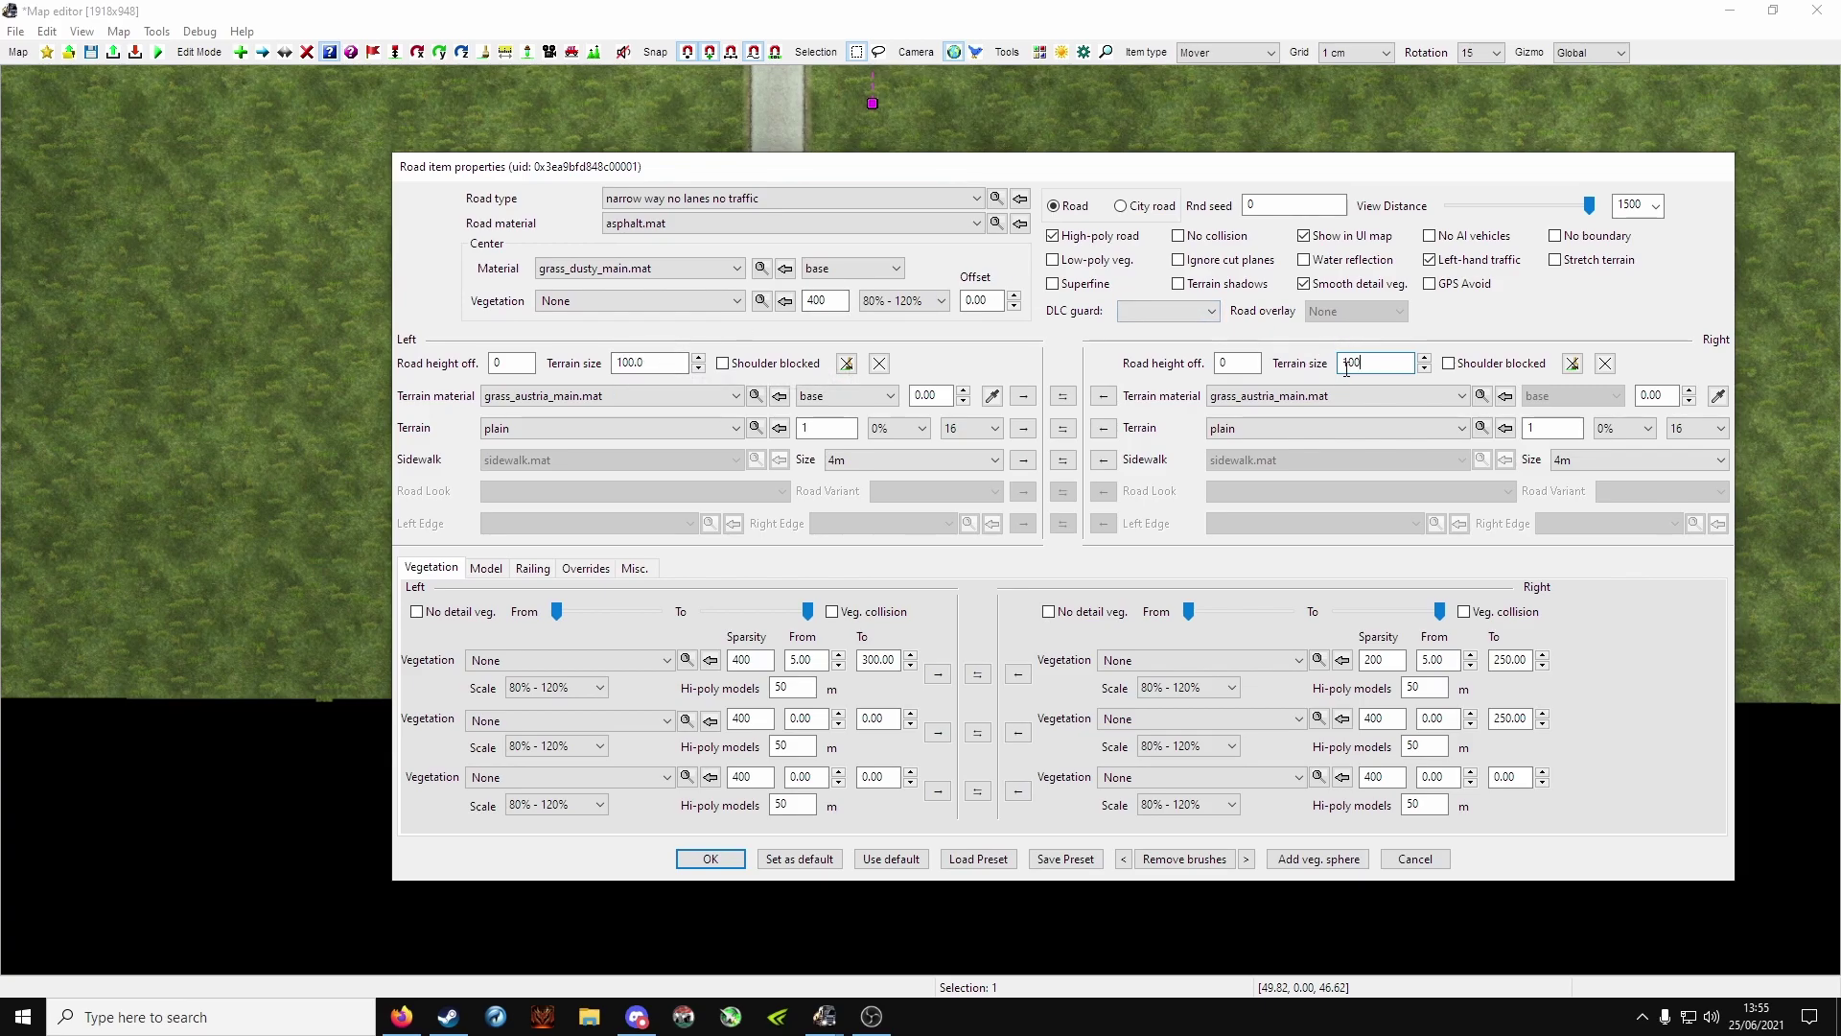
click(708, 859)
Try moving one grass terrain vertex toward the road with vertex manipulation, and undo the move.
middle_drag(890, 480, 974, 602)
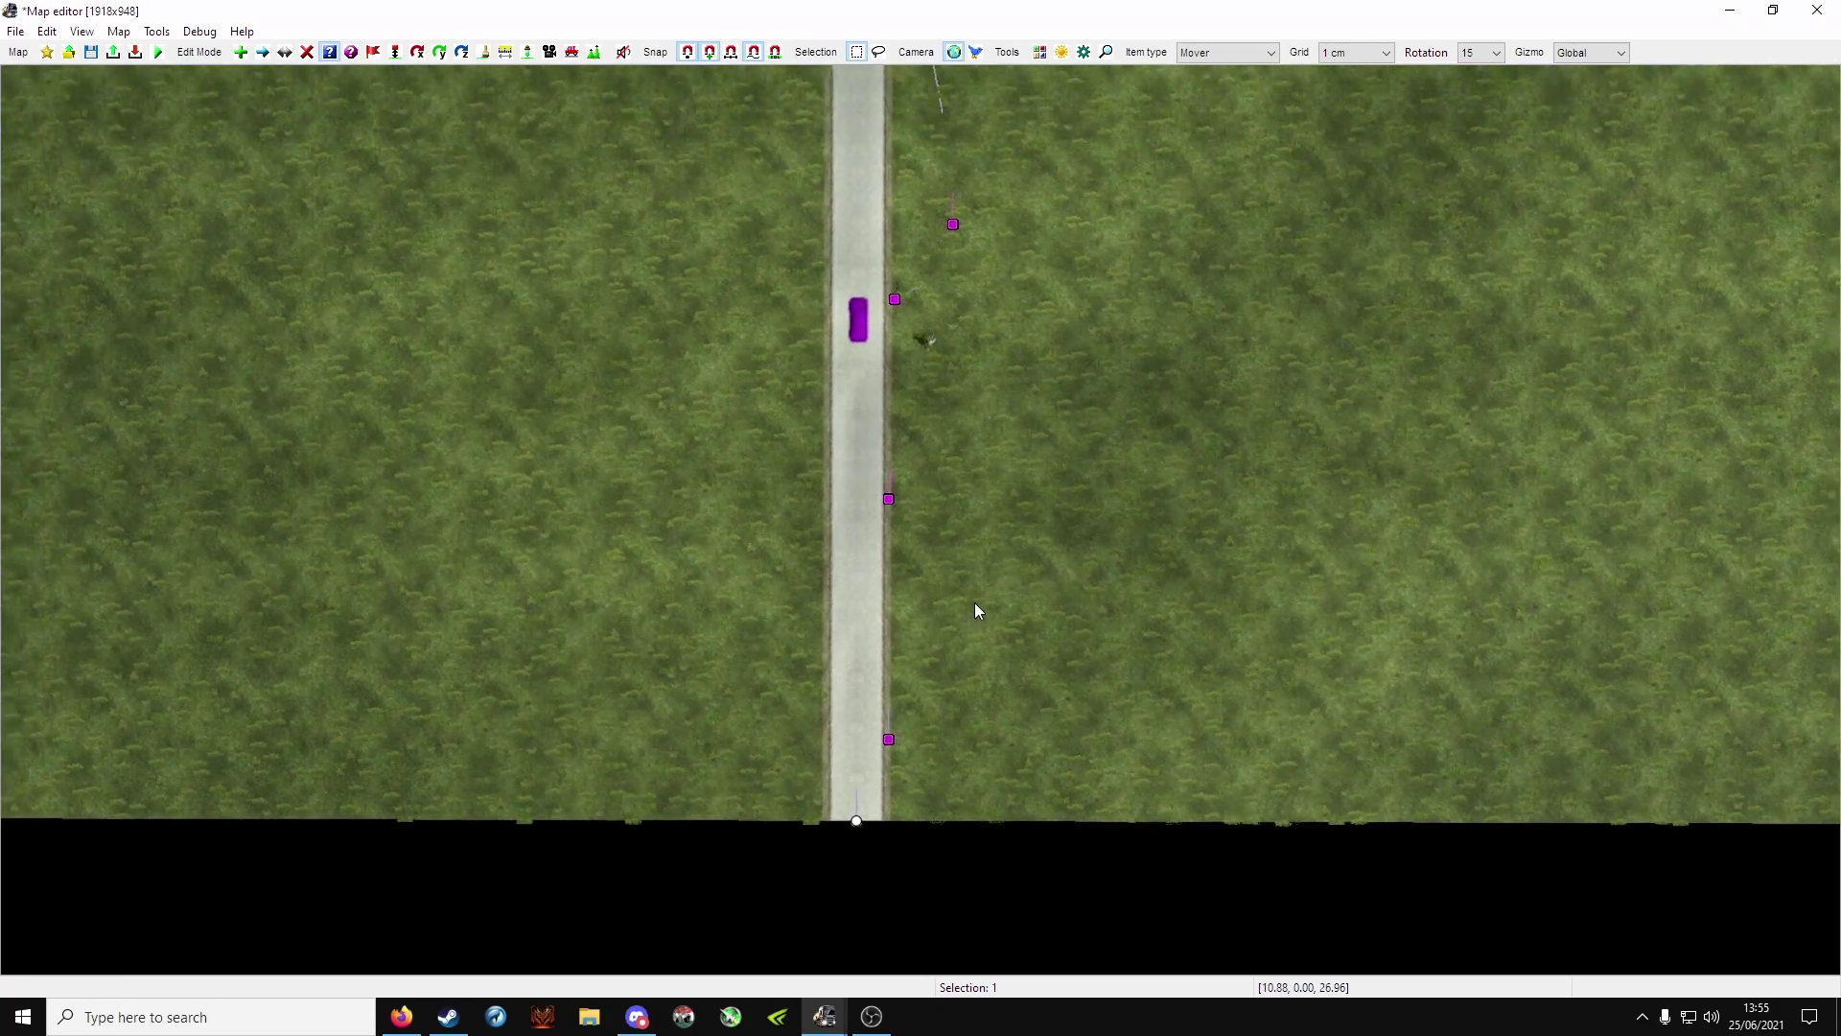
key(v)
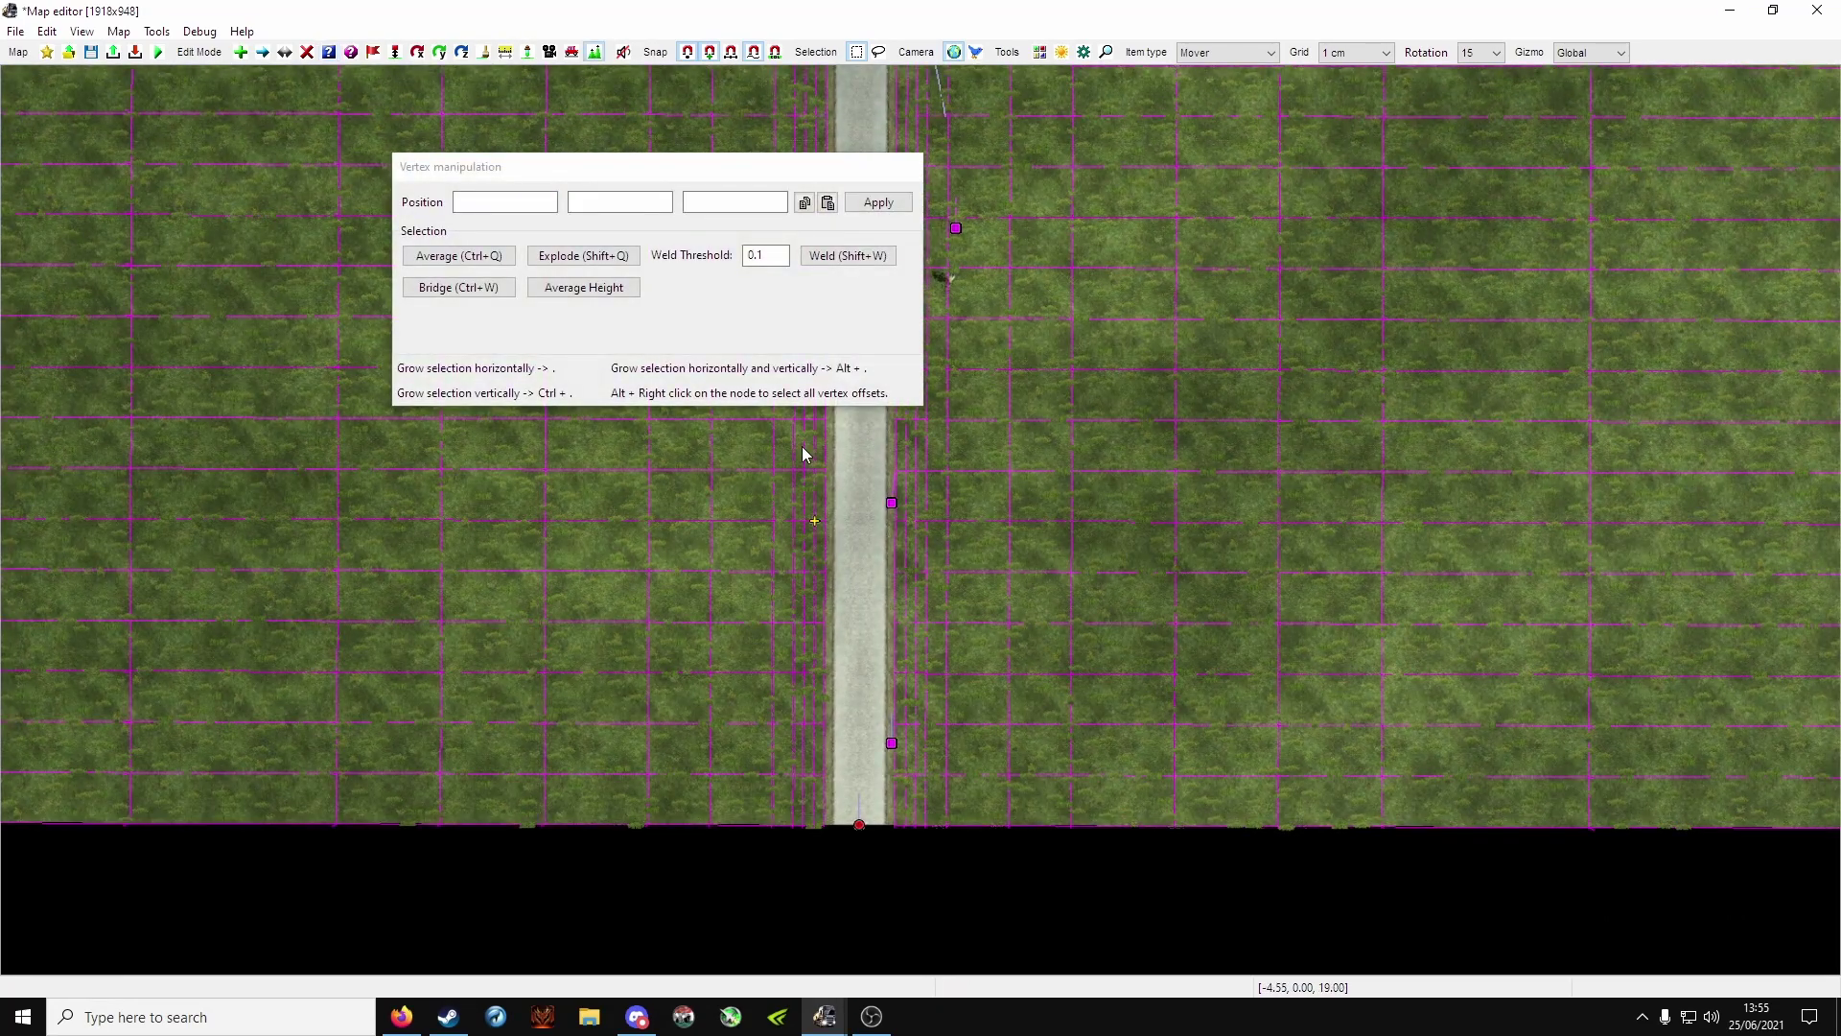
drag(662, 169, 1625, 530)
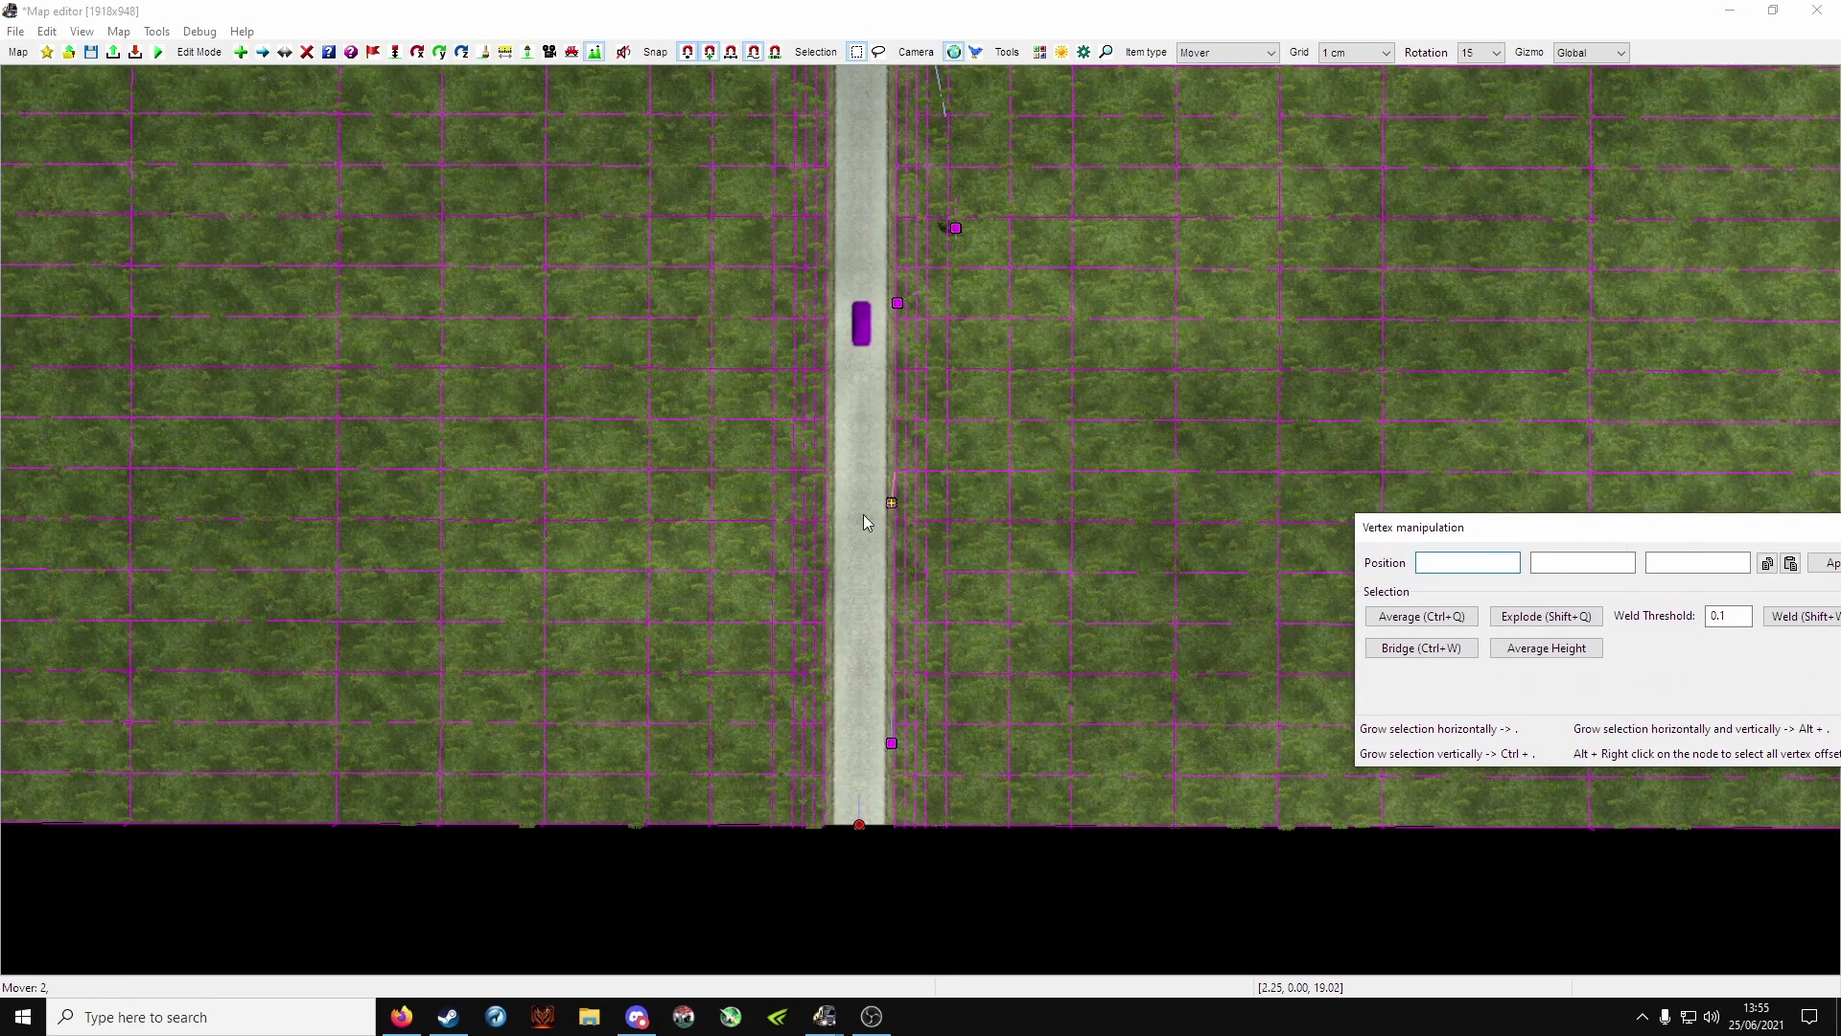
mouse_move(736, 566)
middle_down()
mouse_move(740, 647)
mouse_move(726, 586)
middle_up()
middle_drag(825, 618, 812, 675)
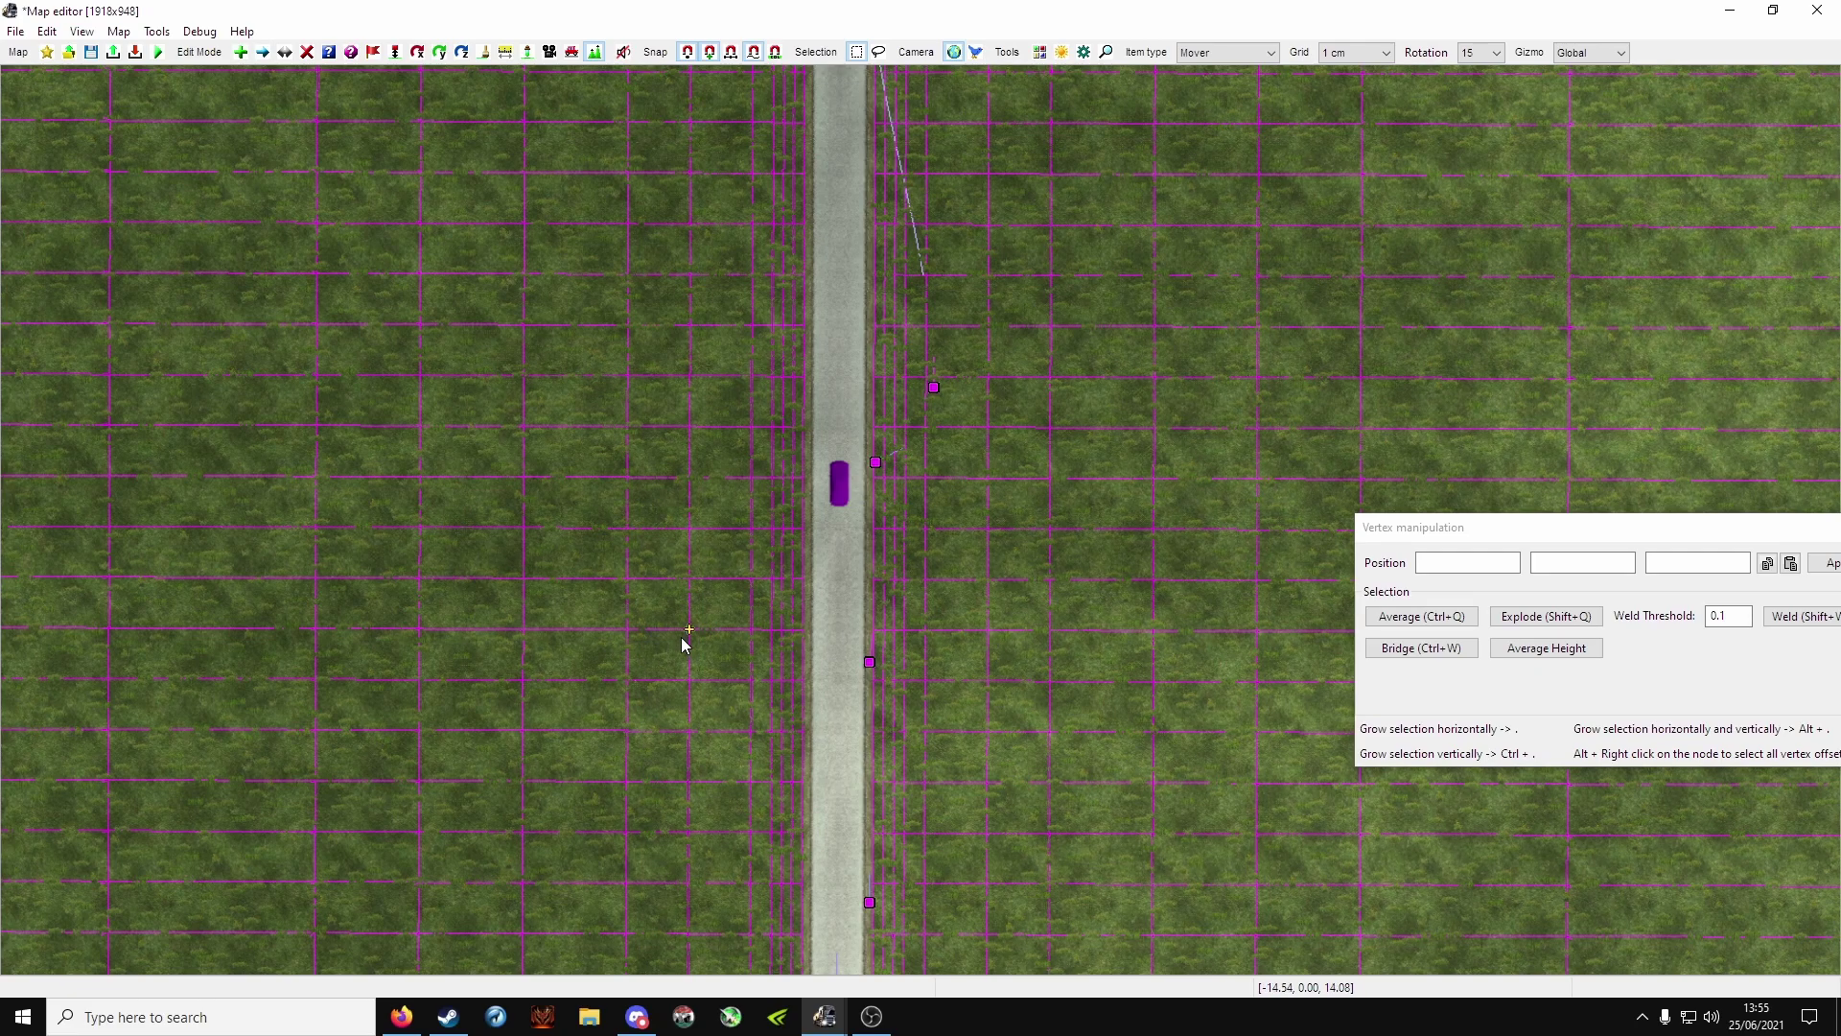
drag(681, 636, 757, 753)
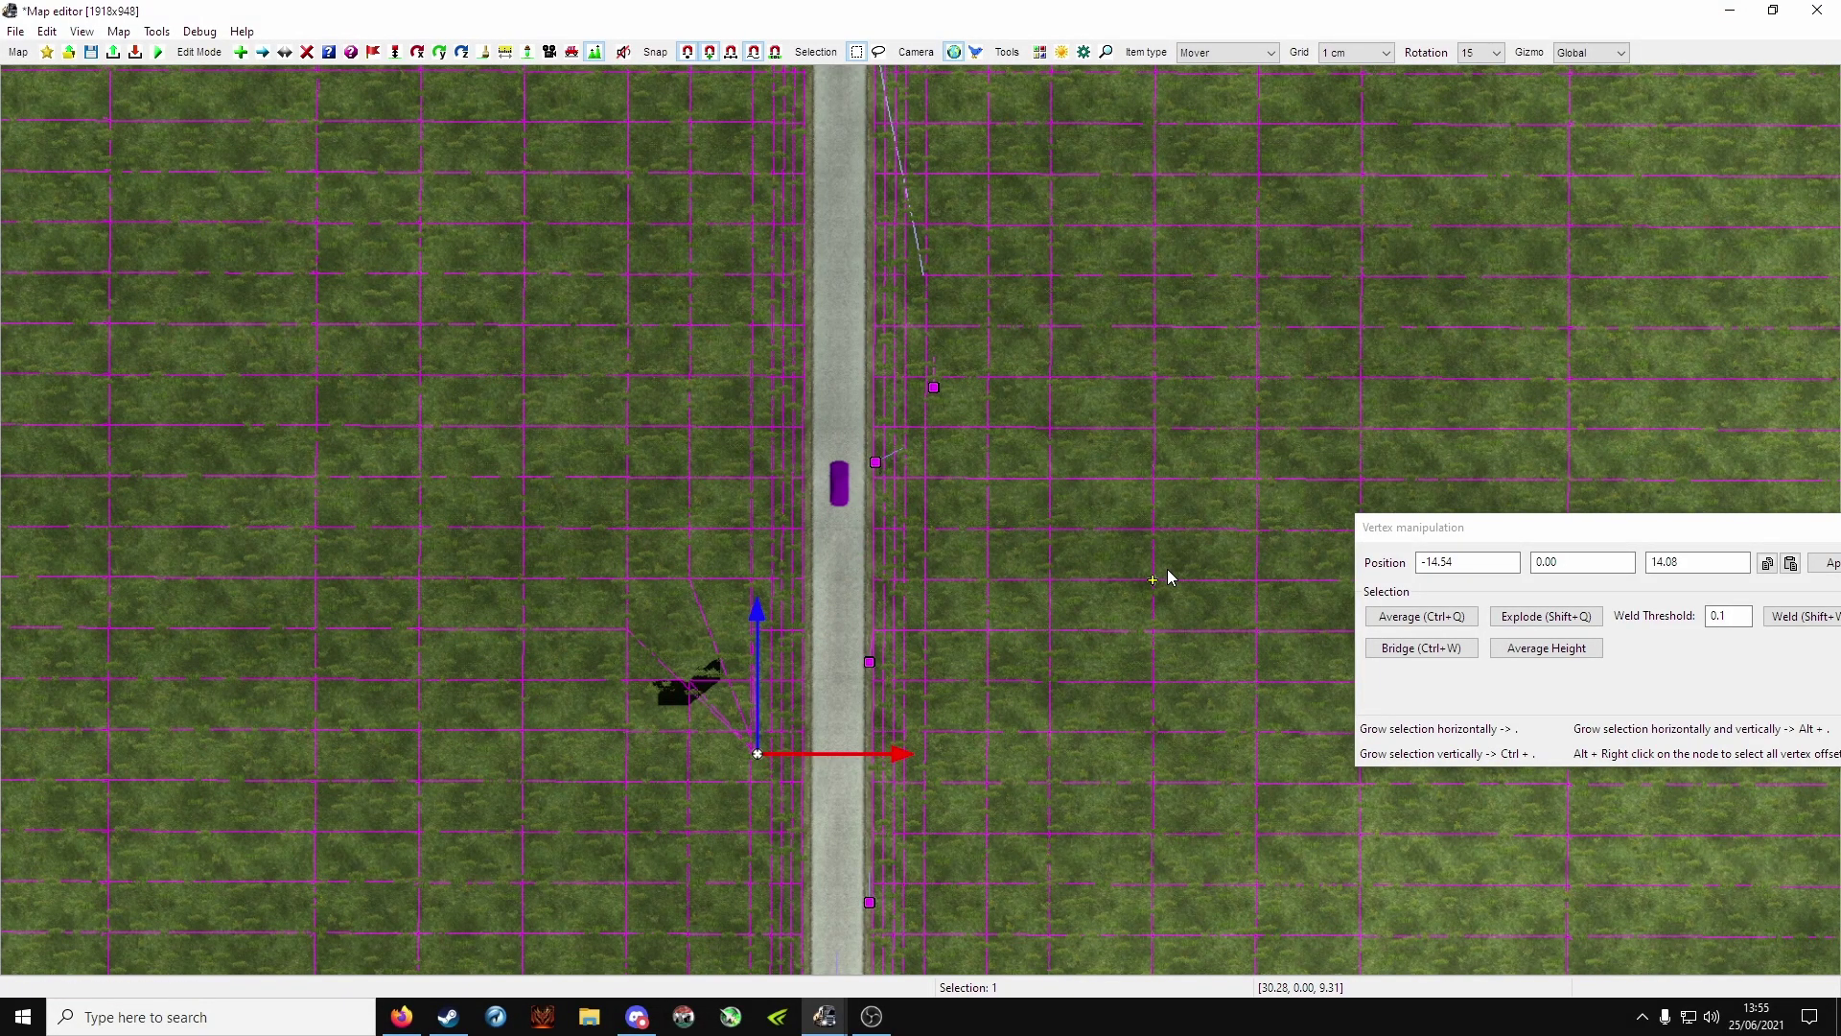
key(ctrl+z)
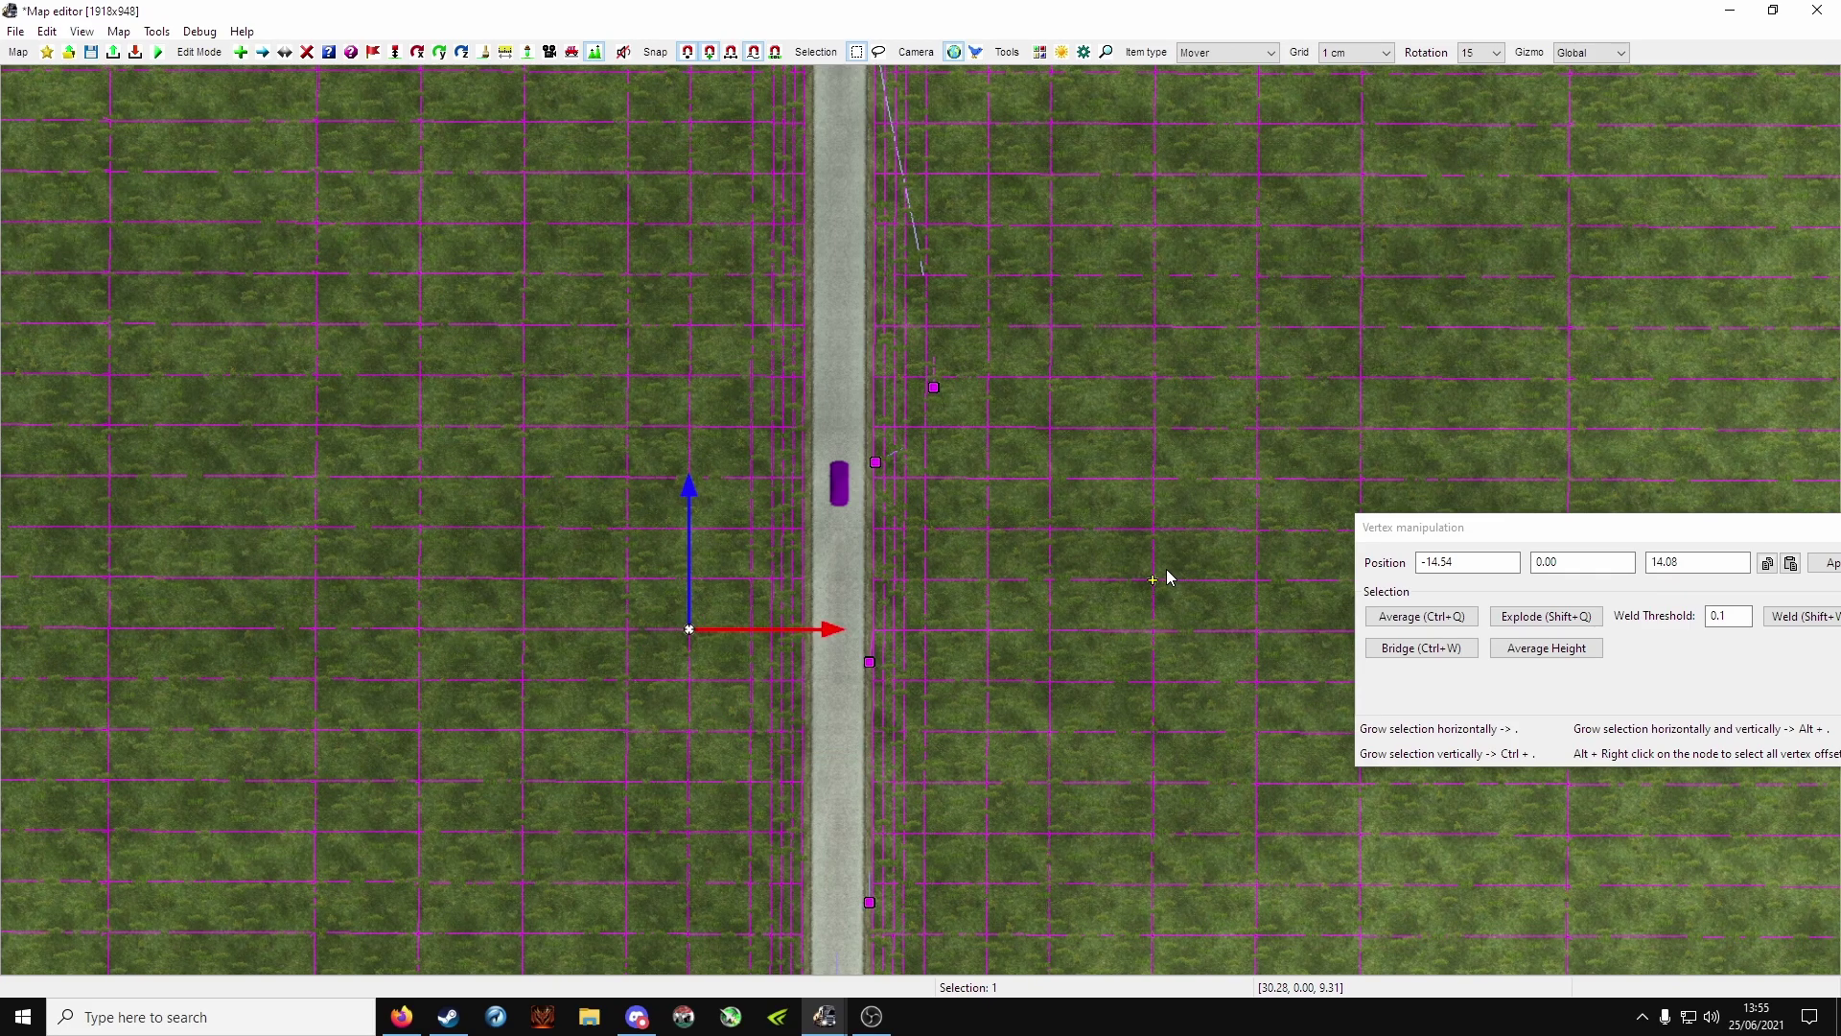
key(Escape)
key(v)
Open the terrain brush selection for painting the wide grass area beside the road.
middle_drag(944, 399, 1131, 572)
scroll(935, 554, up, 7)
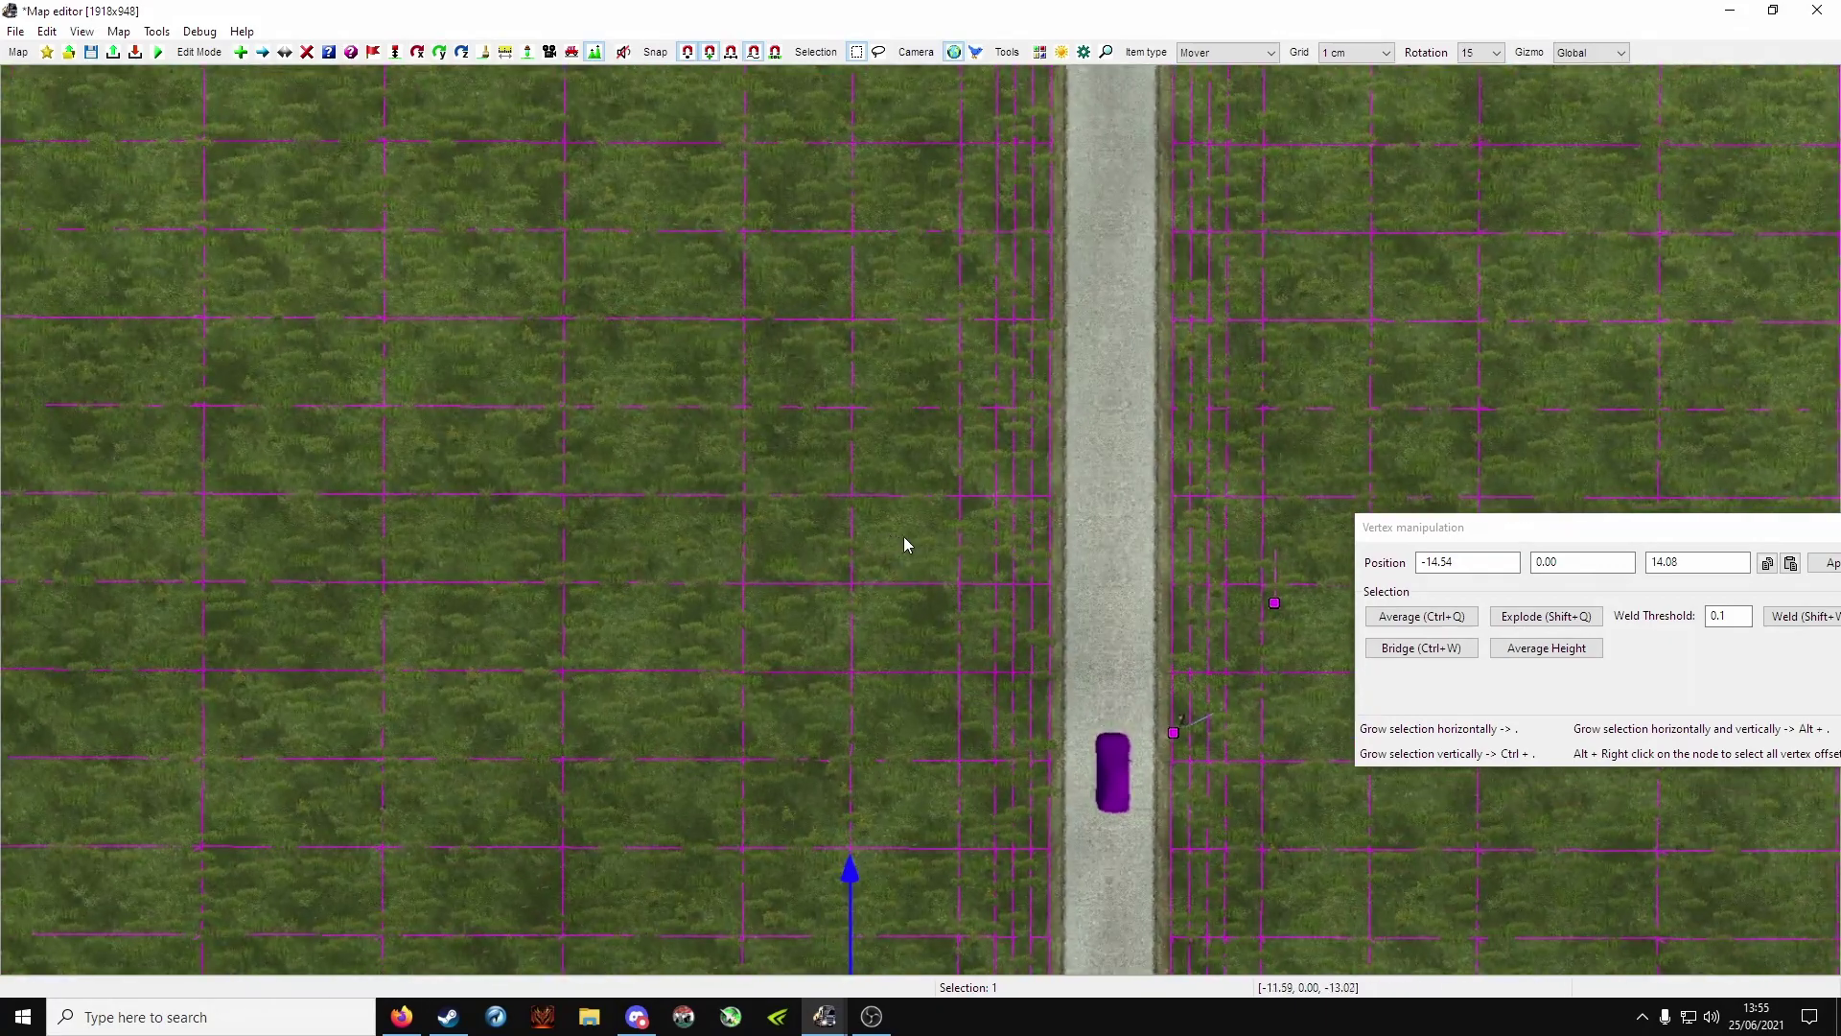
key(p)
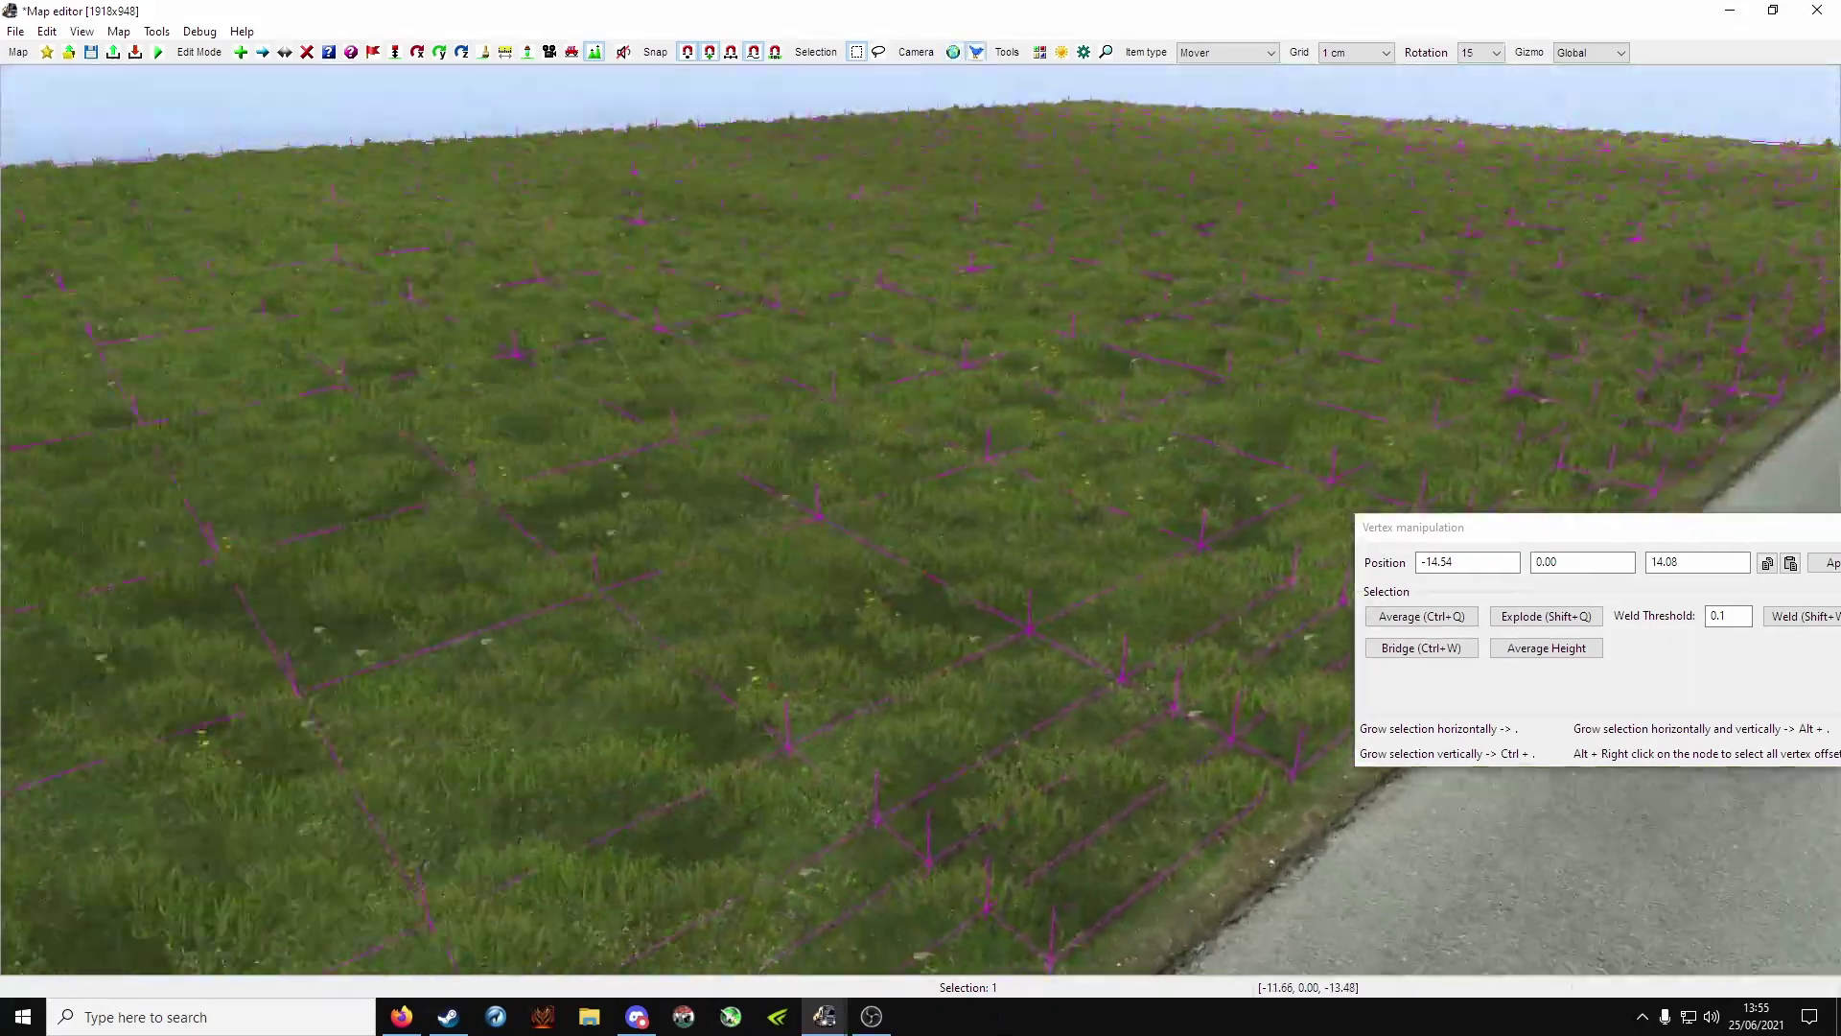
middle_drag(940, 326, 702, 497)
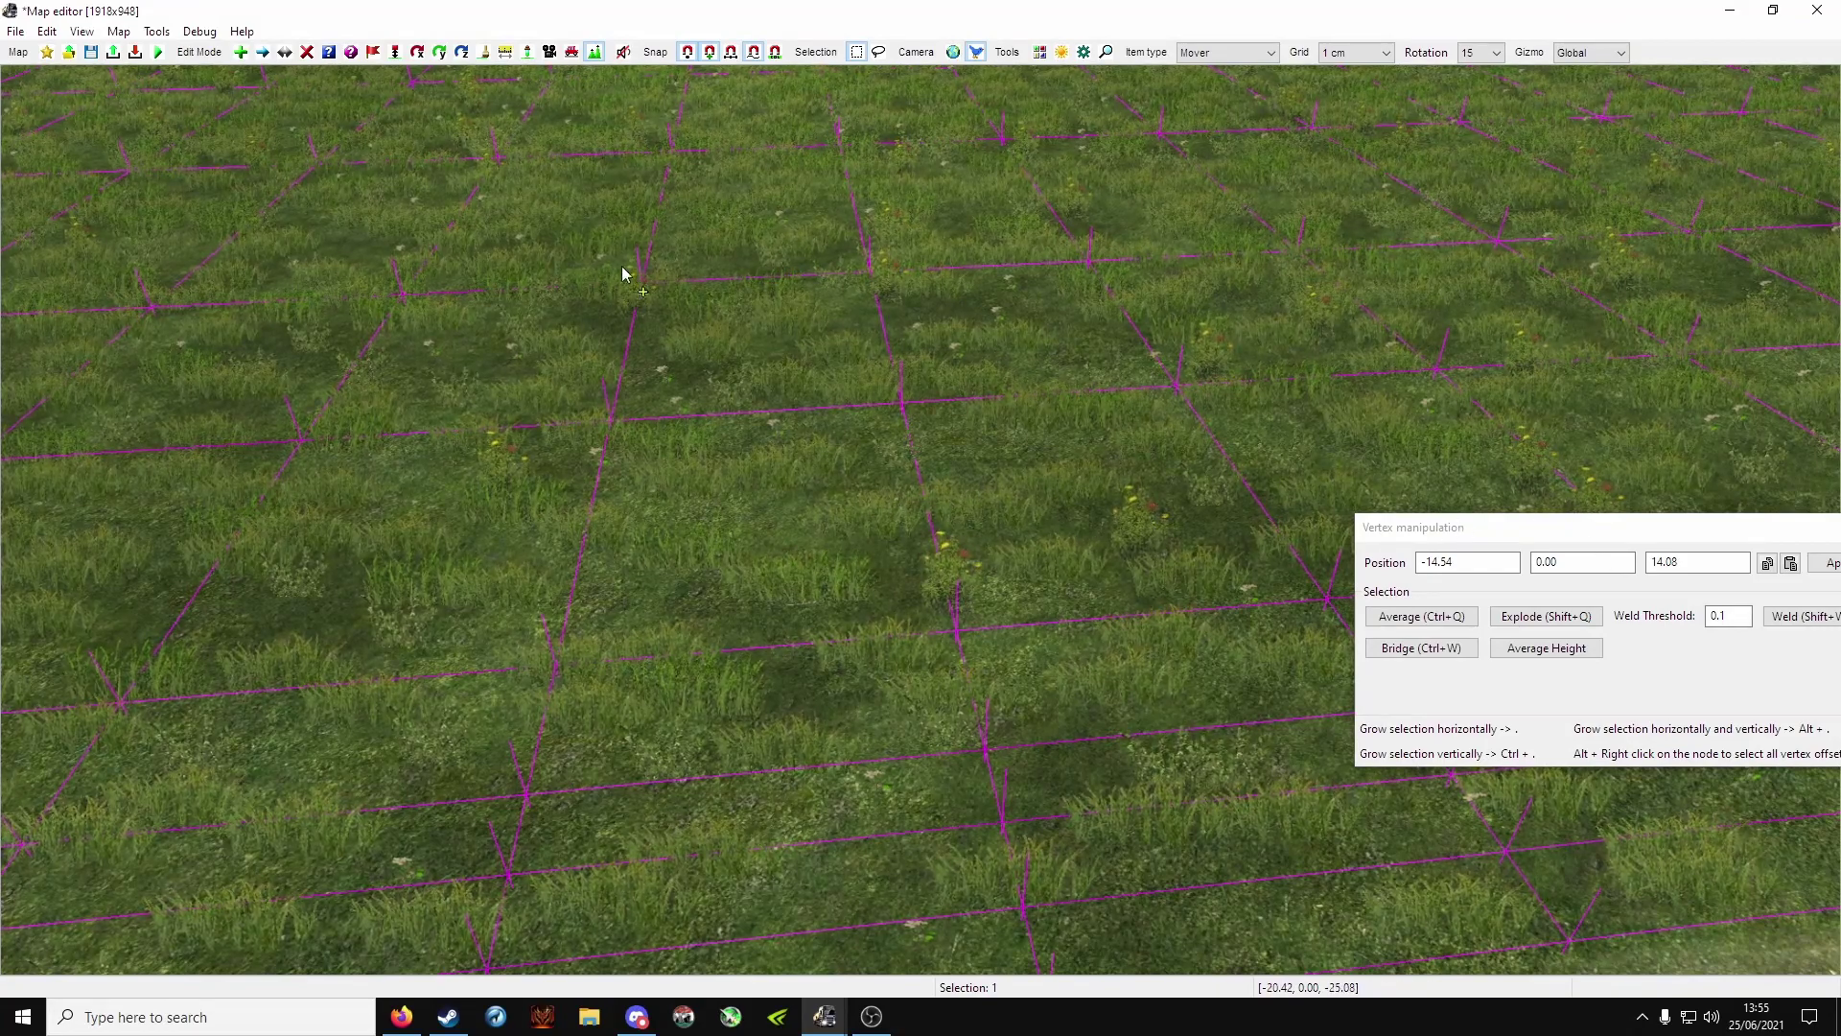
click(485, 54)
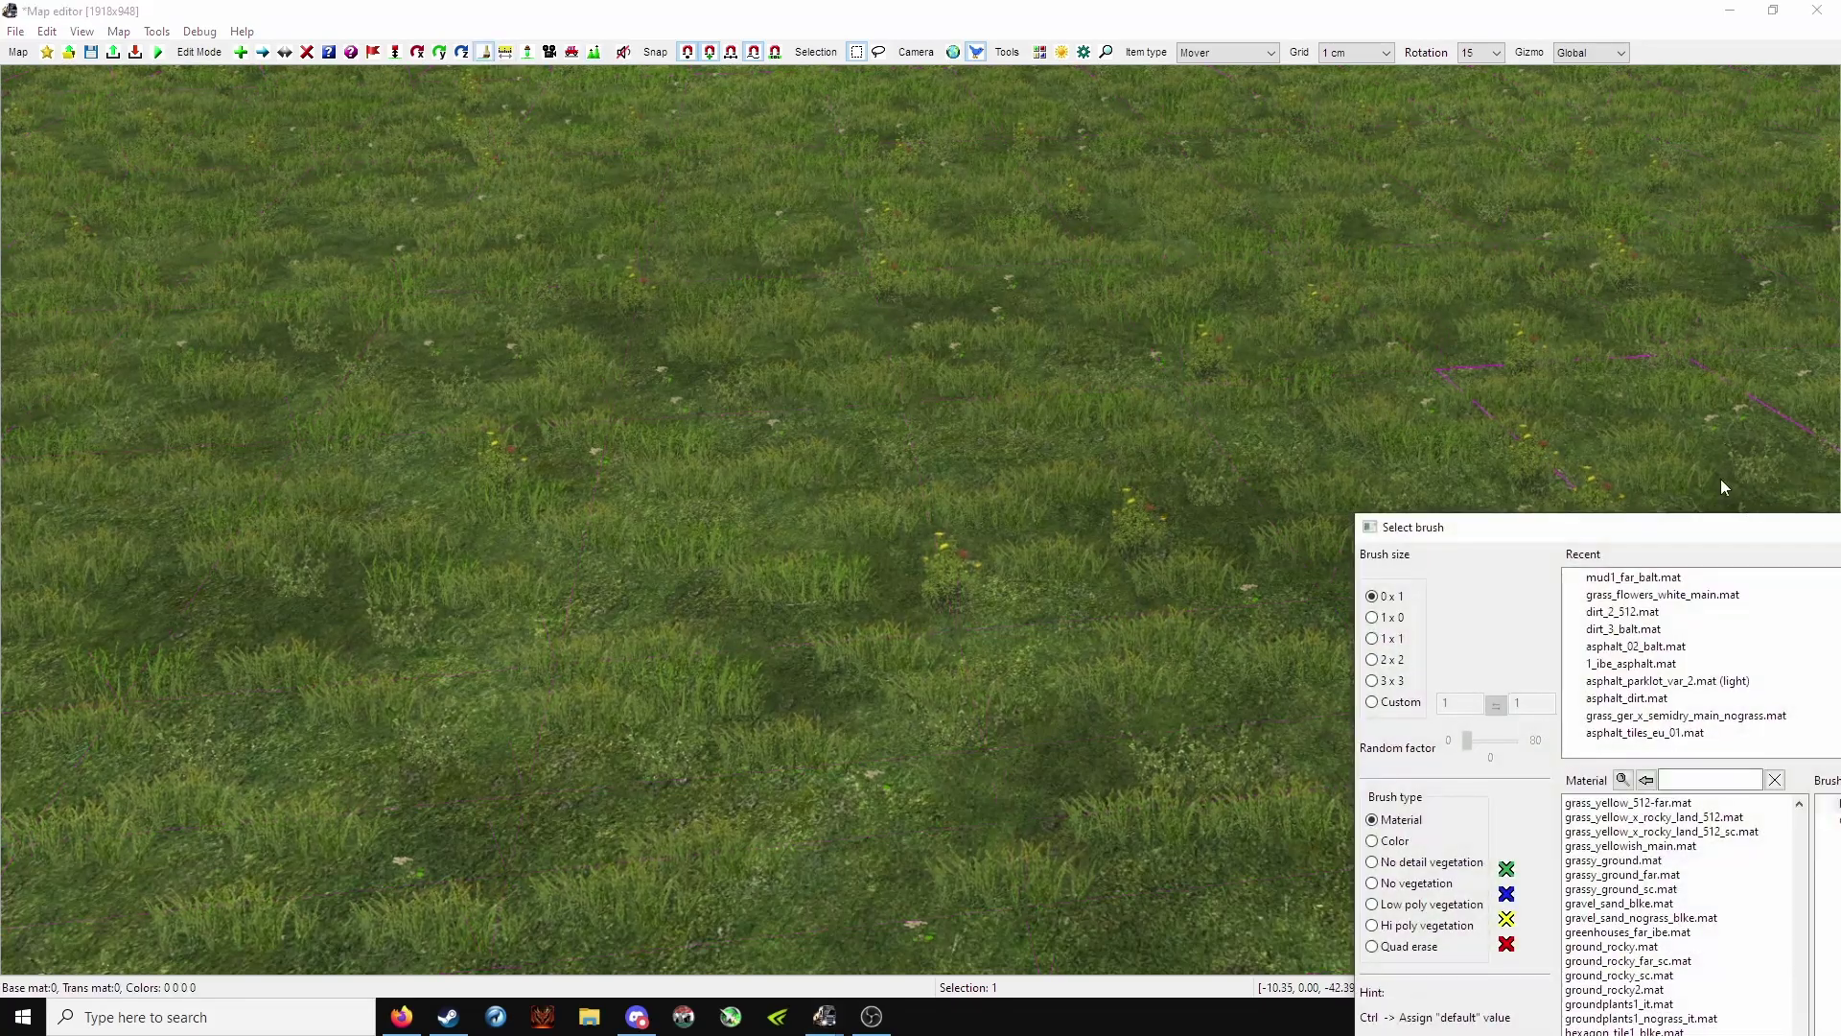
mouse_move(1502, 530)
mouse_down()
mouse_move(1146, 393)
mouse_move(1187, 160)
mouse_up()
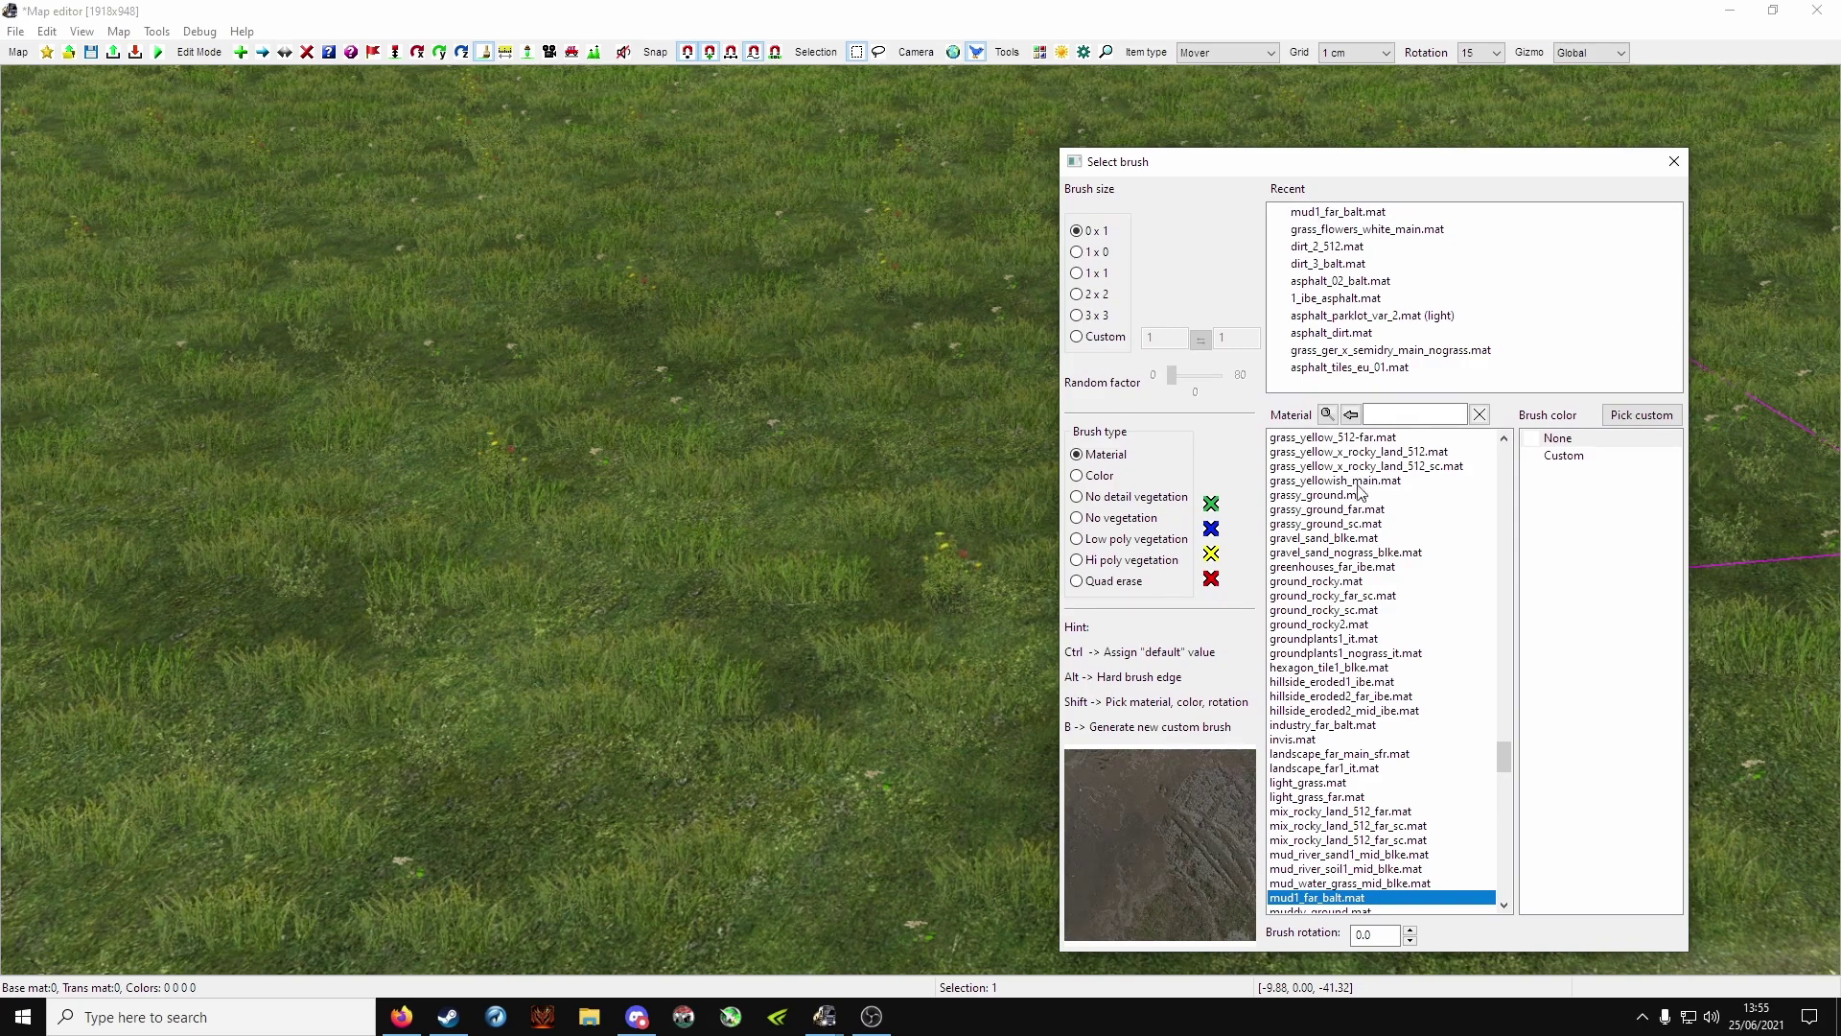
Preview ground_rocky.mat and 1_blke_asphalt.mat, then paint two neighbouring grass quads with asphalt.mat using the 0 x 1 brush.
click(1333, 583)
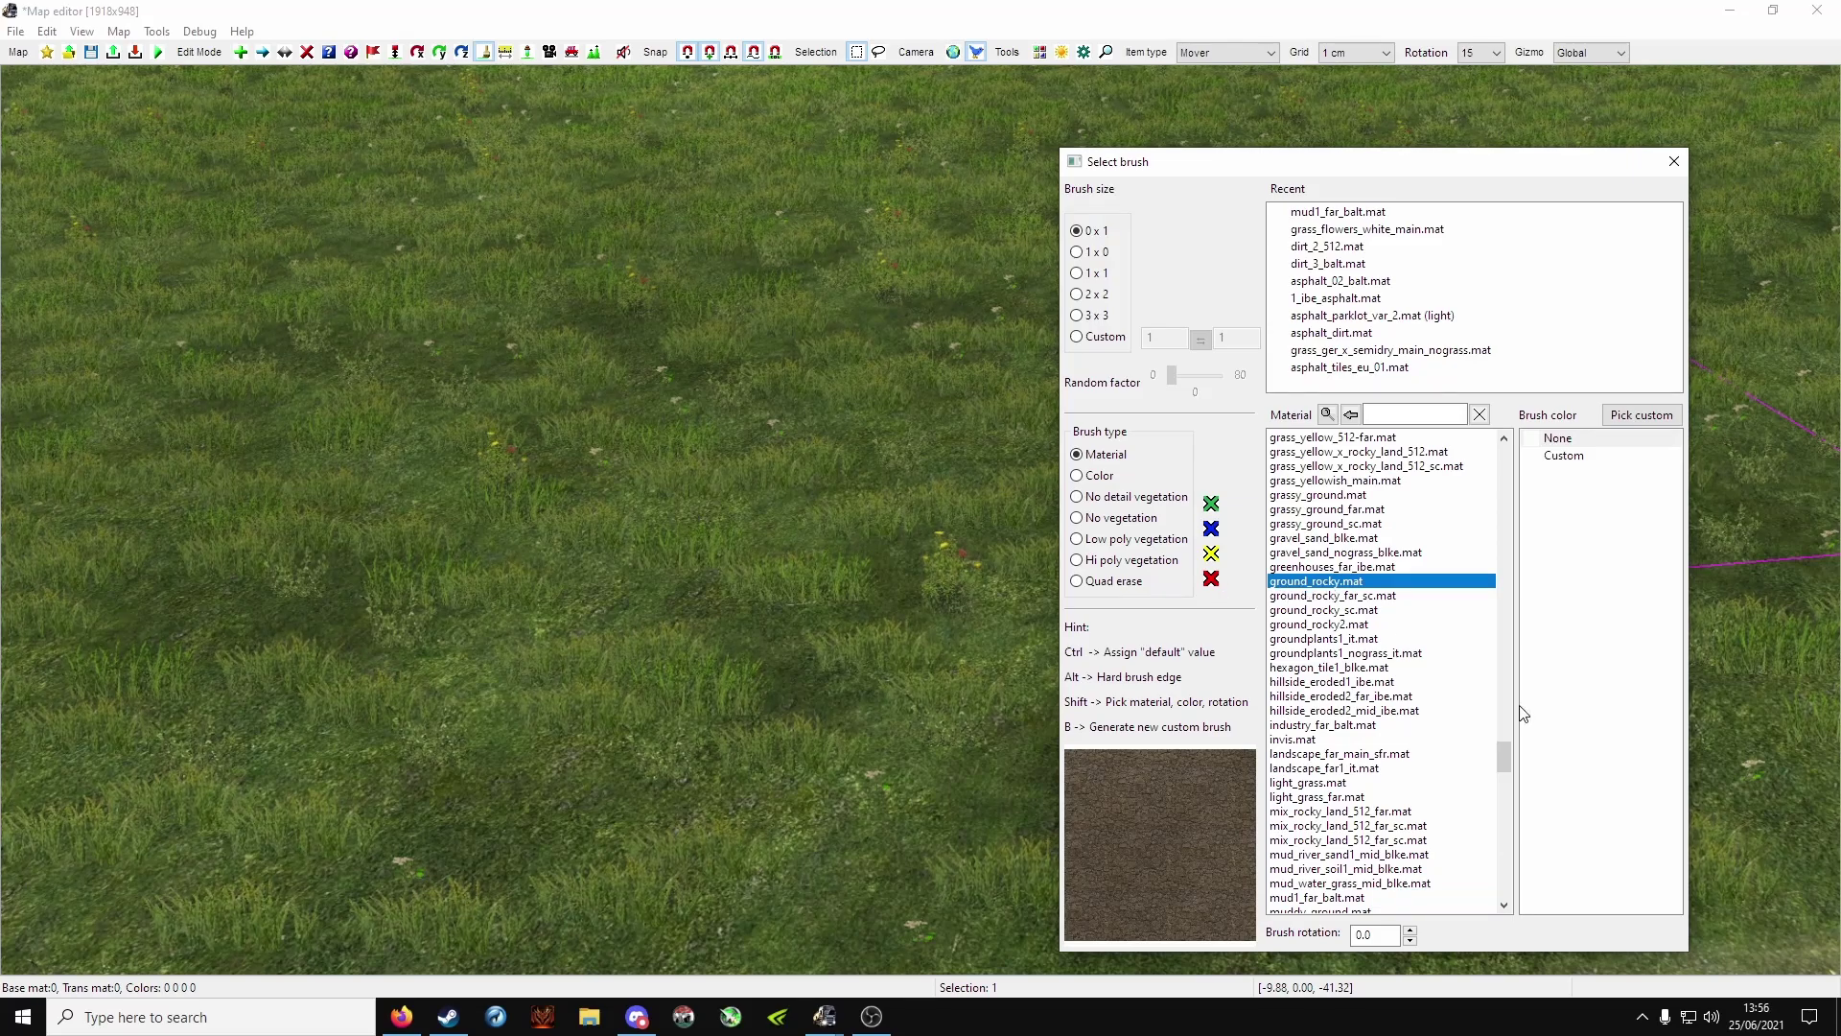
drag(1506, 757, 1520, 458)
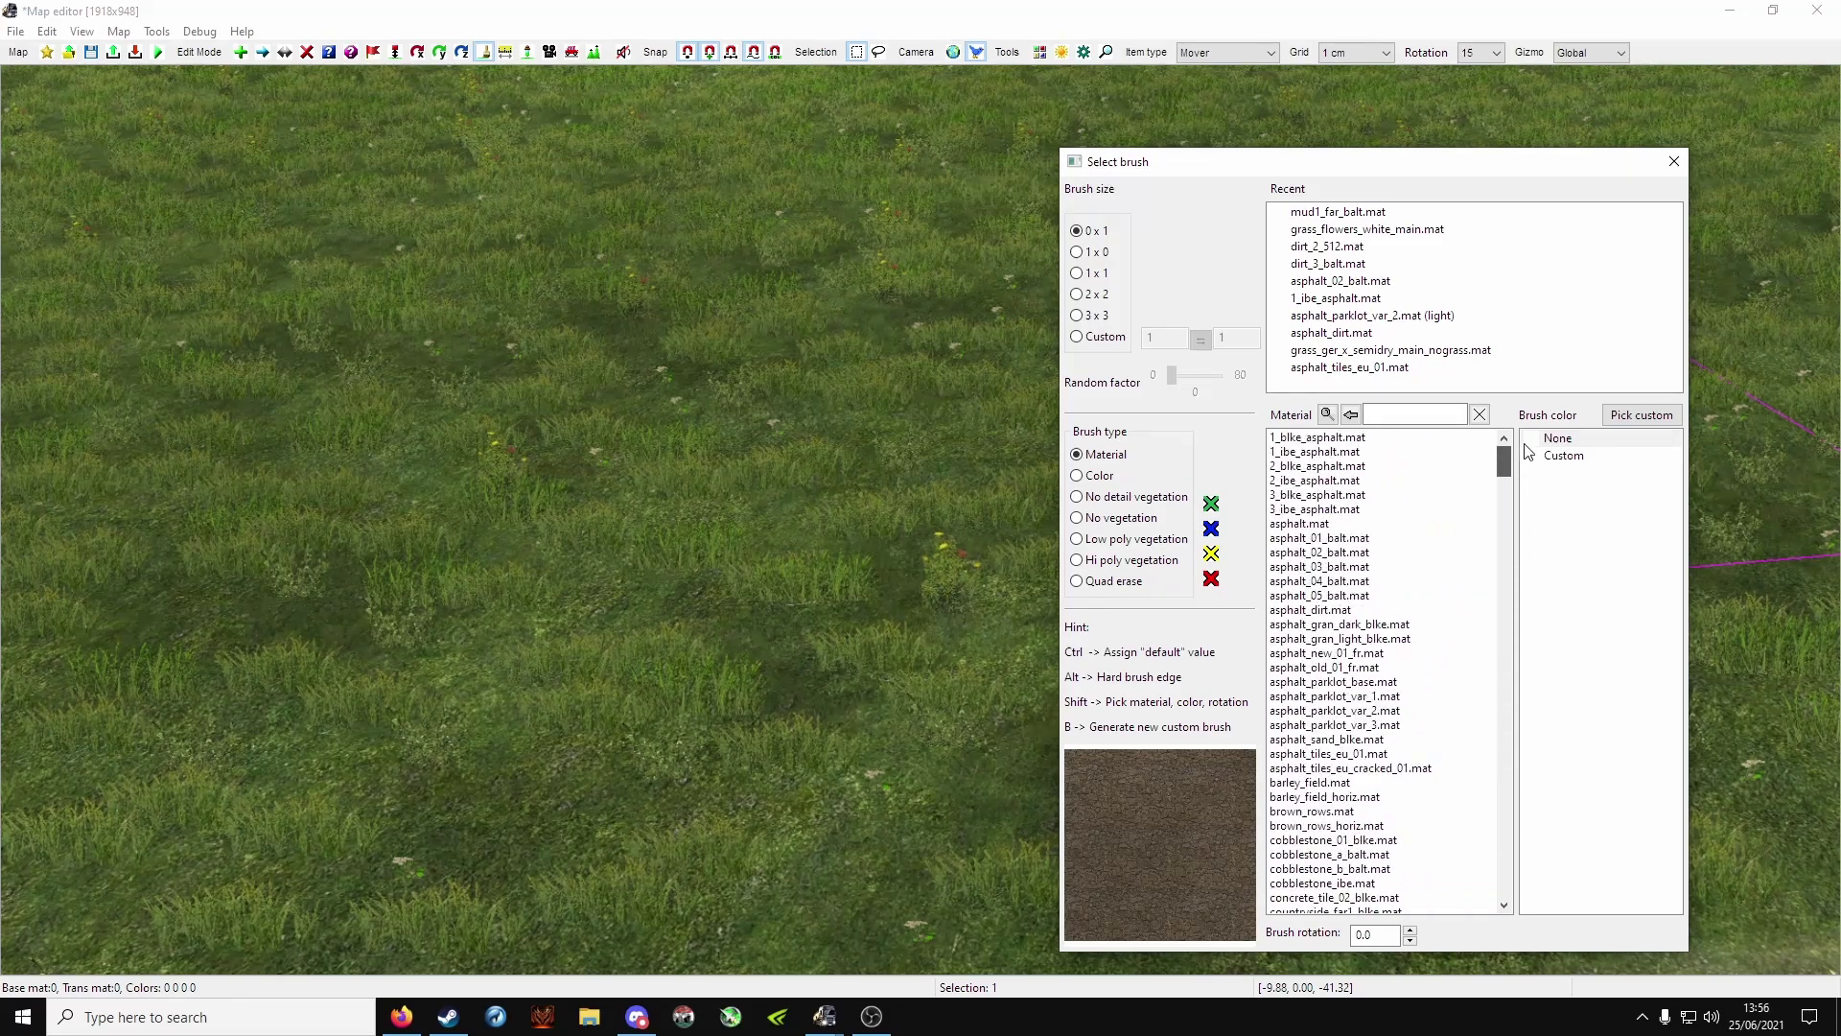
click(1312, 438)
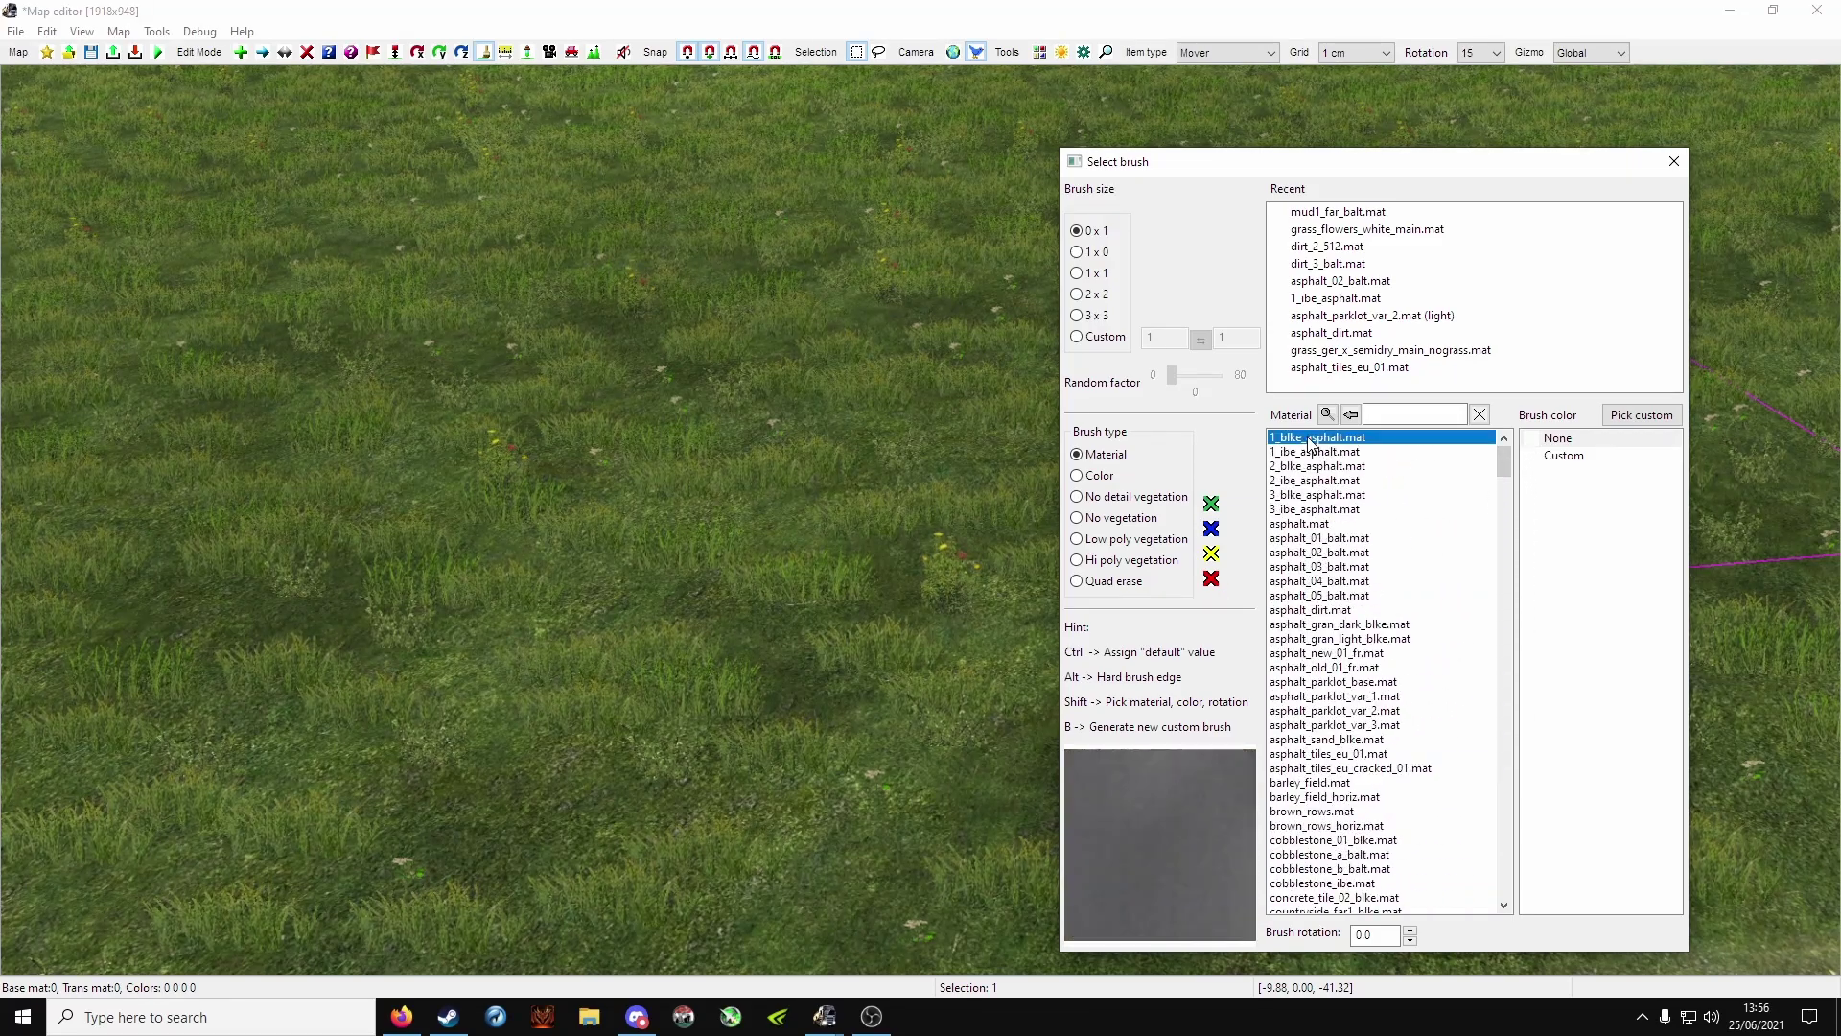
click(1321, 526)
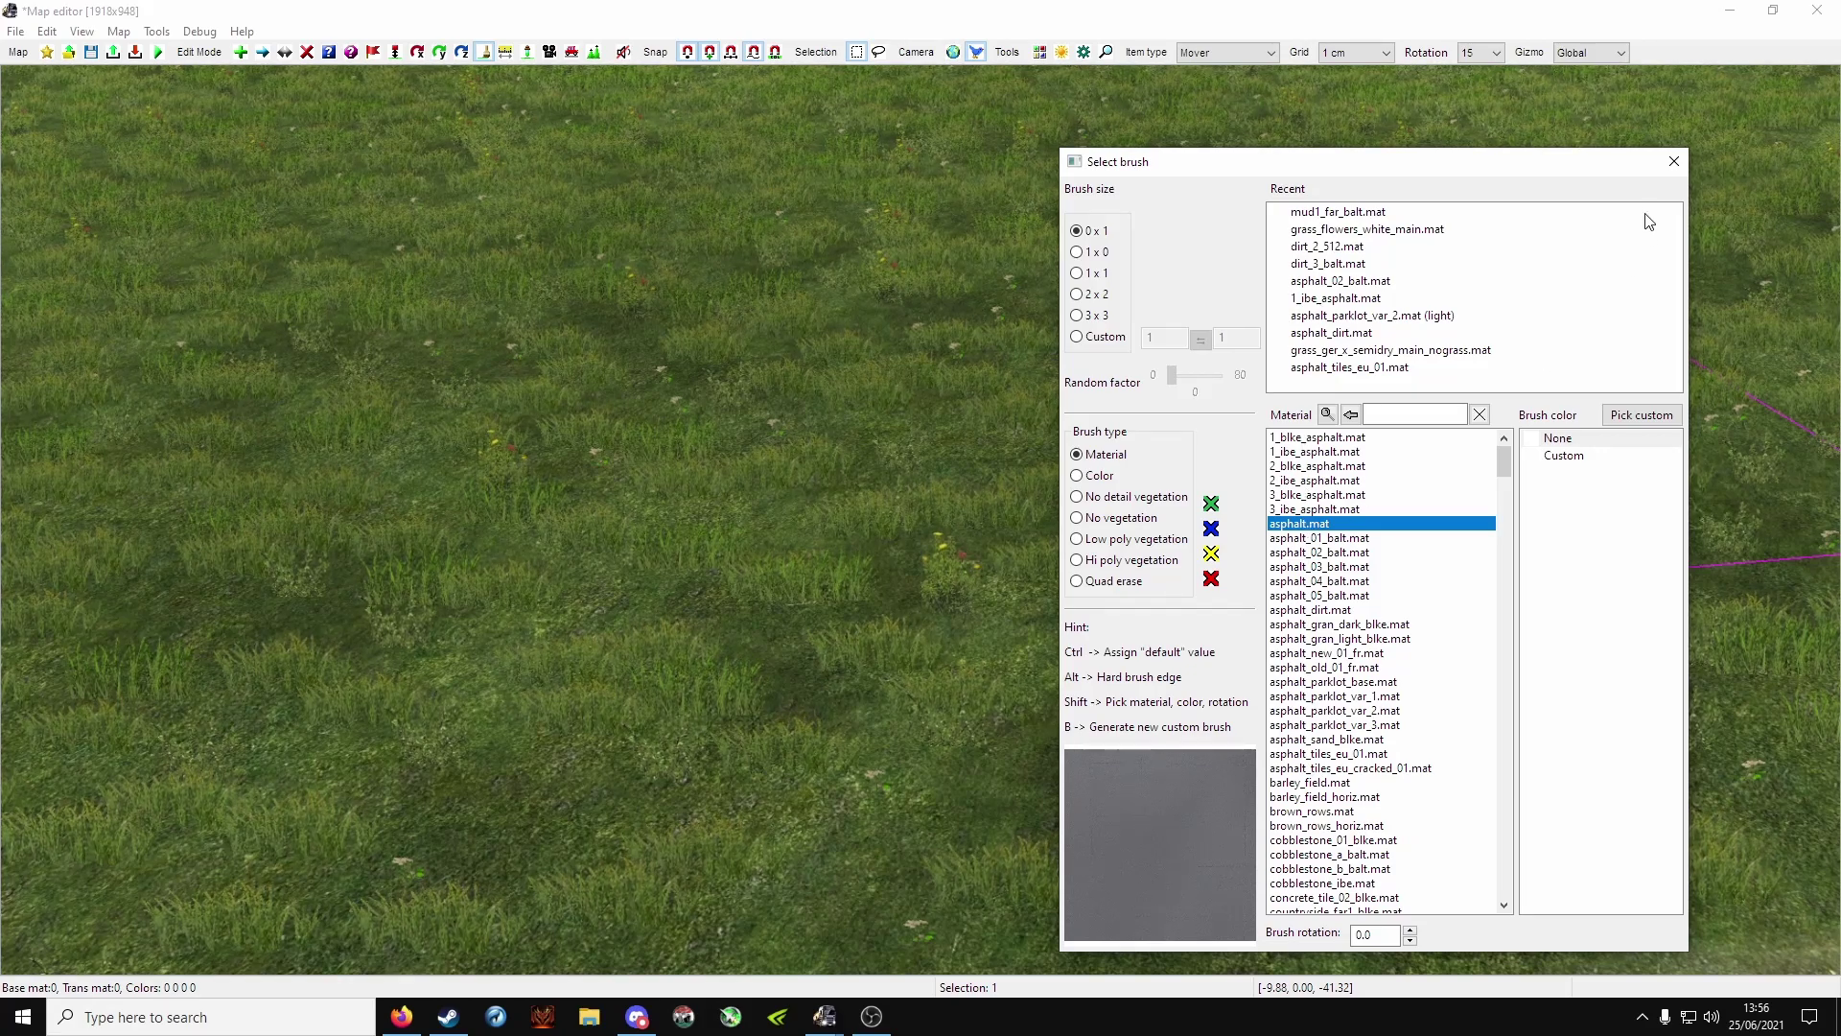
click(1673, 161)
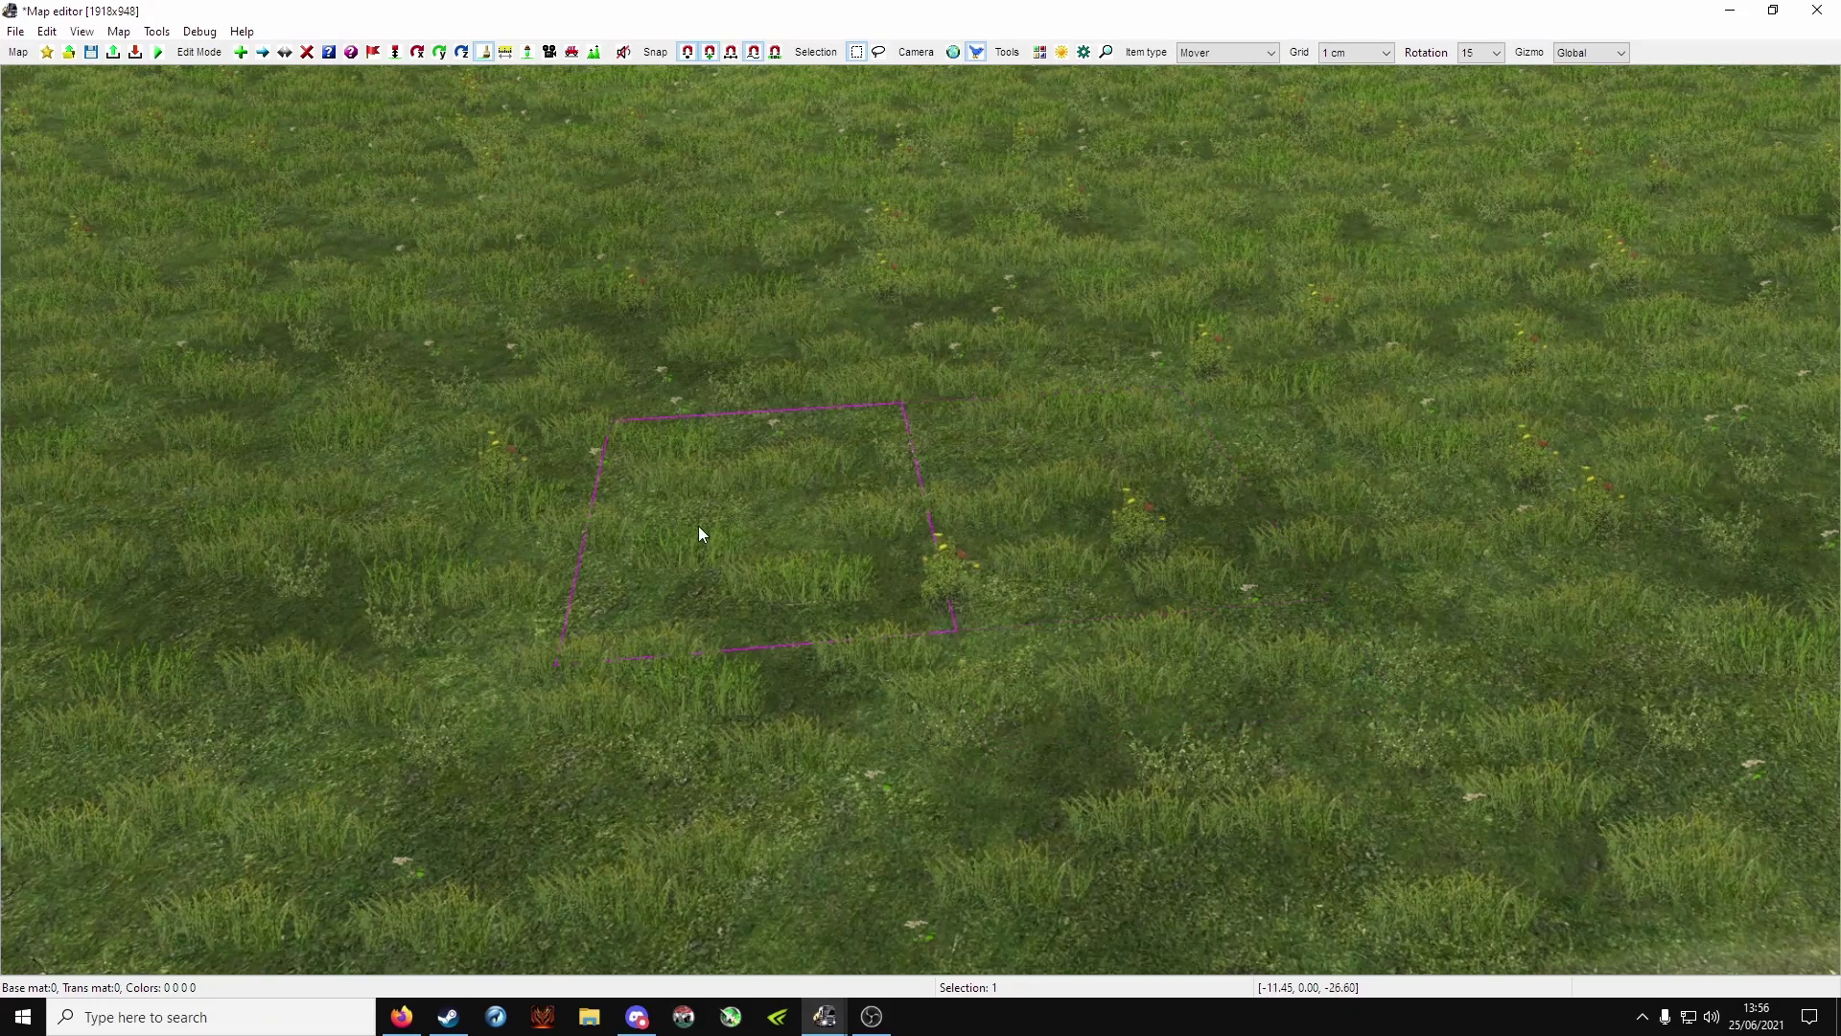
click(740, 517)
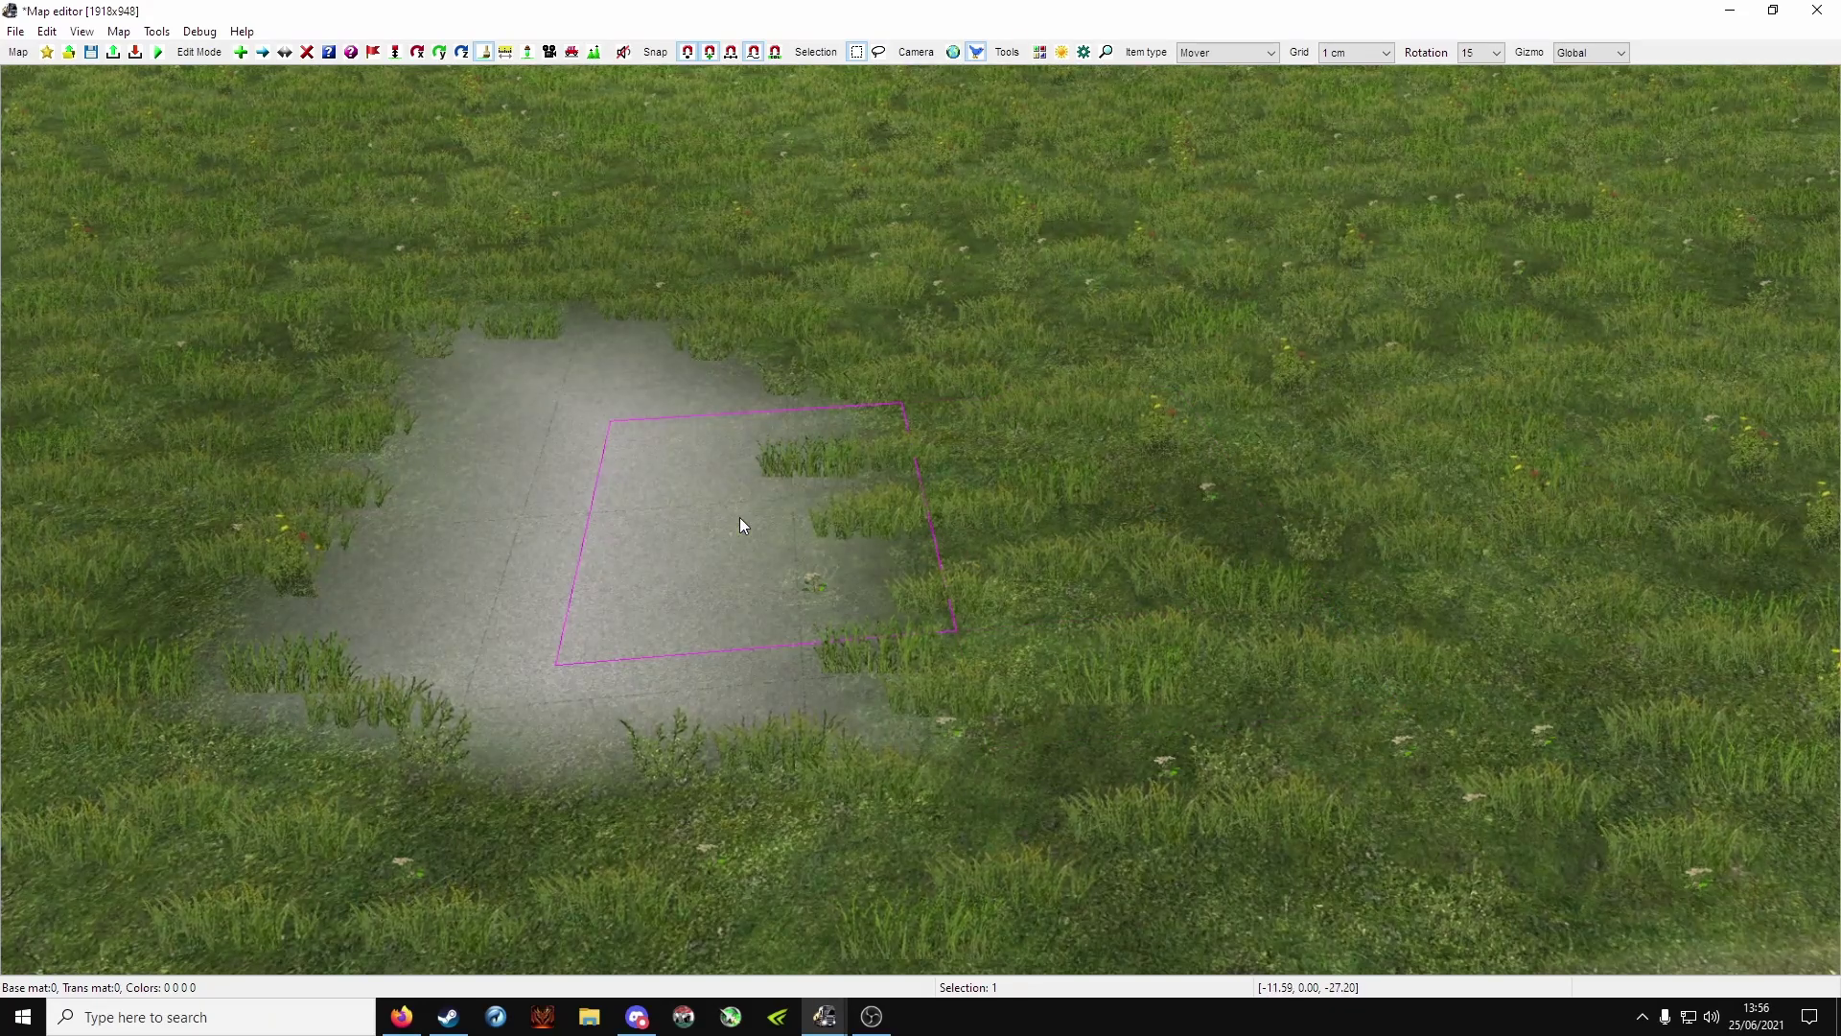
click(1088, 477)
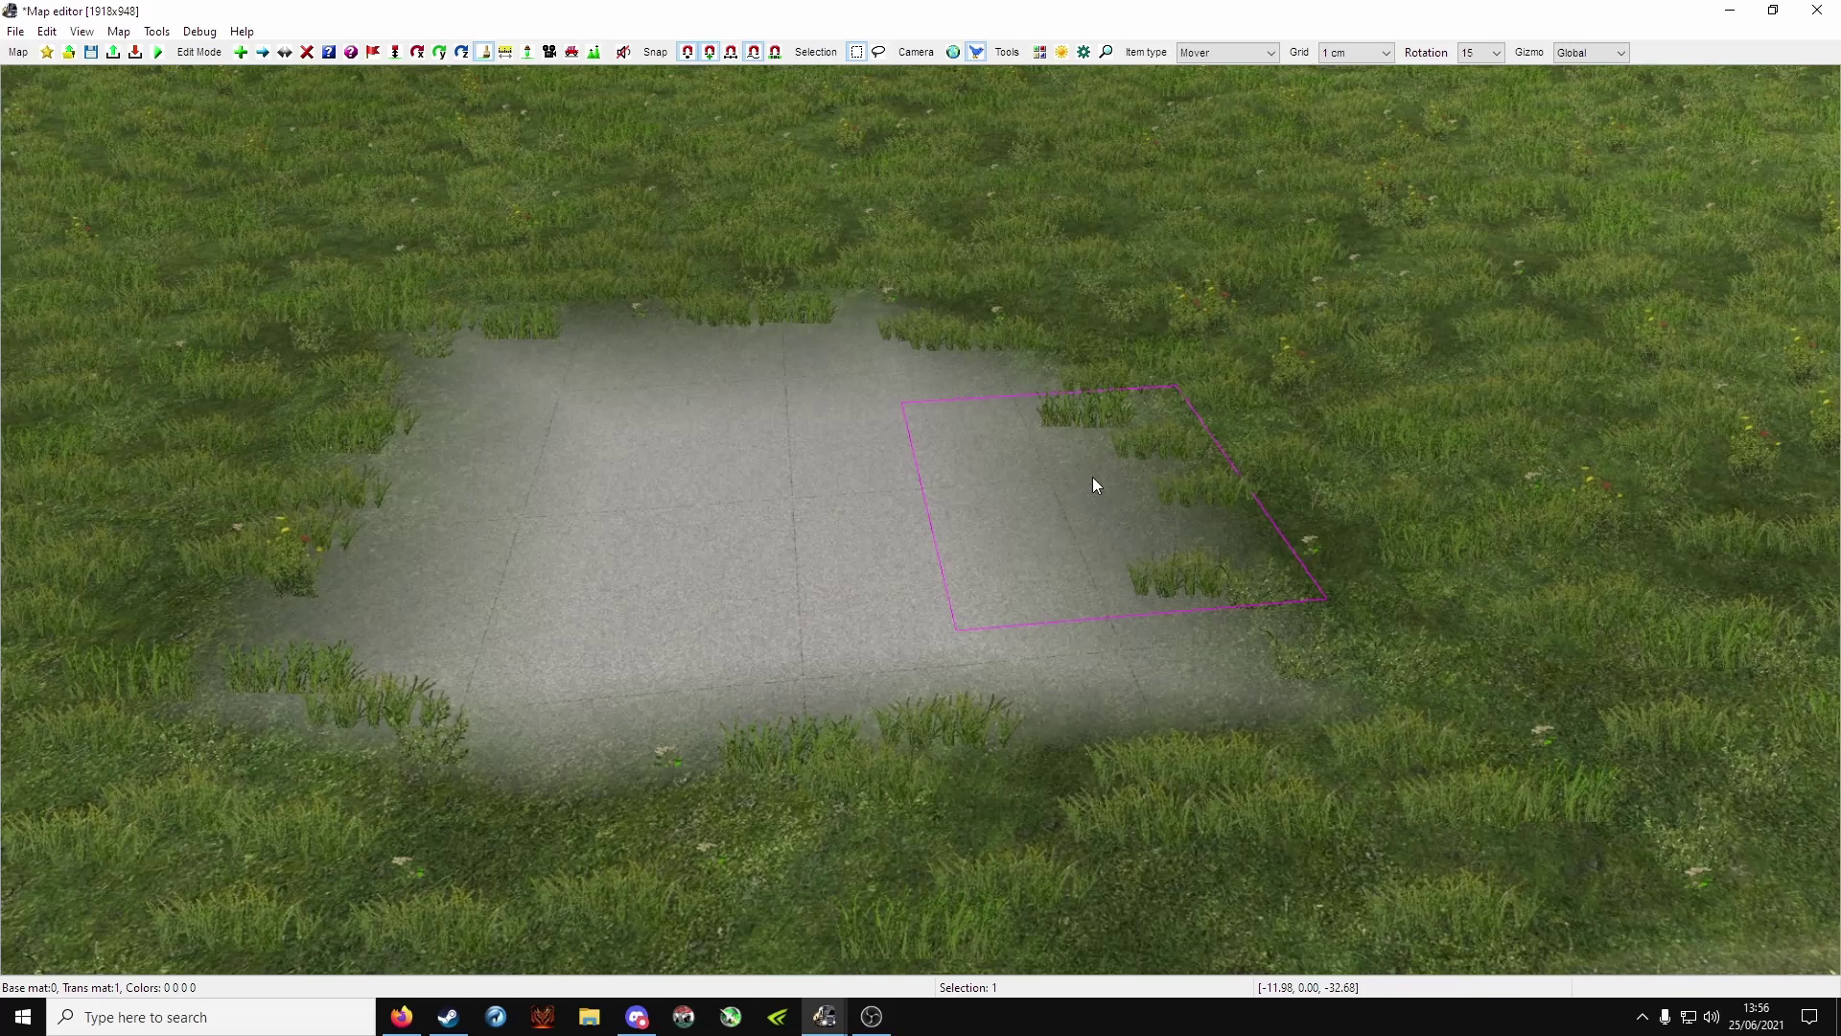
Undo the asphalt painted on the neighbouring grass quads.
key(ctrl+z)
key(ctrl+z)
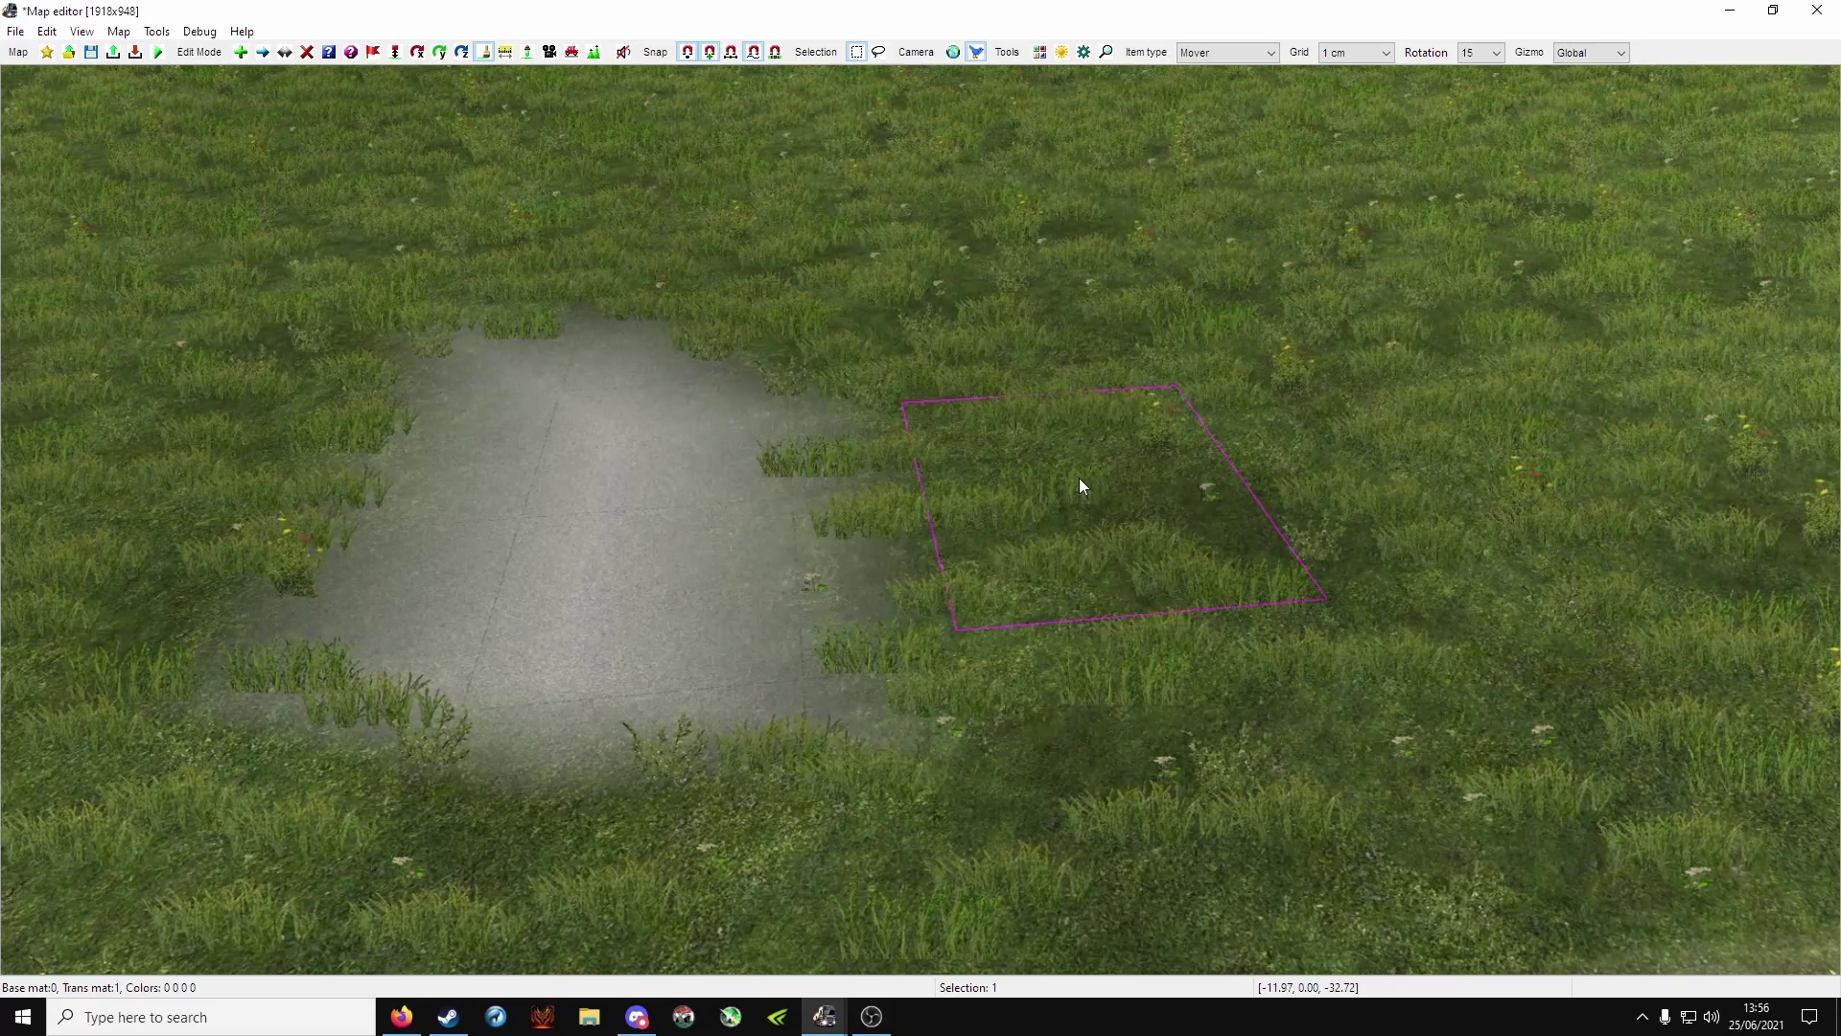
mouse_move(825, 1015)
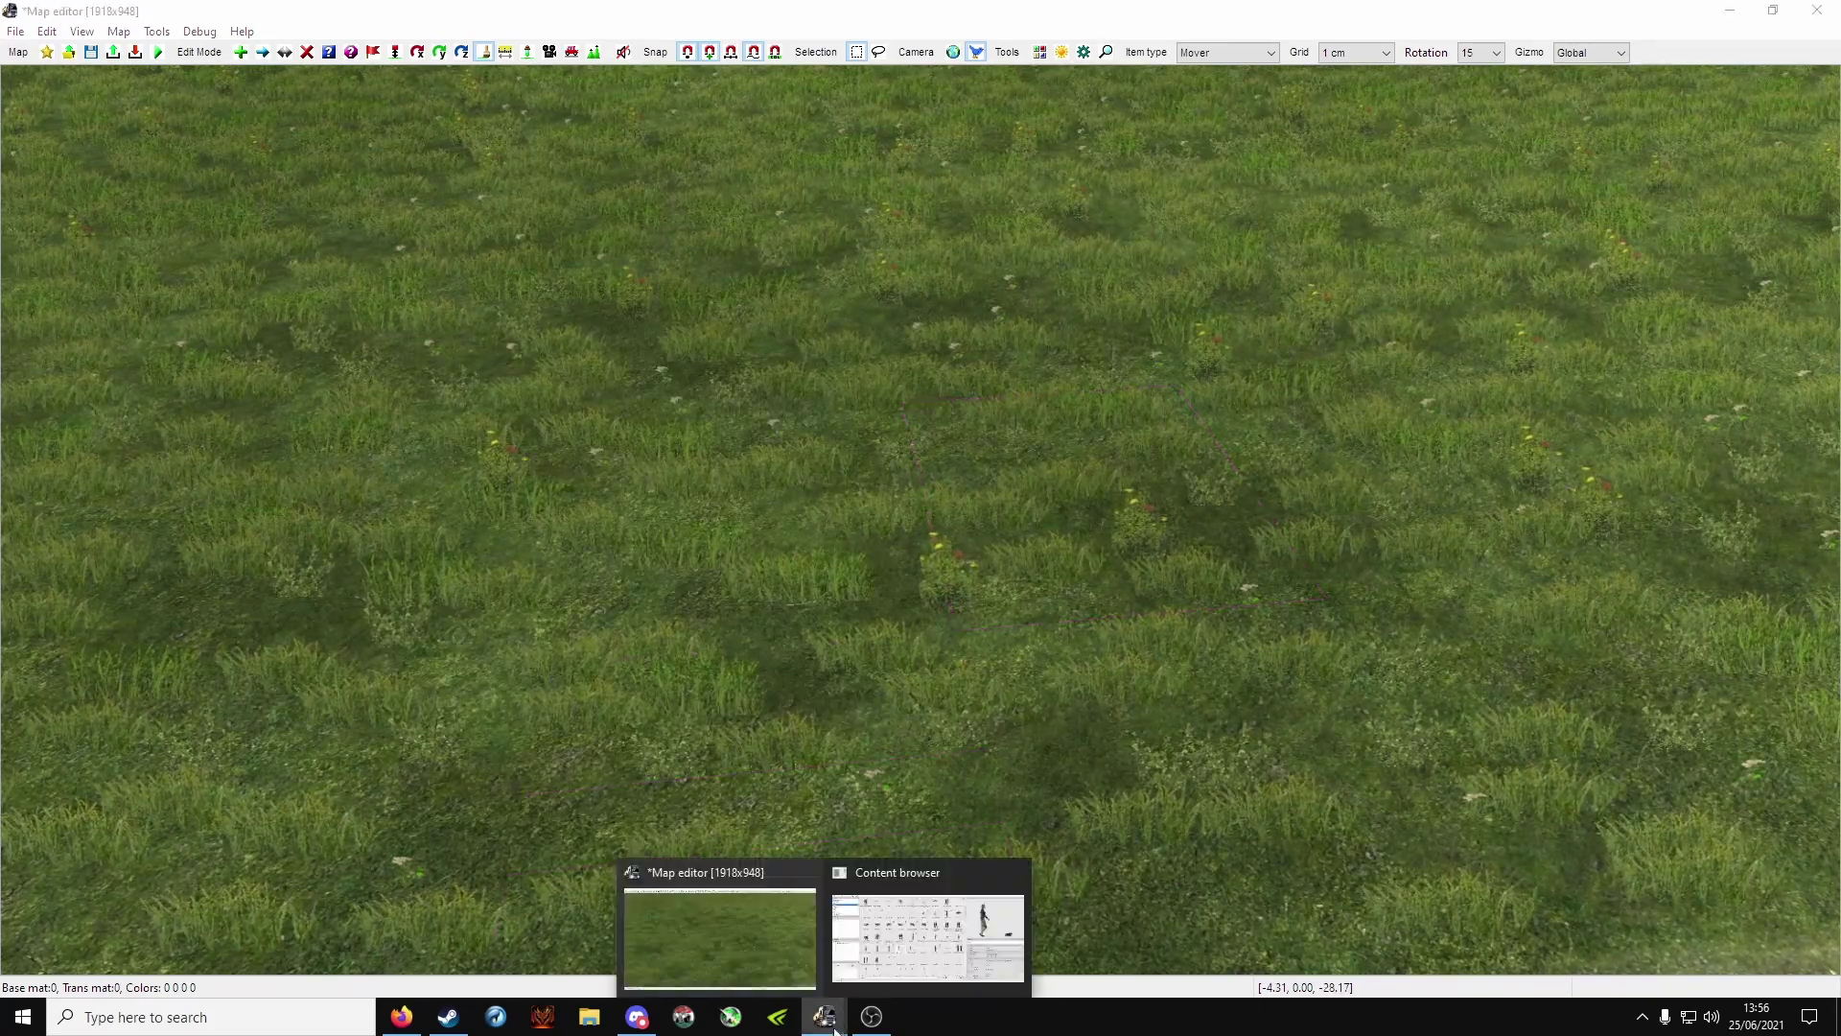
click(888, 954)
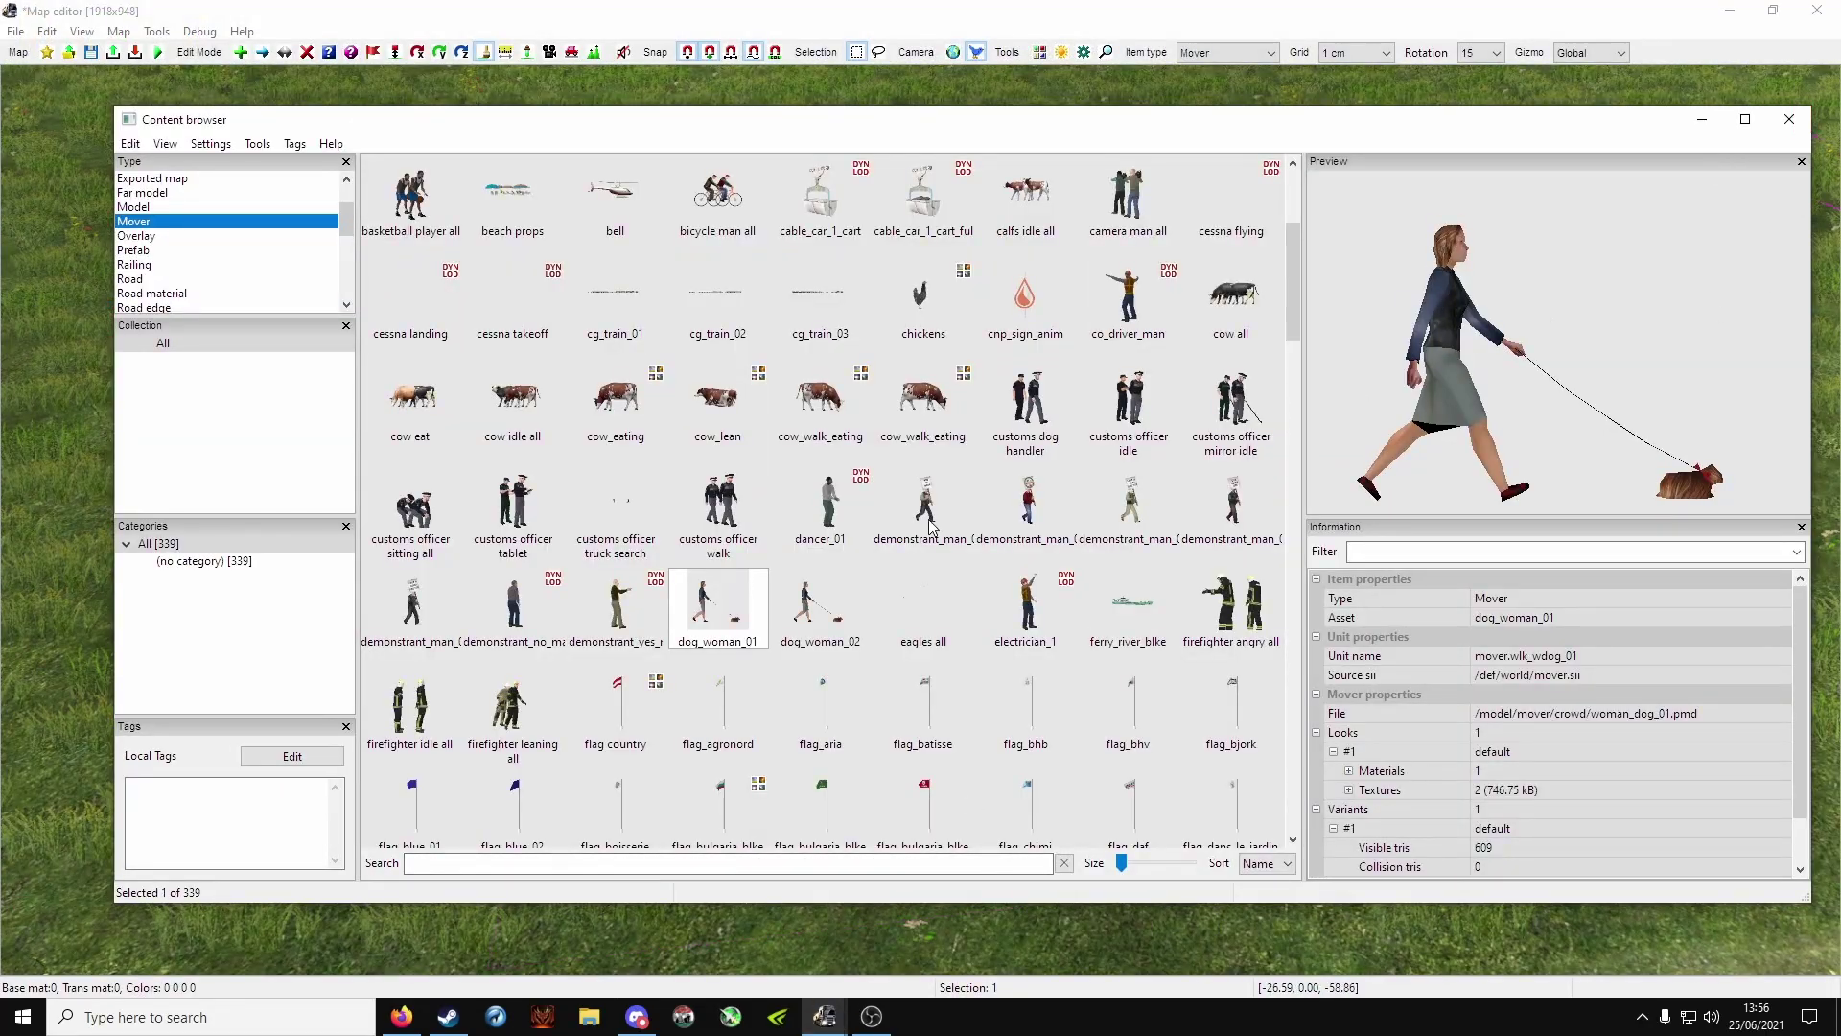
key(Escape)
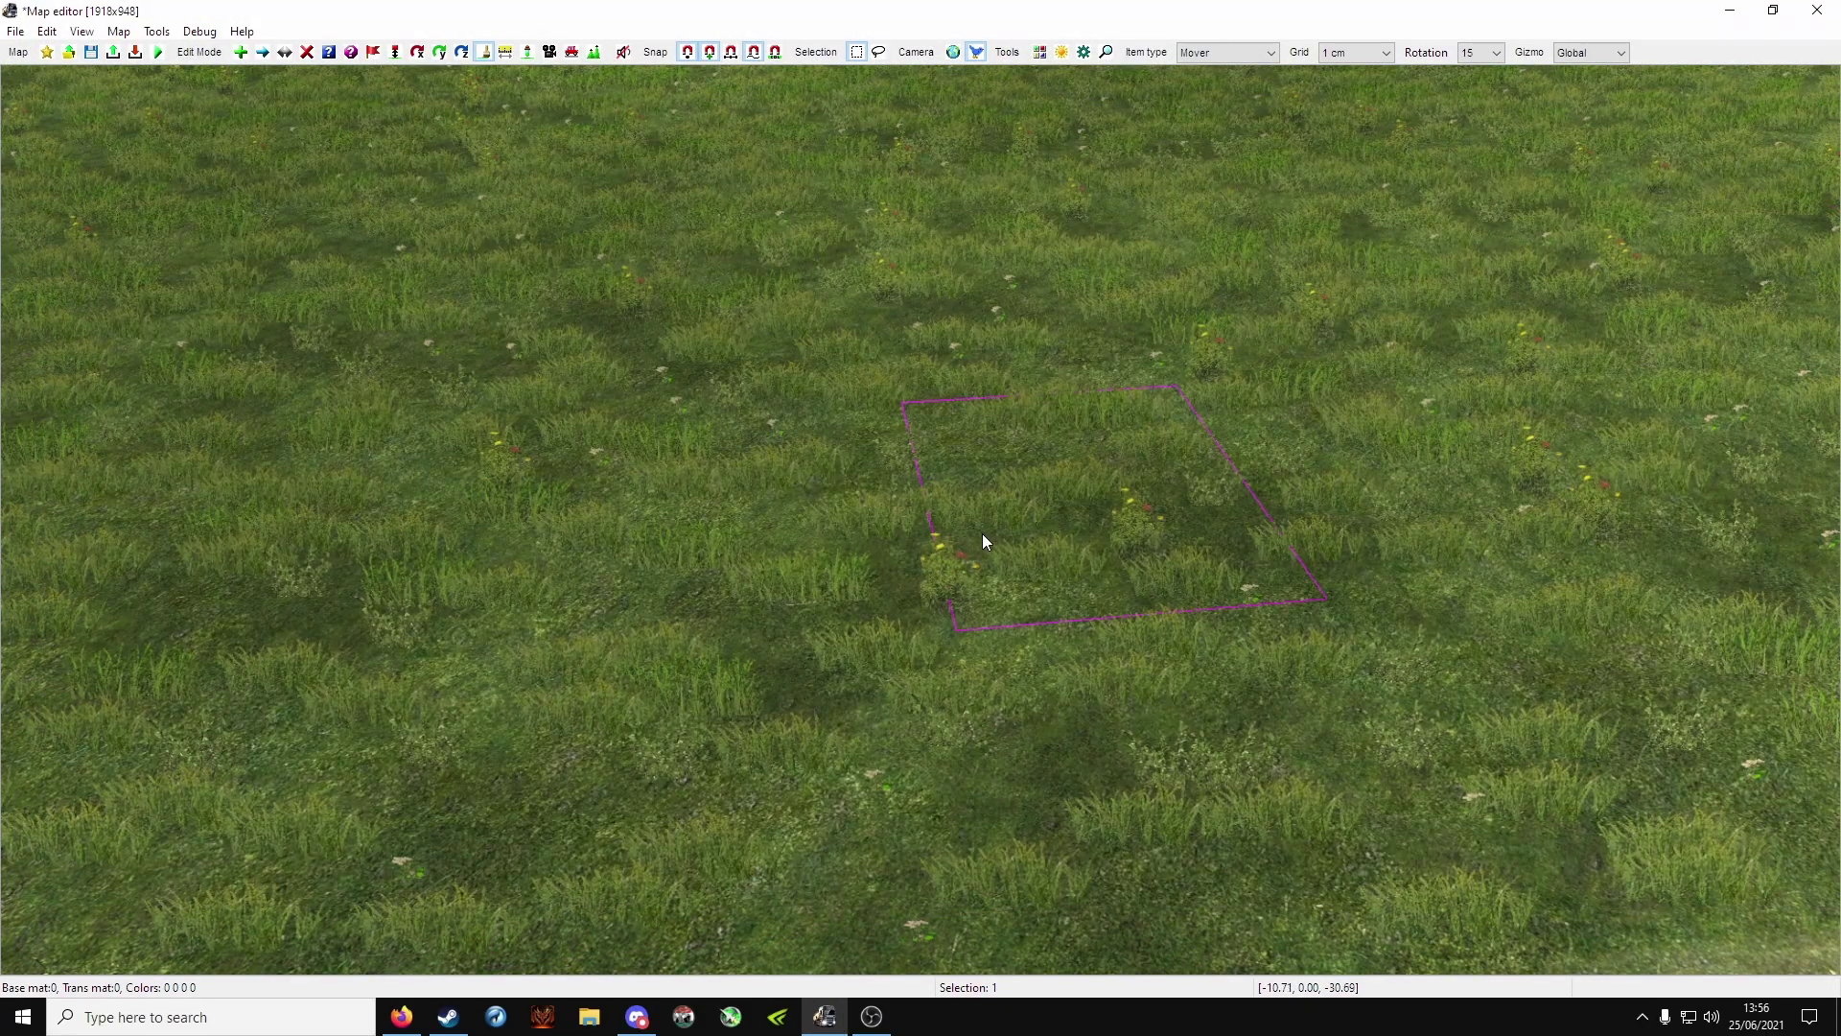
right_click(982, 533)
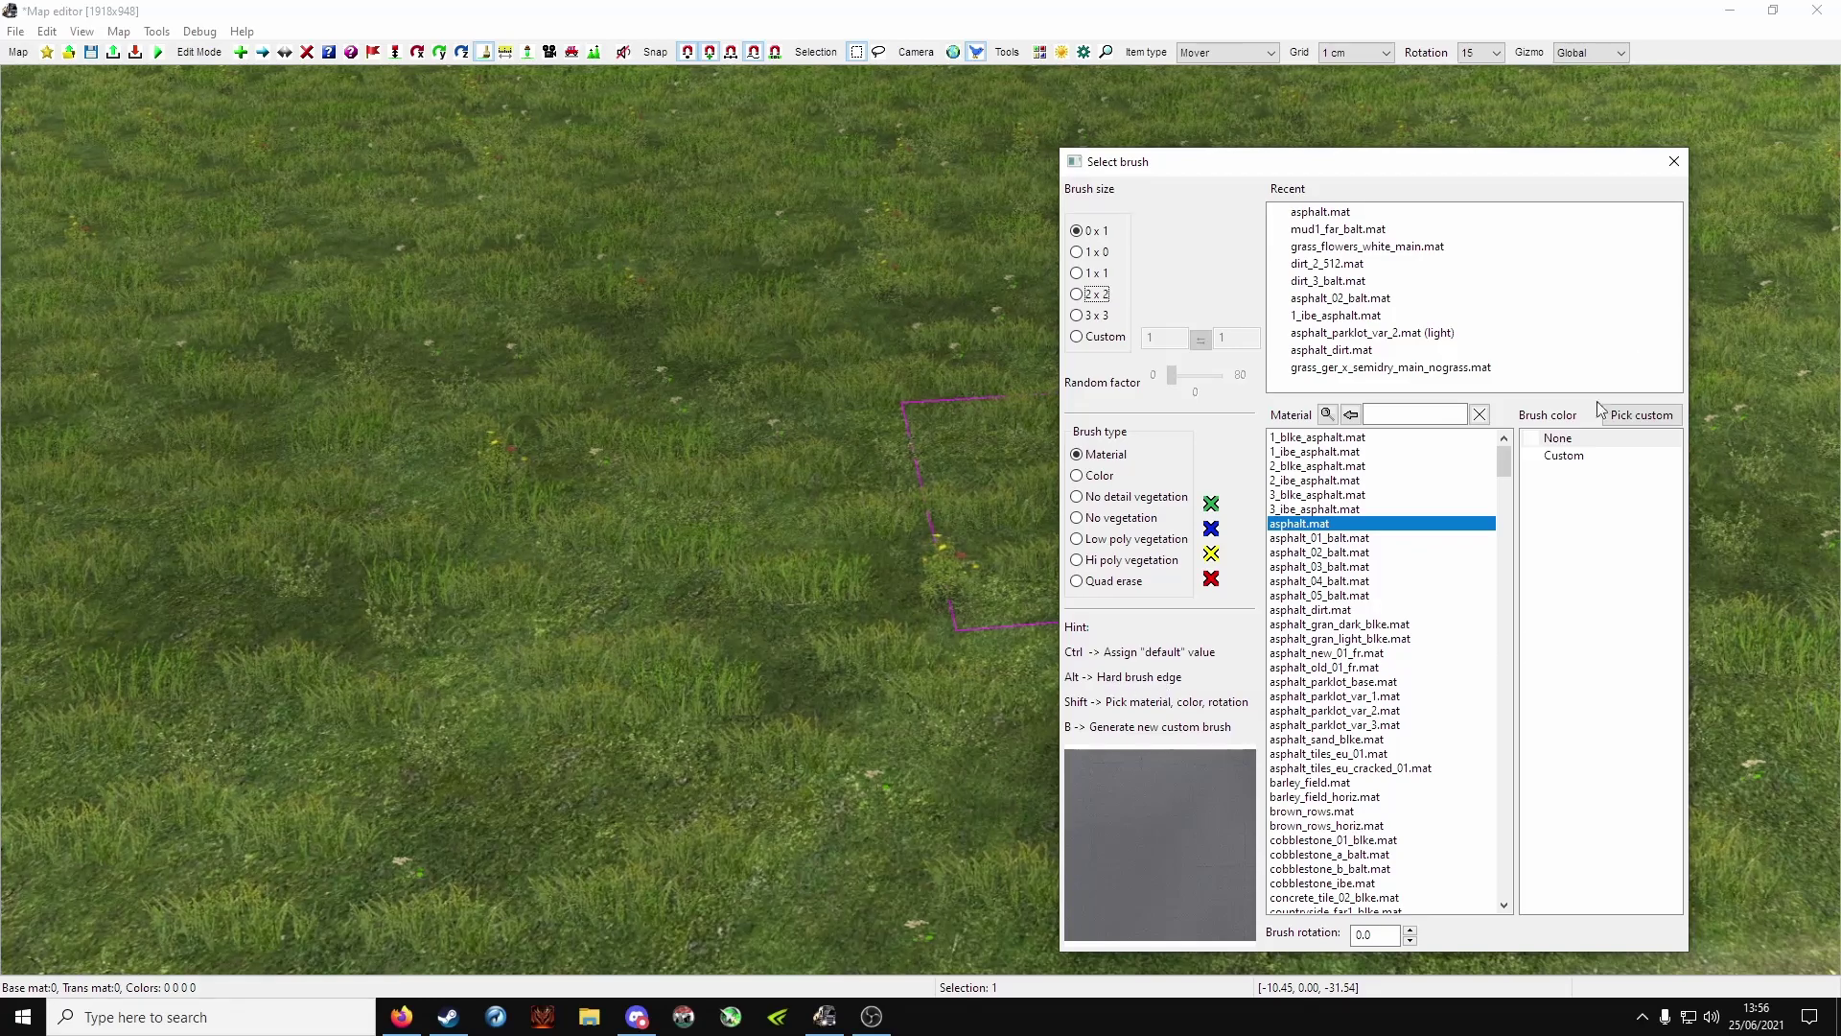
click(1675, 161)
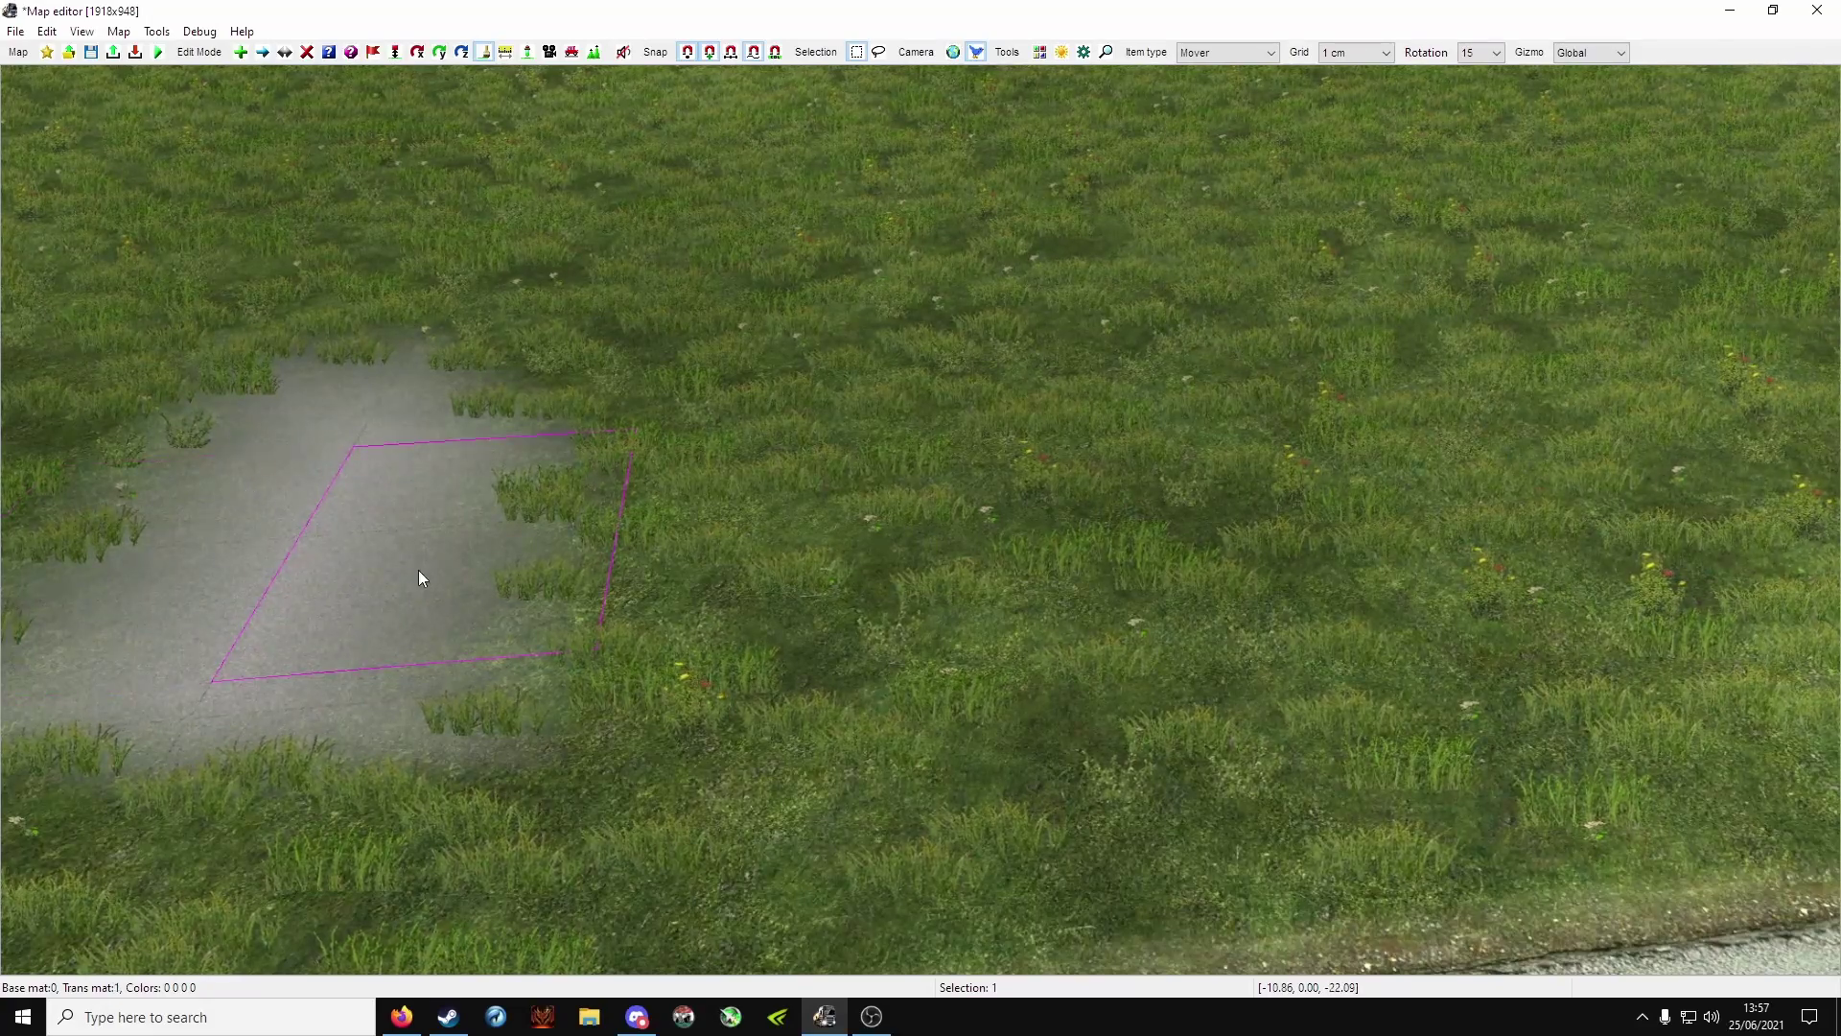
Paint separate asphalt.mat patches on the grass beside the road, trying both the soft and the hard brush edge.
drag(418, 569, 1103, 514)
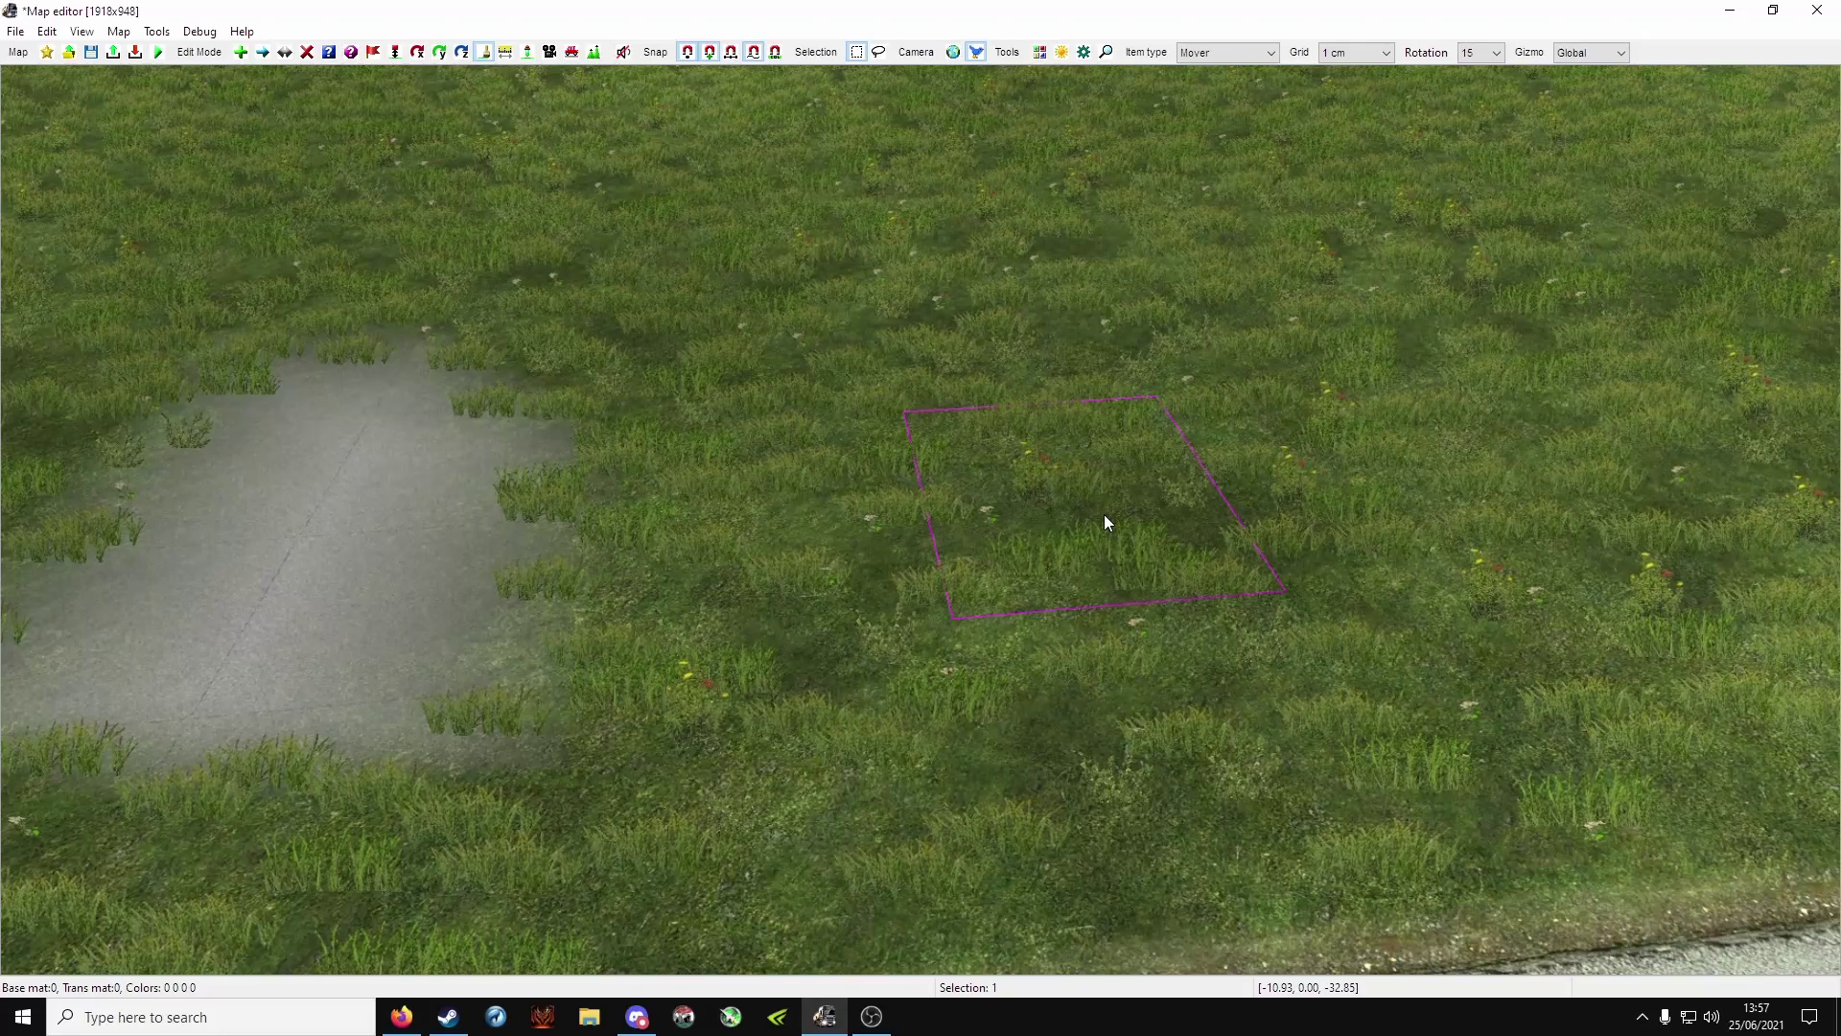
click(1103, 514)
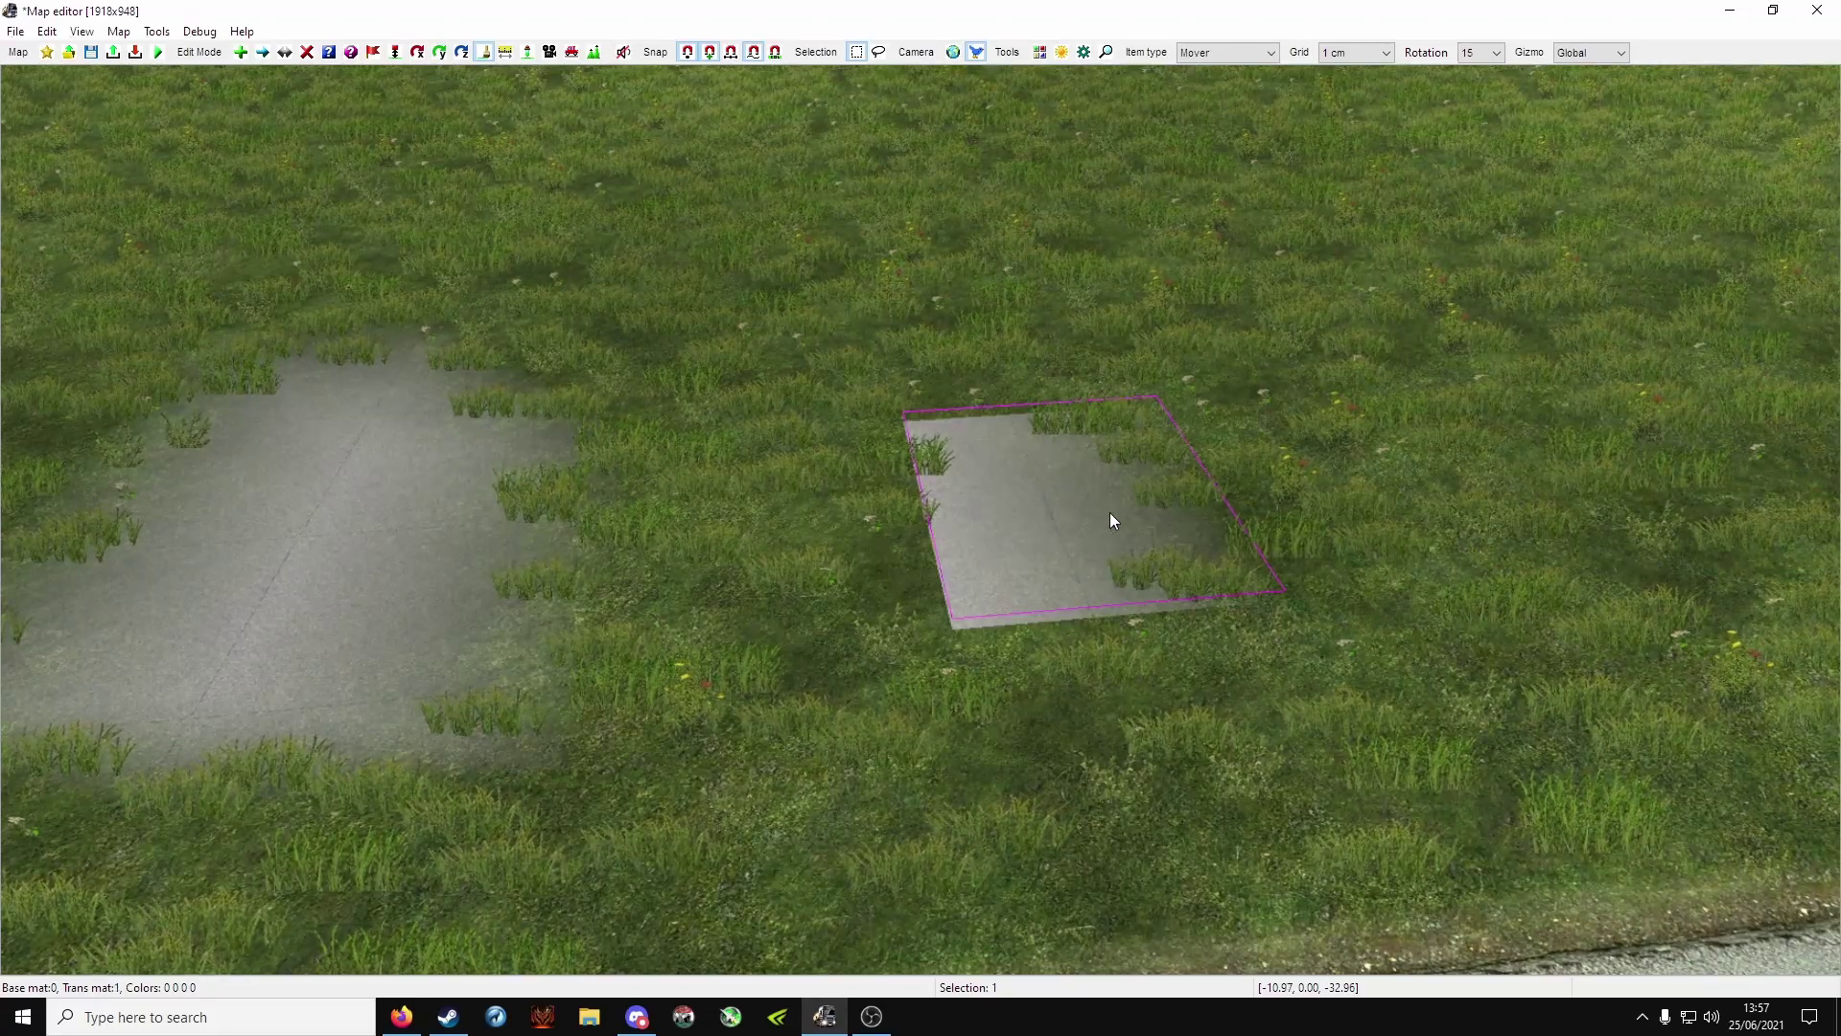
key(o)
right_drag(555, 530, 1010, 491)
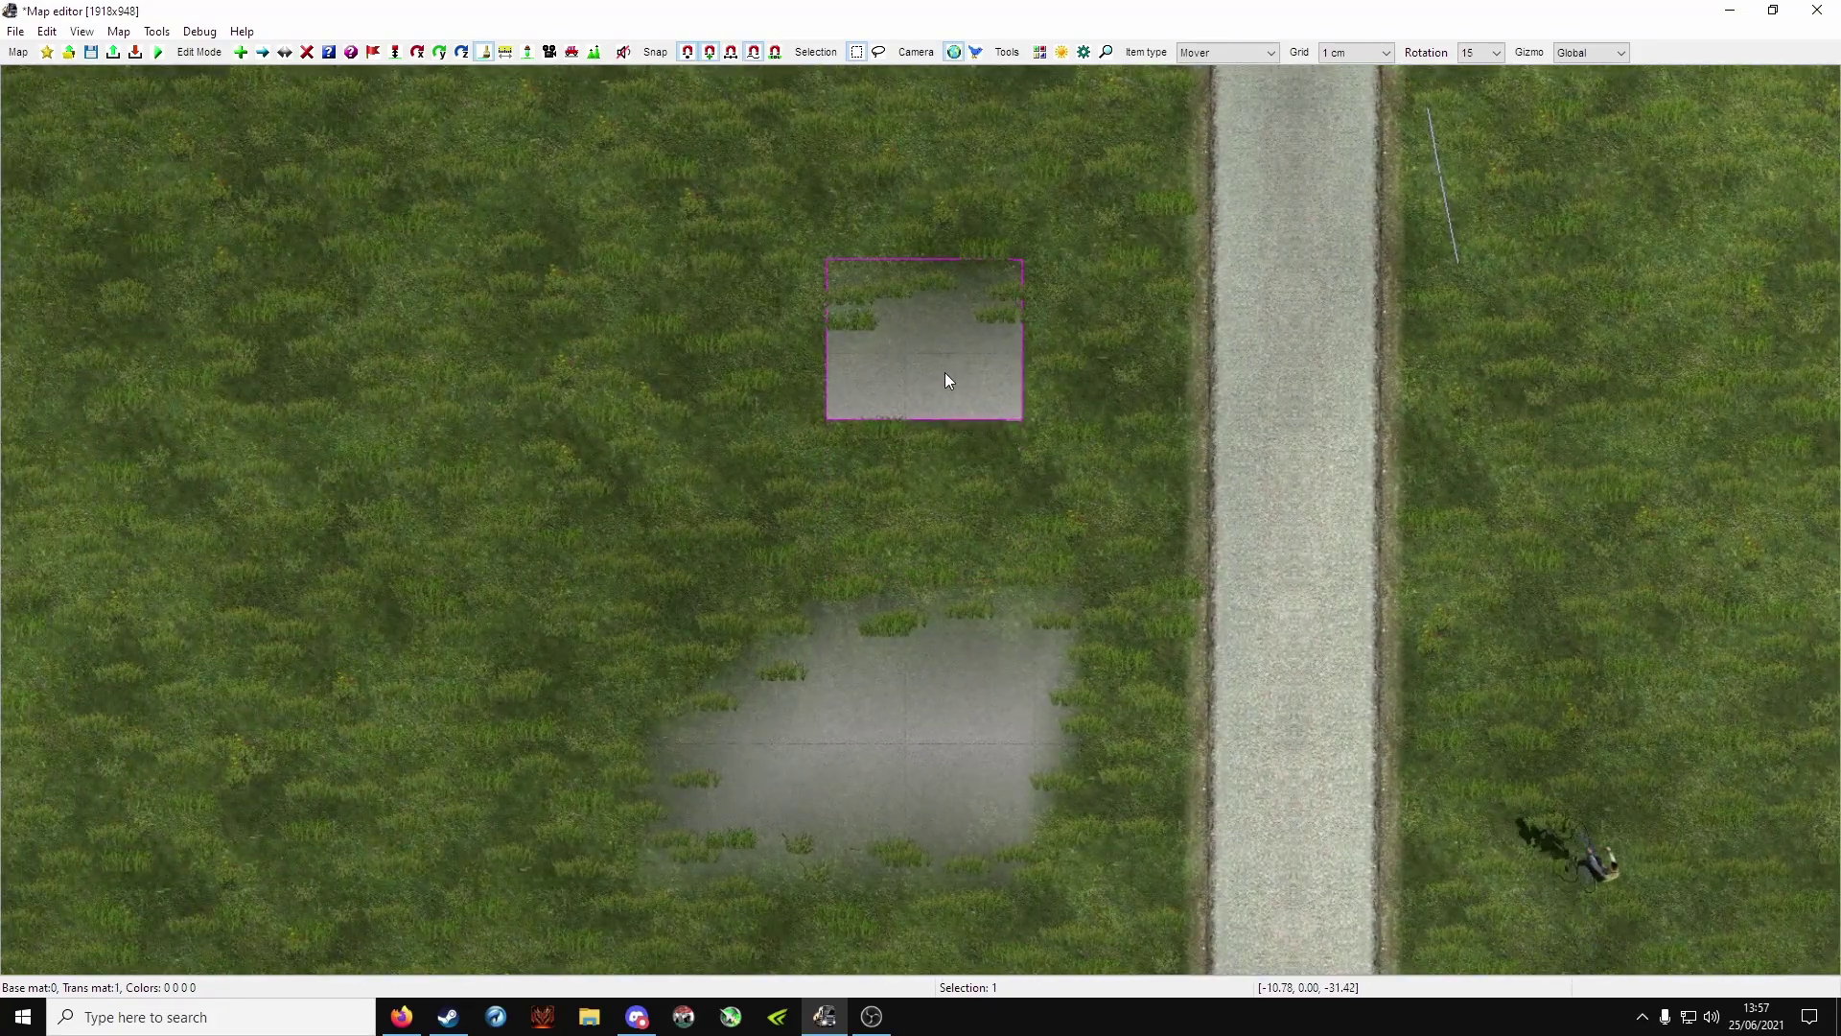
drag(945, 403, 929, 705)
right_drag(689, 504, 1116, 563)
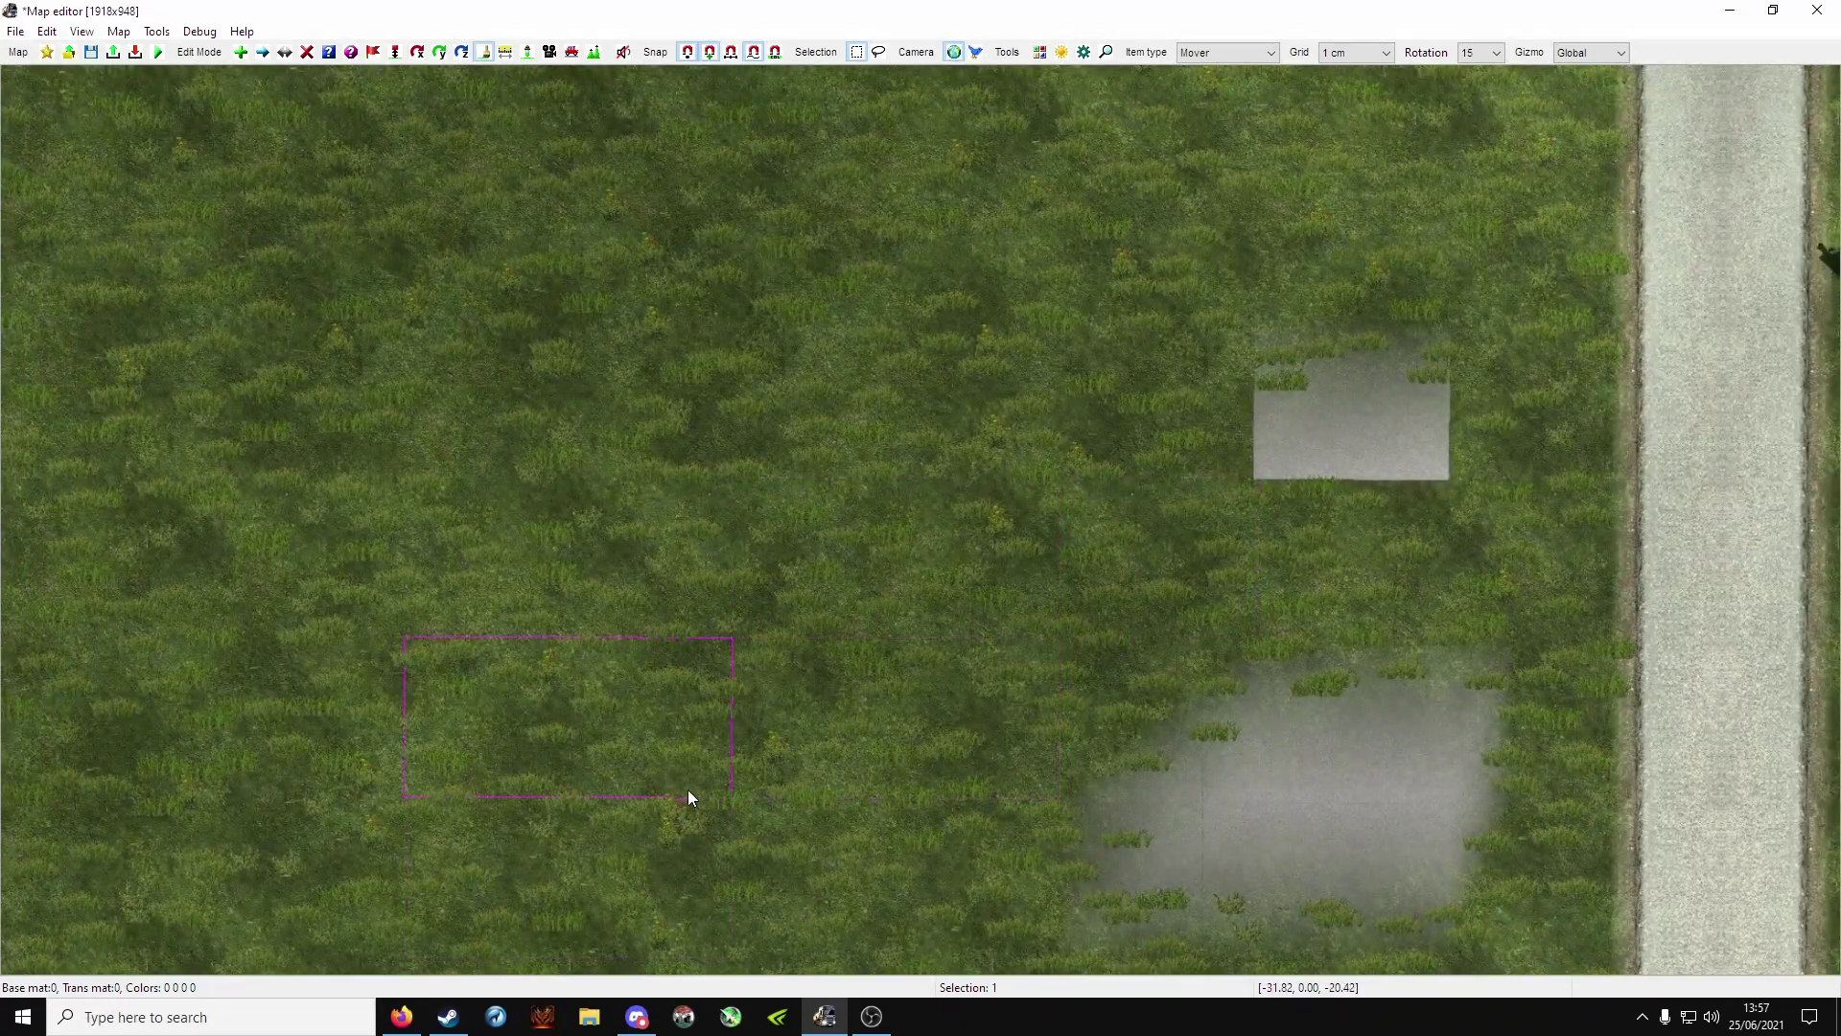
click(665, 736)
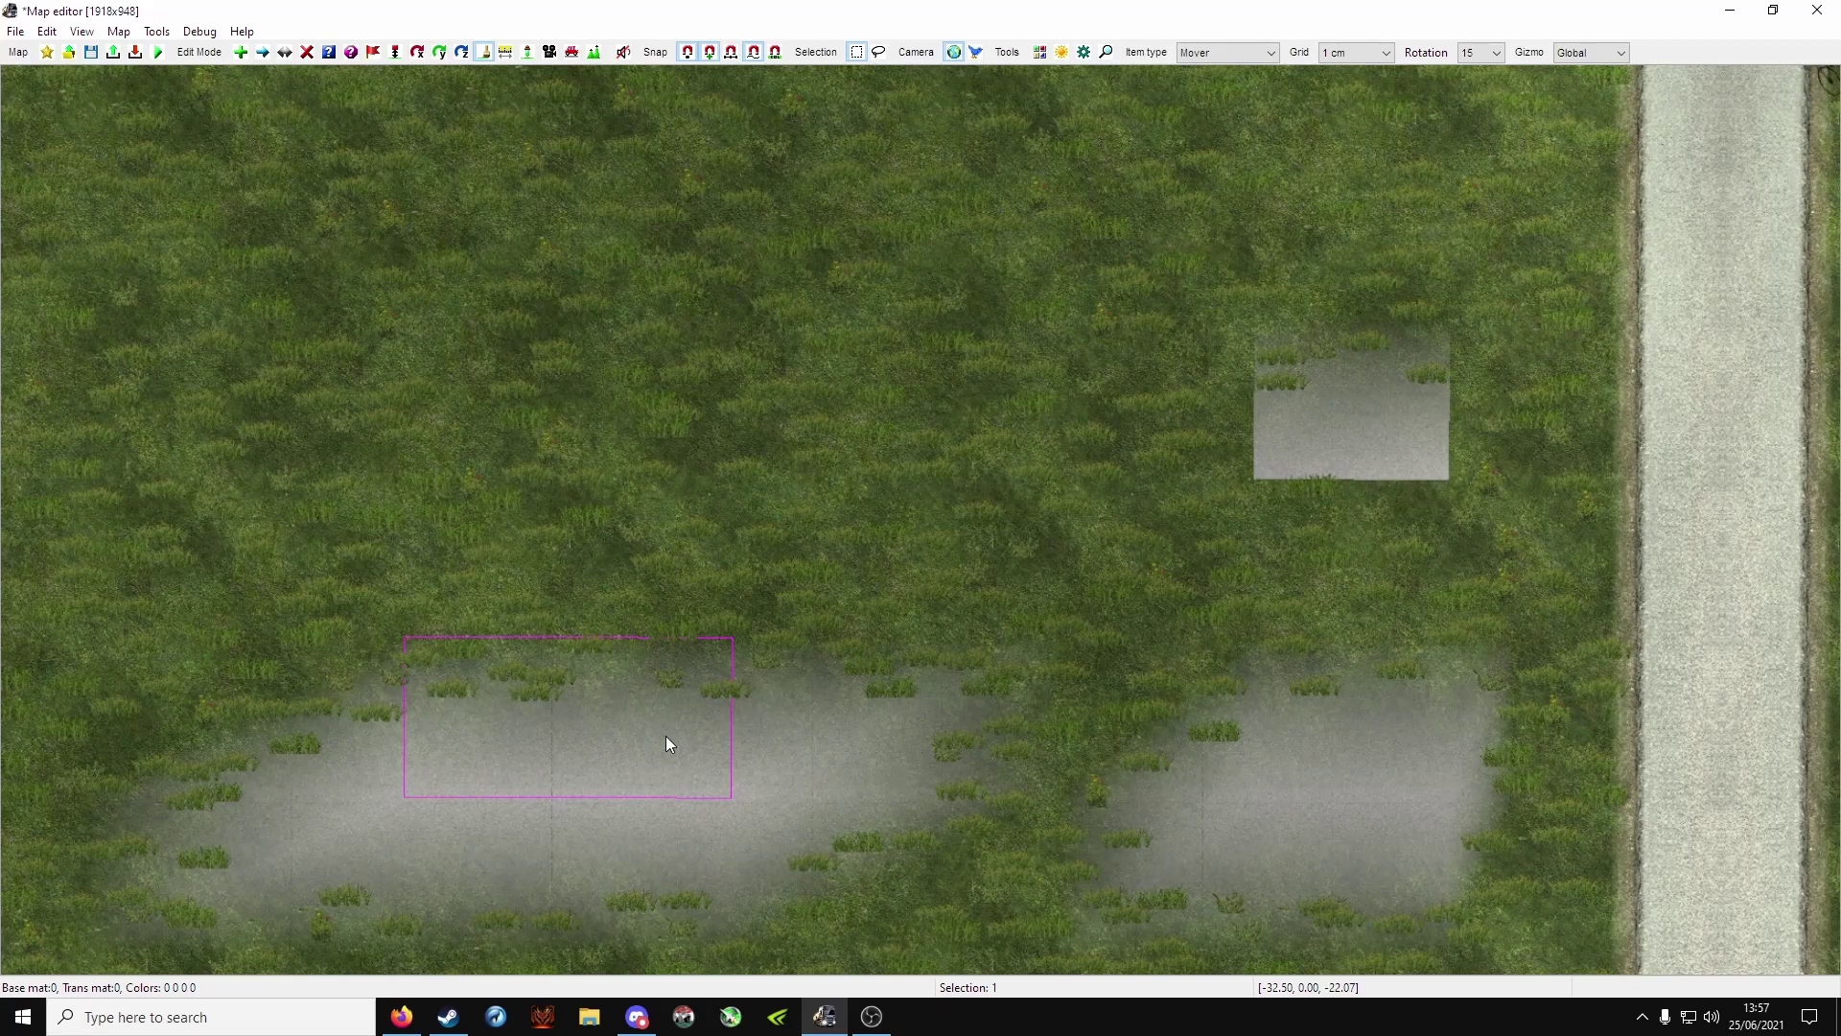
drag(666, 736, 901, 458)
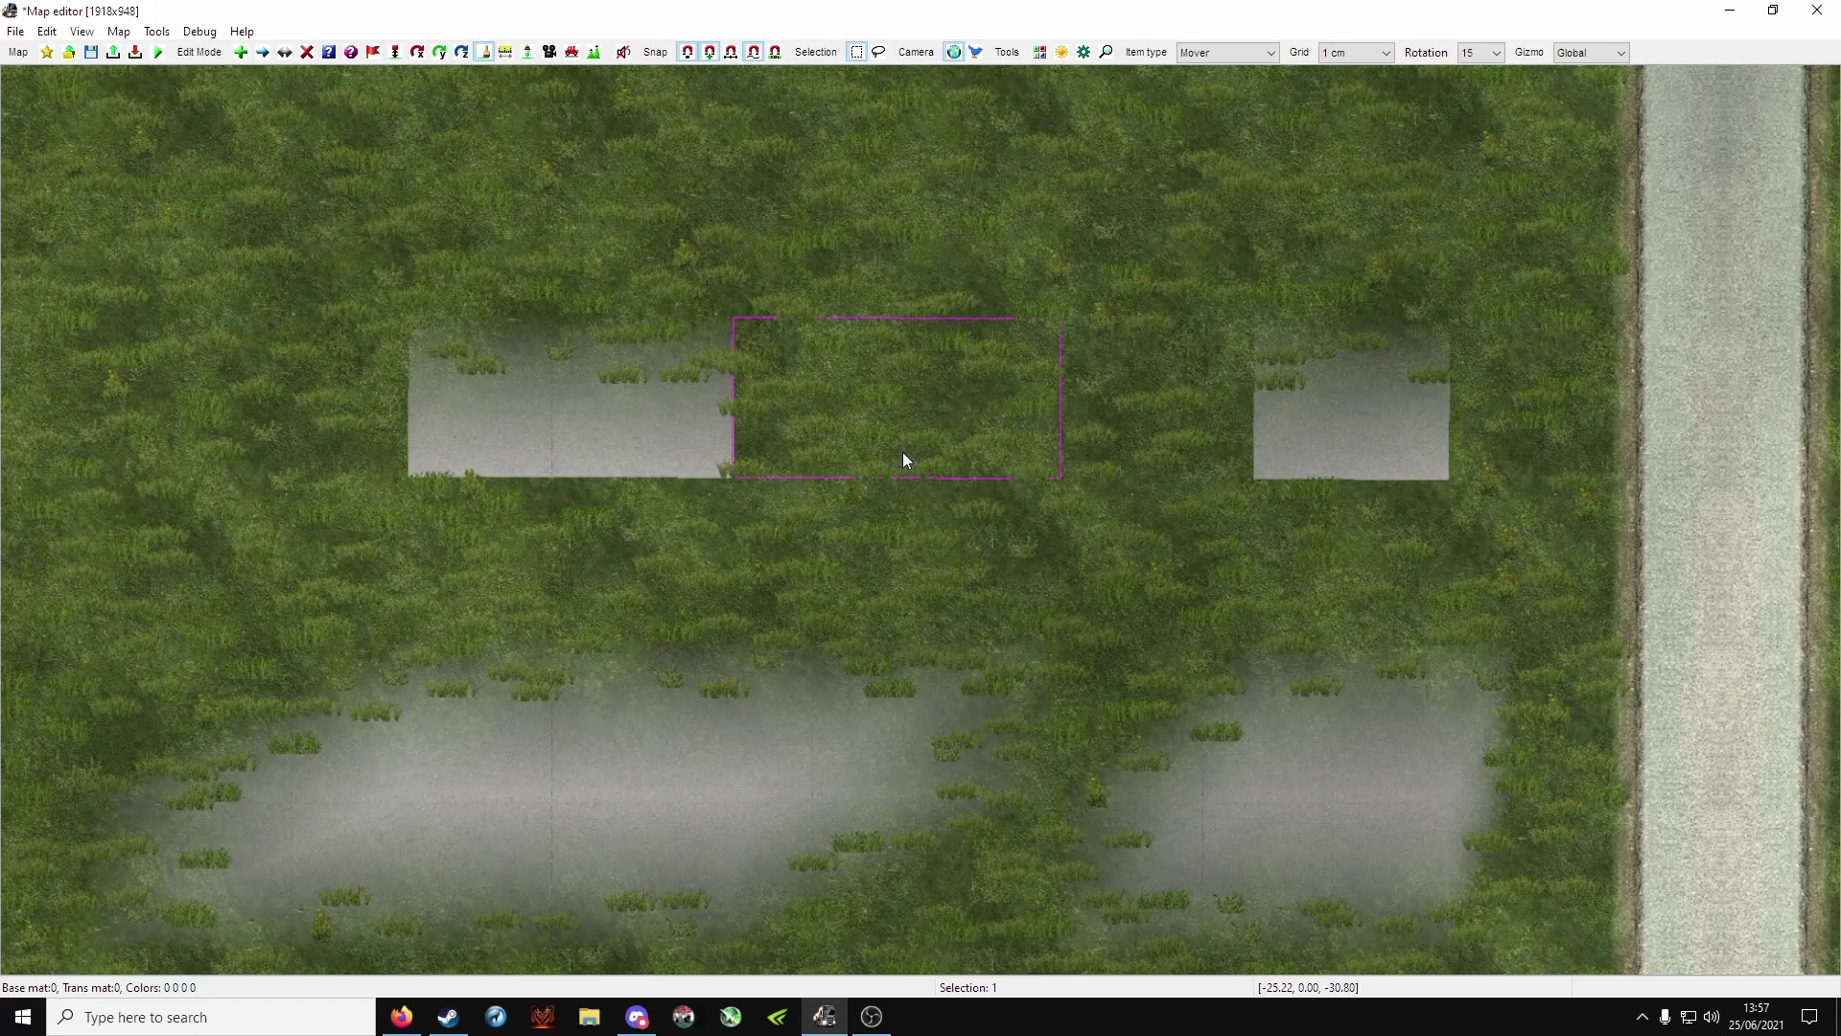
Undo all the soft-edged and hard-edged asphalt patches on the grass.
key(ctrl+z)
key(ctrl+z)
key(ctrl+z)
key(ctrl+z)
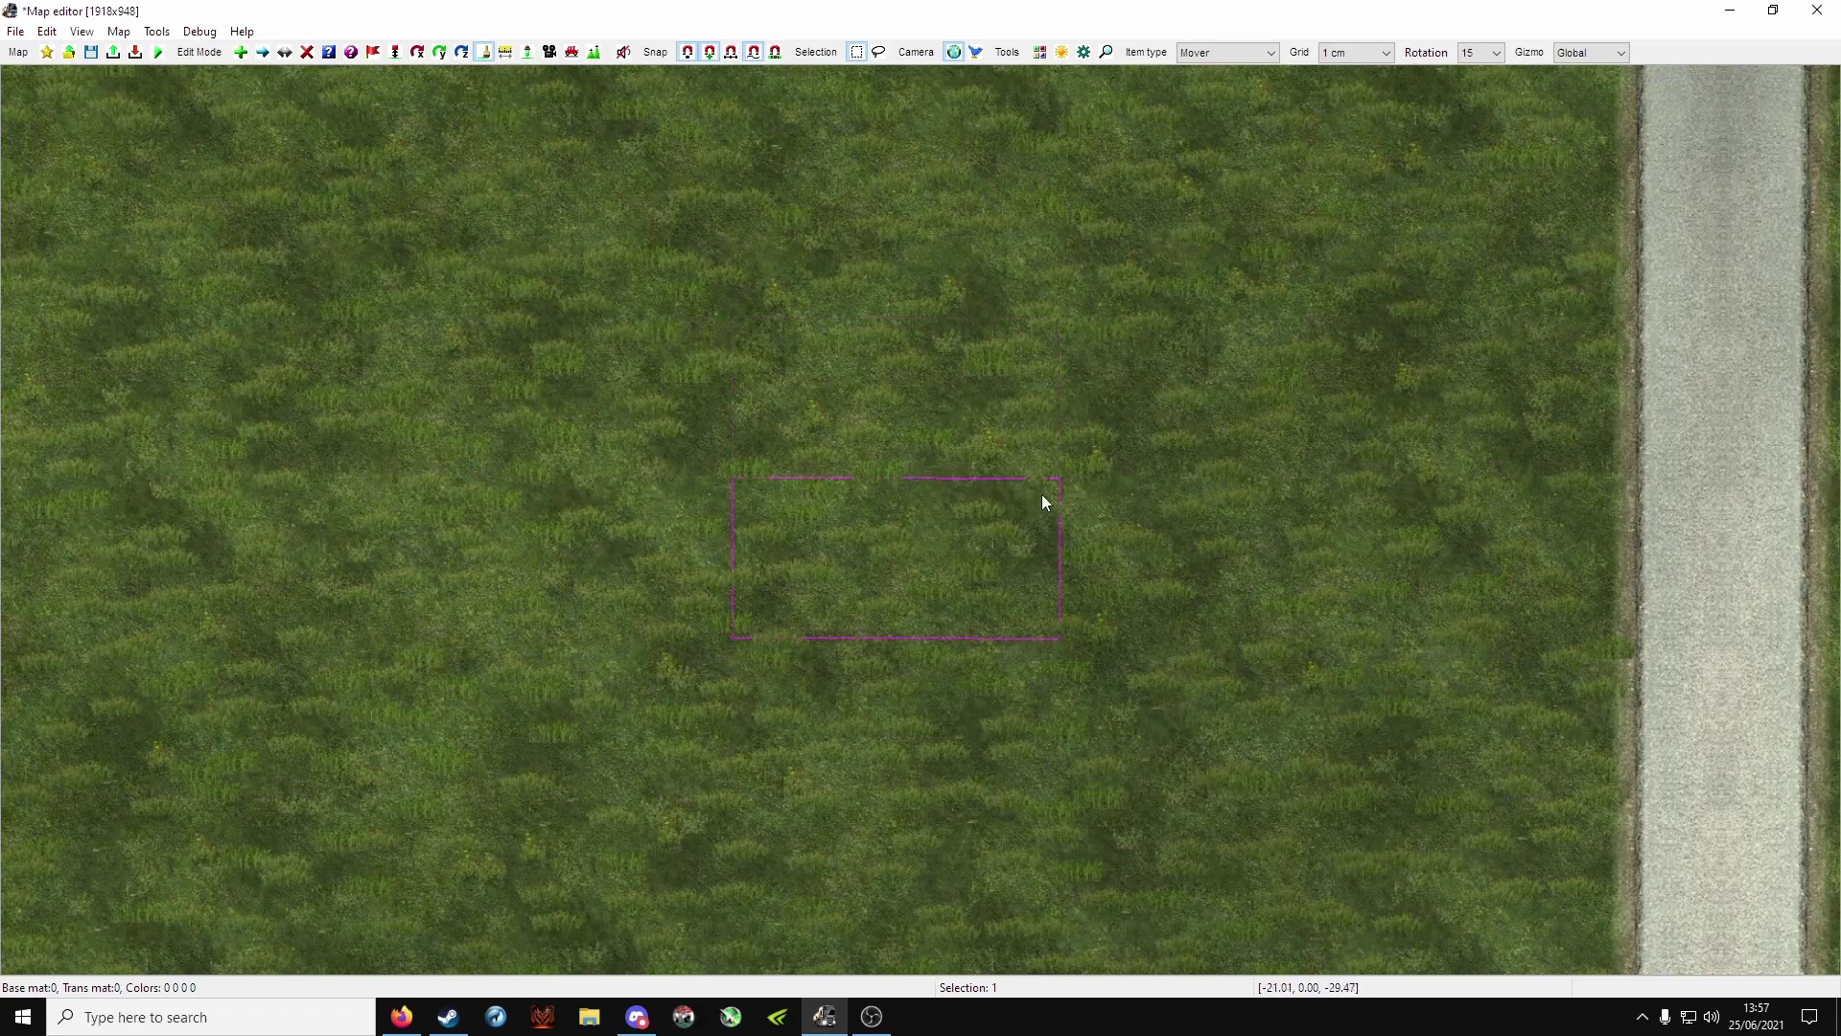
Try to spawn a car on the narrow road with the Traffic Tool's Access / Spawning mode, and leave the tool.
key(p)
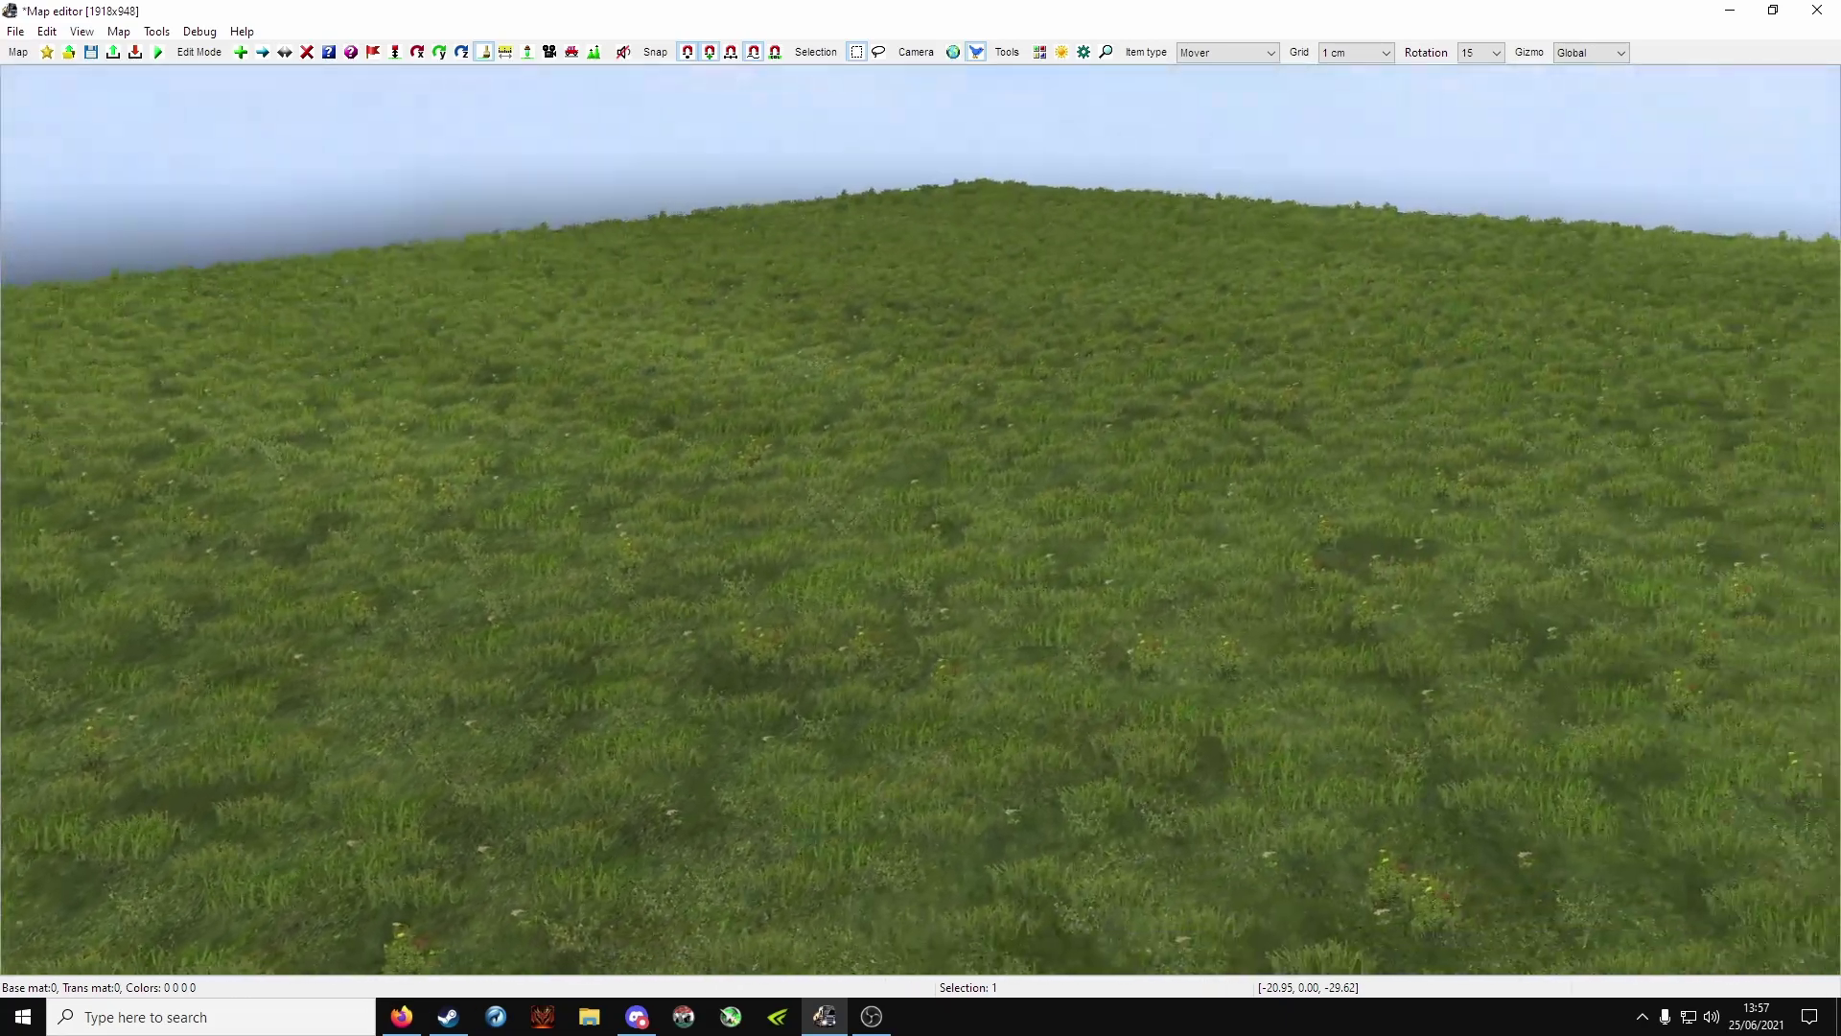
key(KP_6)
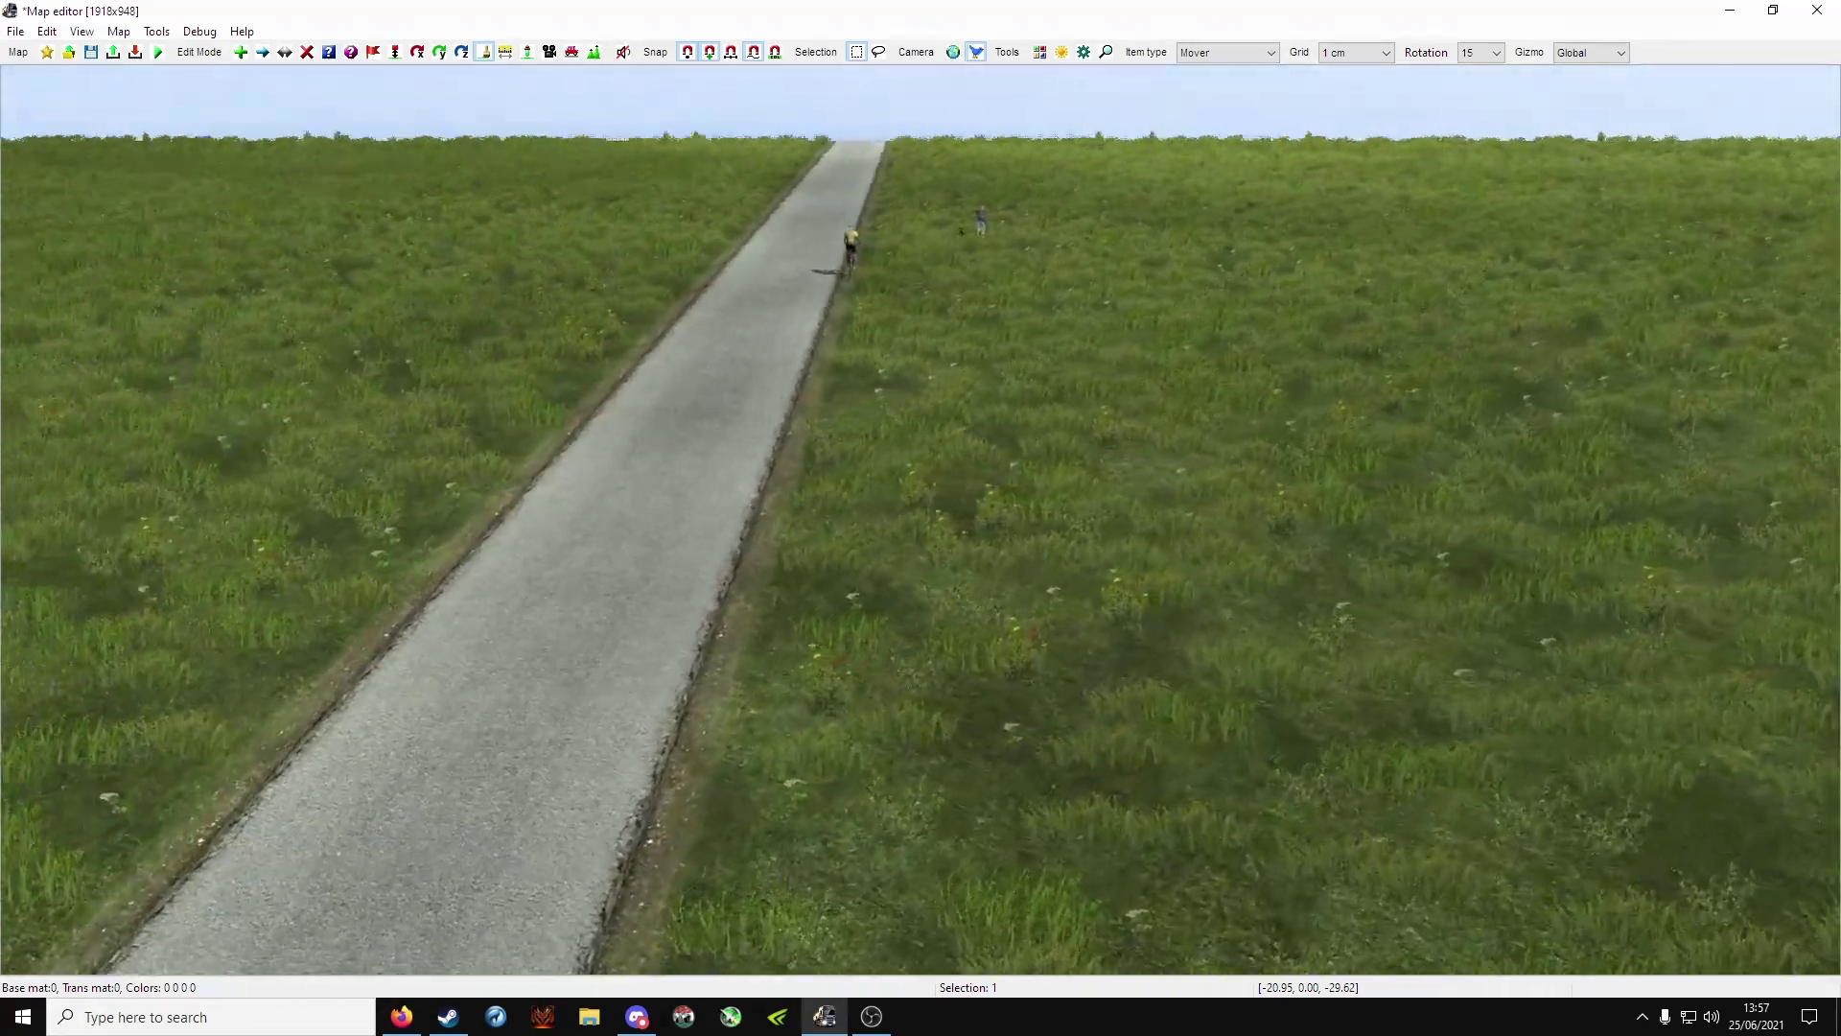
key(KP_6)
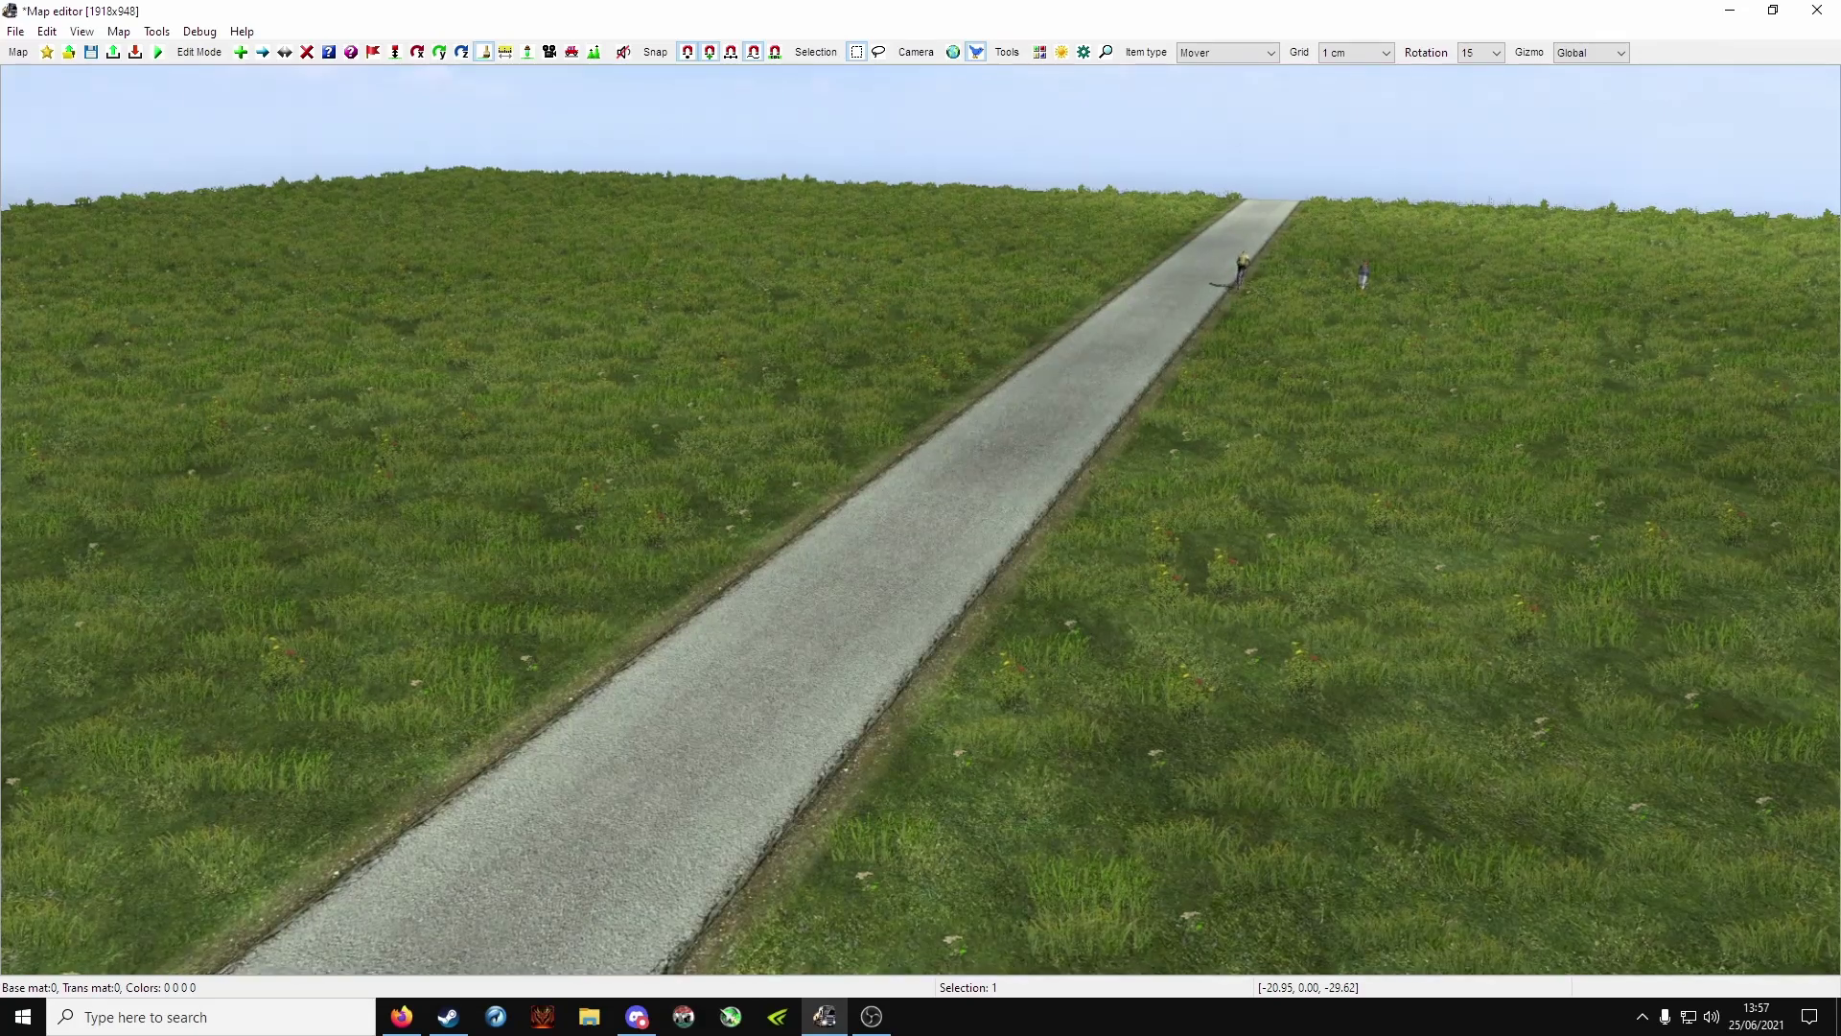
key(p)
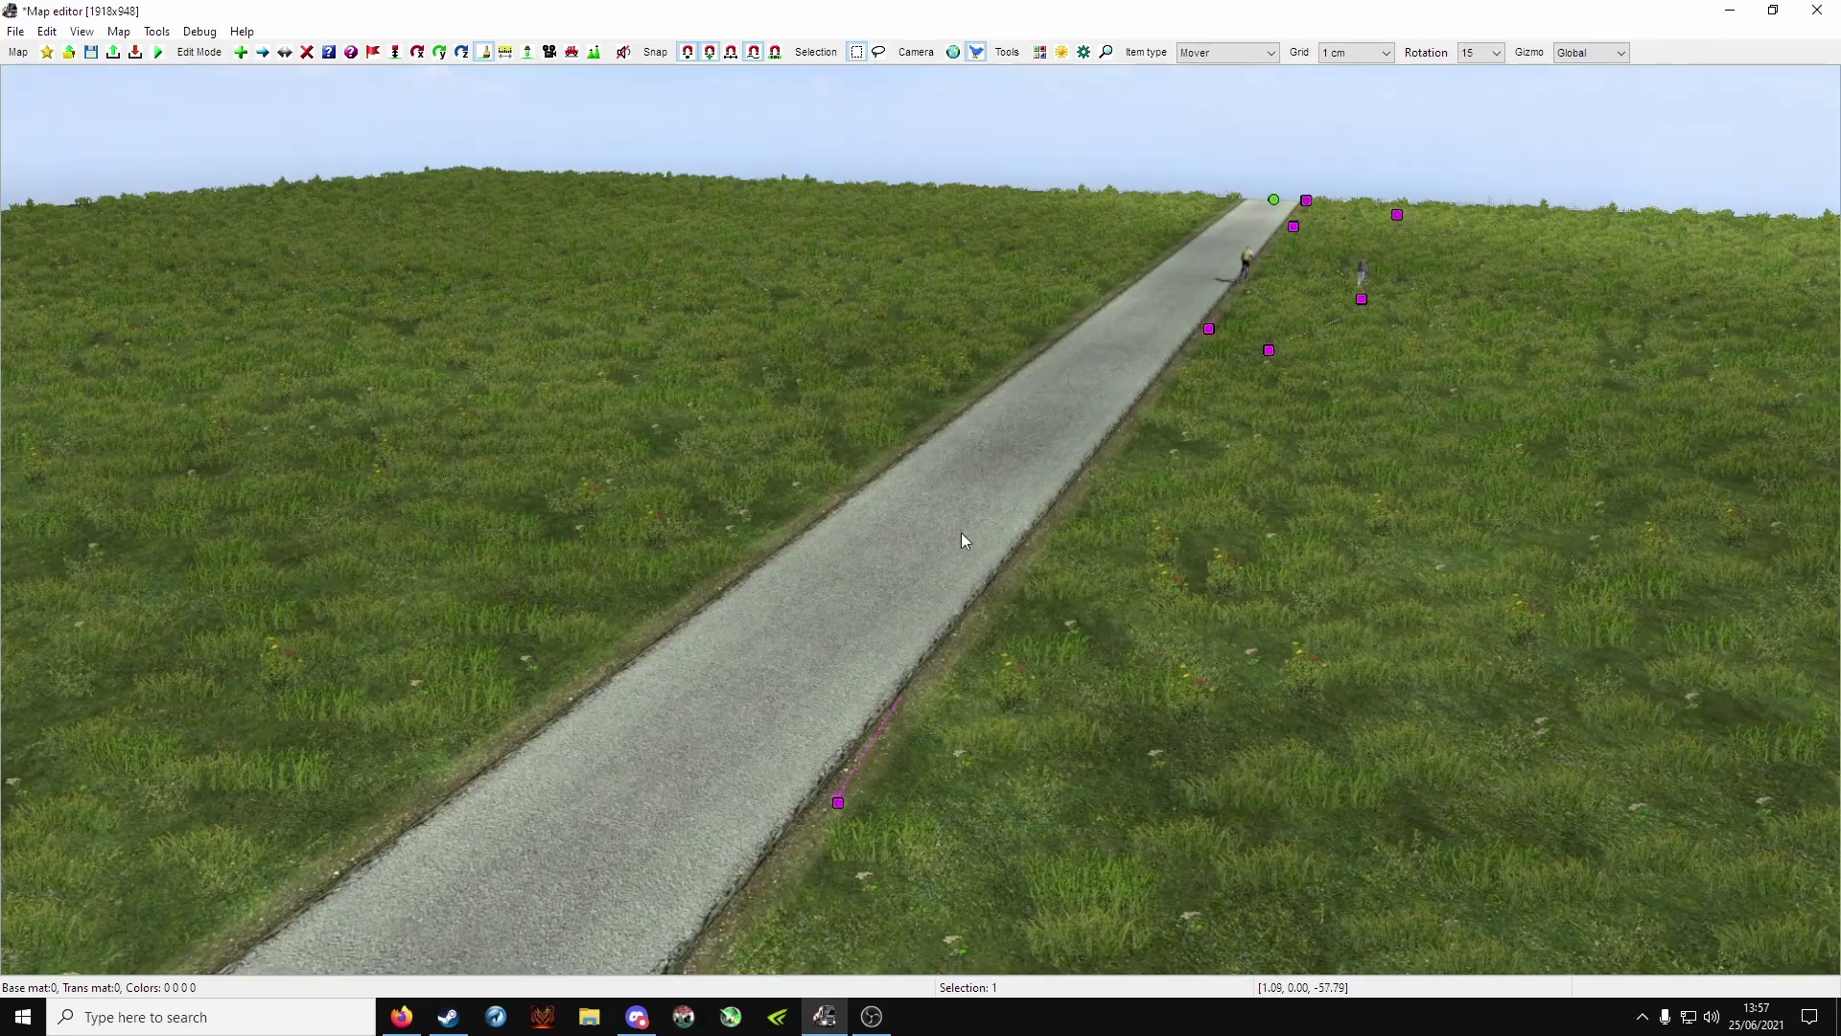
click(572, 52)
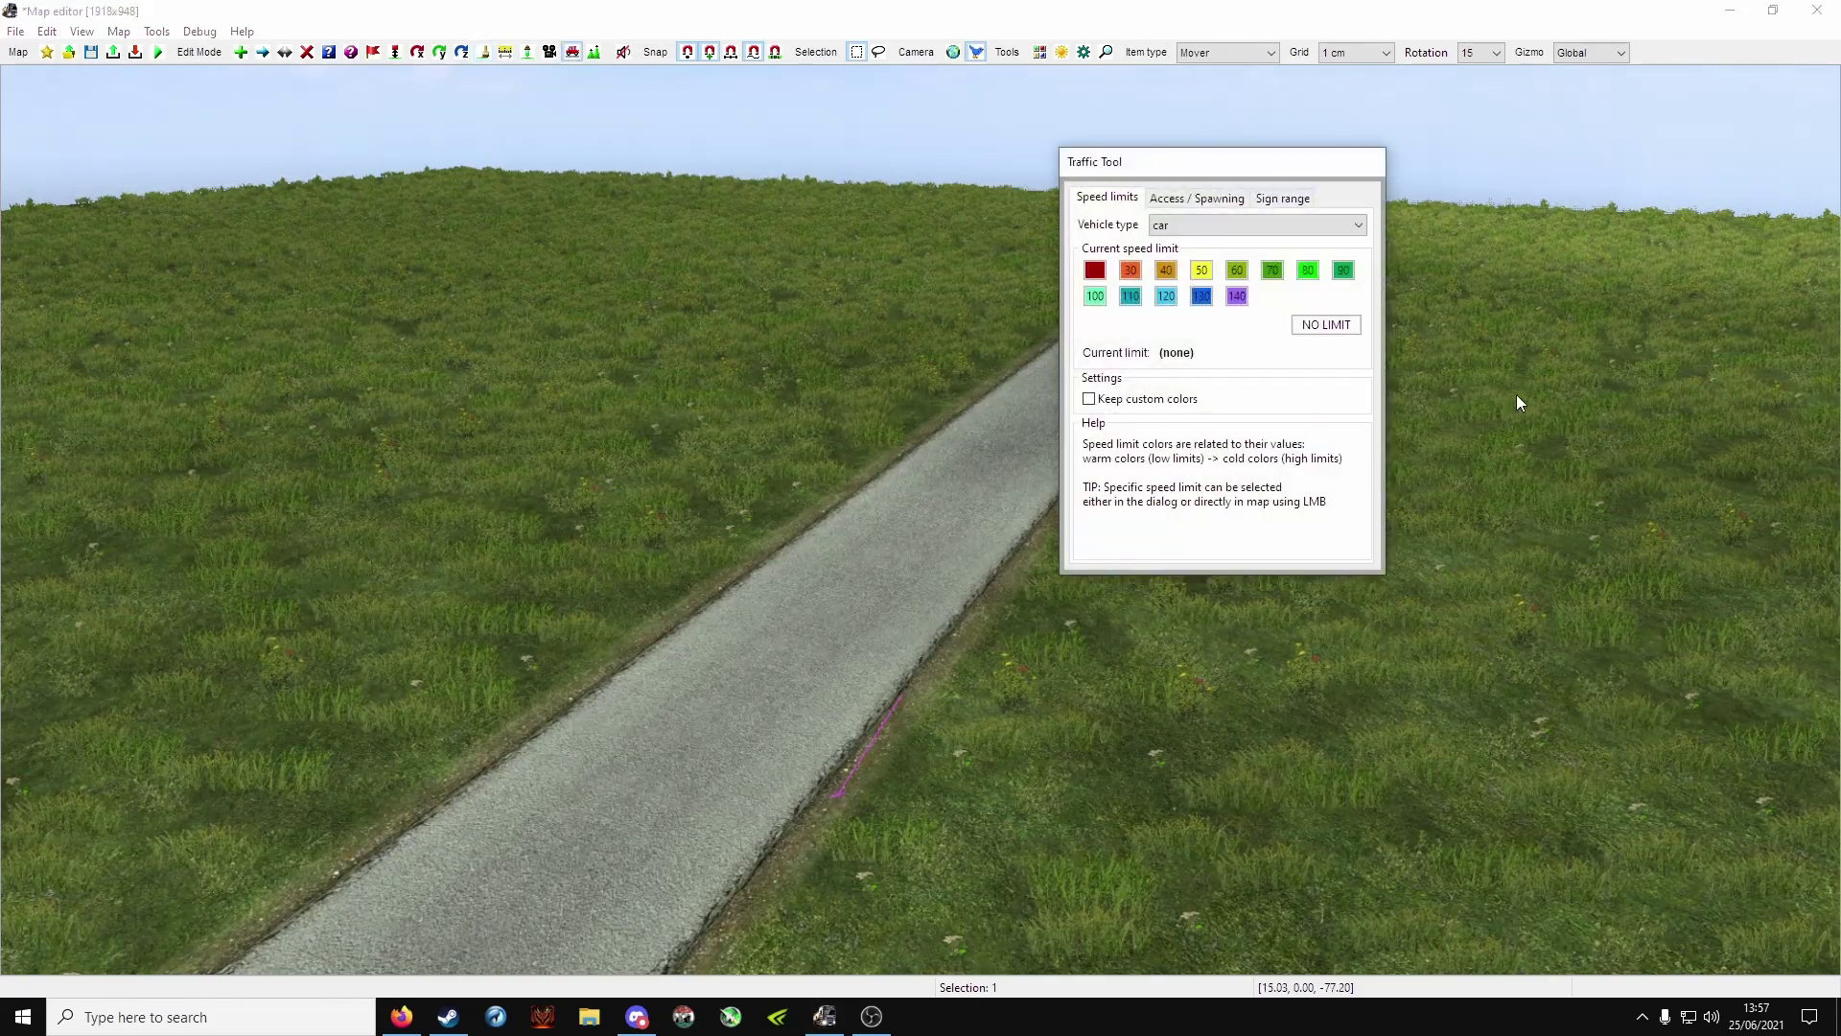
click(1201, 199)
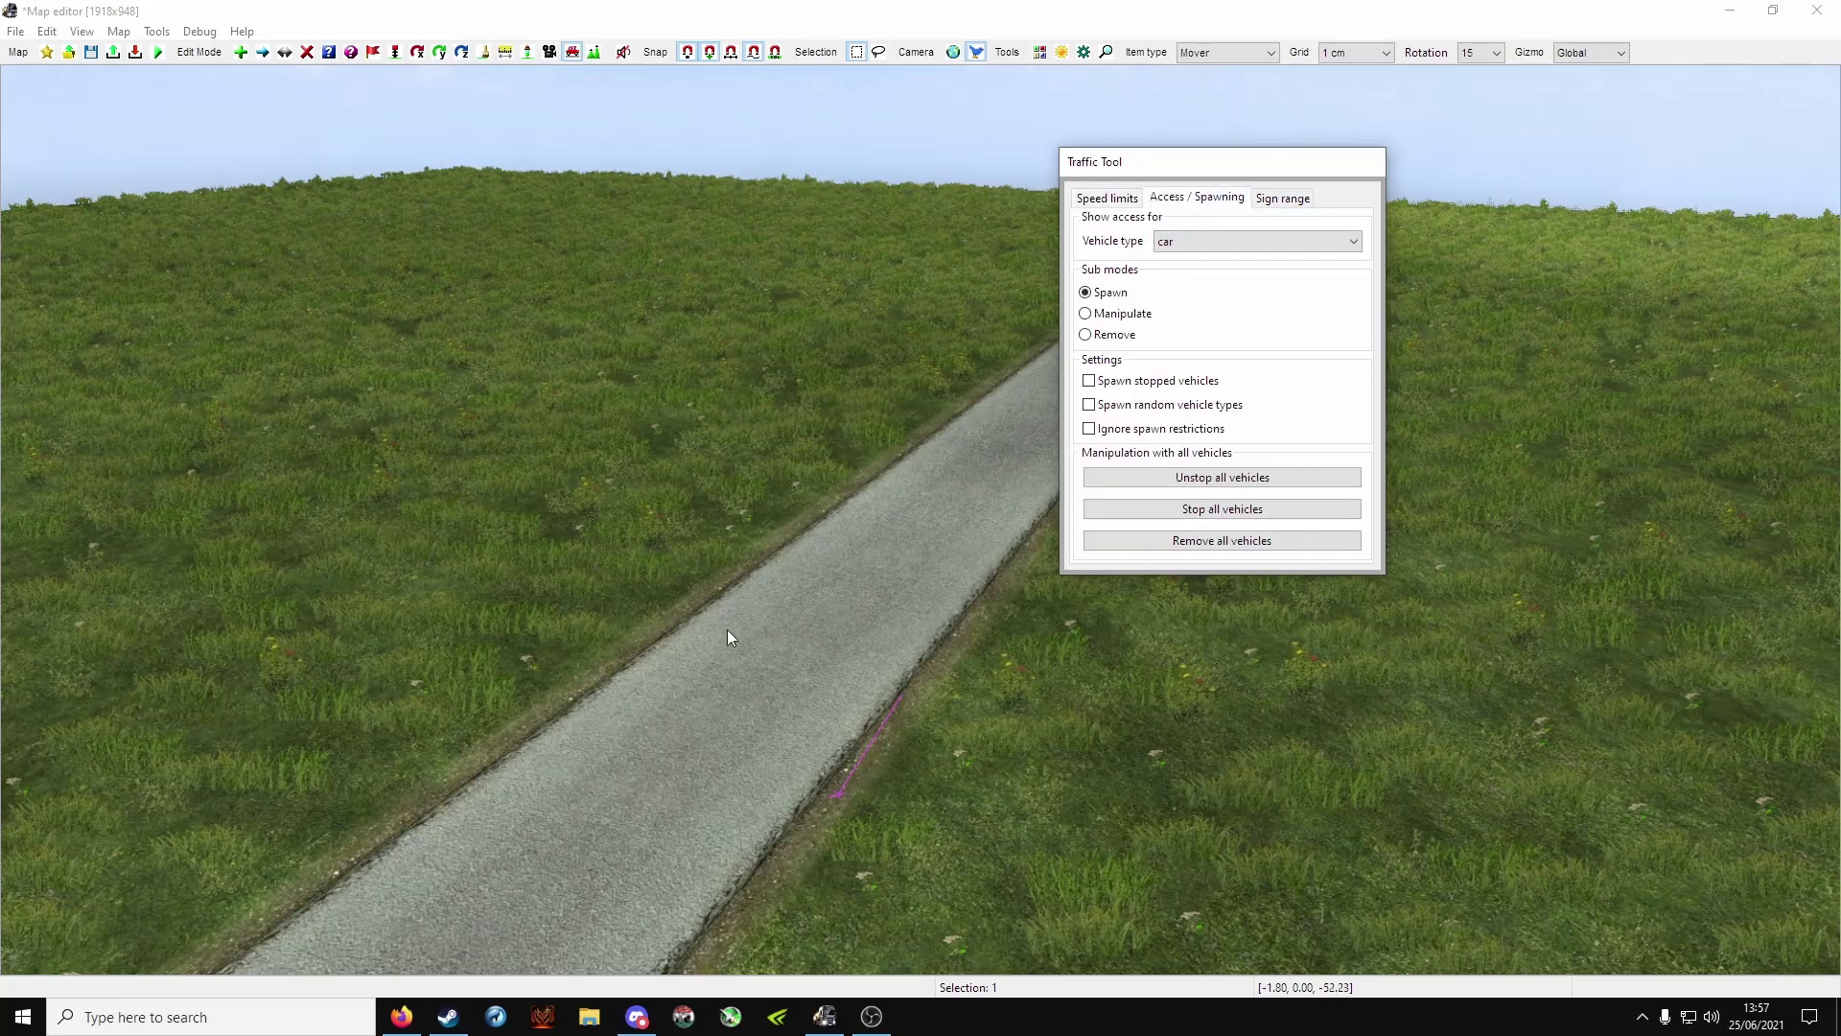
click(732, 694)
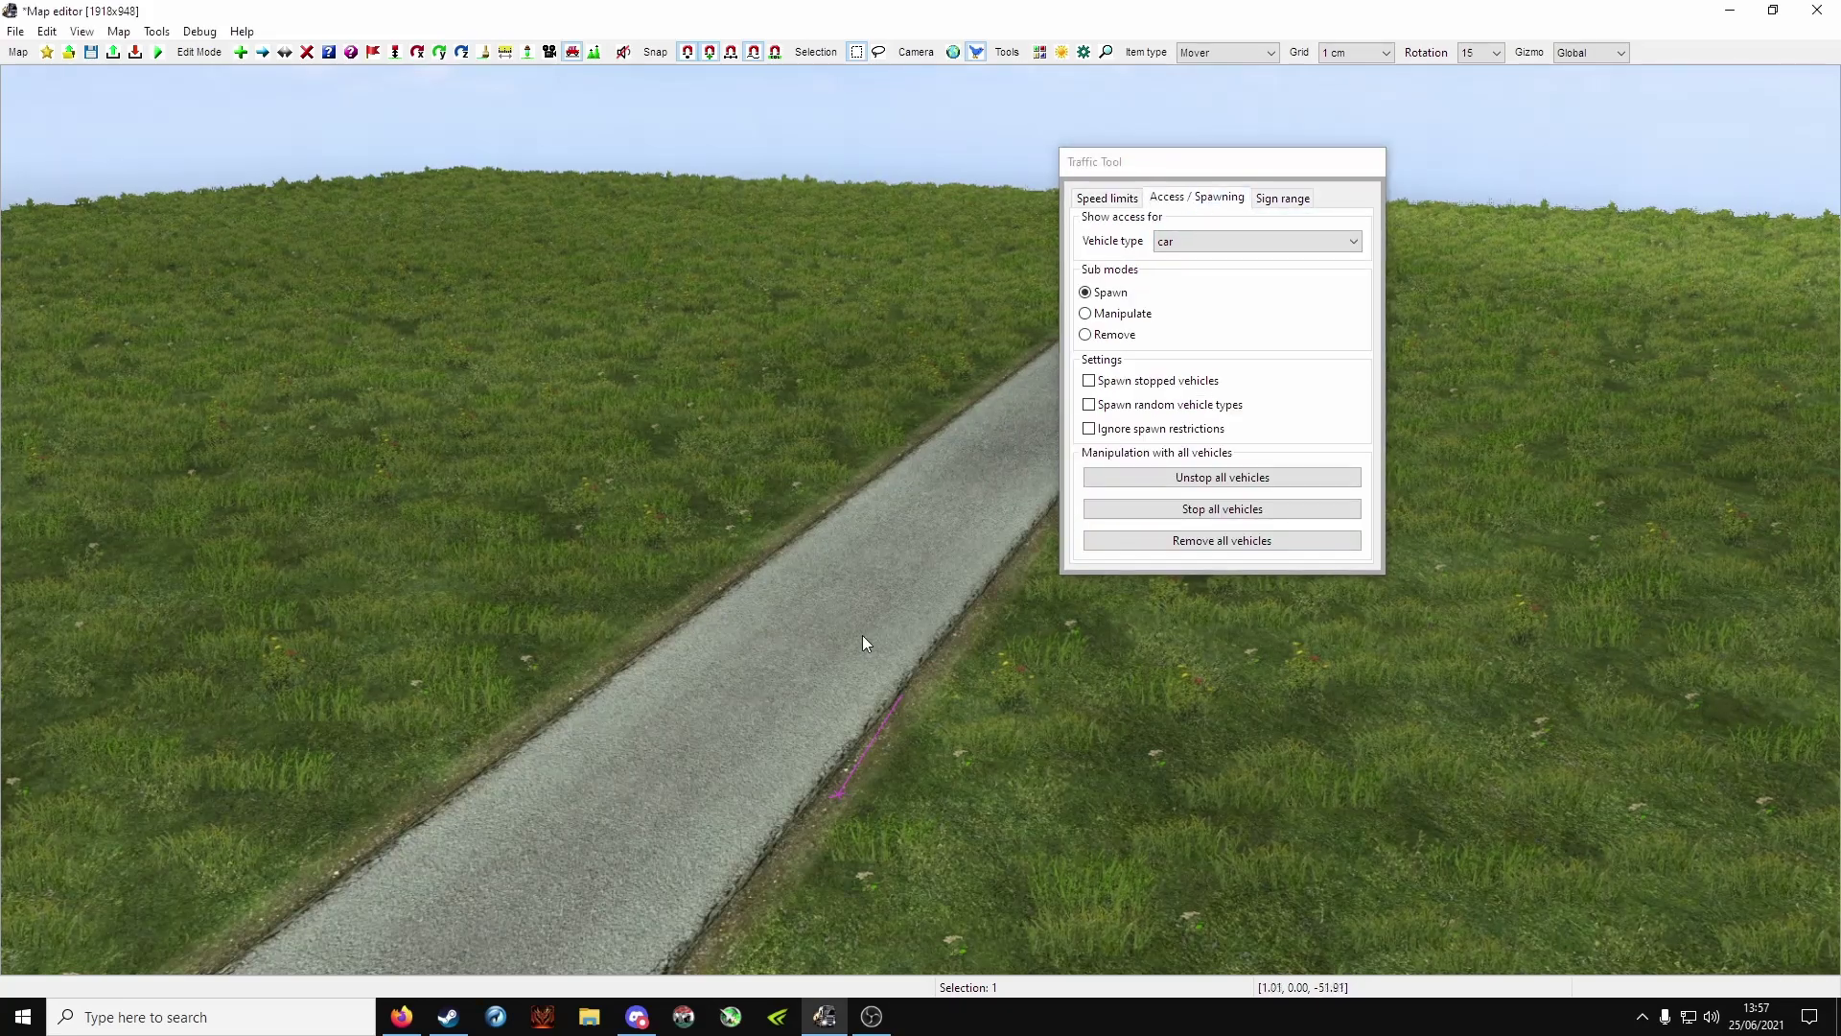
mouse_move(942, 525)
right_down()
mouse_move(901, 526)
mouse_move(942, 526)
right_up()
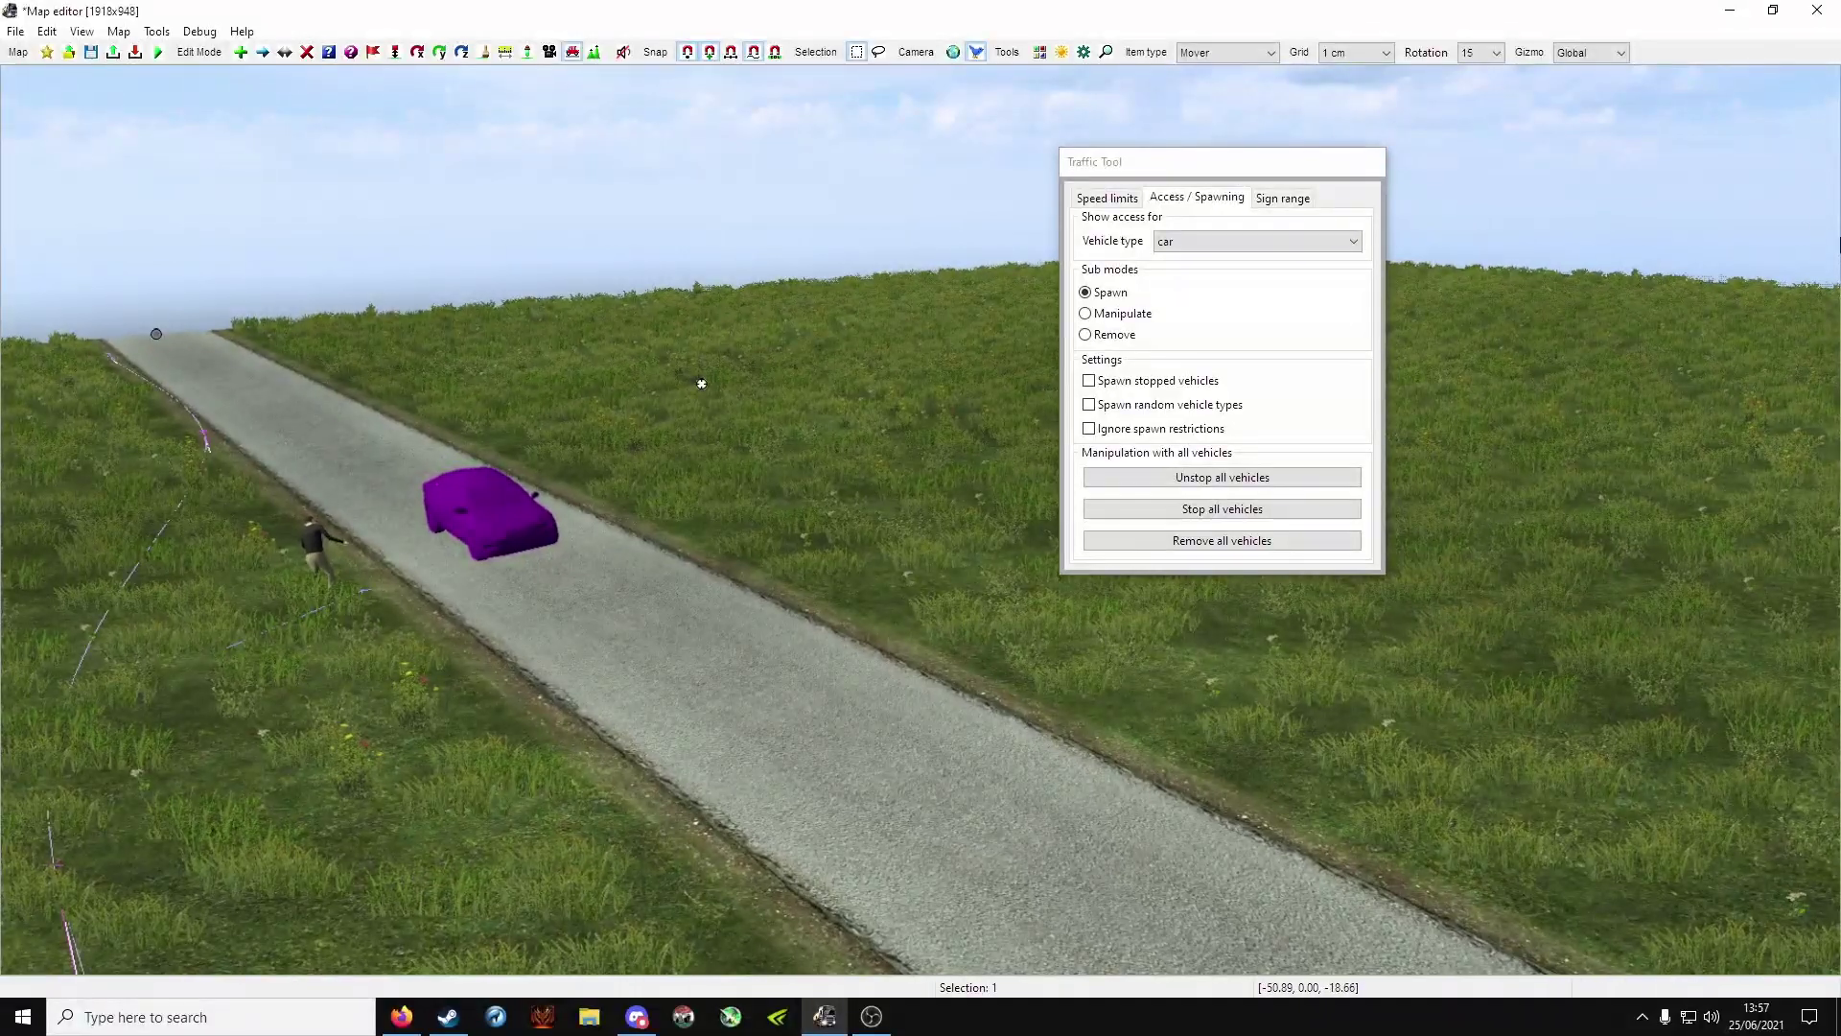
key(Escape)
Change the narrow road's type to ger hw 2 lanes 2m offset tmpl and apply it.
right_drag(1440, 265, 1410, 235)
right_drag(921, 525, 1072, 579)
key(p)
right_click(724, 804)
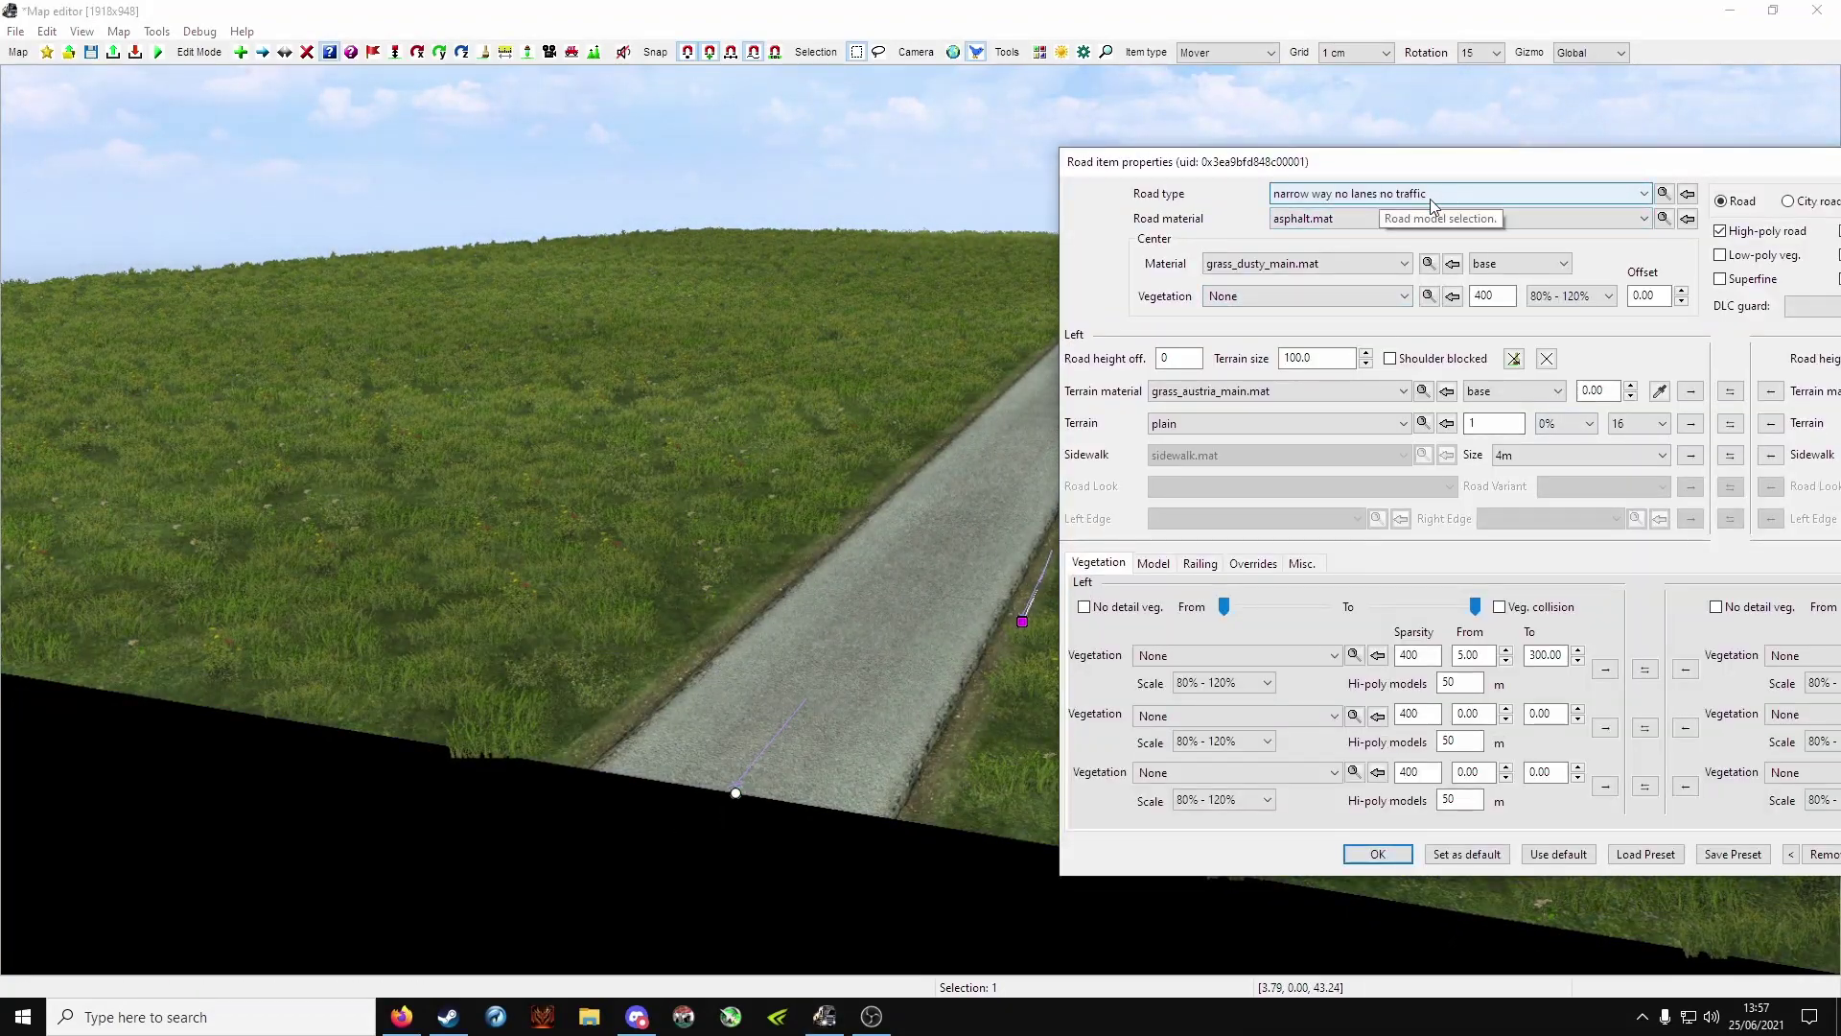
scroll(1427, 202, down, 2)
scroll(1429, 204, down, 3)
click(1644, 193)
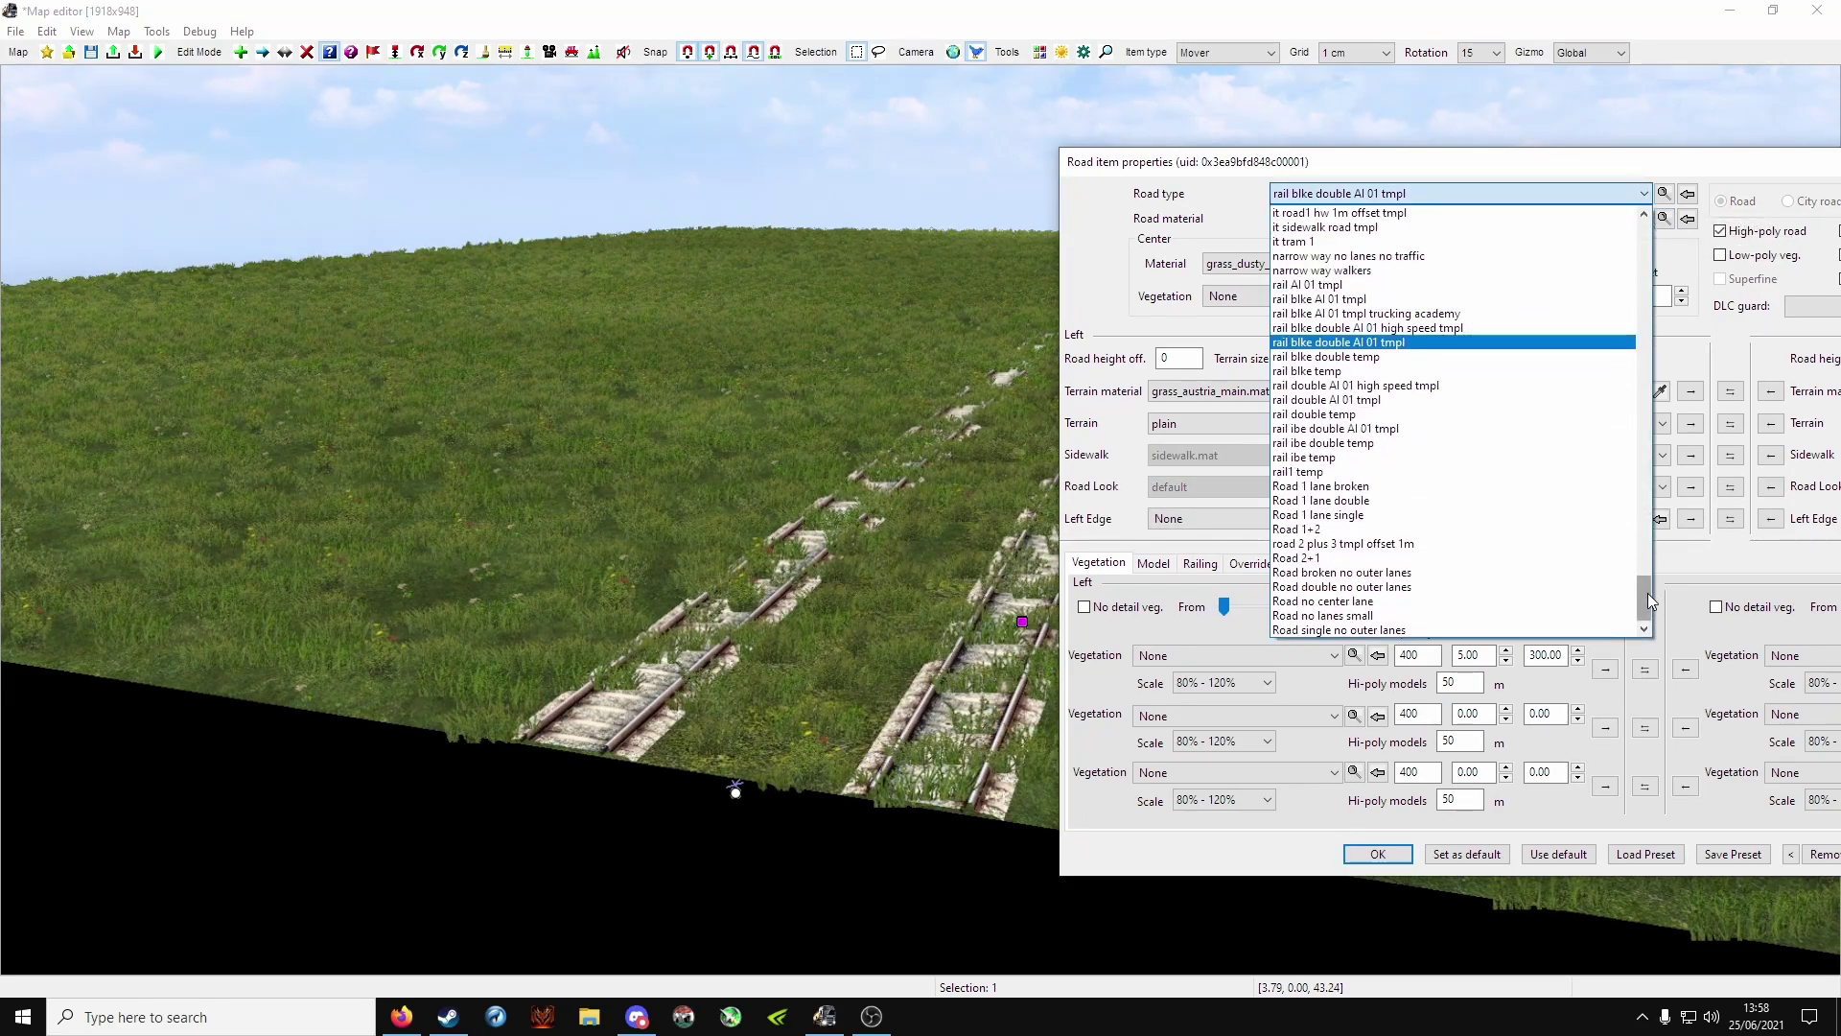
drag(1649, 539, 1669, 431)
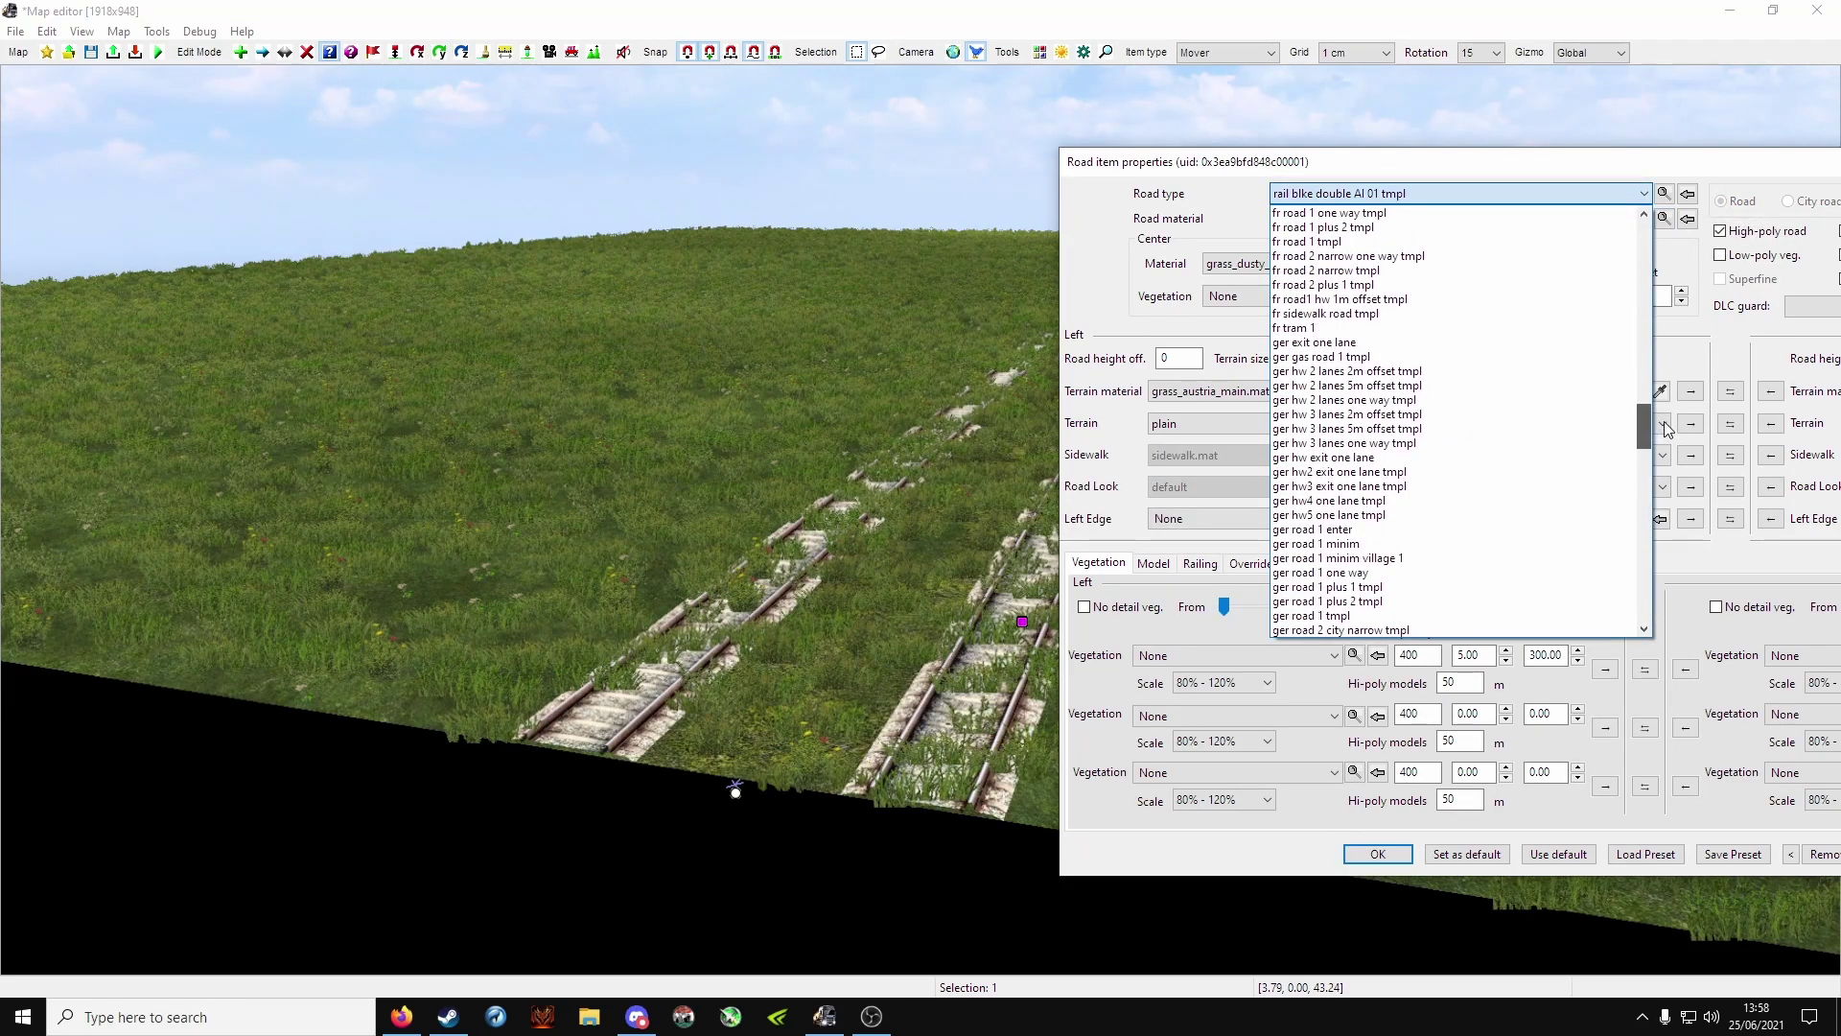
click(1347, 356)
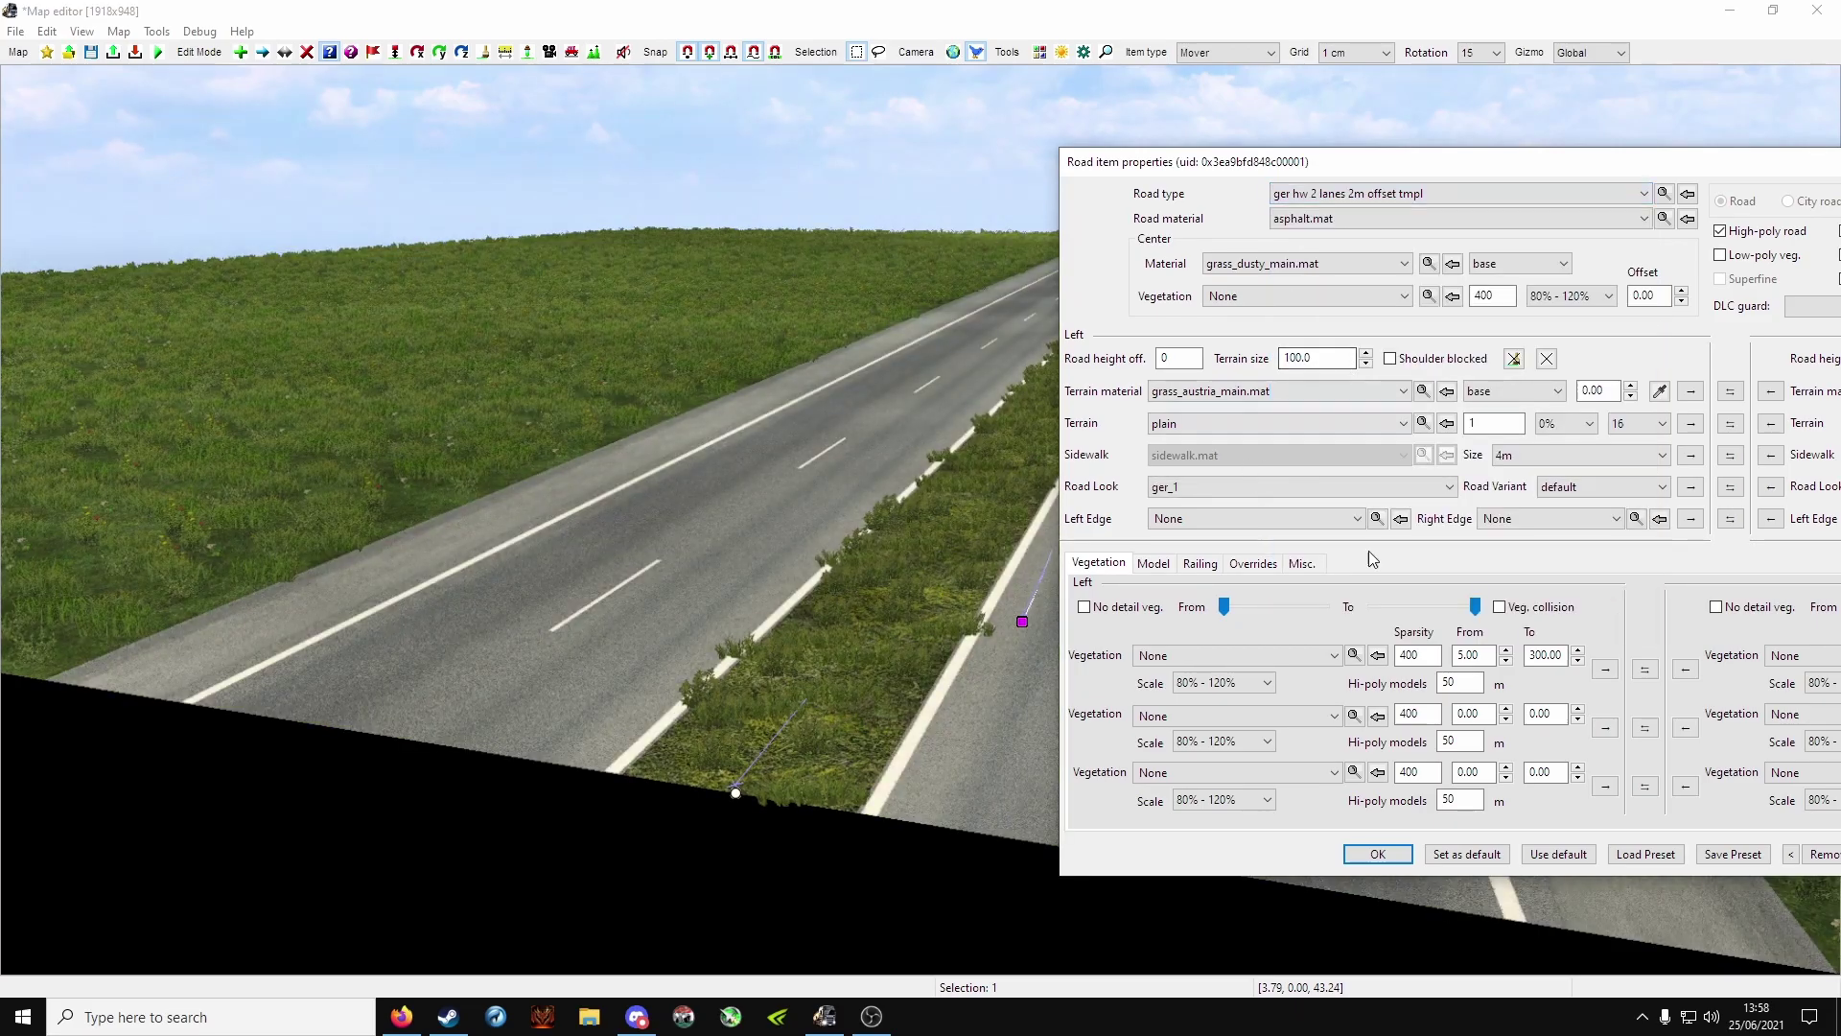
click(1374, 855)
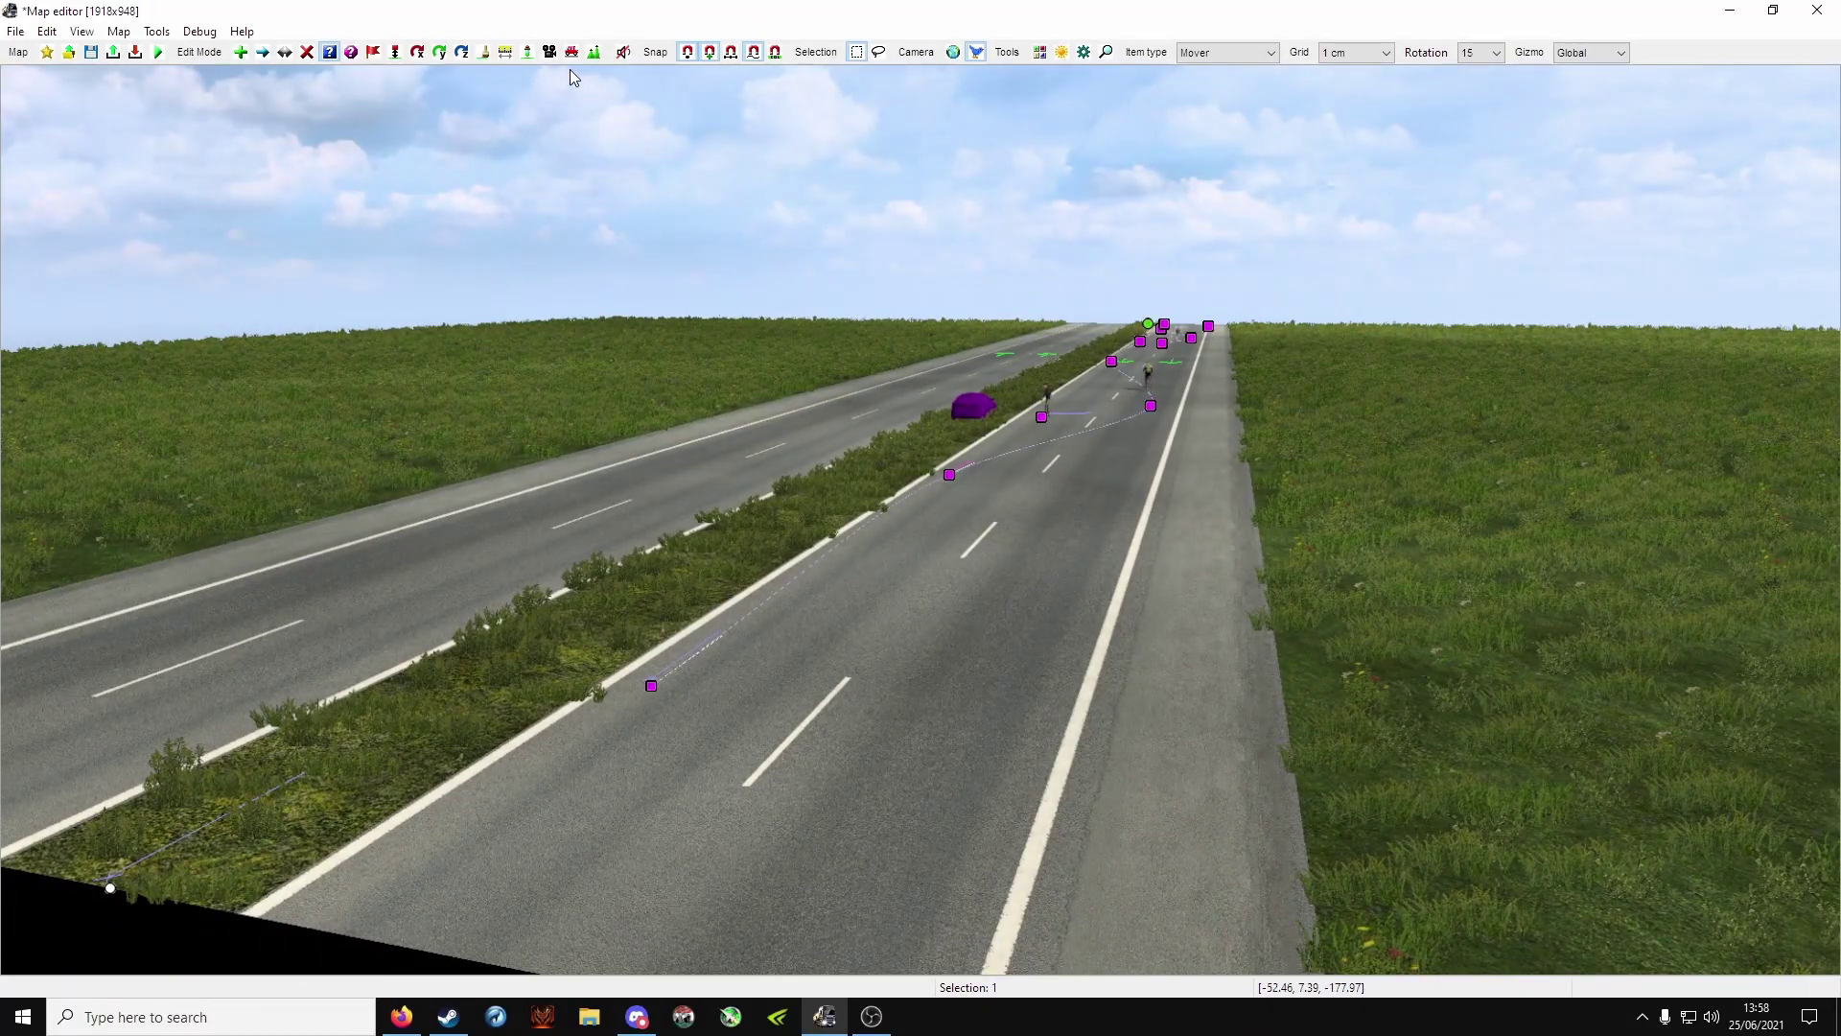
Spawn several cars in both lanes of one highway carriageway with the Traffic Tool in Spawn mode.
click(571, 53)
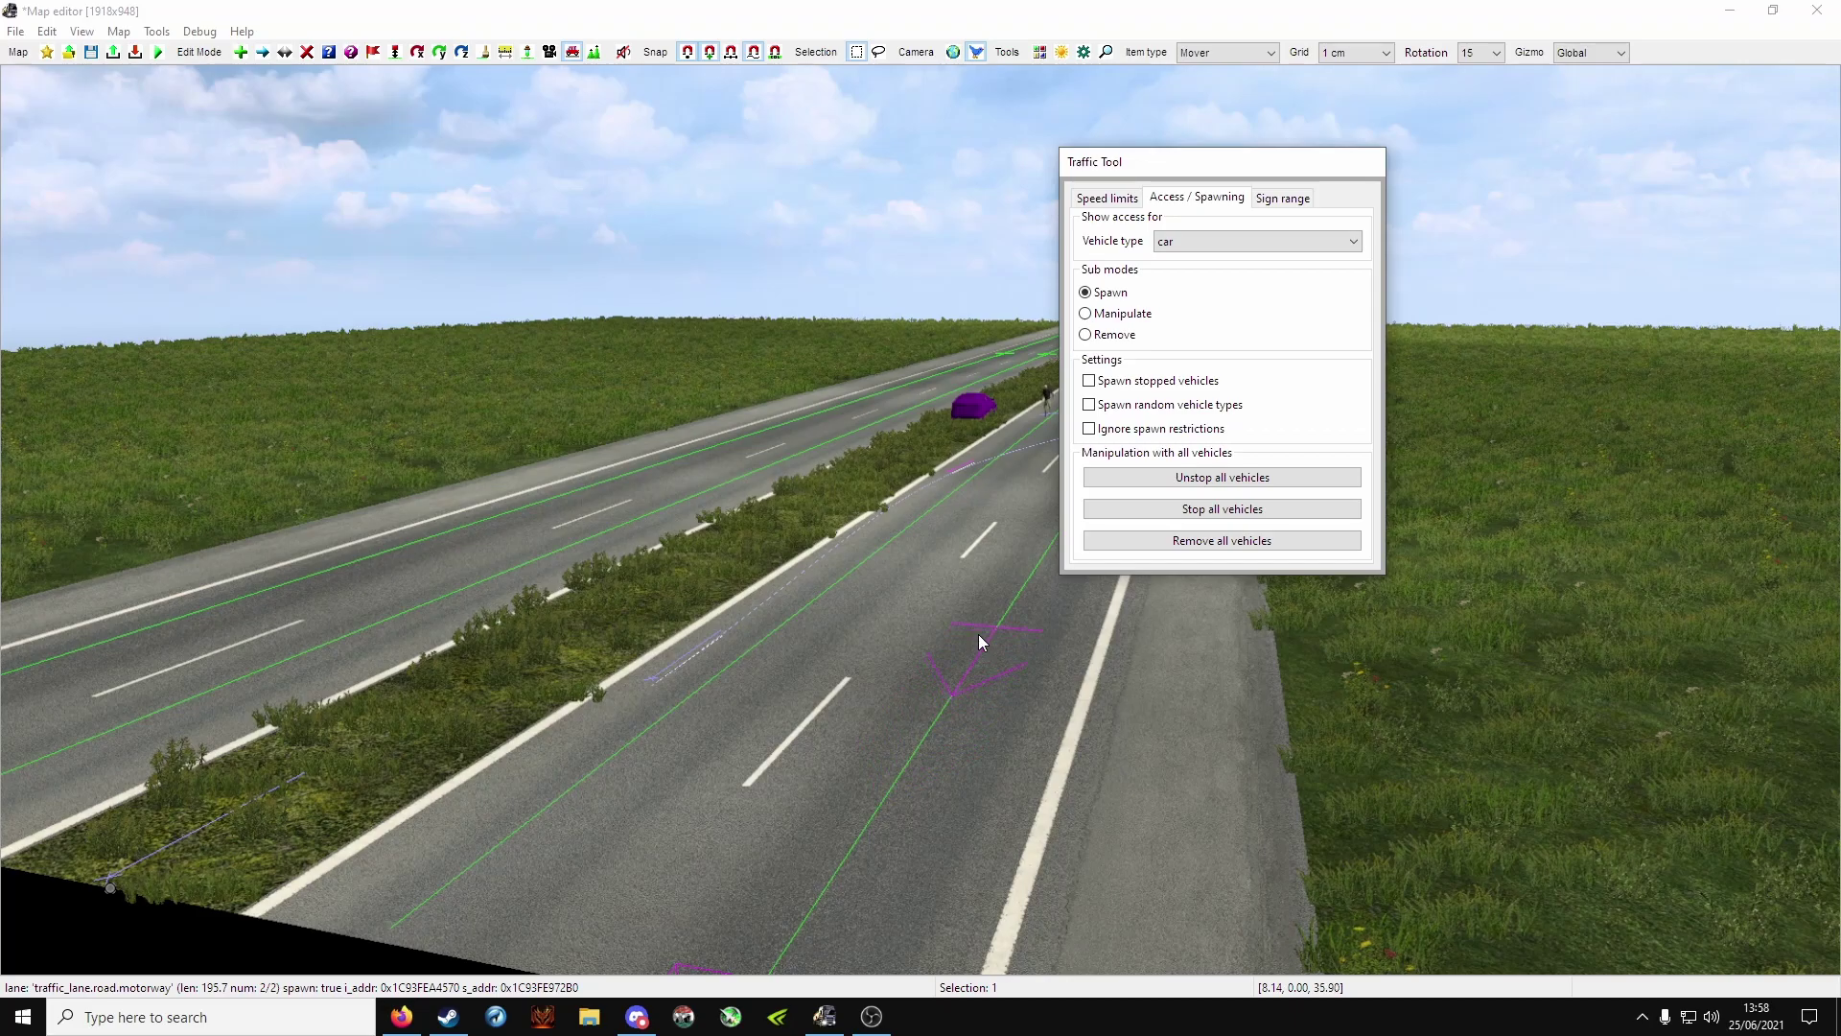
right_drag(988, 624, 1055, 537)
key(Left)
right_drag(901, 595, 920, 515)
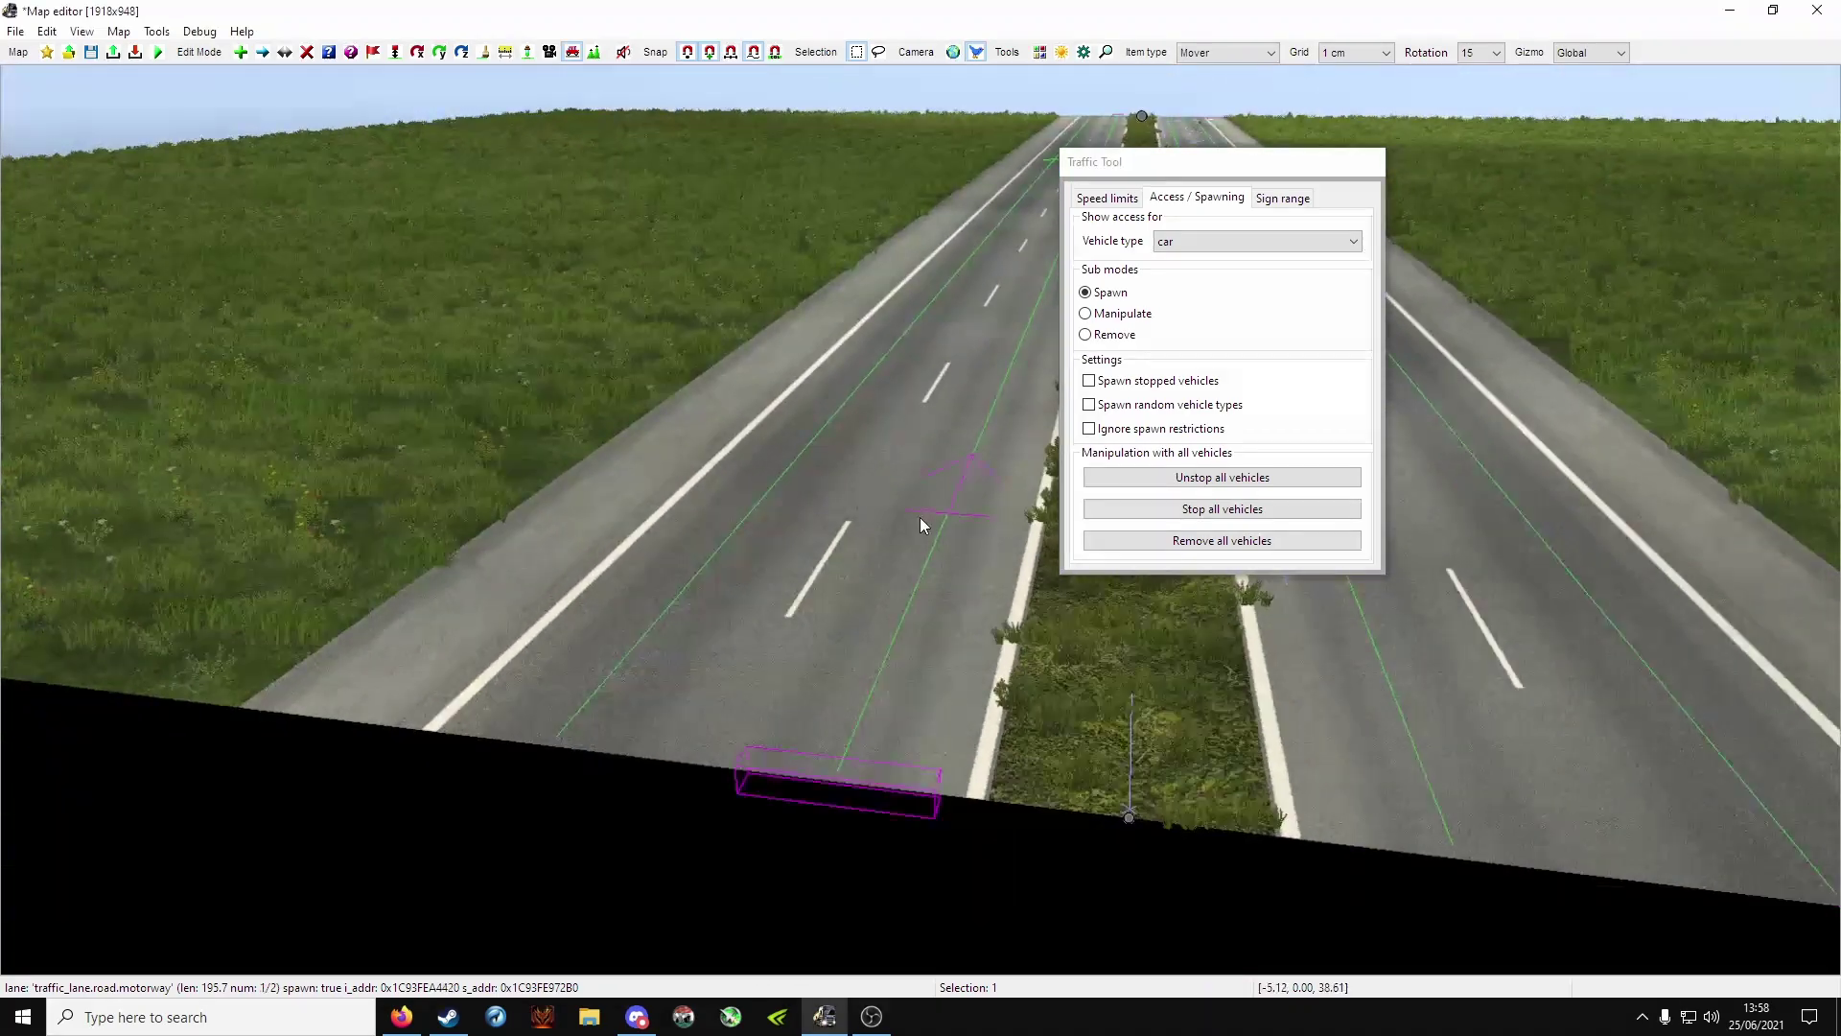
click(762, 493)
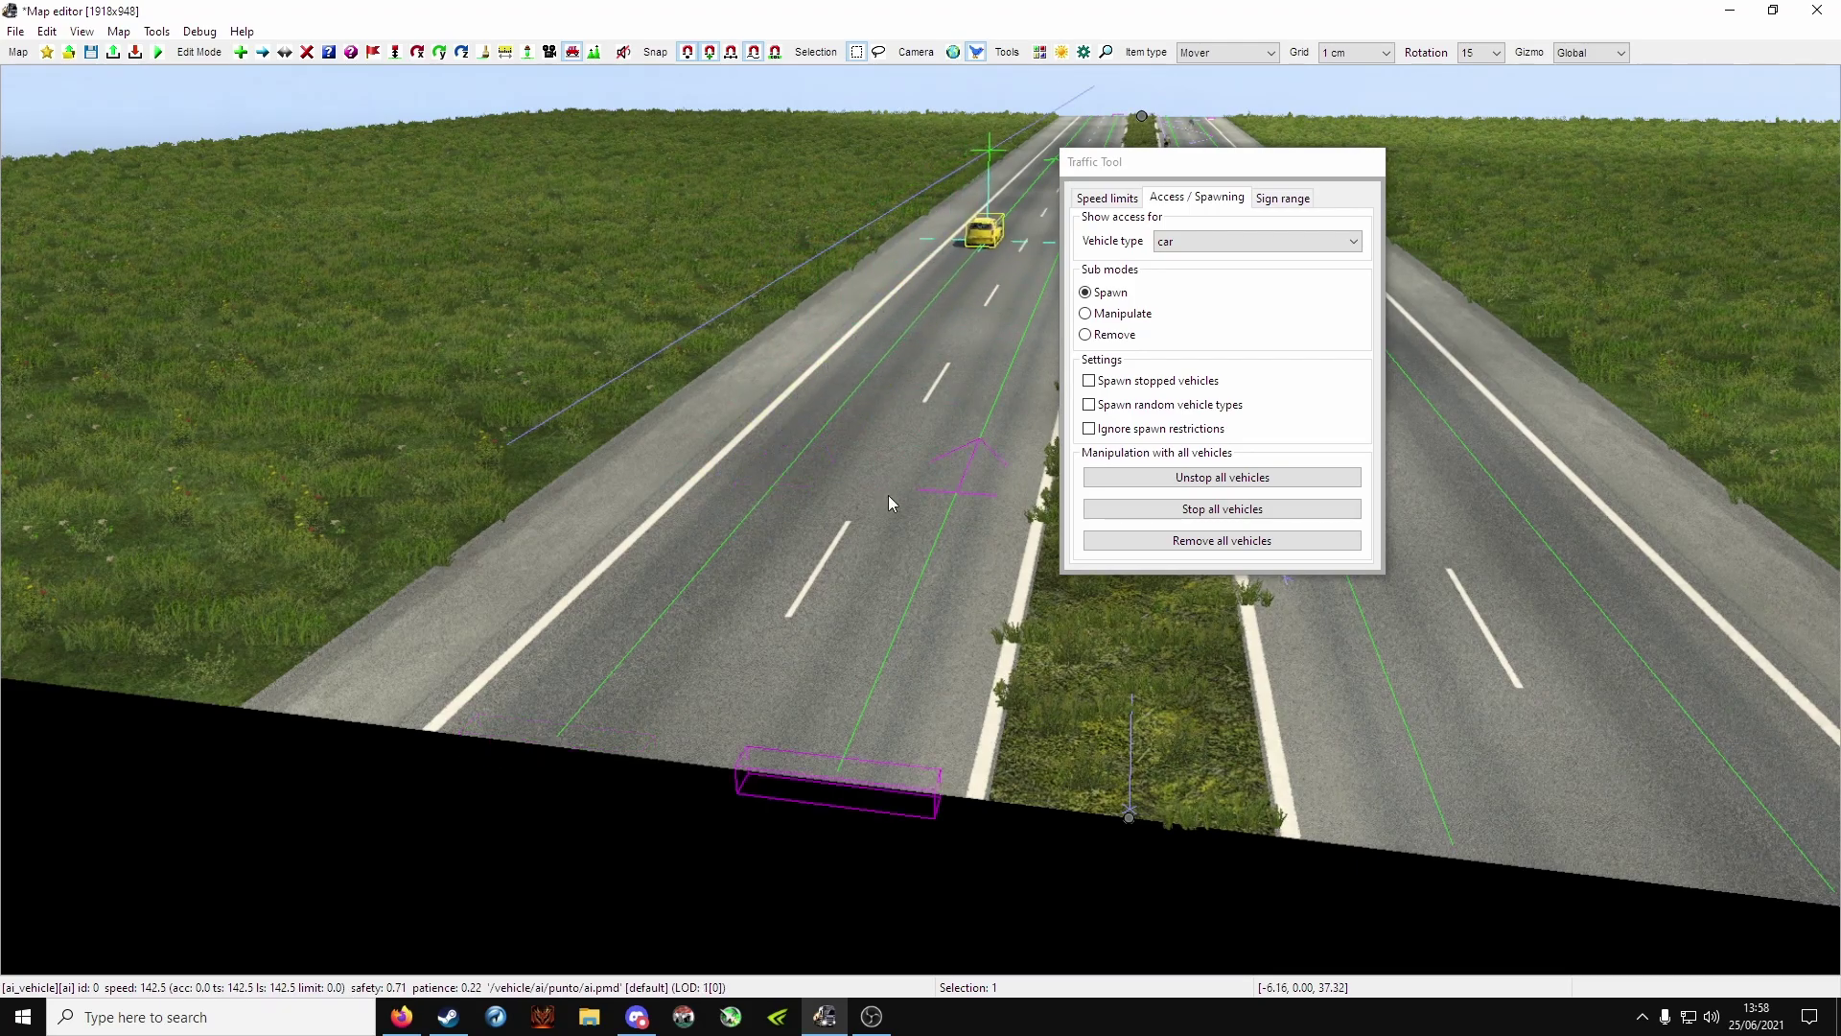
click(888, 495)
click(769, 497)
click(917, 529)
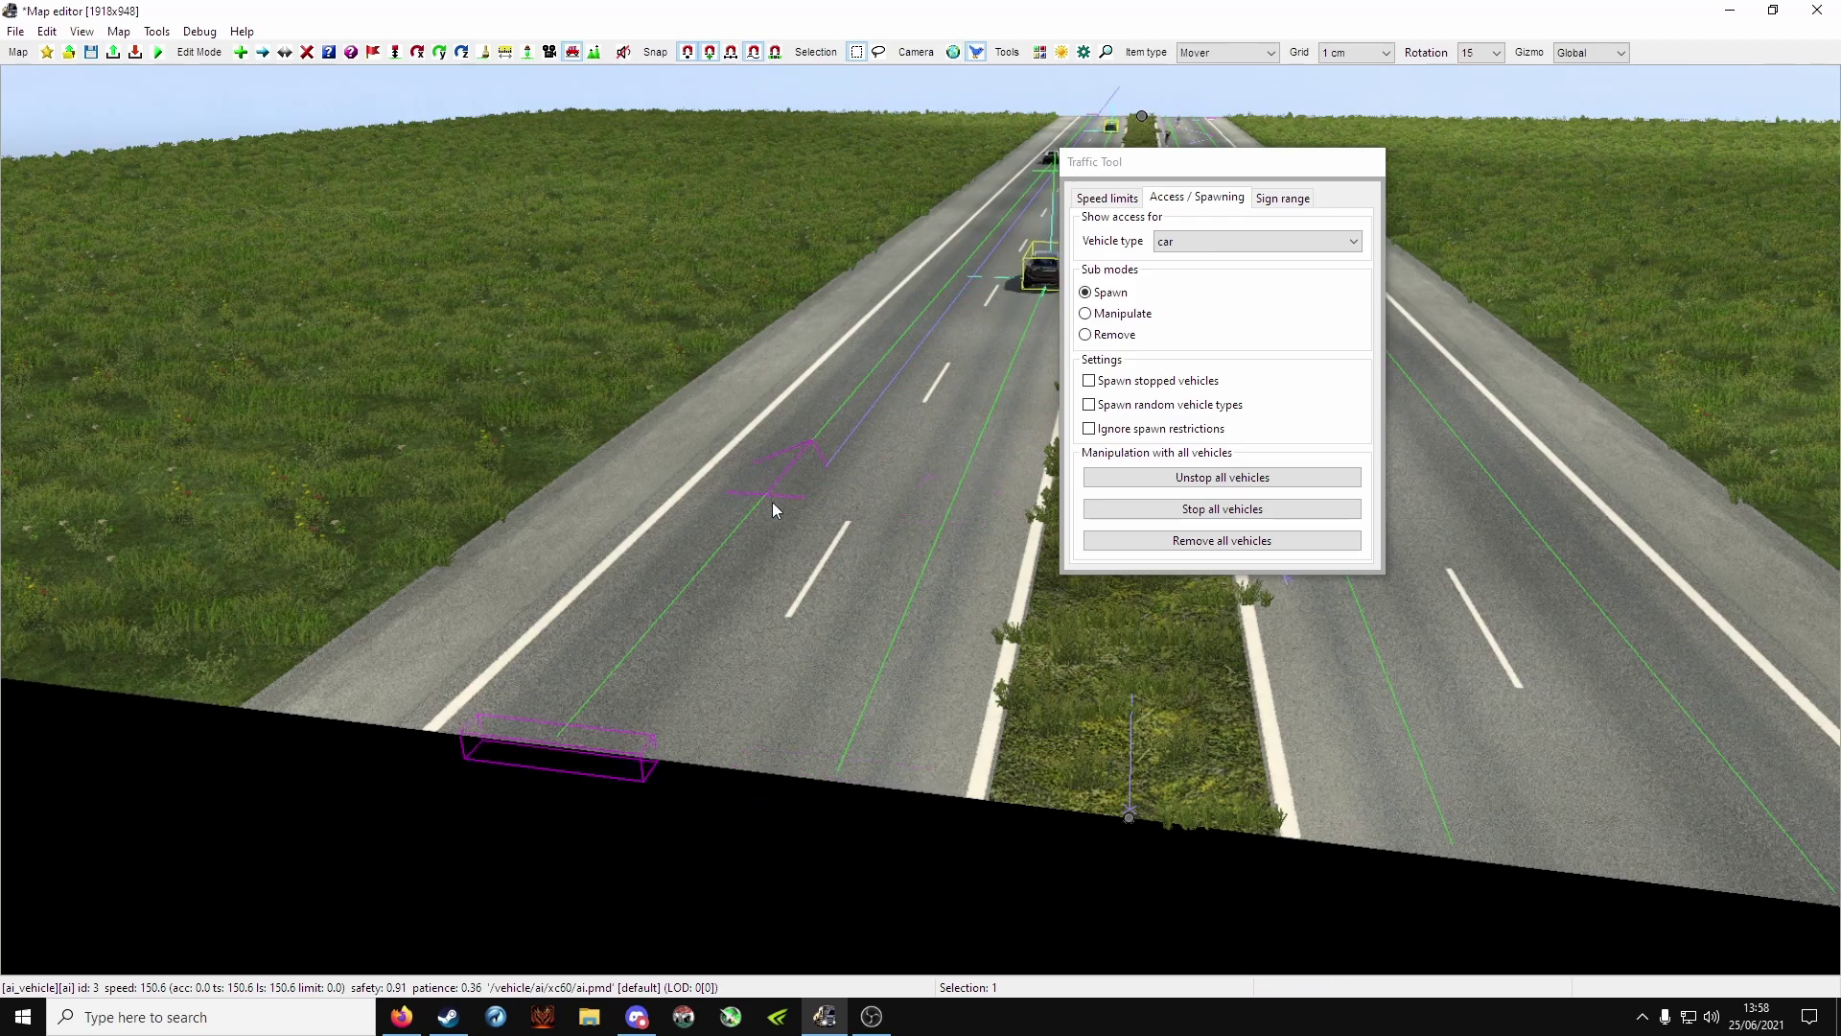
click(754, 505)
Spawn another car on the same carriageway and leave the Traffic Tool.
middle_drag(927, 526, 926, 441)
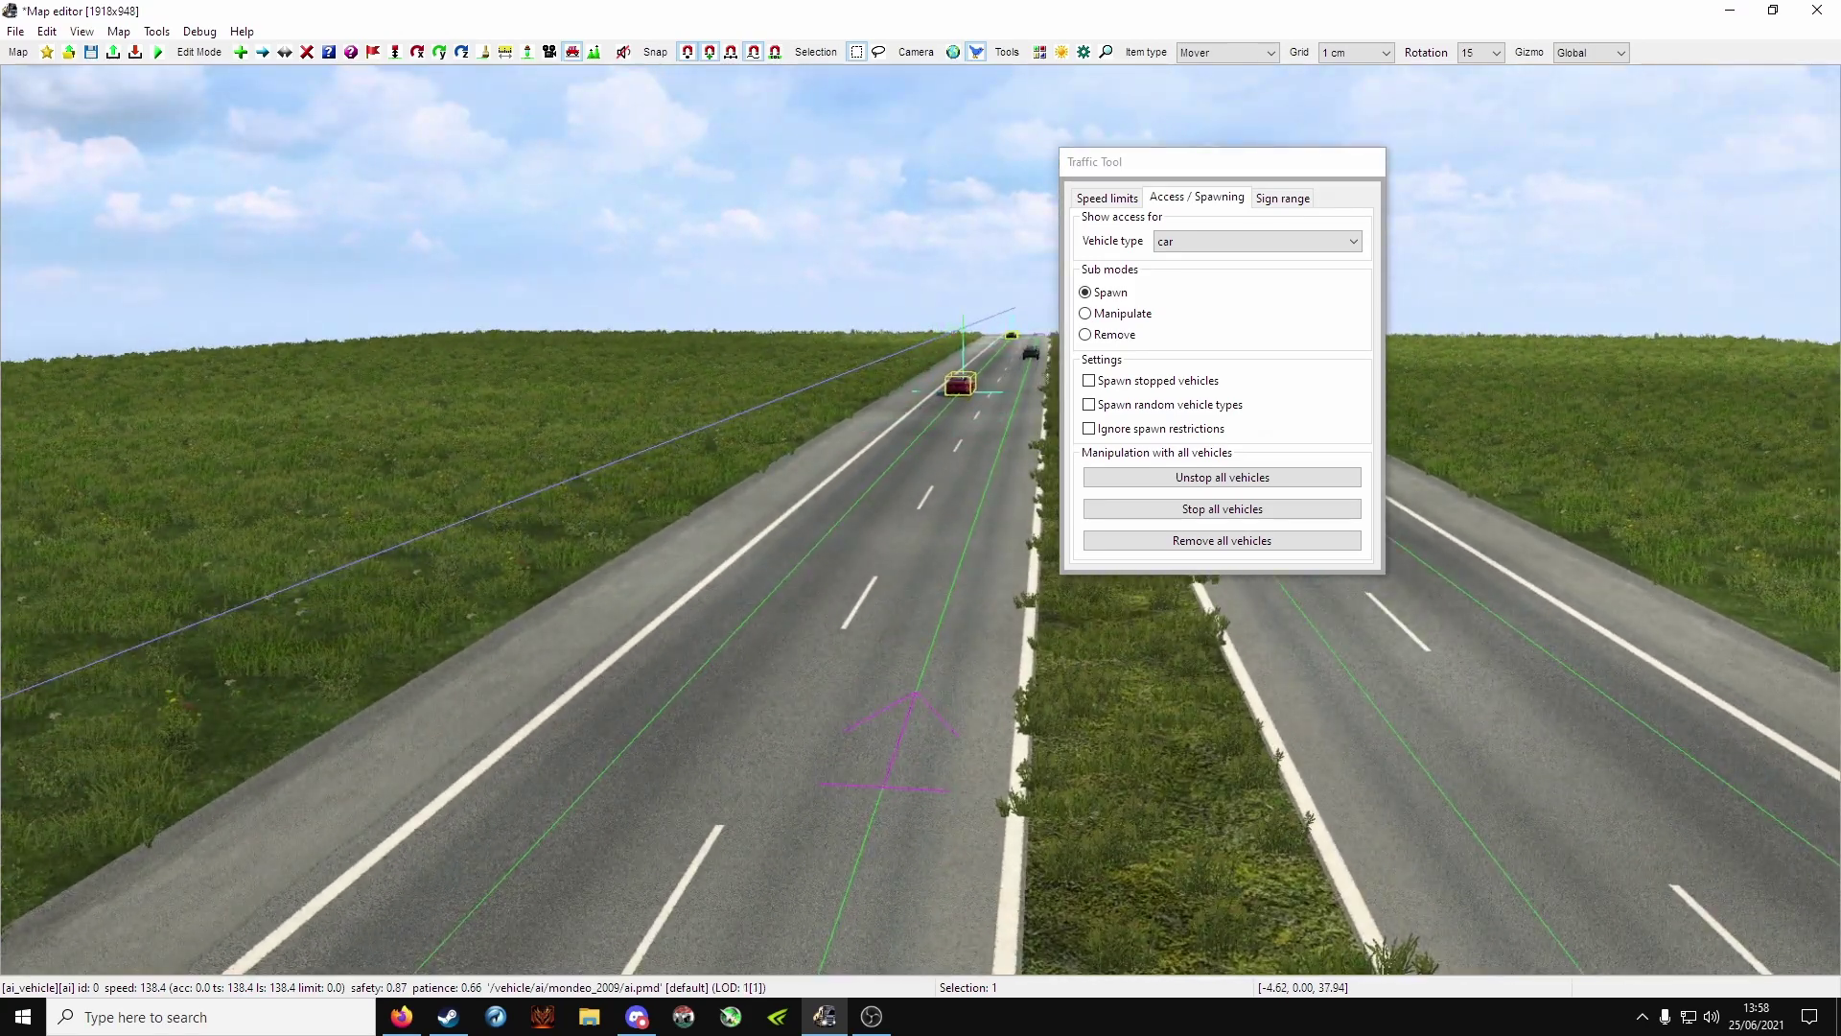
middle_drag(920, 522, 805, 728)
scroll(920, 522, down, 3)
click(923, 532)
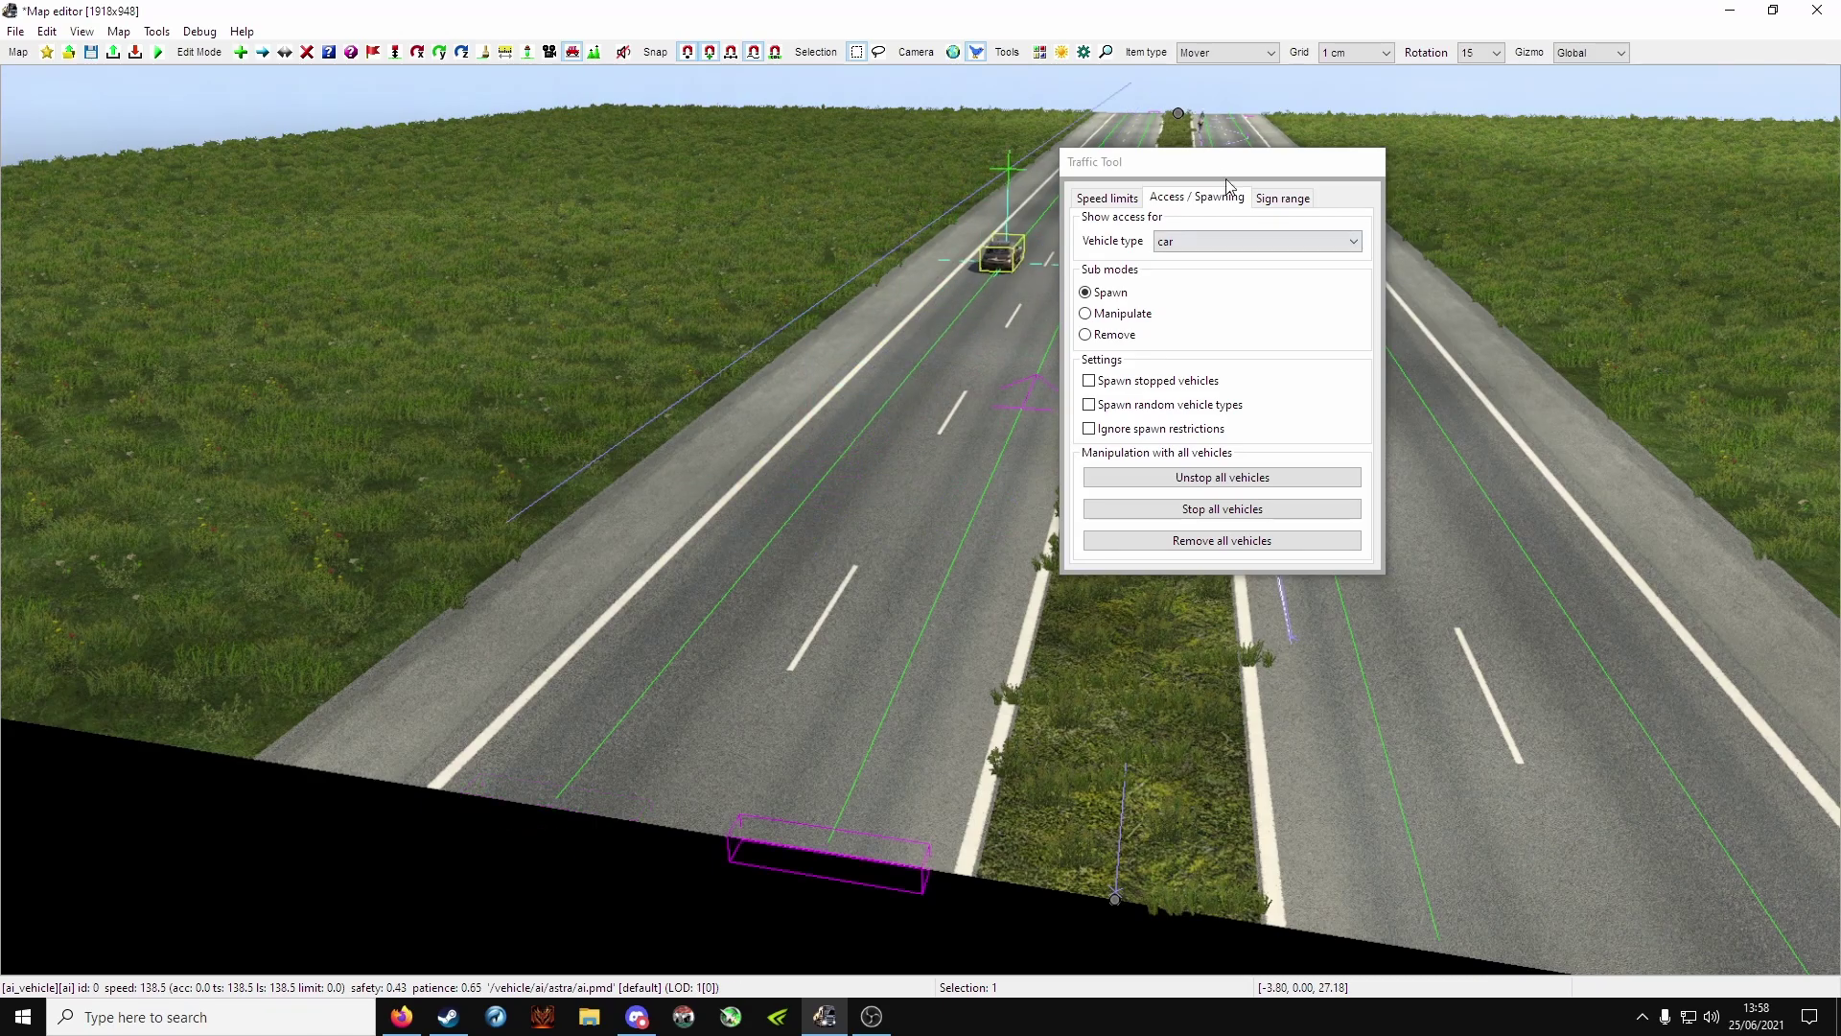
key(e)
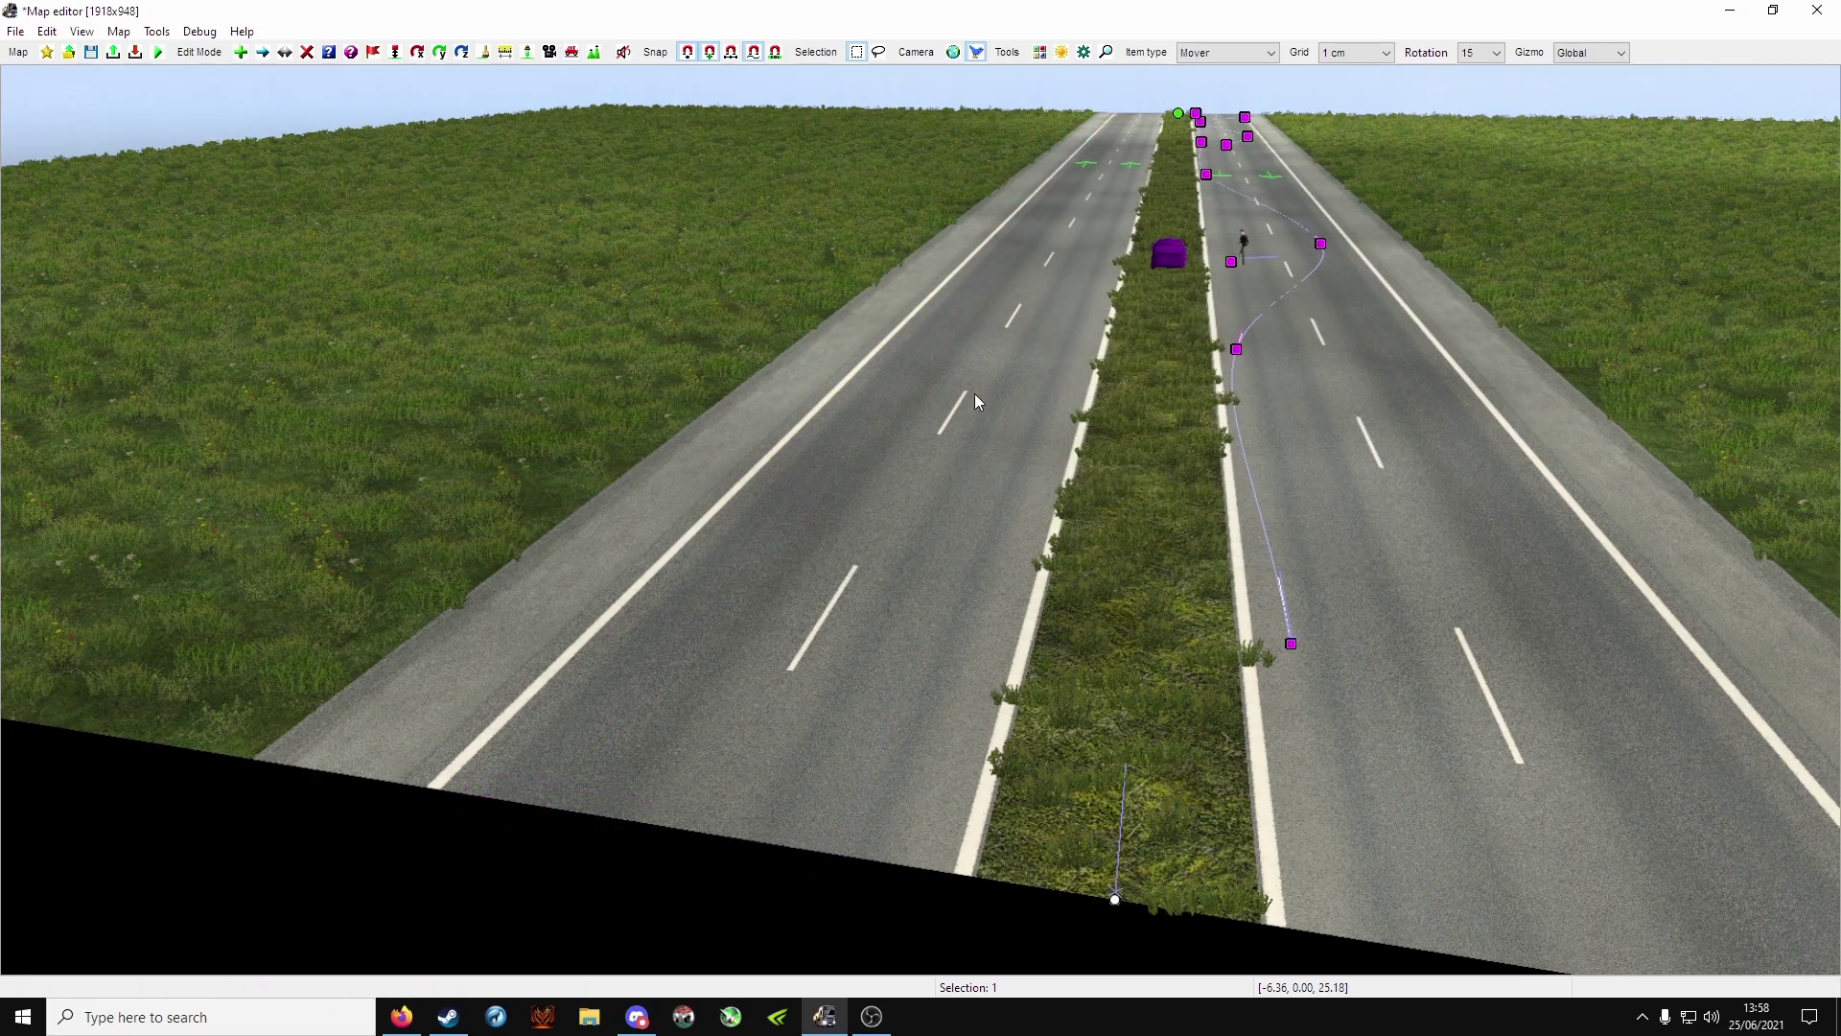
Set the item type for new map objects to Sign.
scroll(975, 395, up, 3)
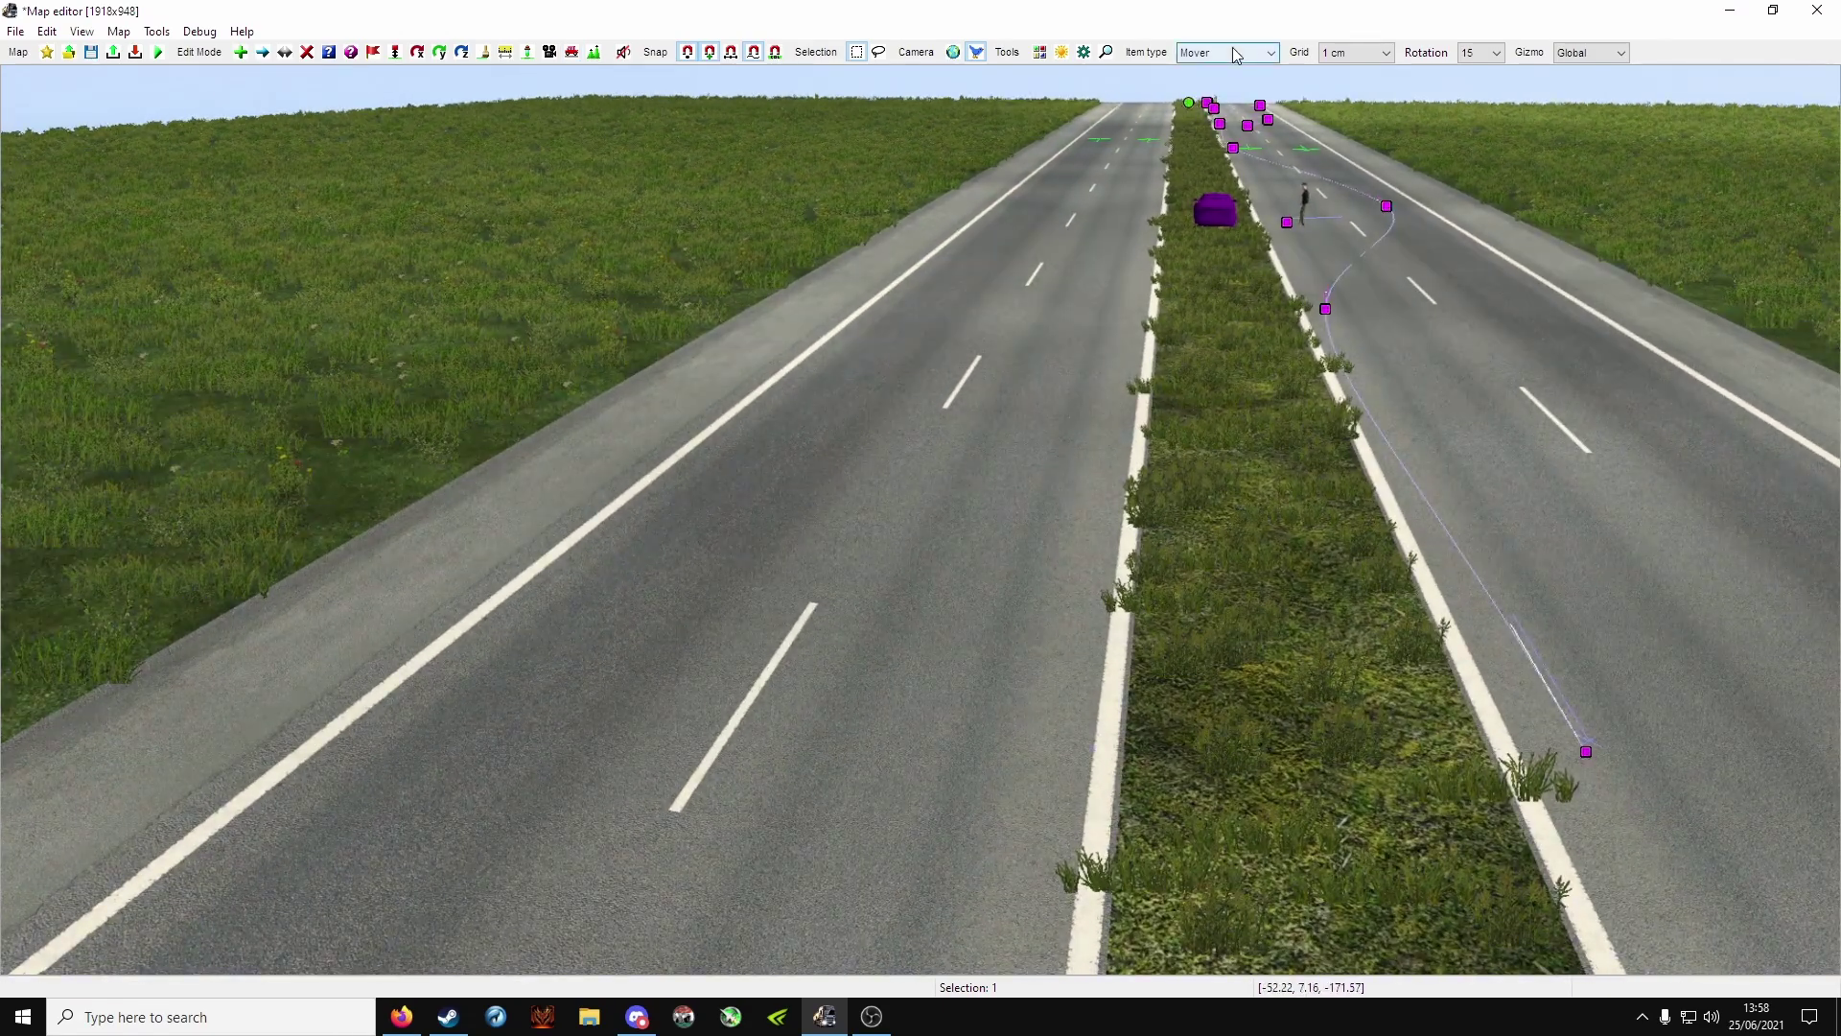
click(1235, 53)
click(1195, 315)
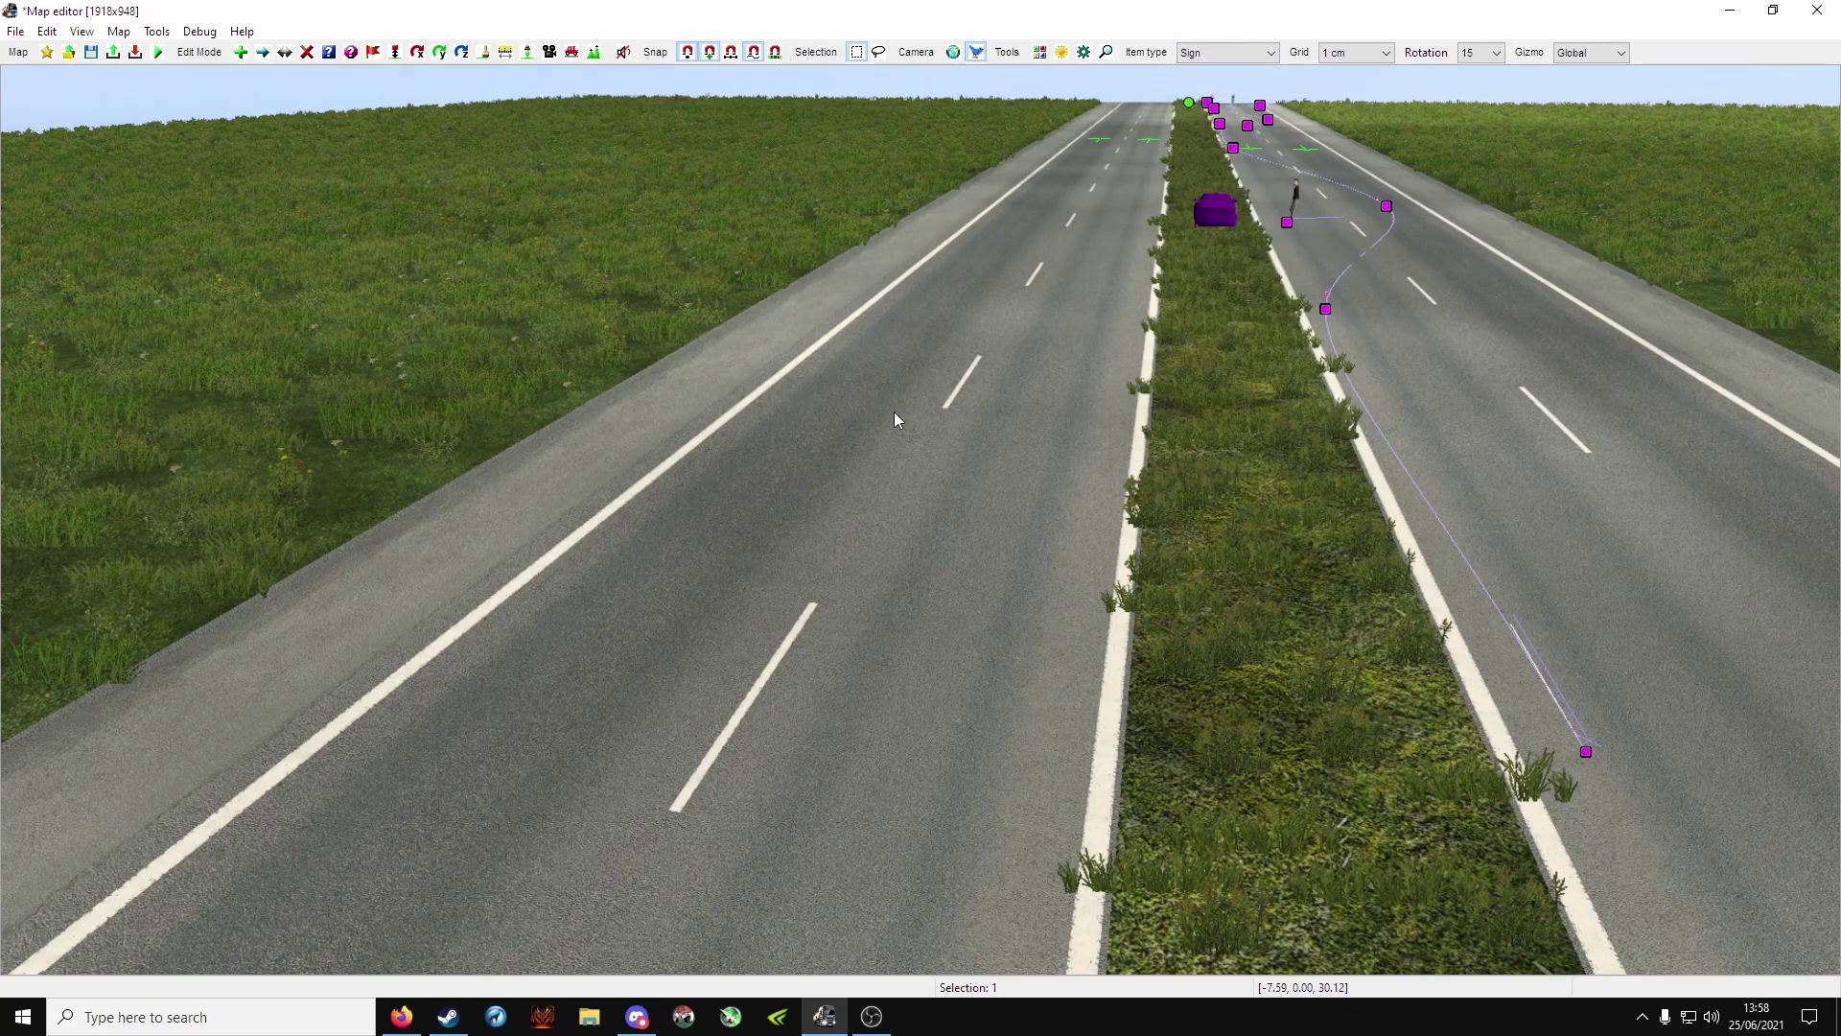
Start a new sign, open the content browser for its legacy model and search the signs for 30mph.
click(808, 498)
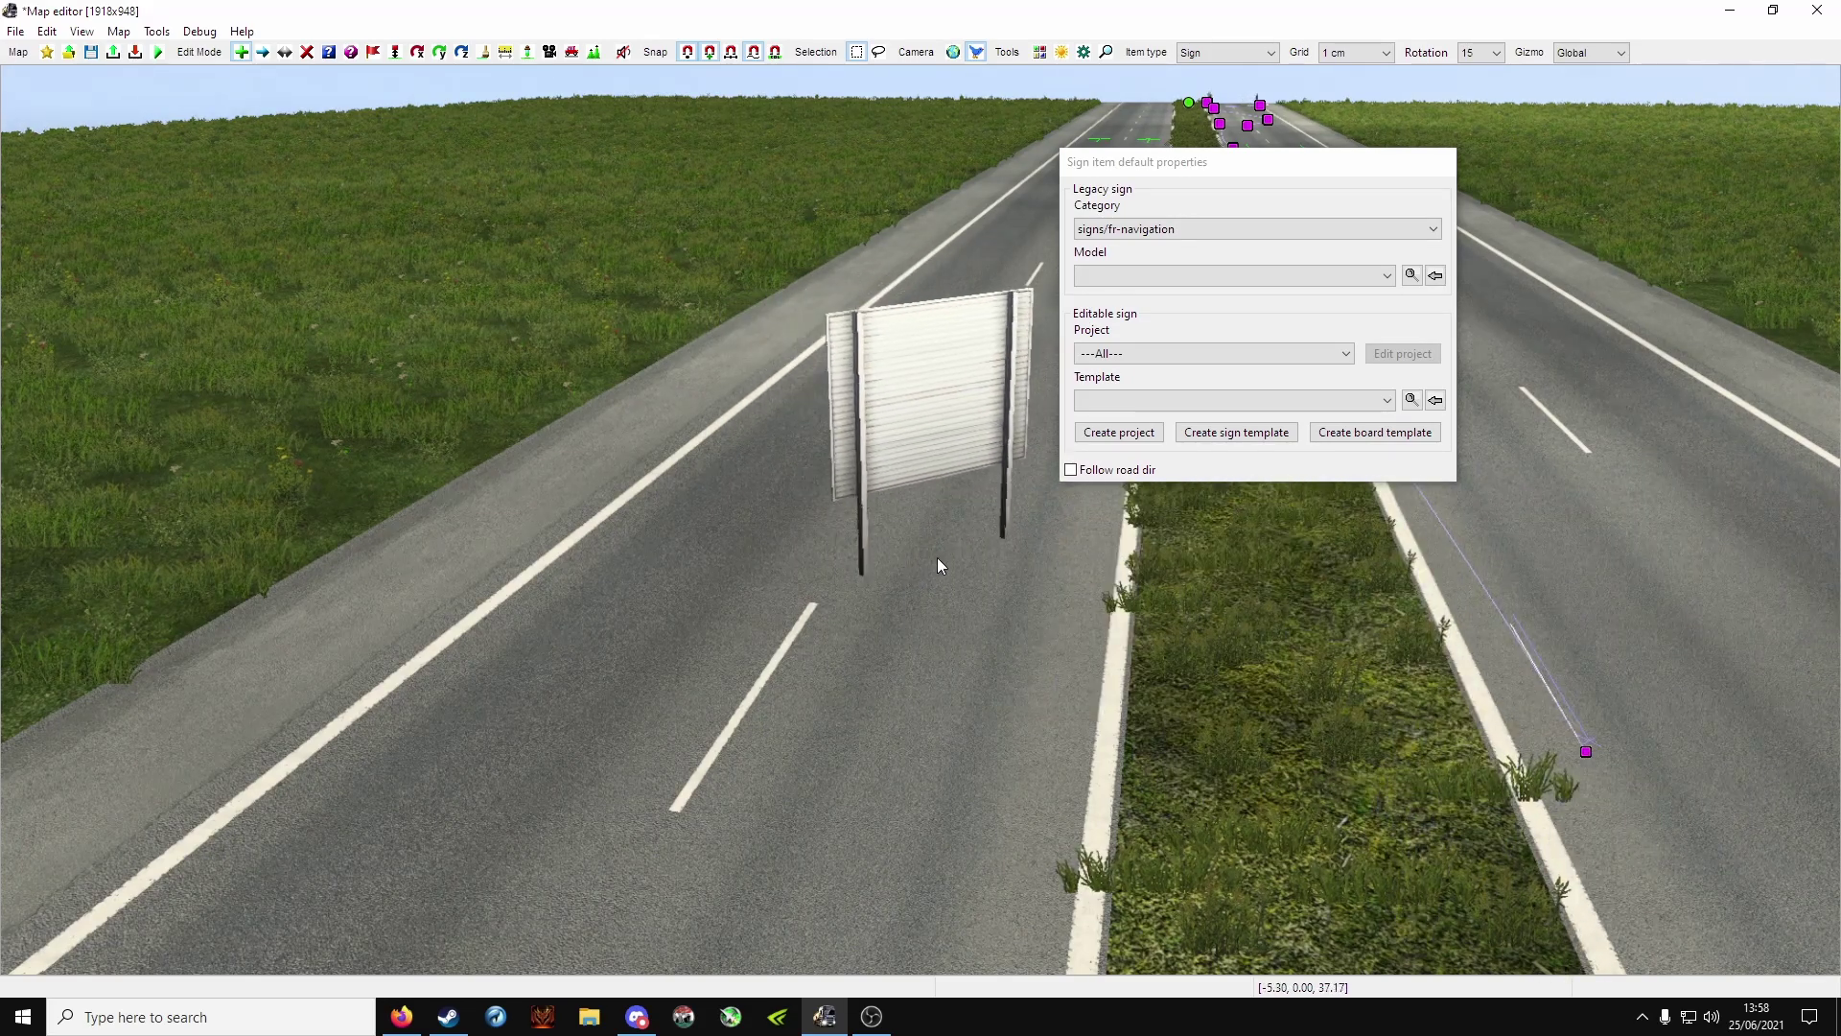
click(1411, 276)
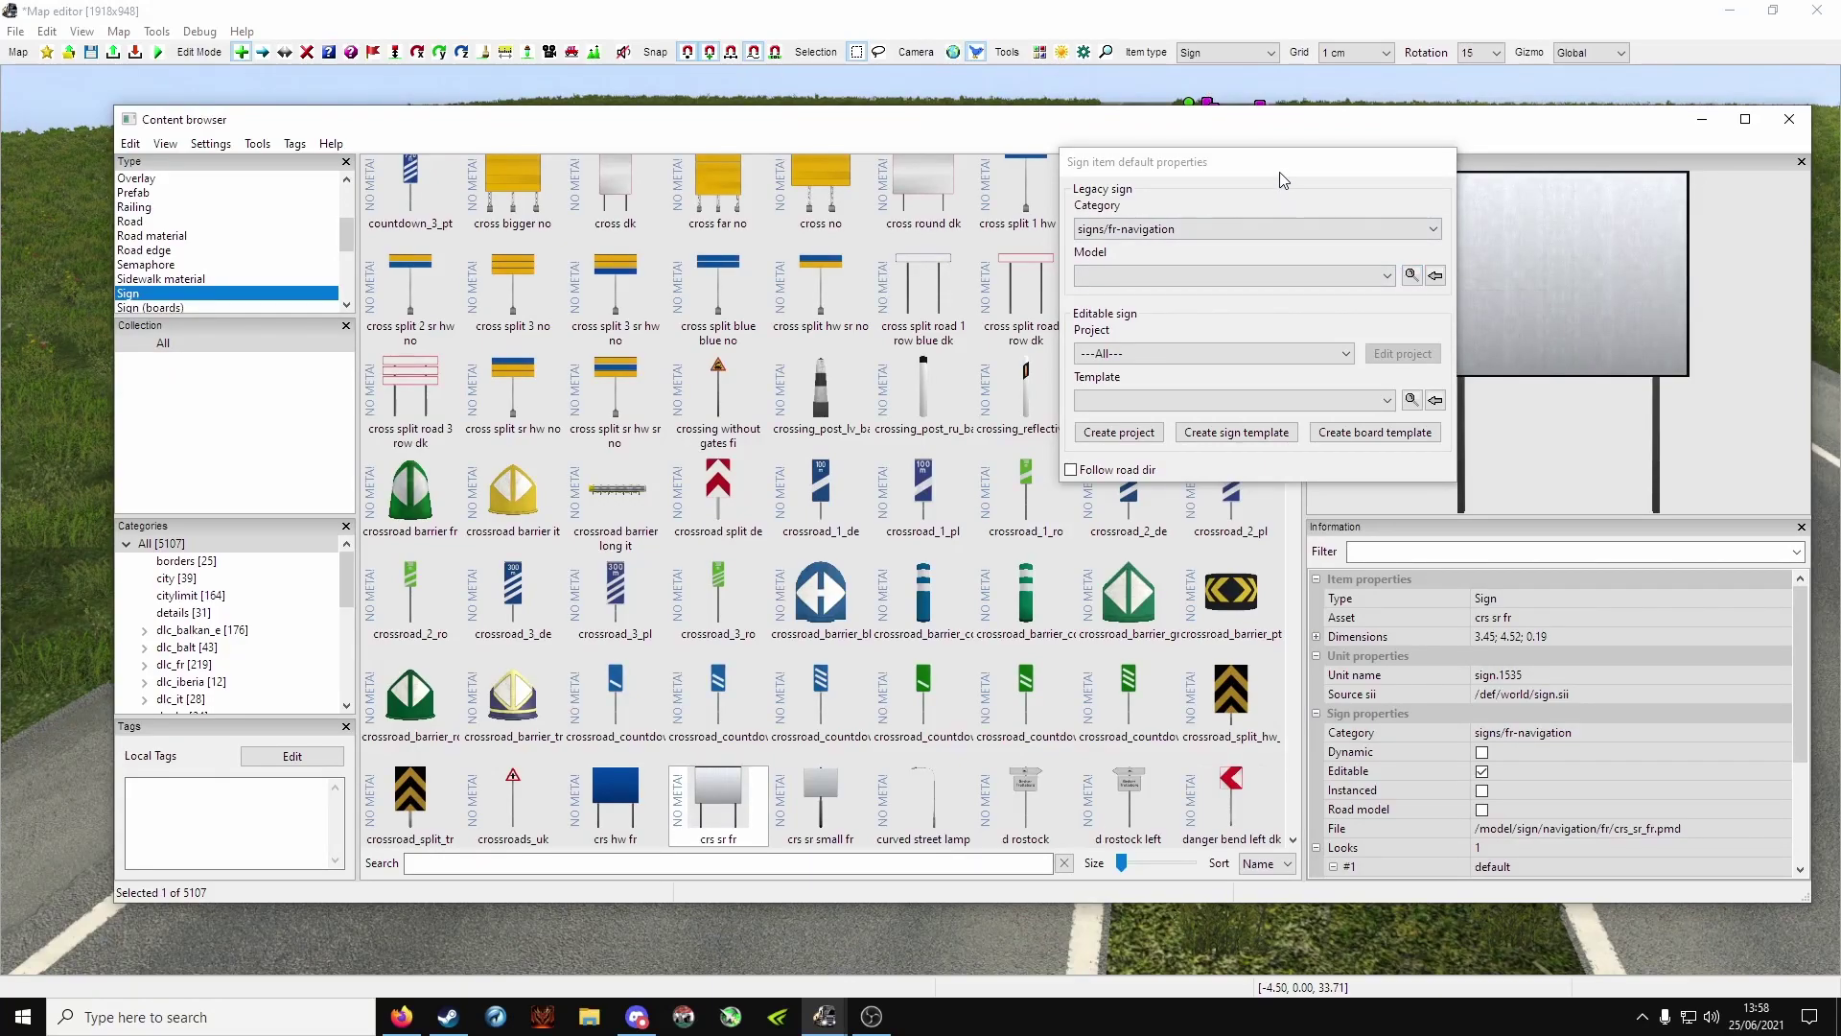
click(1279, 172)
key(Escape)
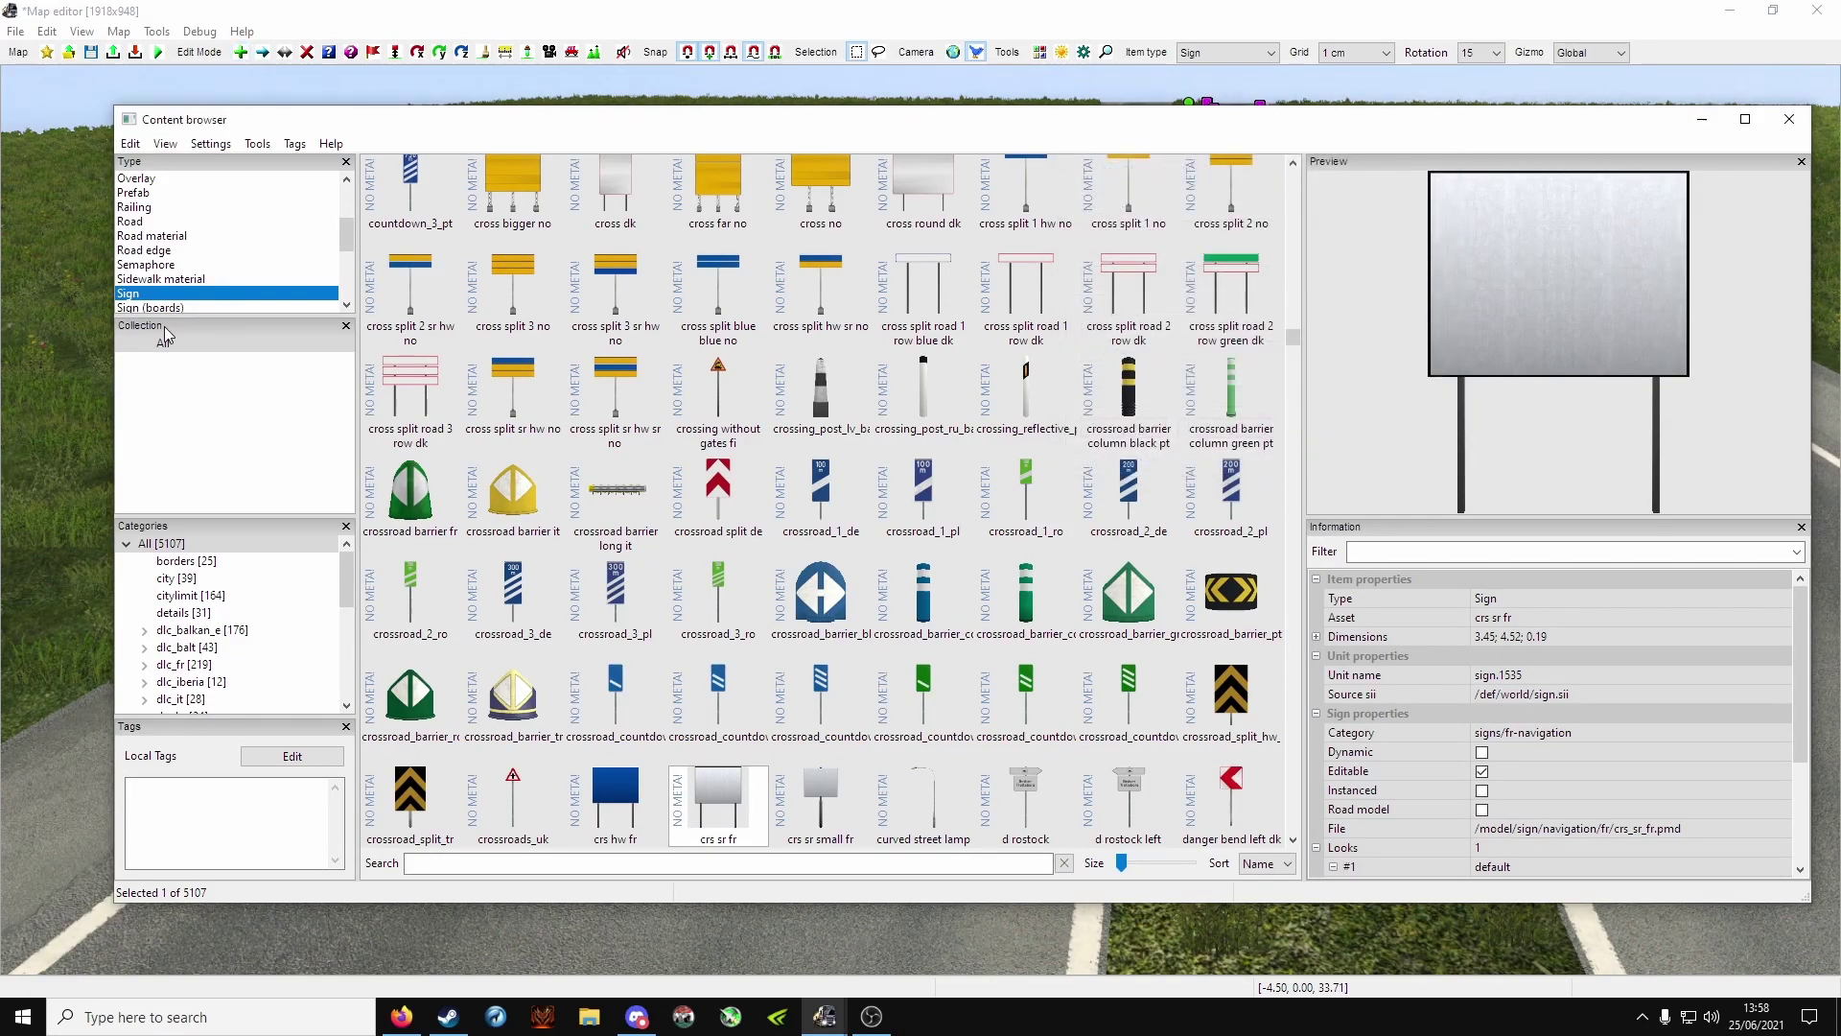
click(440, 862)
text(3)
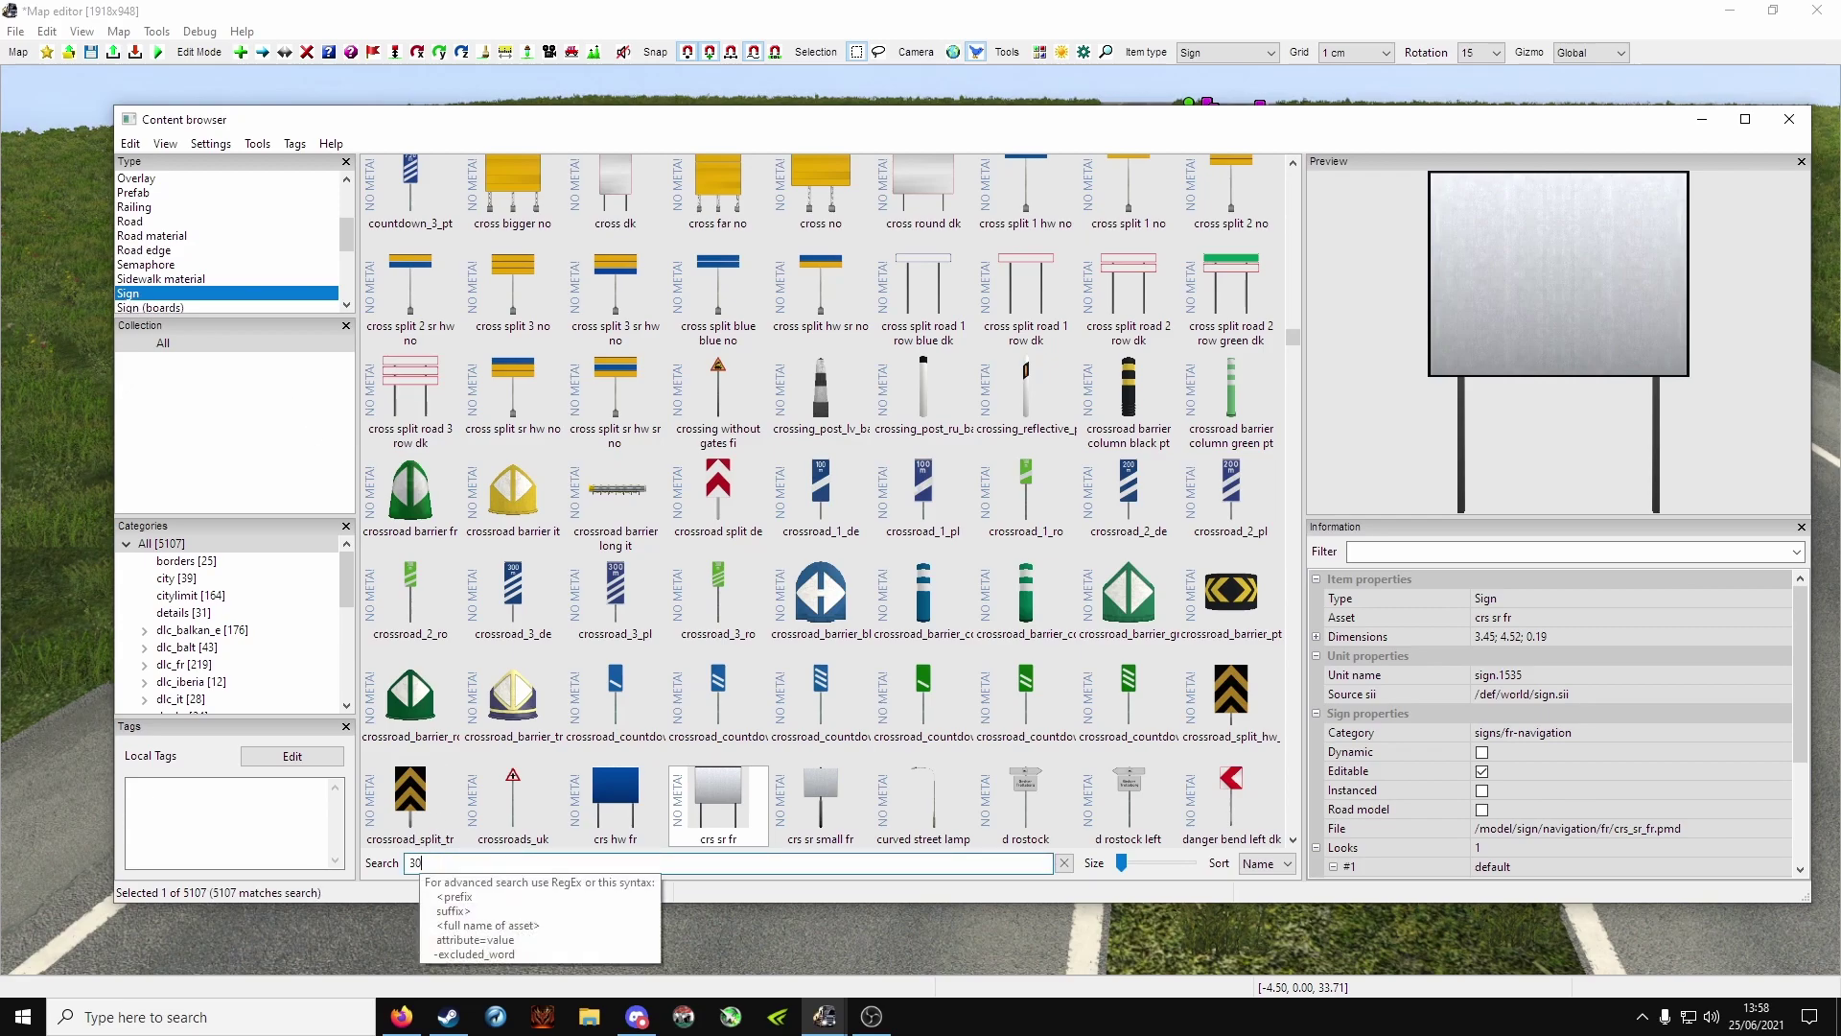
text(0)
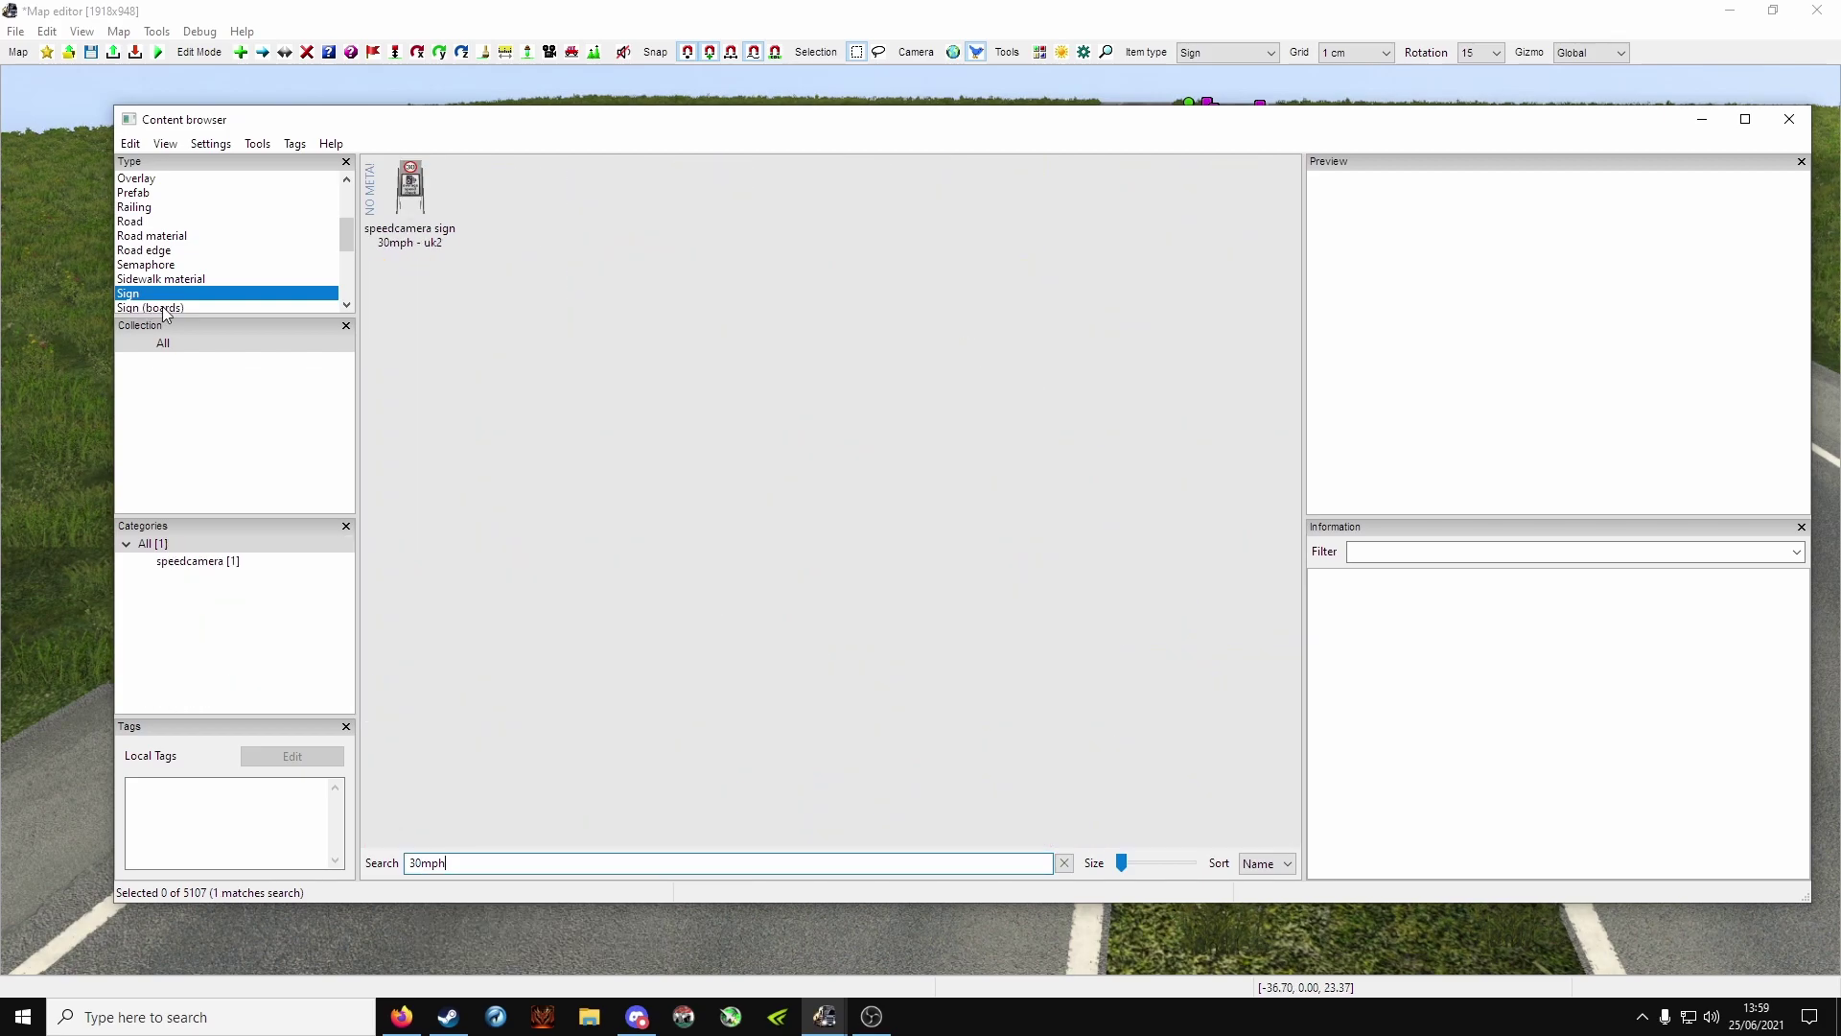
Check the other sign-related asset types for 30mph matches and return to the Sign type.
key(Down)
key(Down)
key(Down)
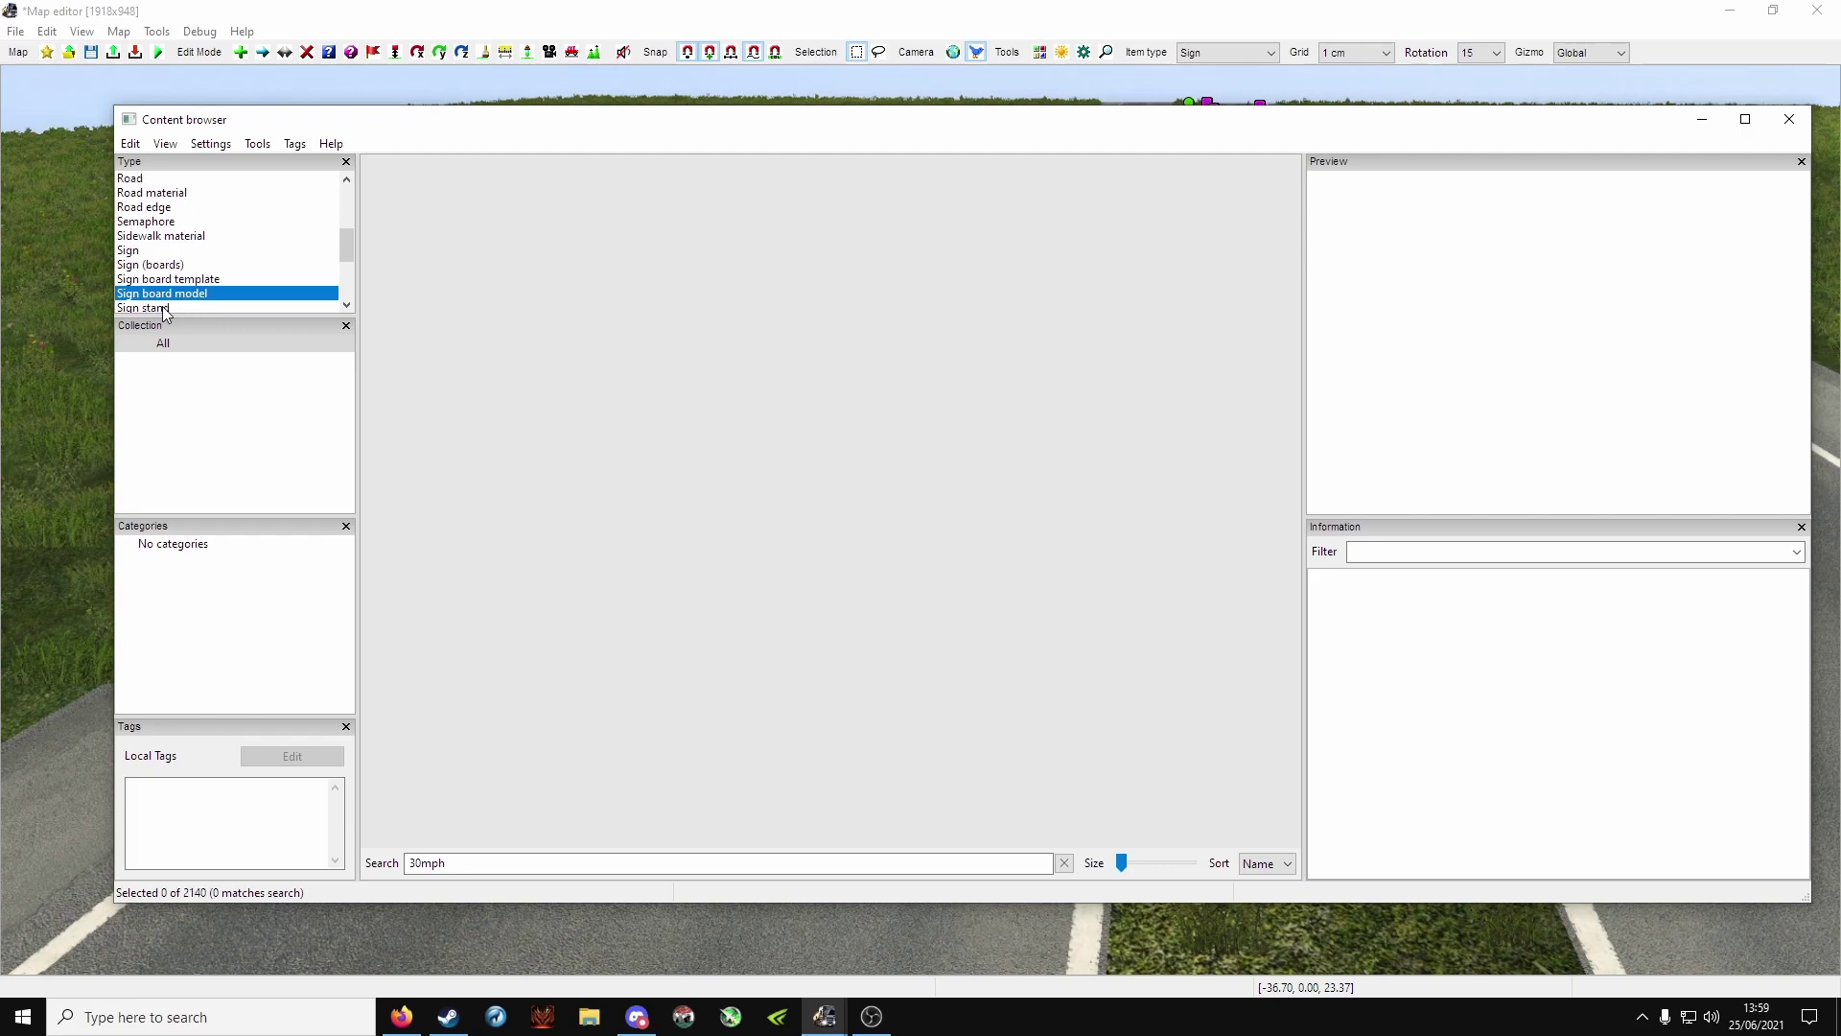
key(Down)
key(Down)
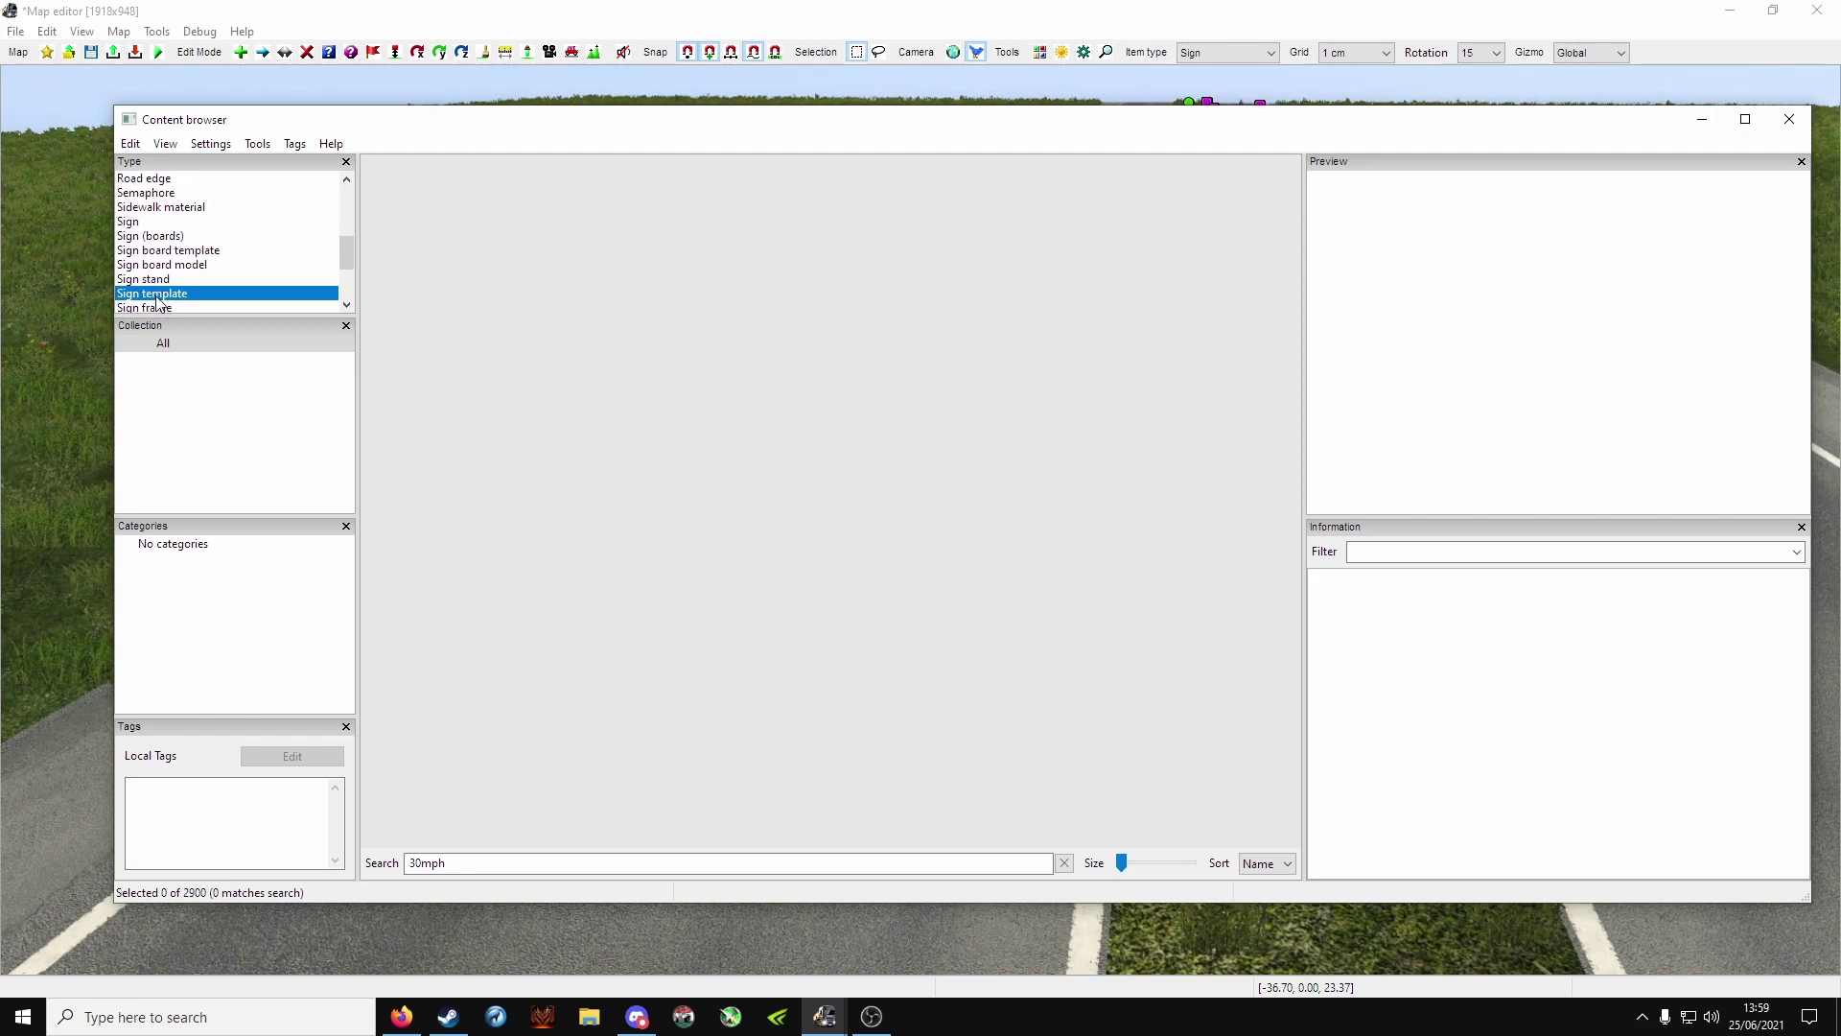
key(Down)
click(148, 210)
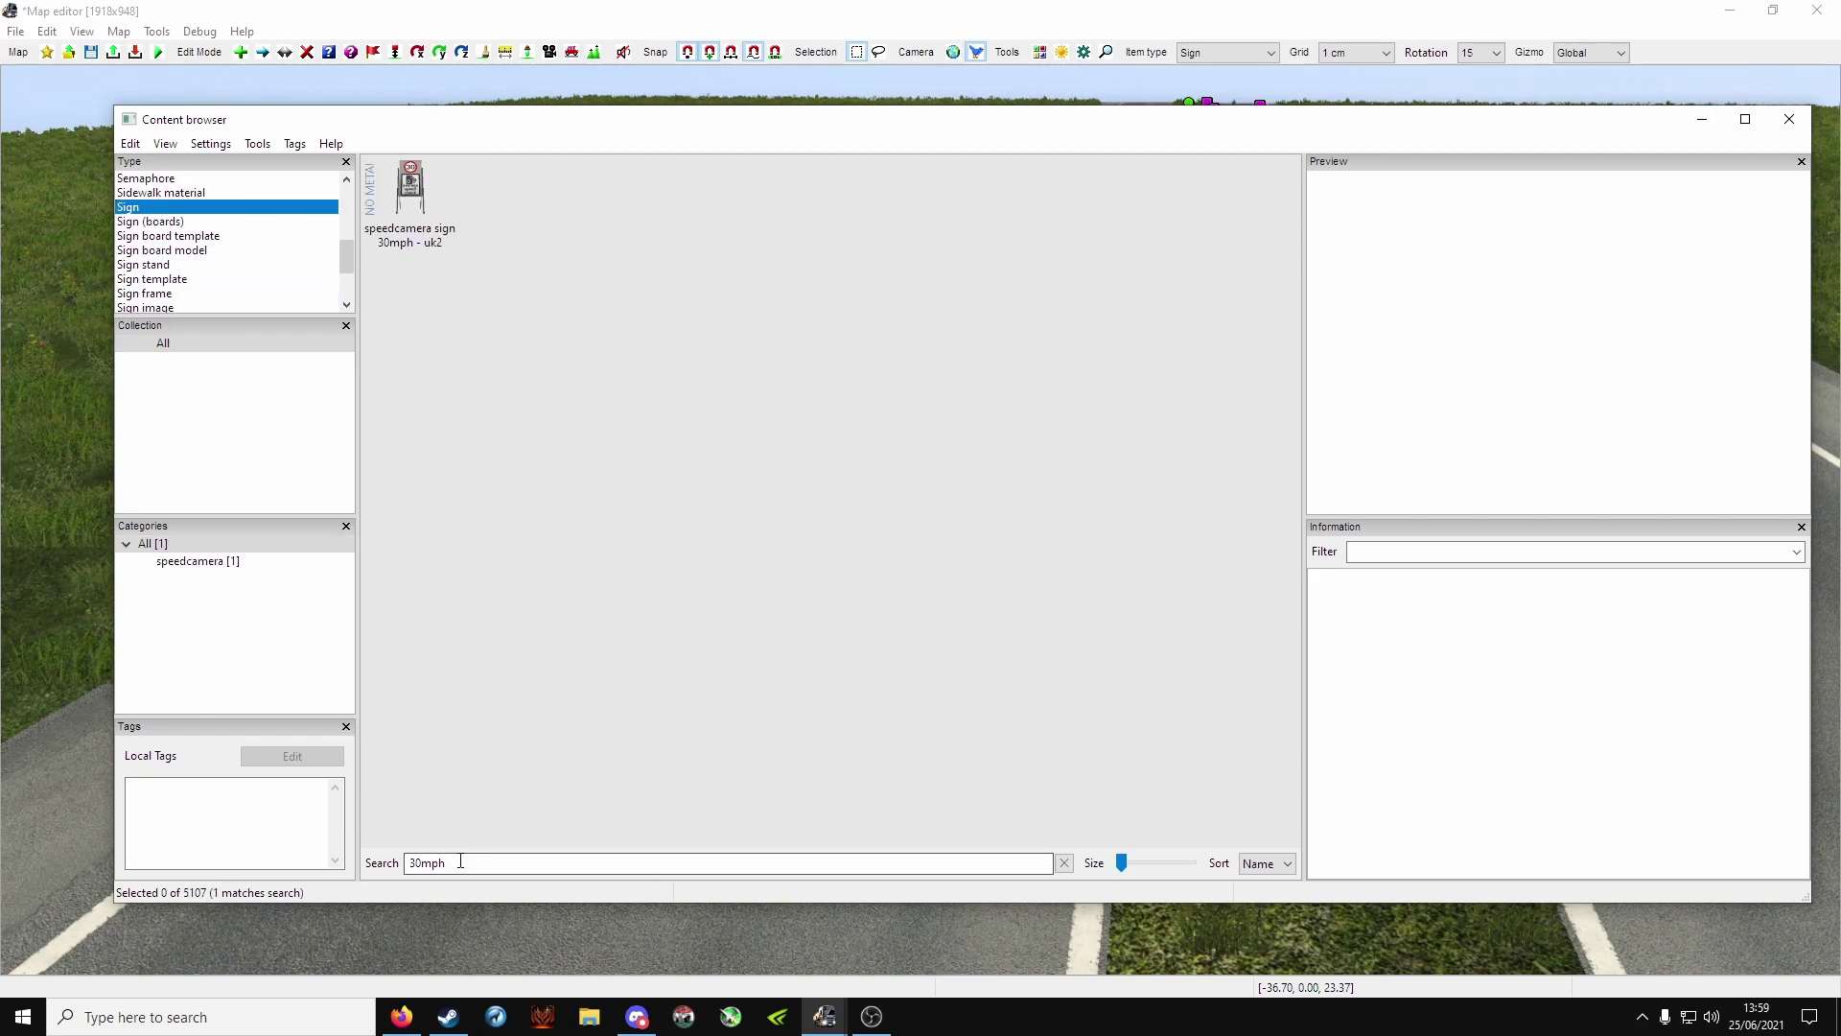
Search the signs for speed, preview the Speedlimit 40 hw pt model, and refine the search to speedlimit.
drag(459, 862, 345, 870)
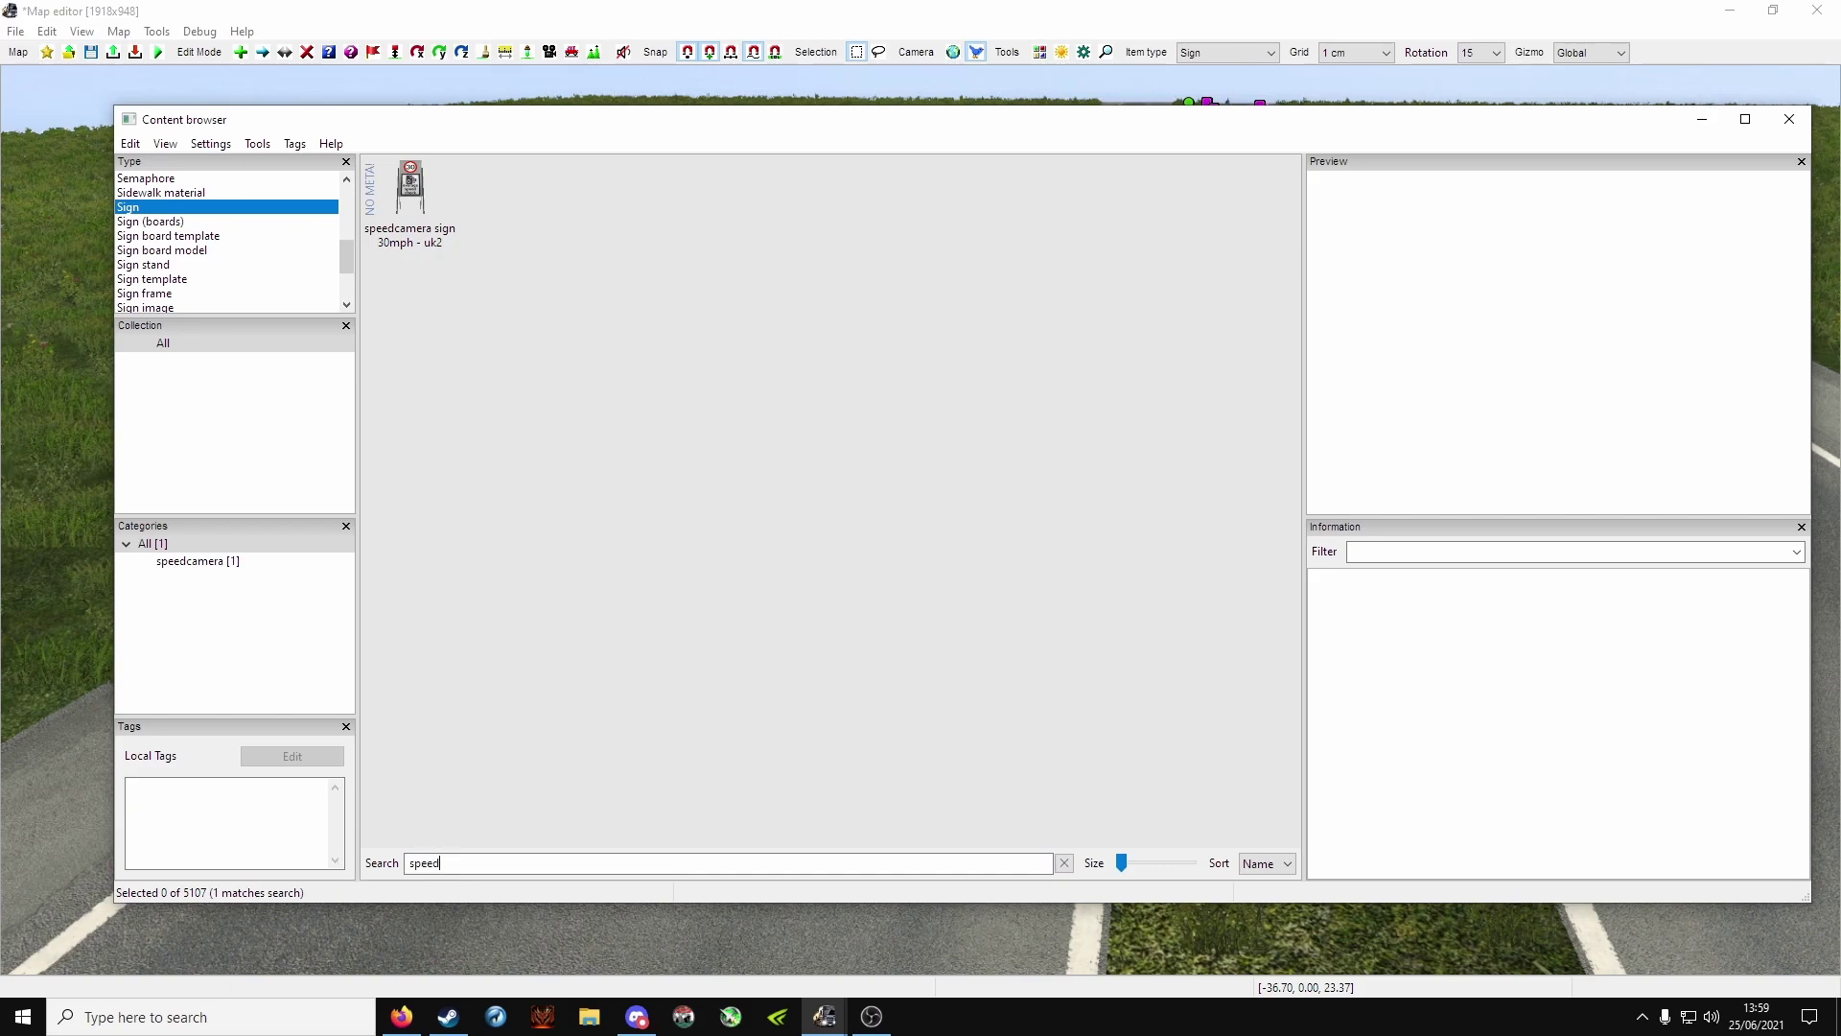
text(speed)
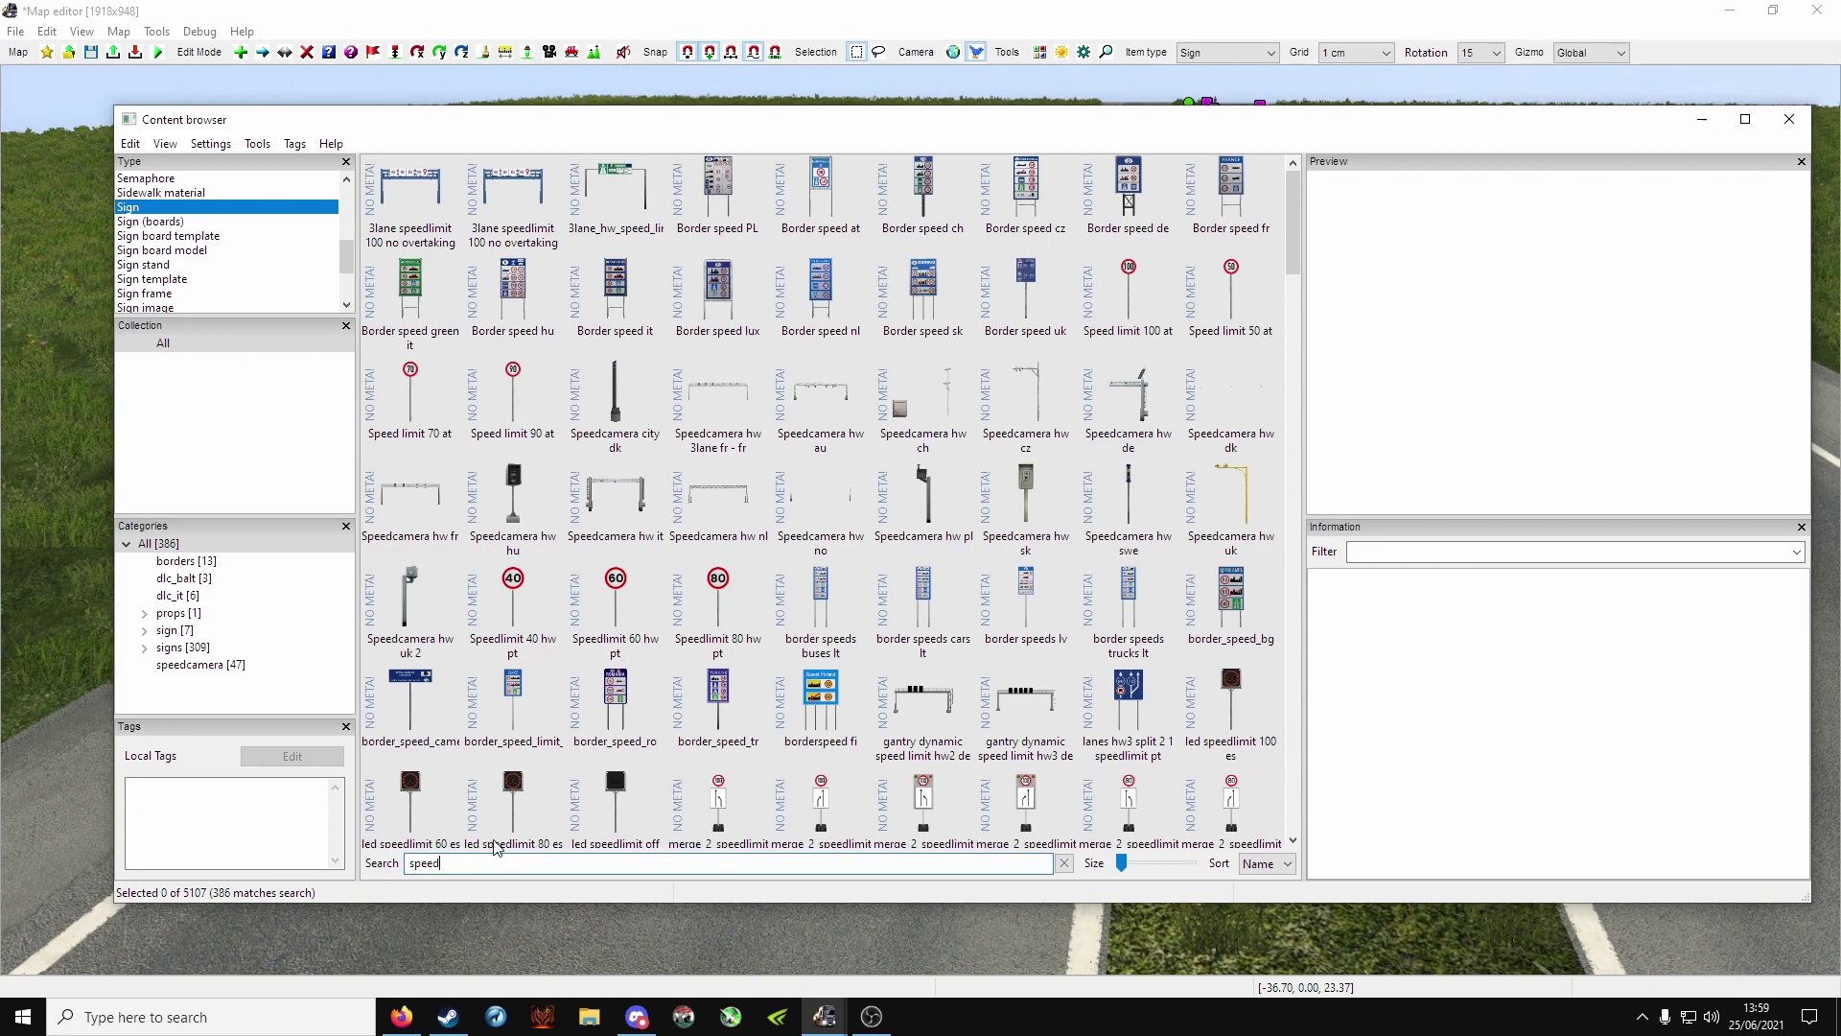
click(521, 600)
scroll(662, 617, down, 3)
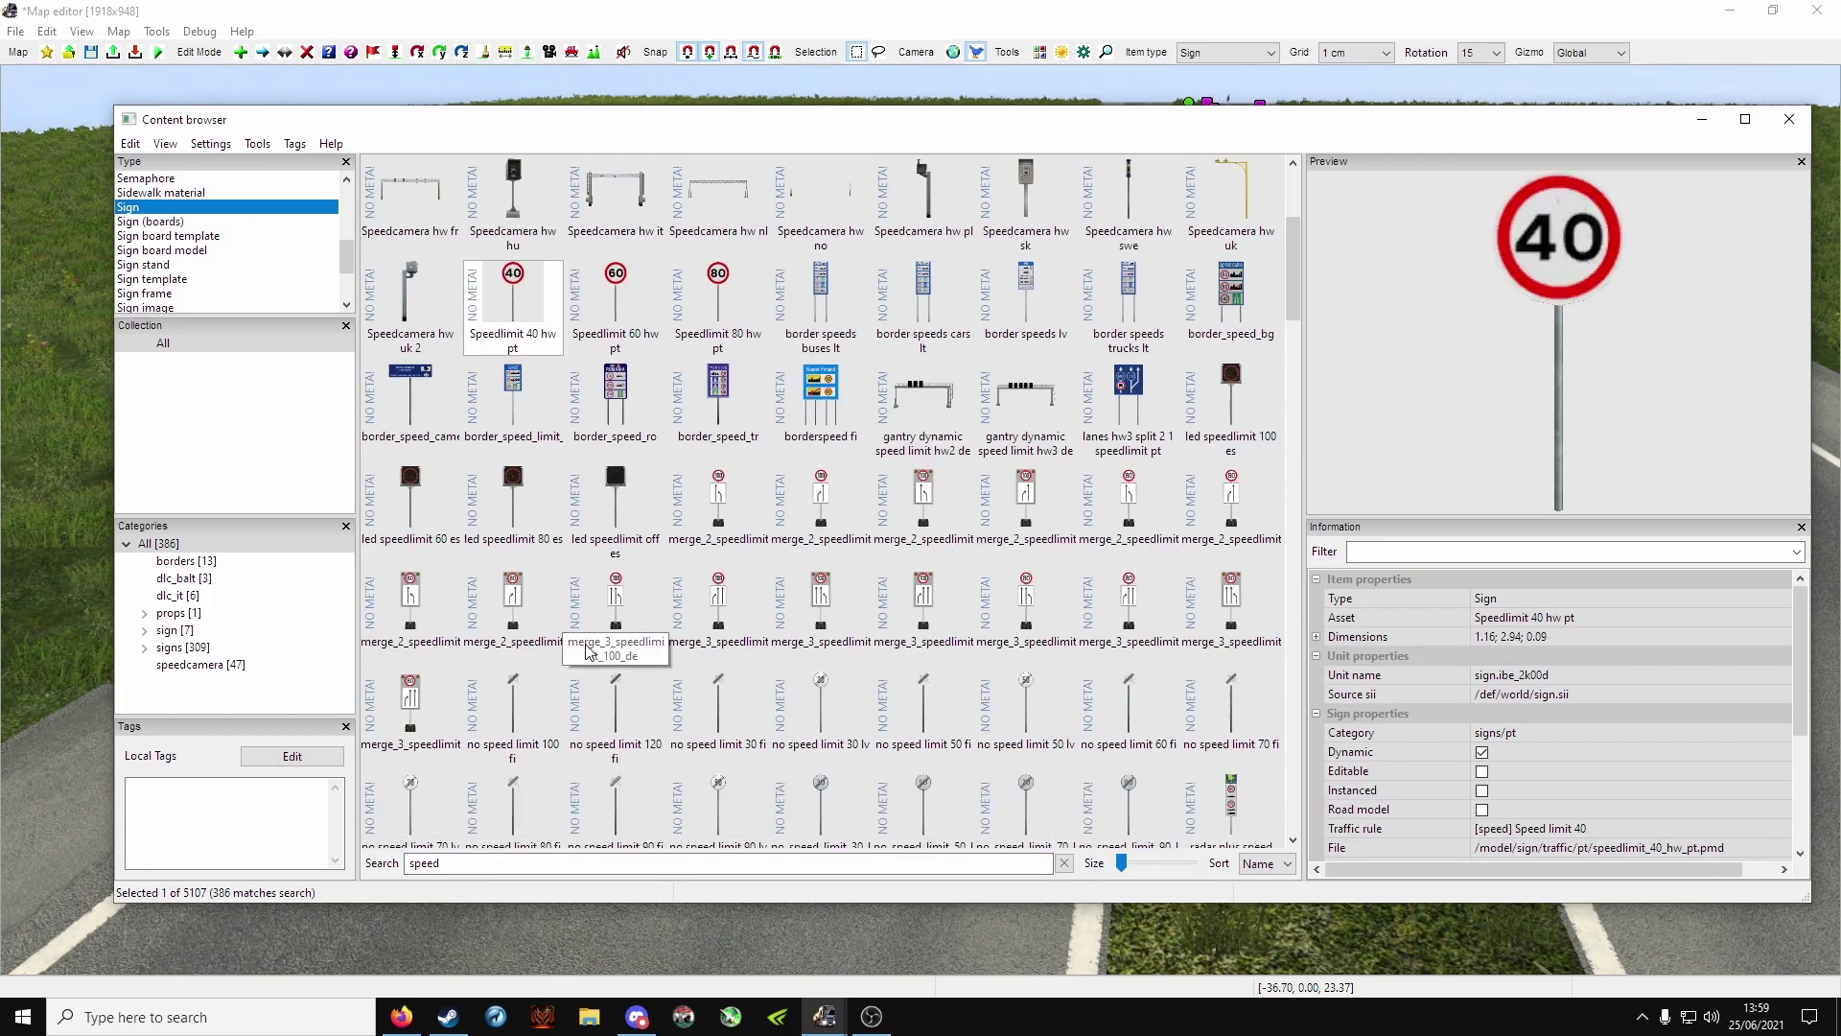
click(459, 868)
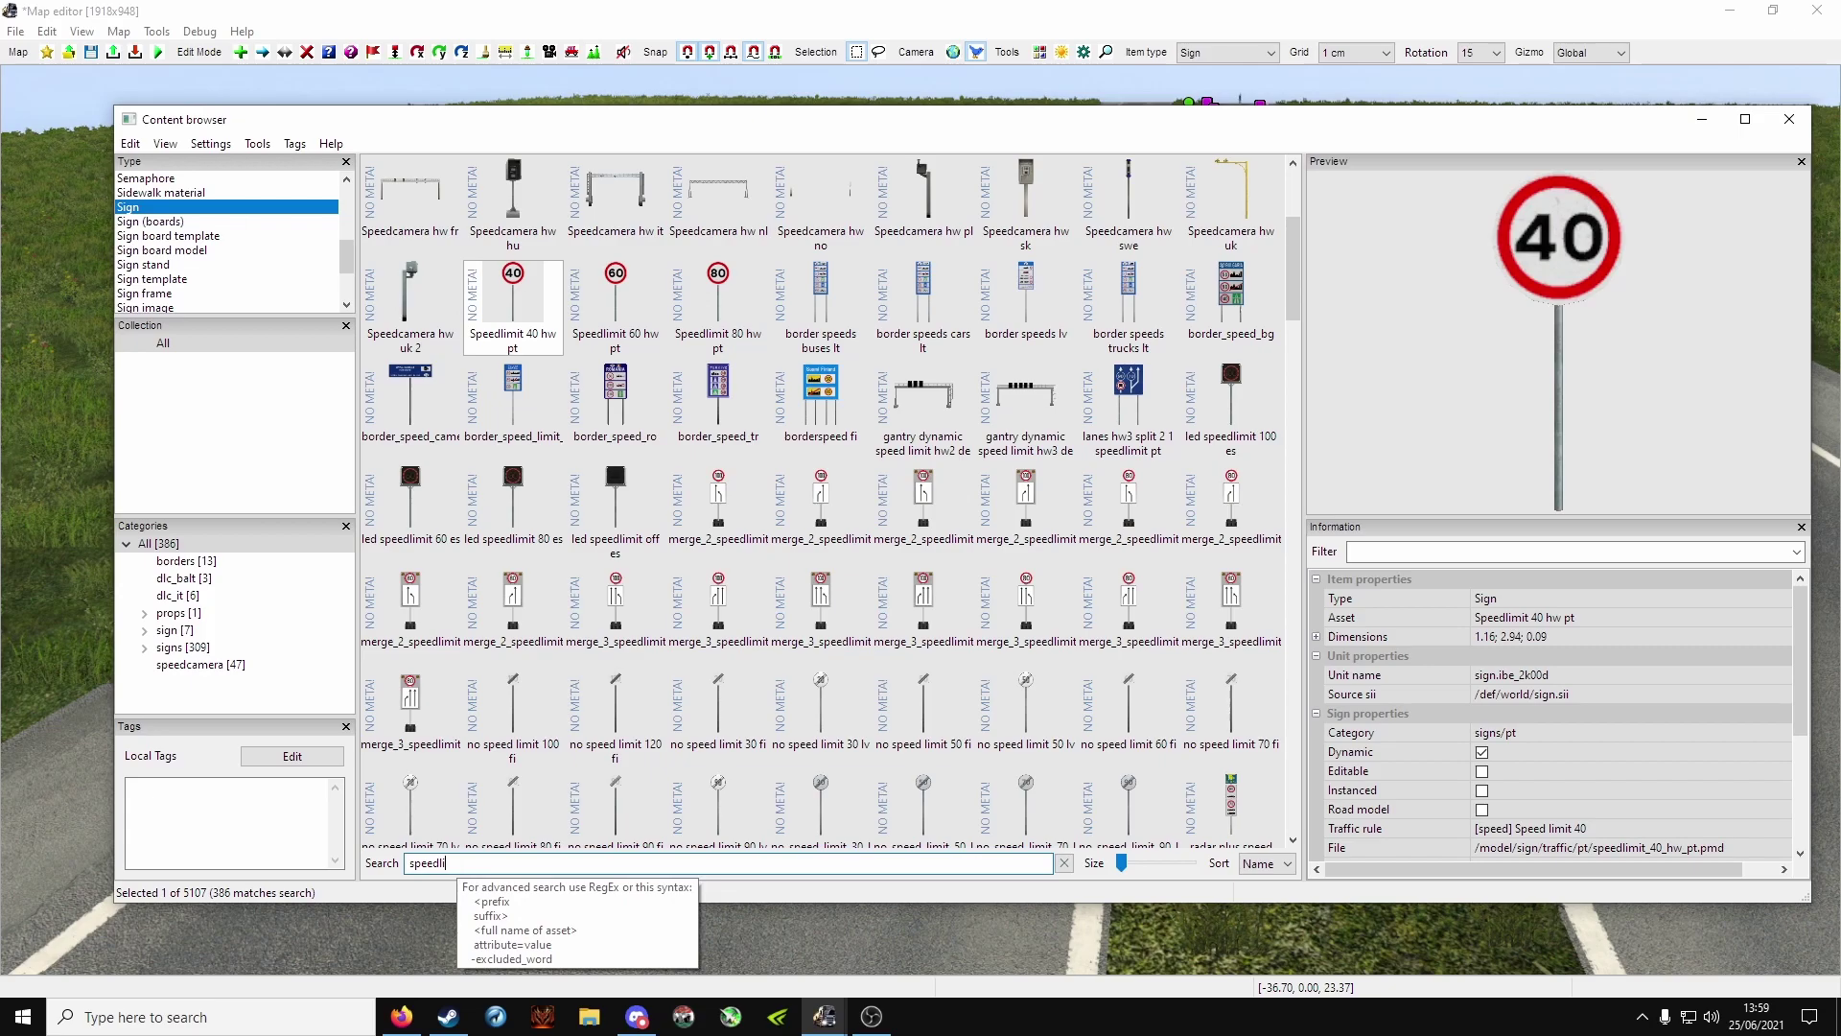
text(limit)
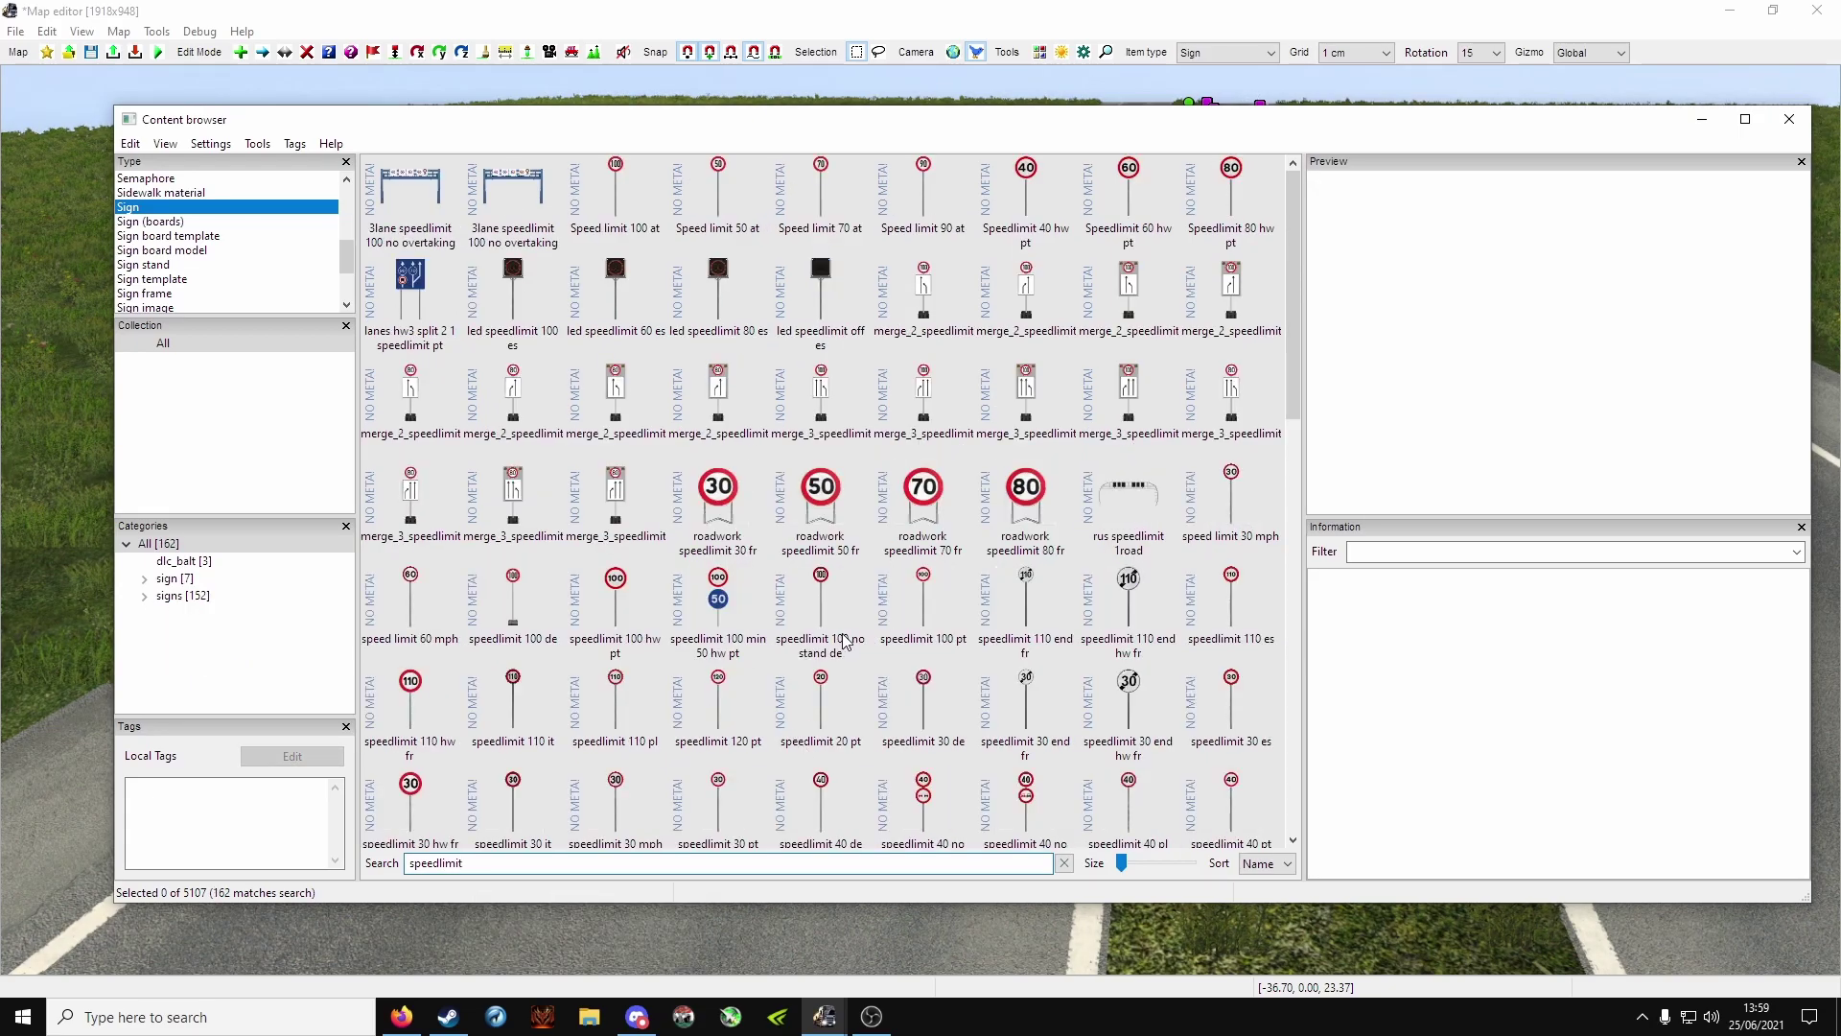
Choose the speed limit 30 mph model and place the sign on the outer shoulder of the carriageway without movers.
click(1235, 500)
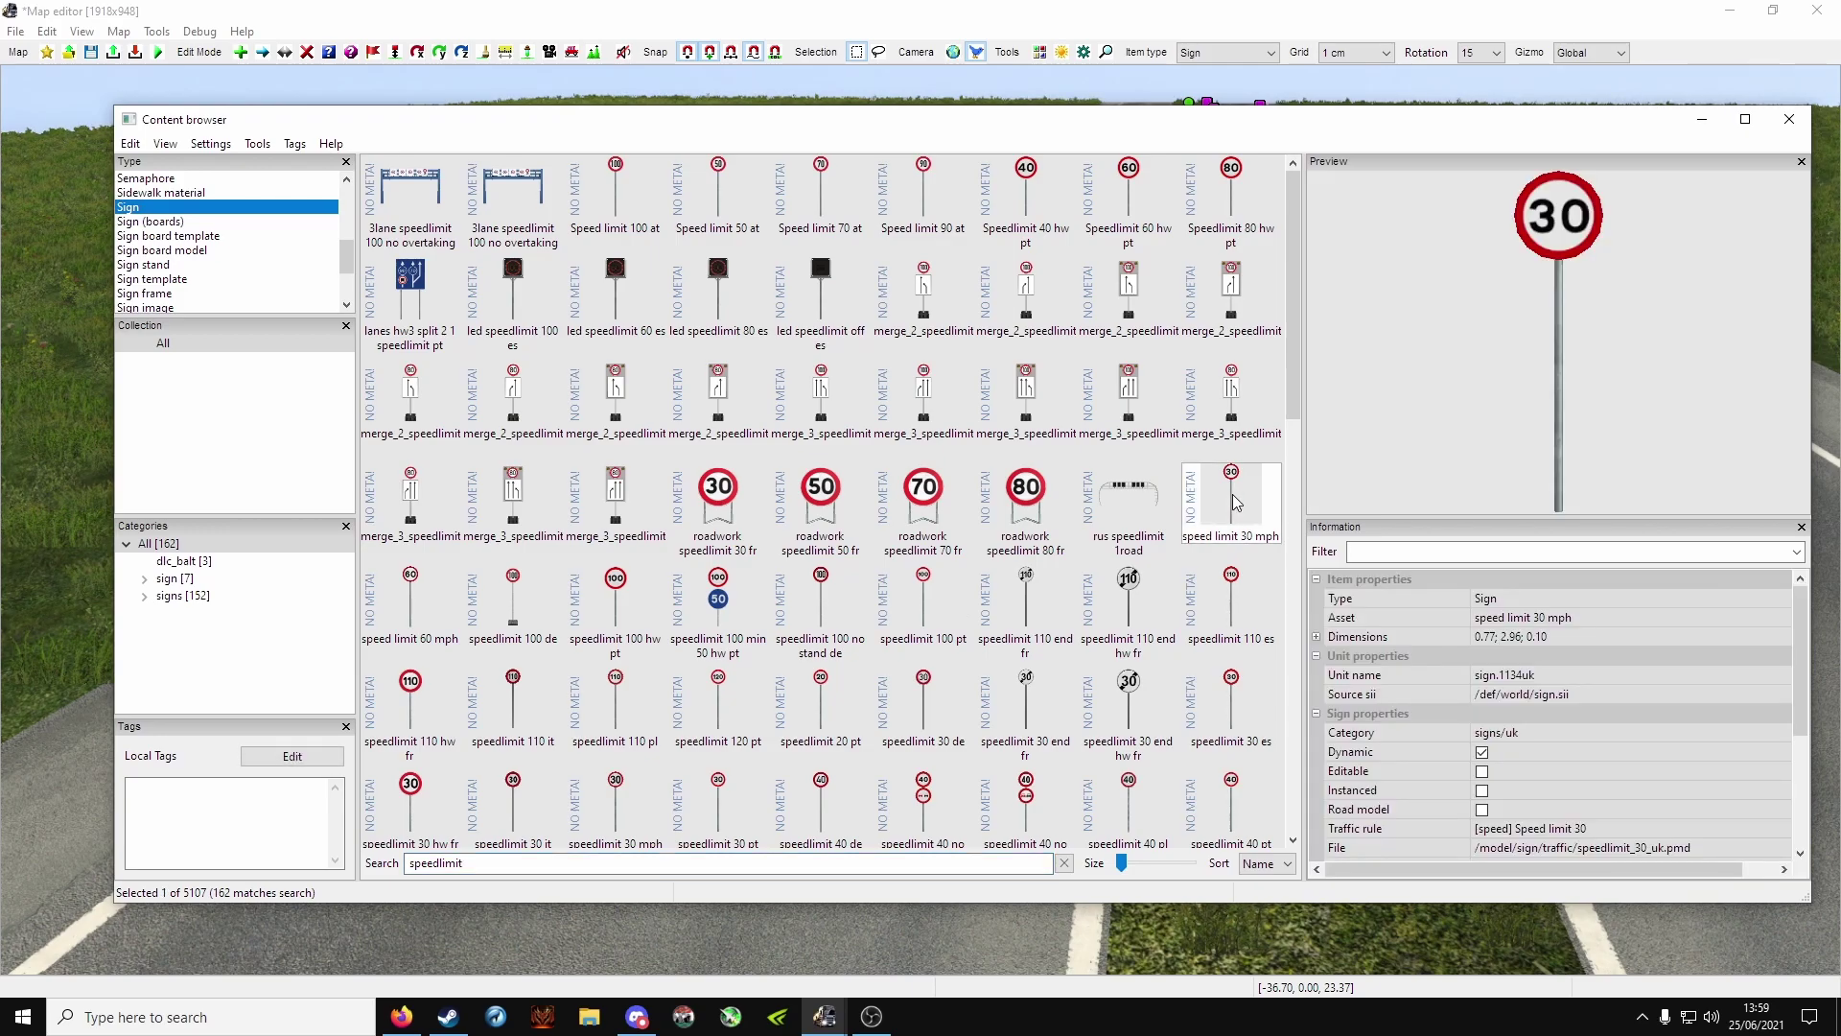
double_click(1236, 500)
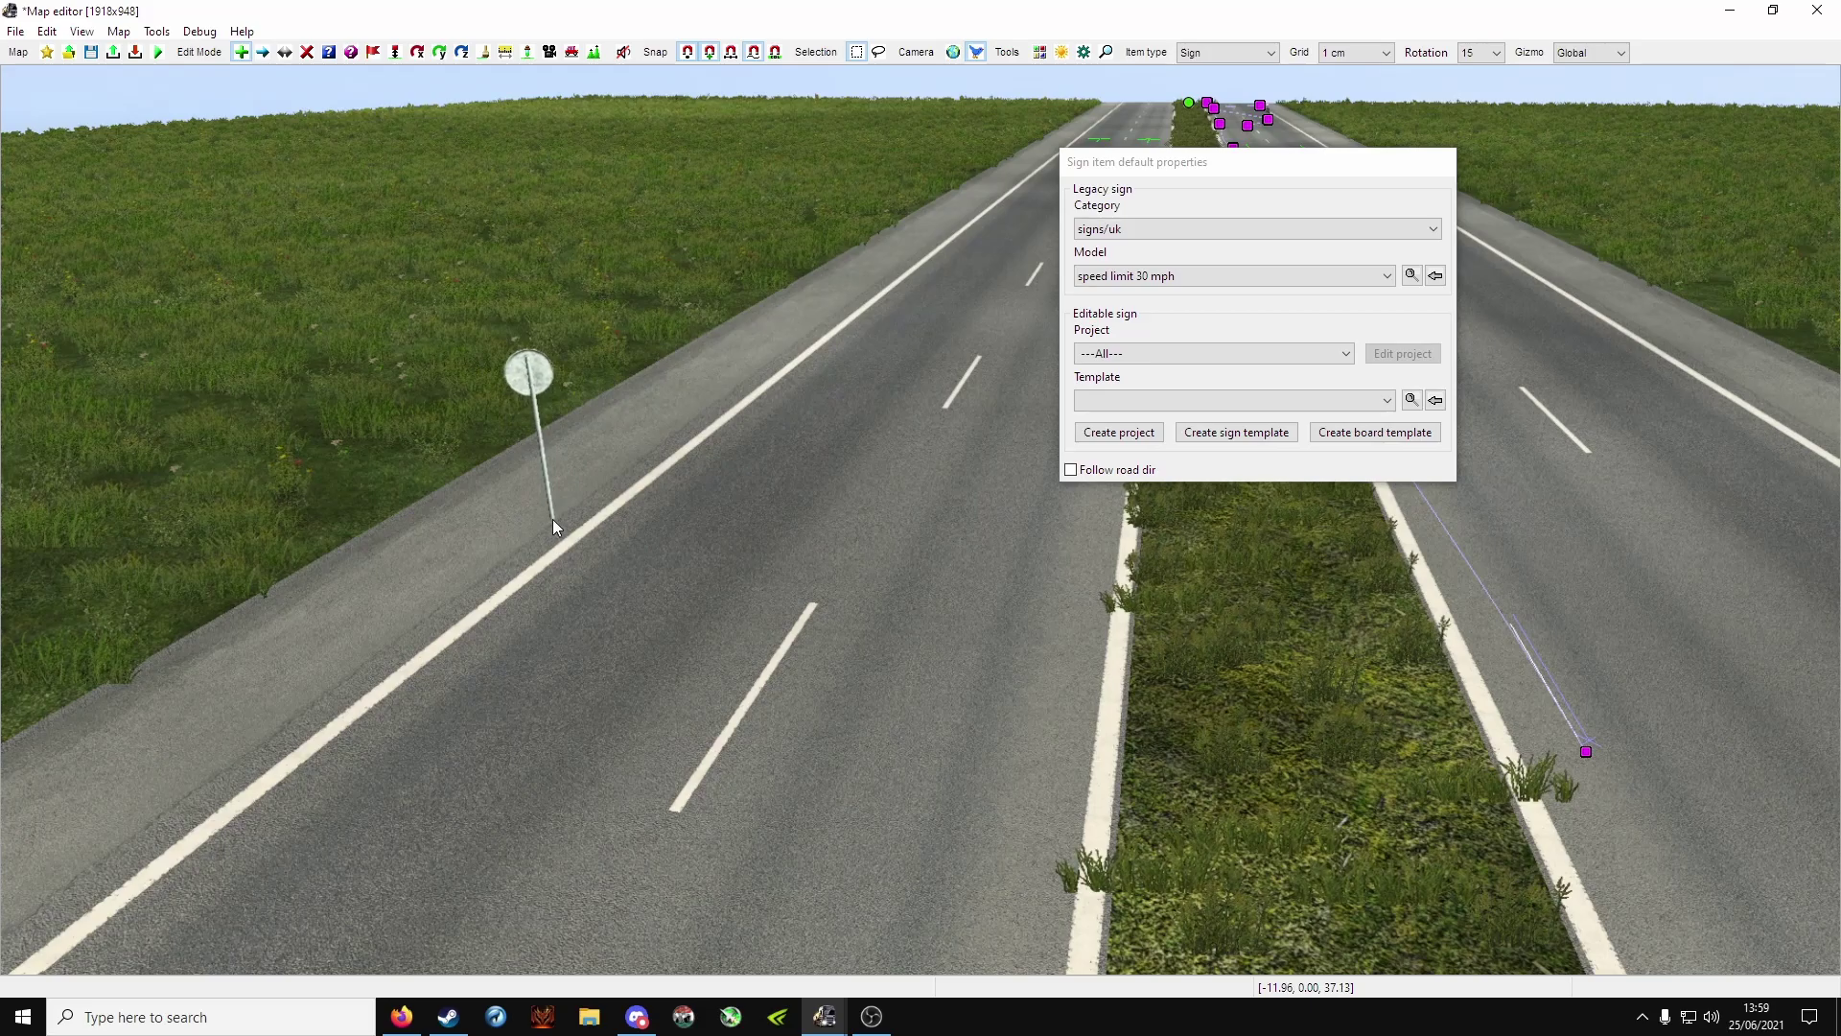
click(579, 497)
key(space)
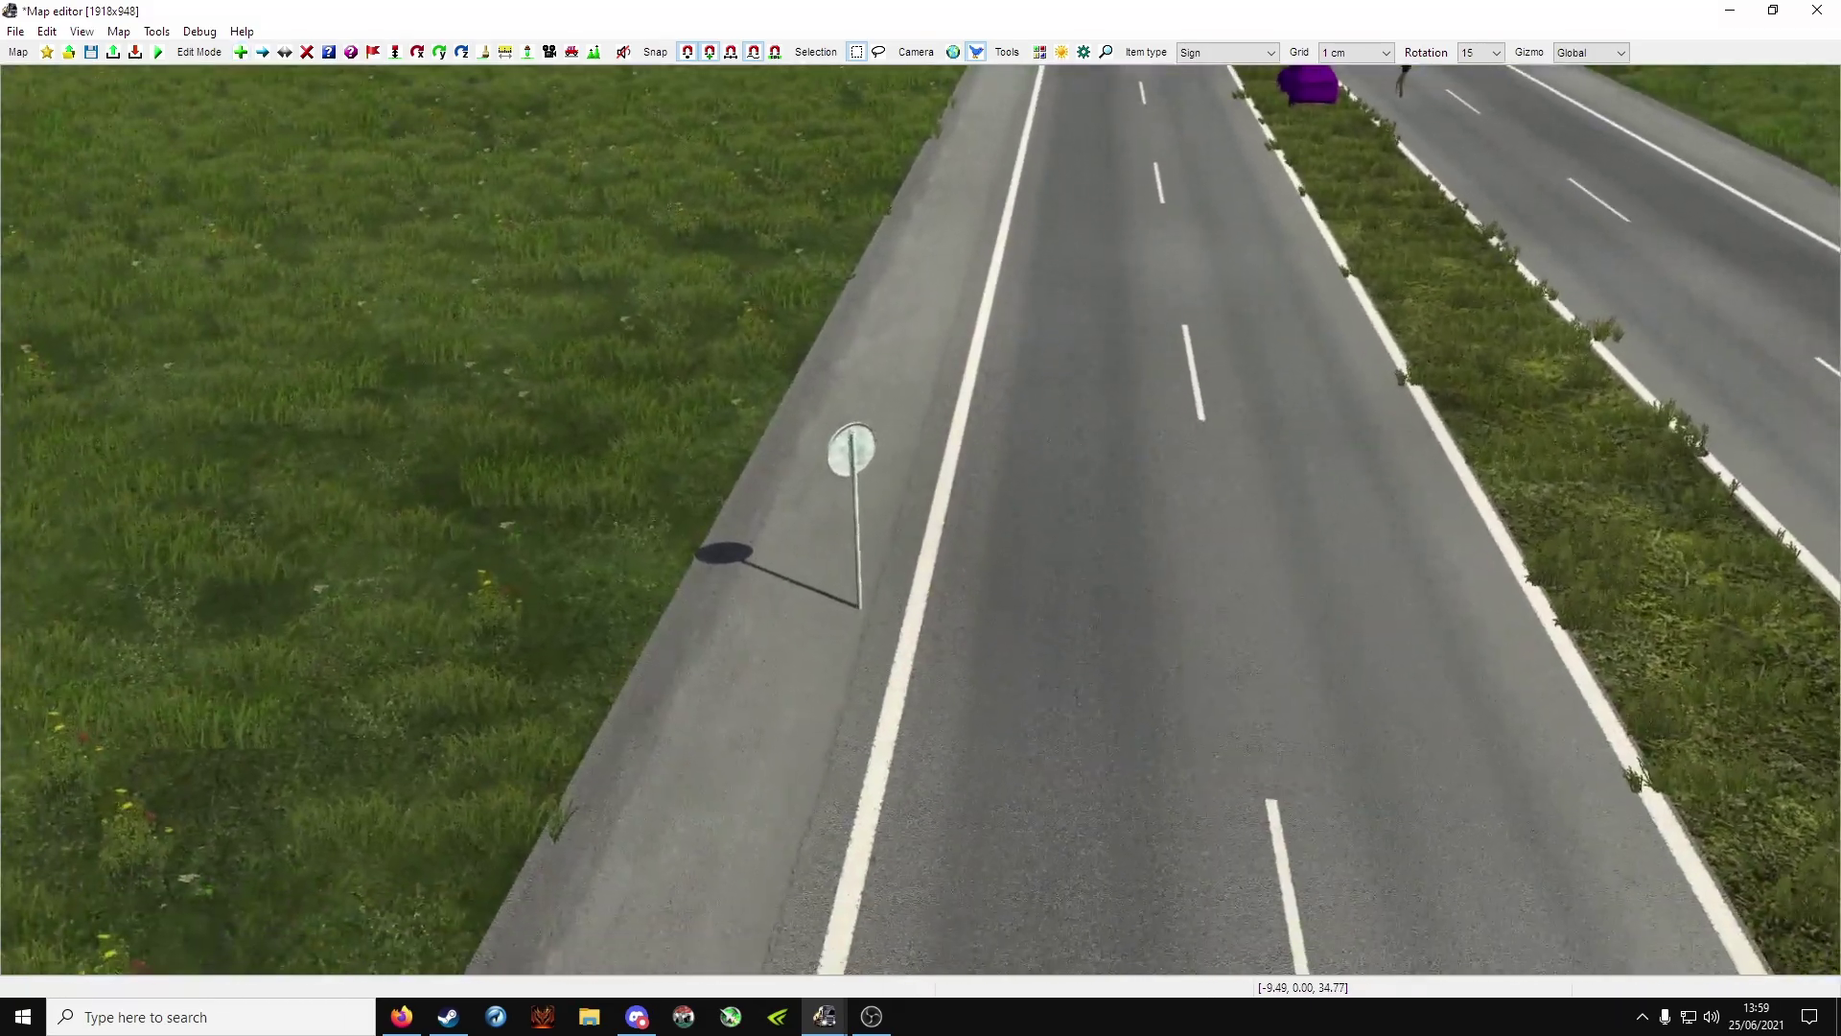
Rotate the 30 mph sign about its vertical axis to face oncoming traffic and move it further along the shoulder.
key(r)
click(846, 623)
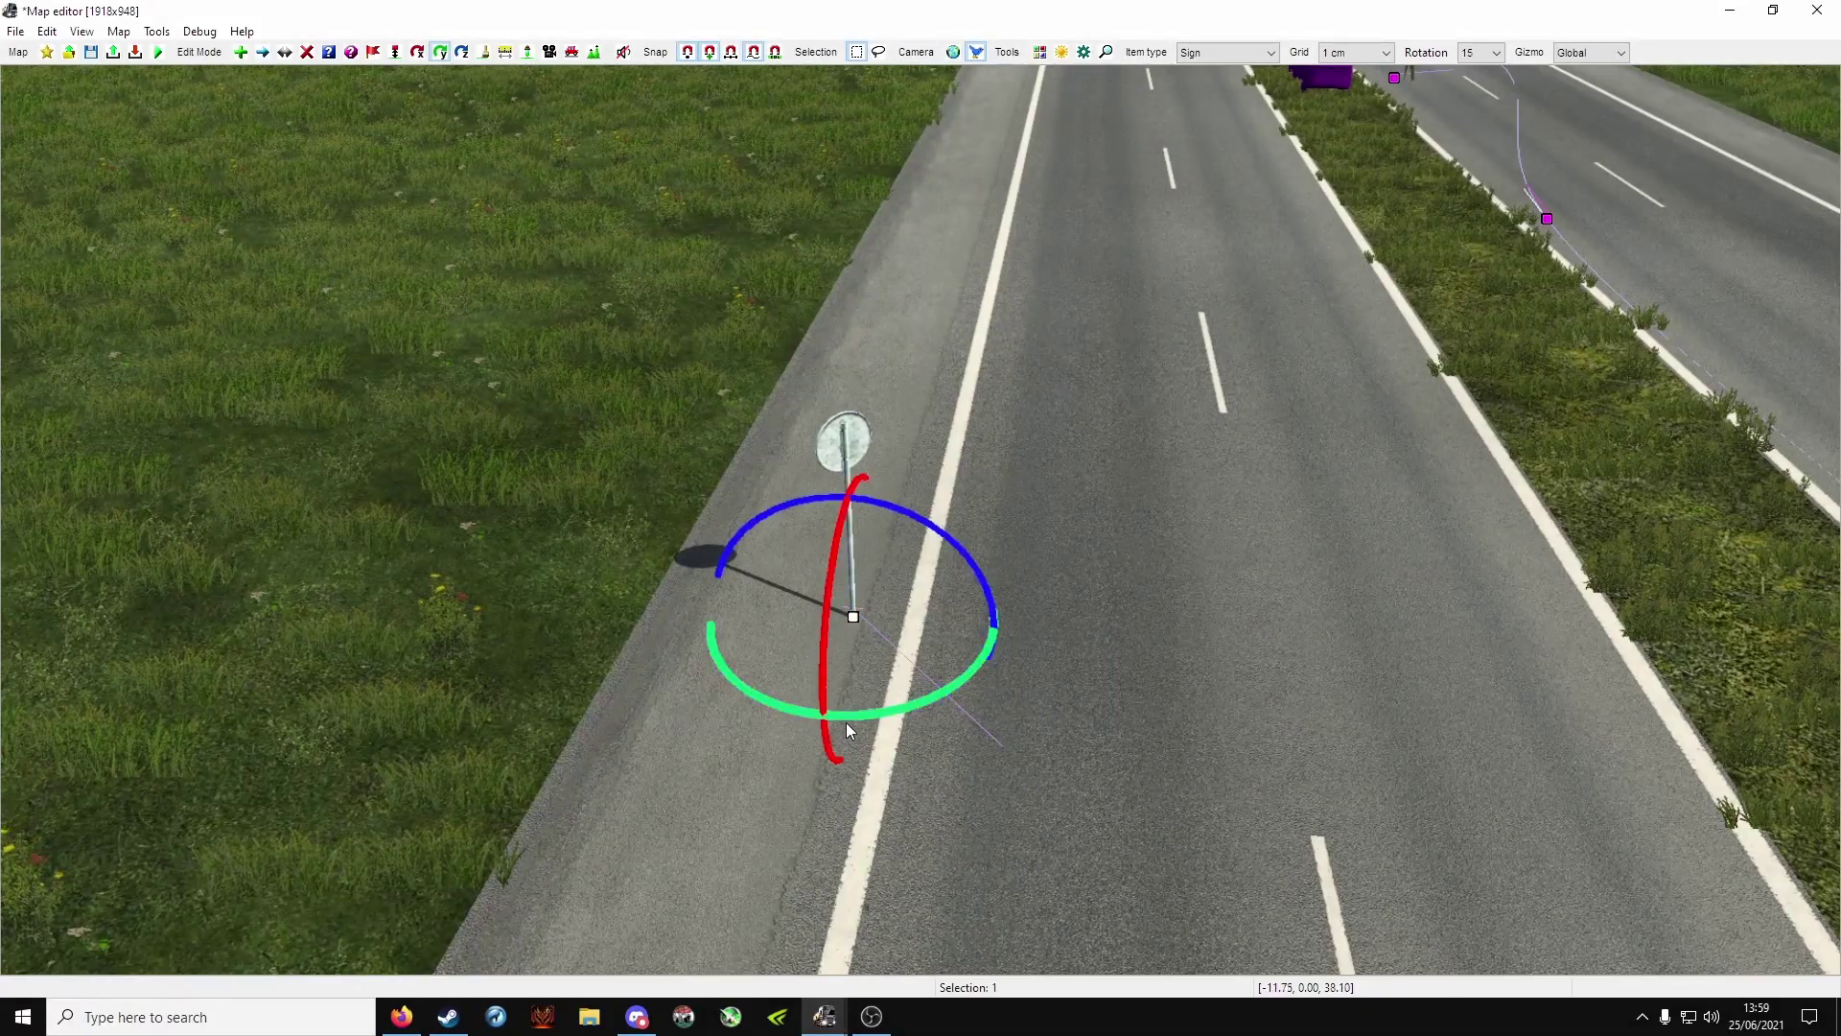
drag(848, 729, 934, 690)
middle_drag(1034, 525, 950, 518)
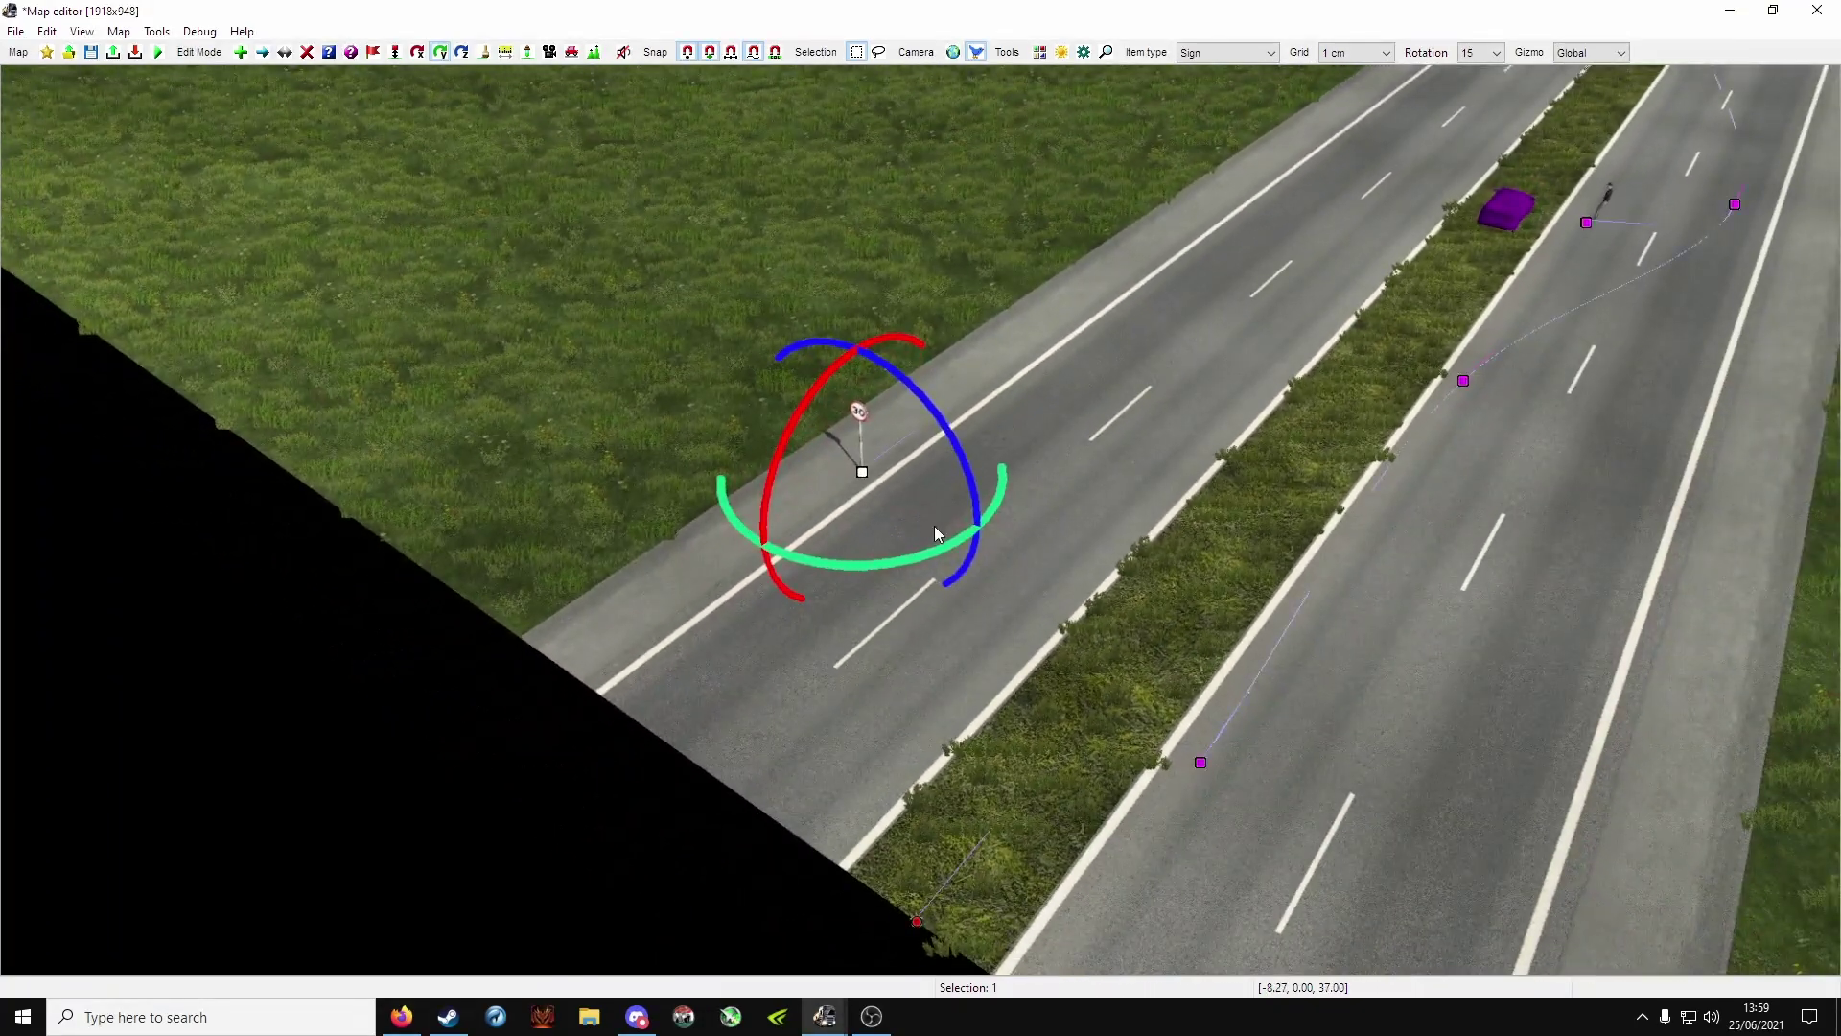
key(m)
drag(862, 472, 1069, 320)
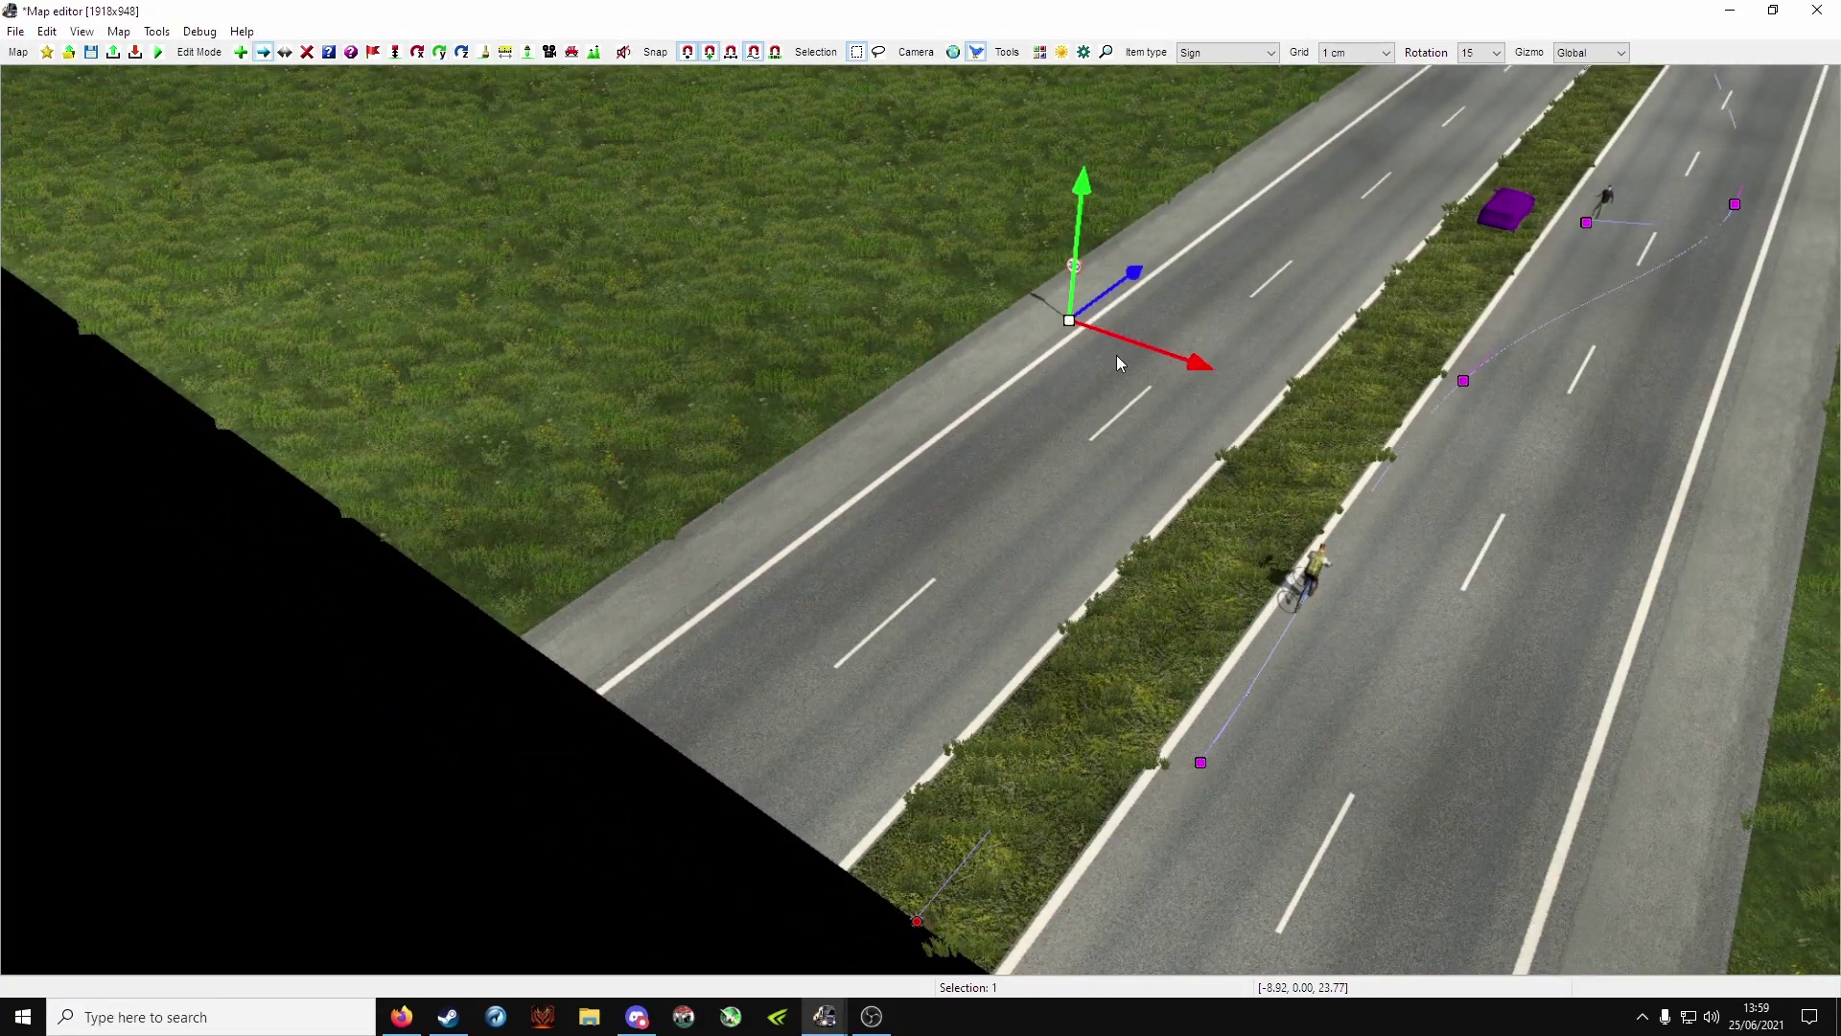
Spawn cars in both lanes of the signed carriageway with the Traffic Tool, then leave the tool.
click(572, 54)
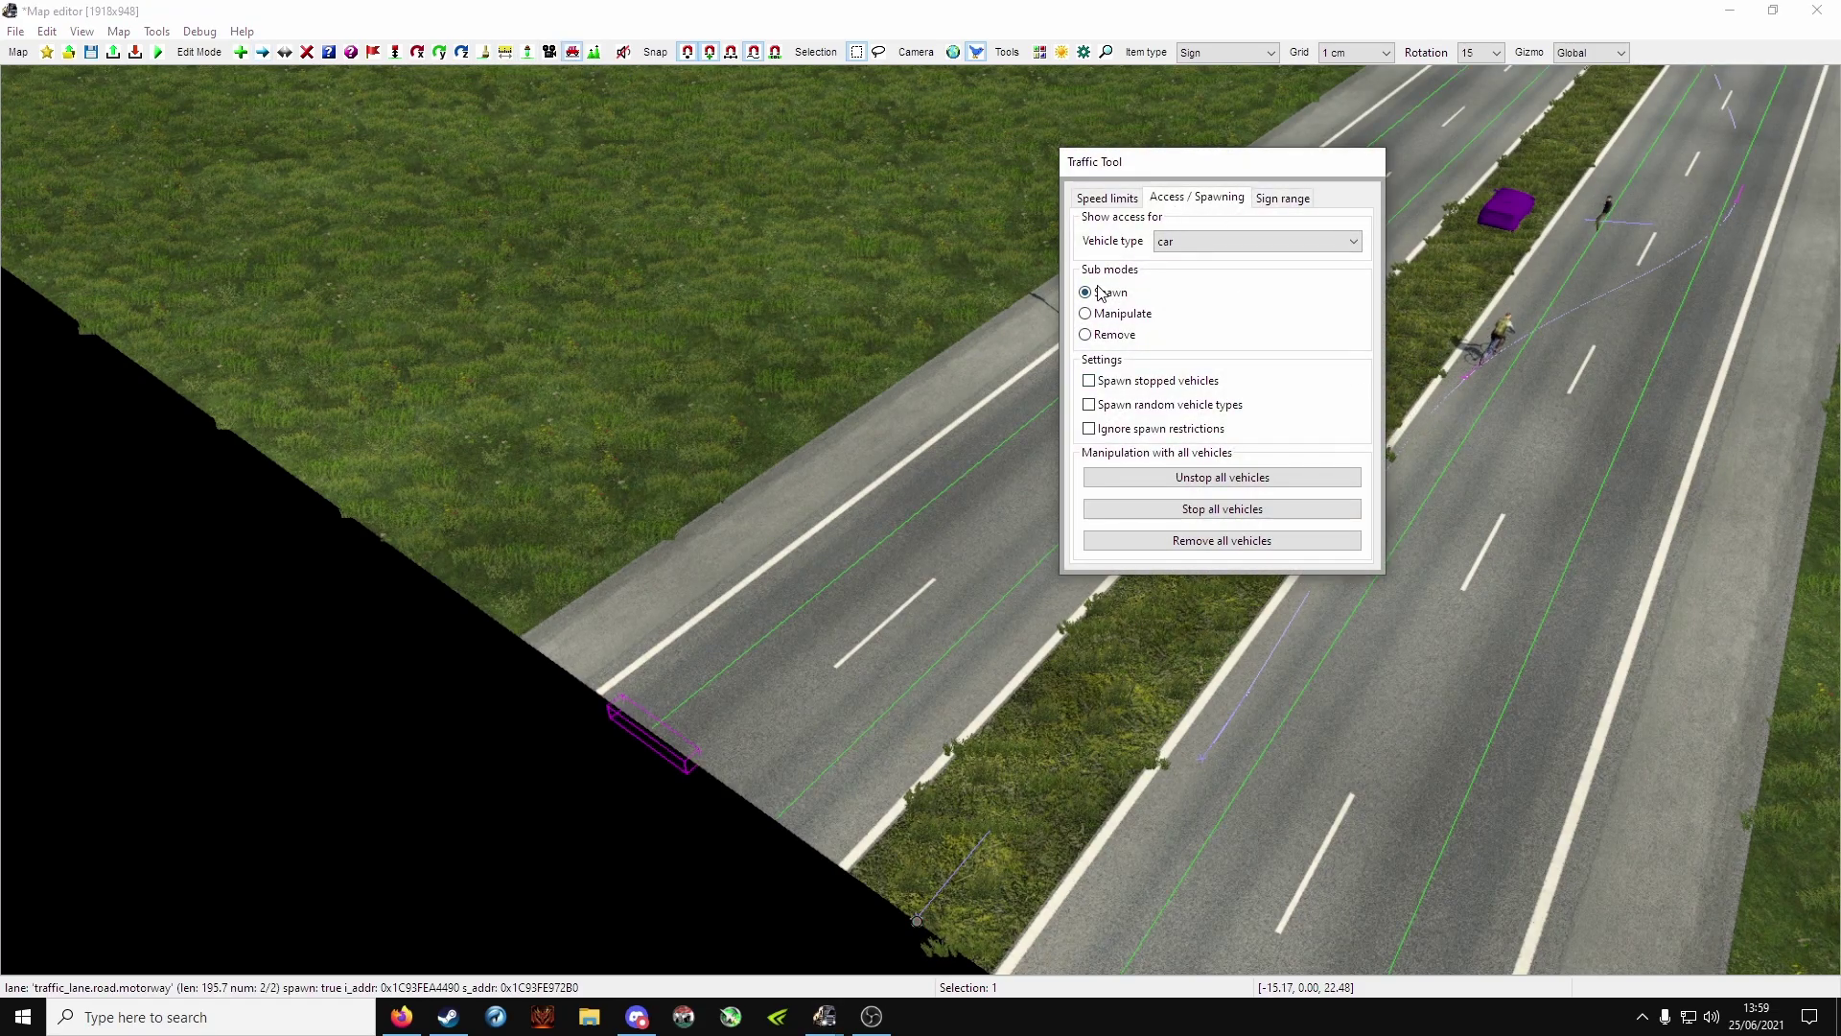
drag(1176, 177, 204, 298)
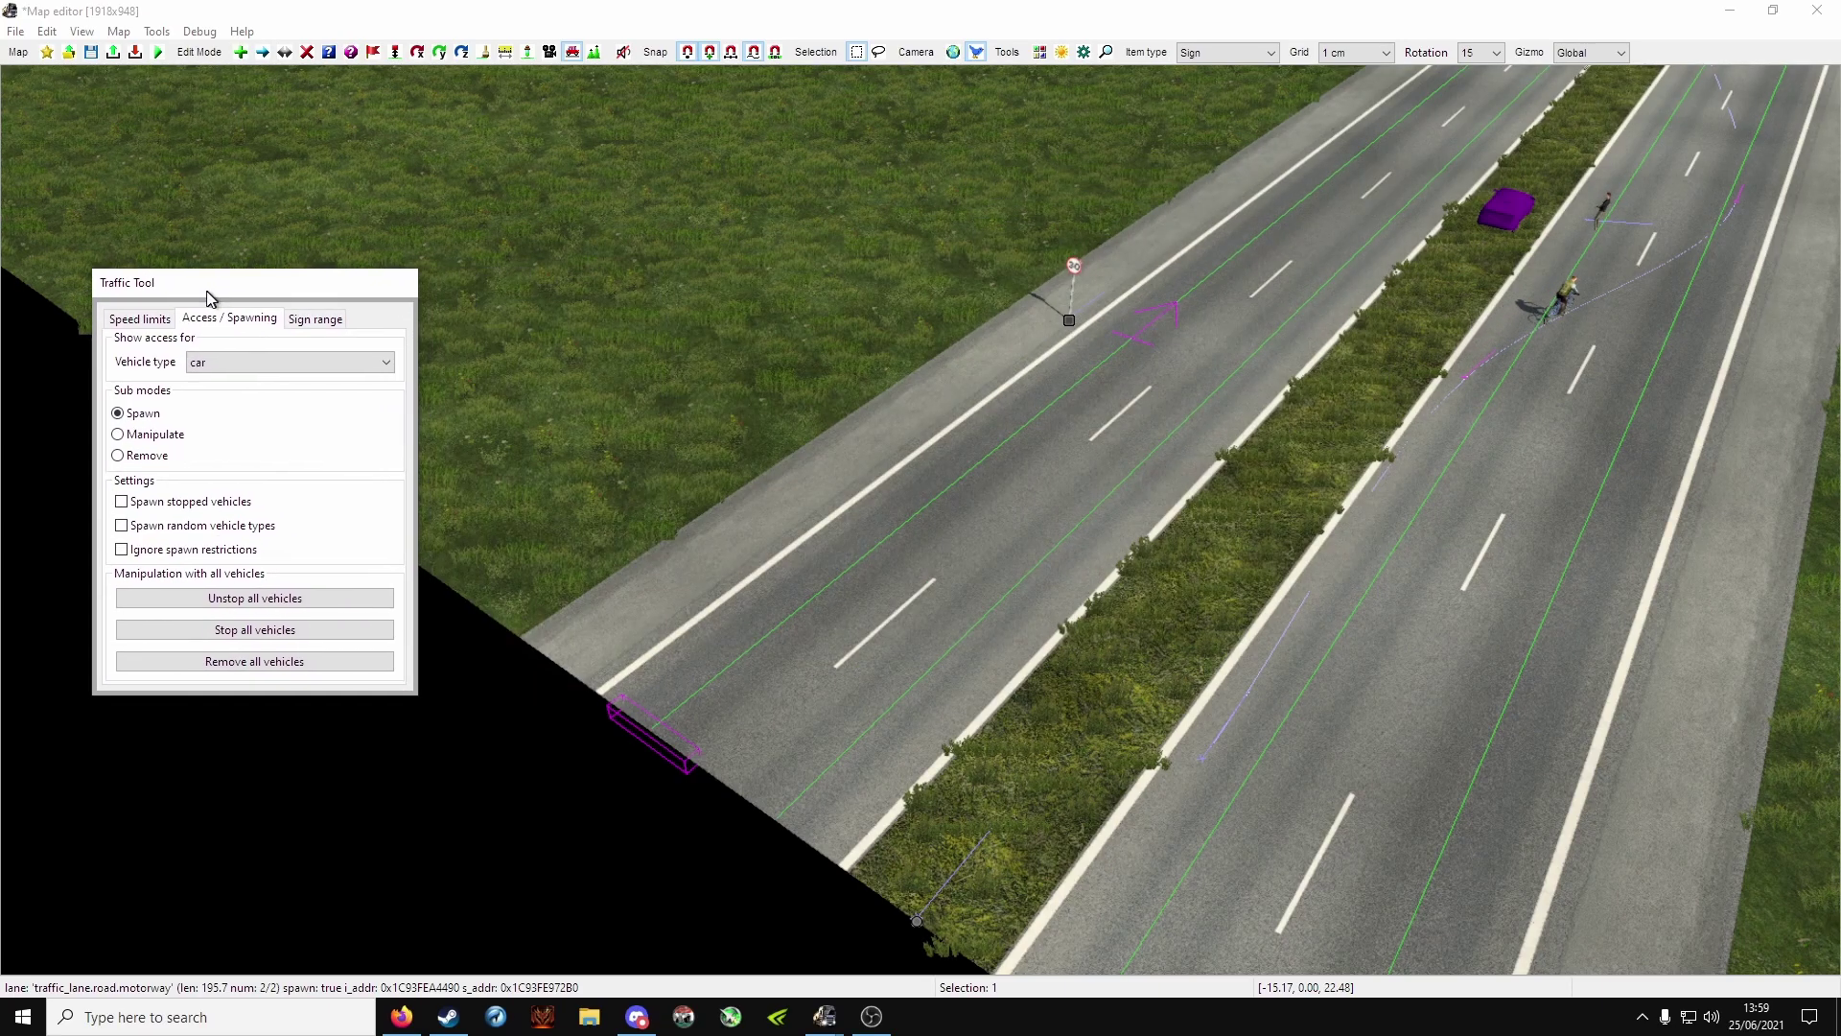
middle_drag(674, 579, 871, 687)
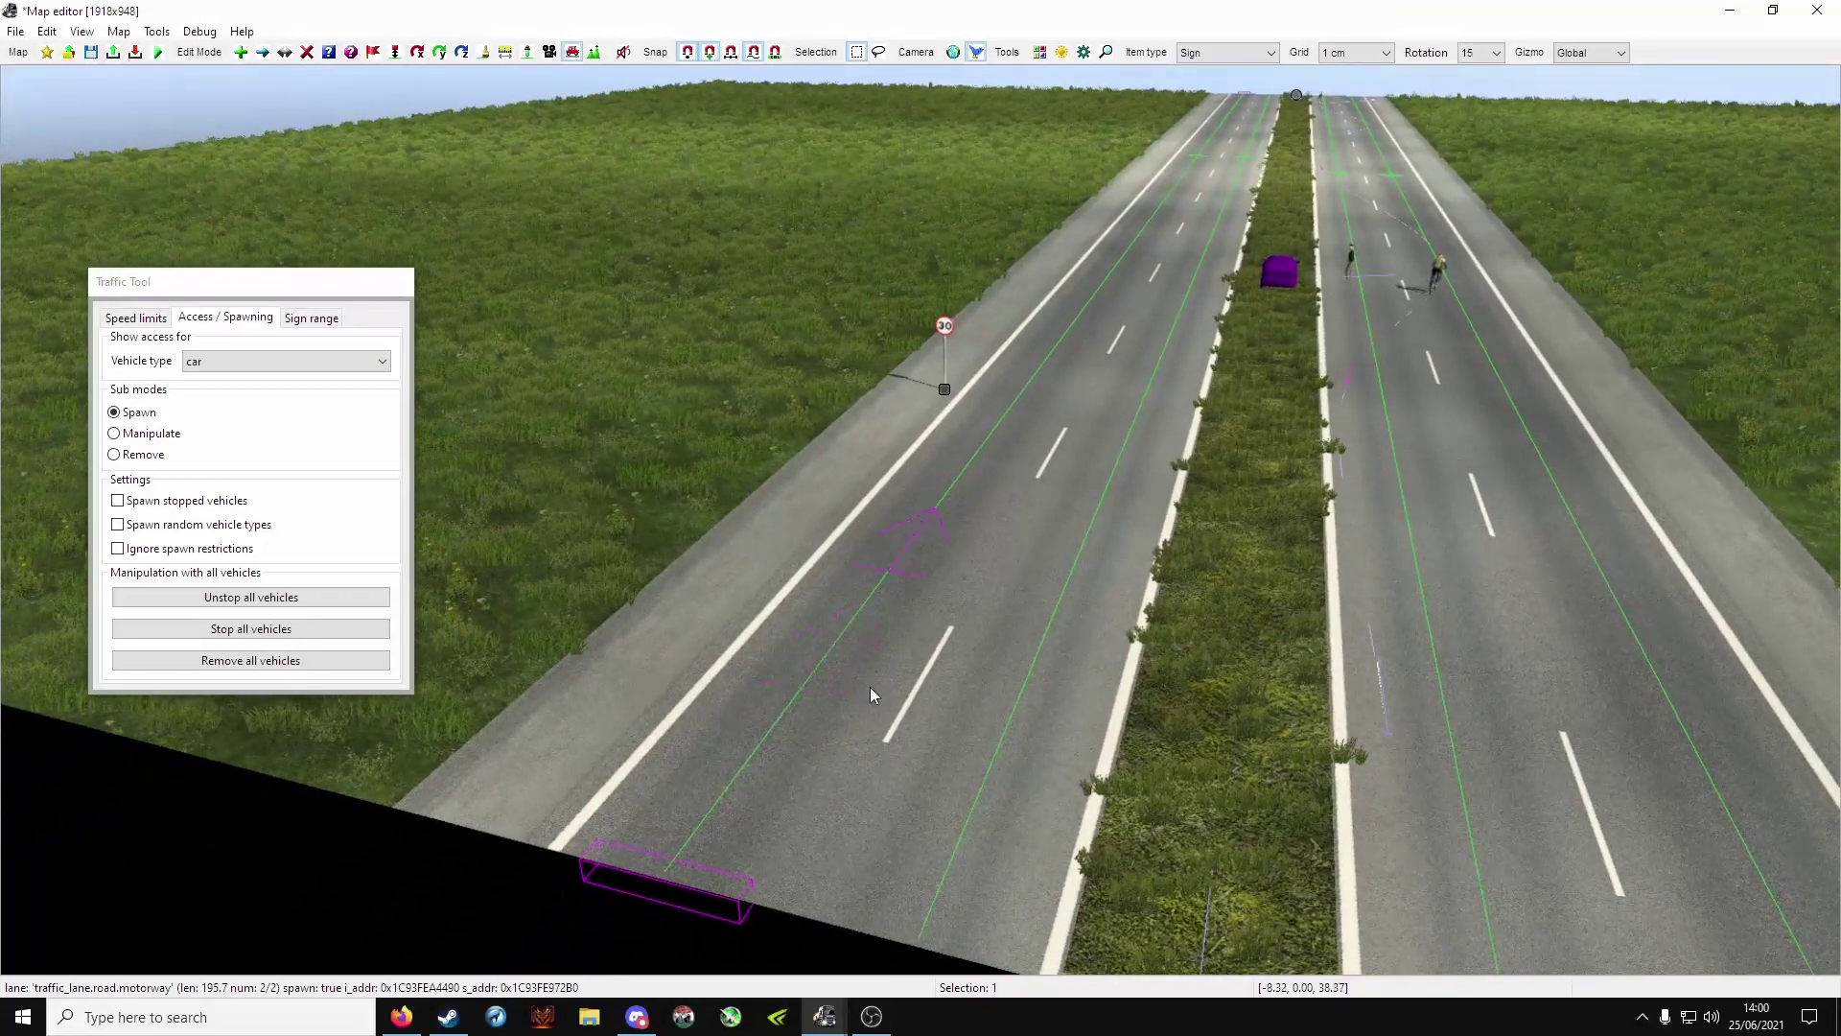
click(687, 846)
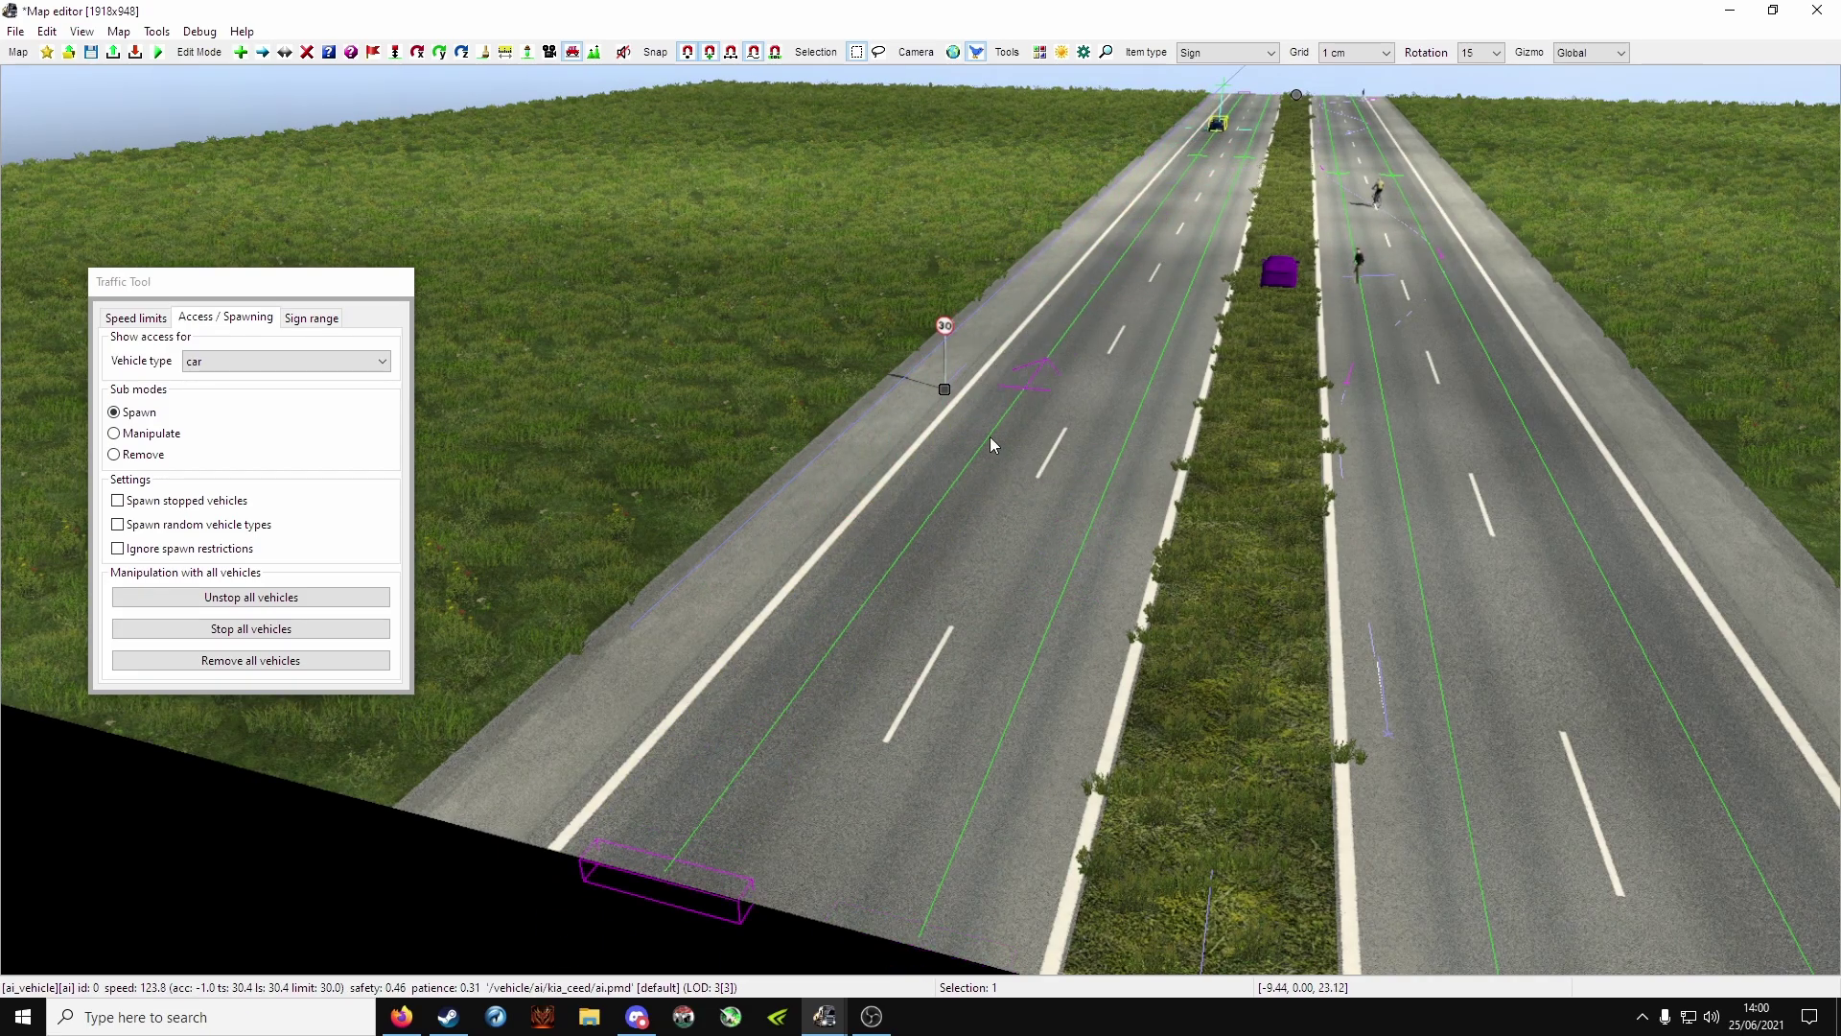
click(961, 746)
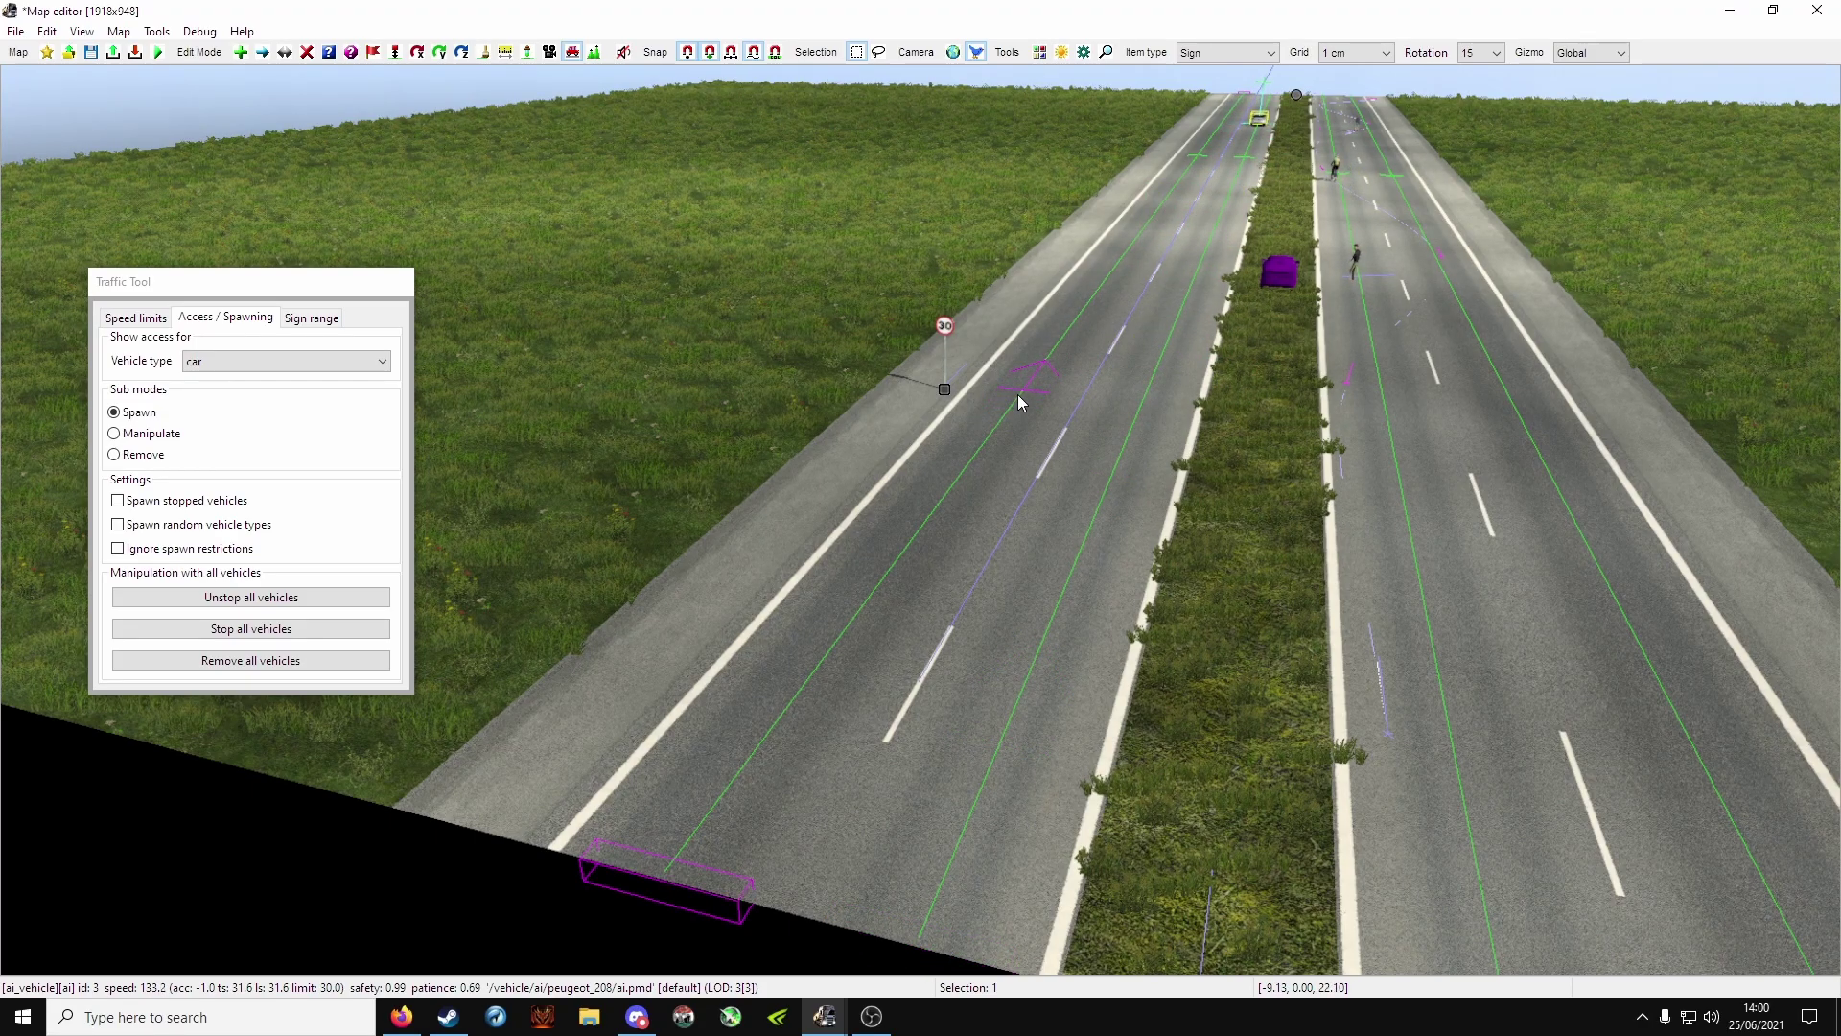
key(Escape)
Move the 30 mph sign further down the road along the outer shoulder, without adding another sign.
middle_drag(943, 389, 930, 518)
scroll(930, 521, down, 5)
key(v)
drag(928, 462, 1276, 285)
key(e)
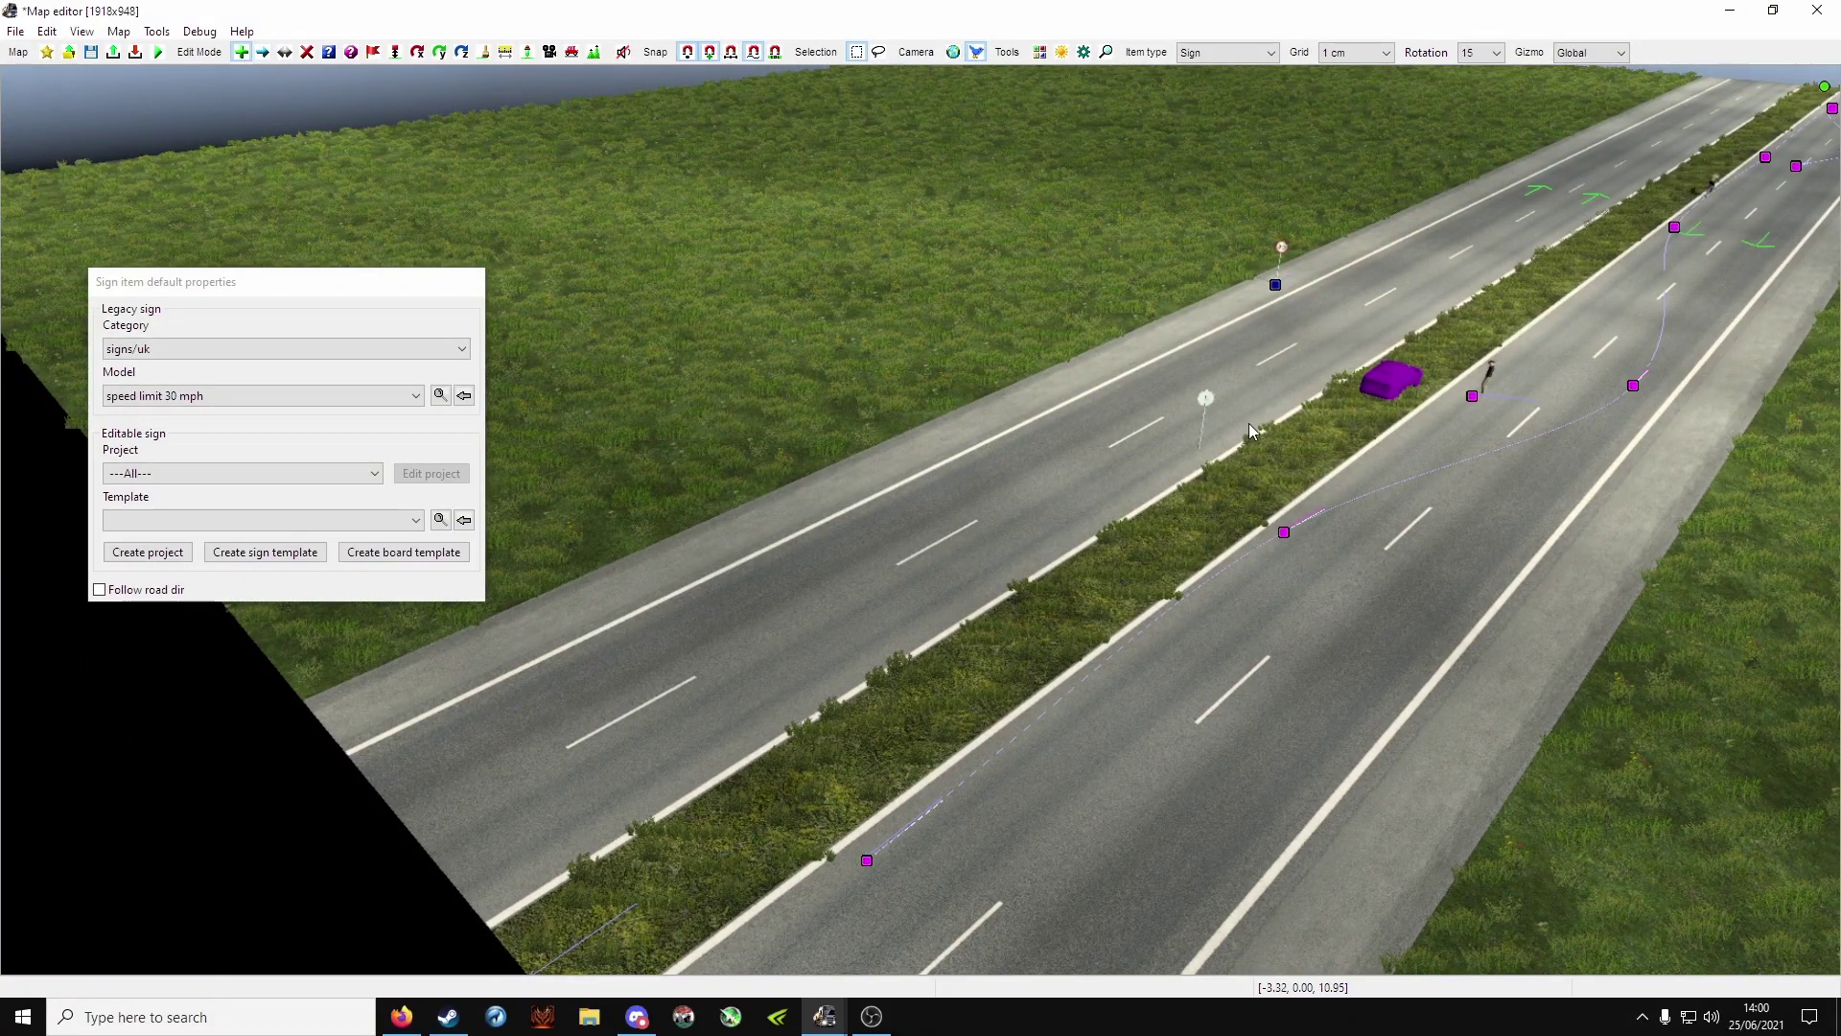
key(Escape)
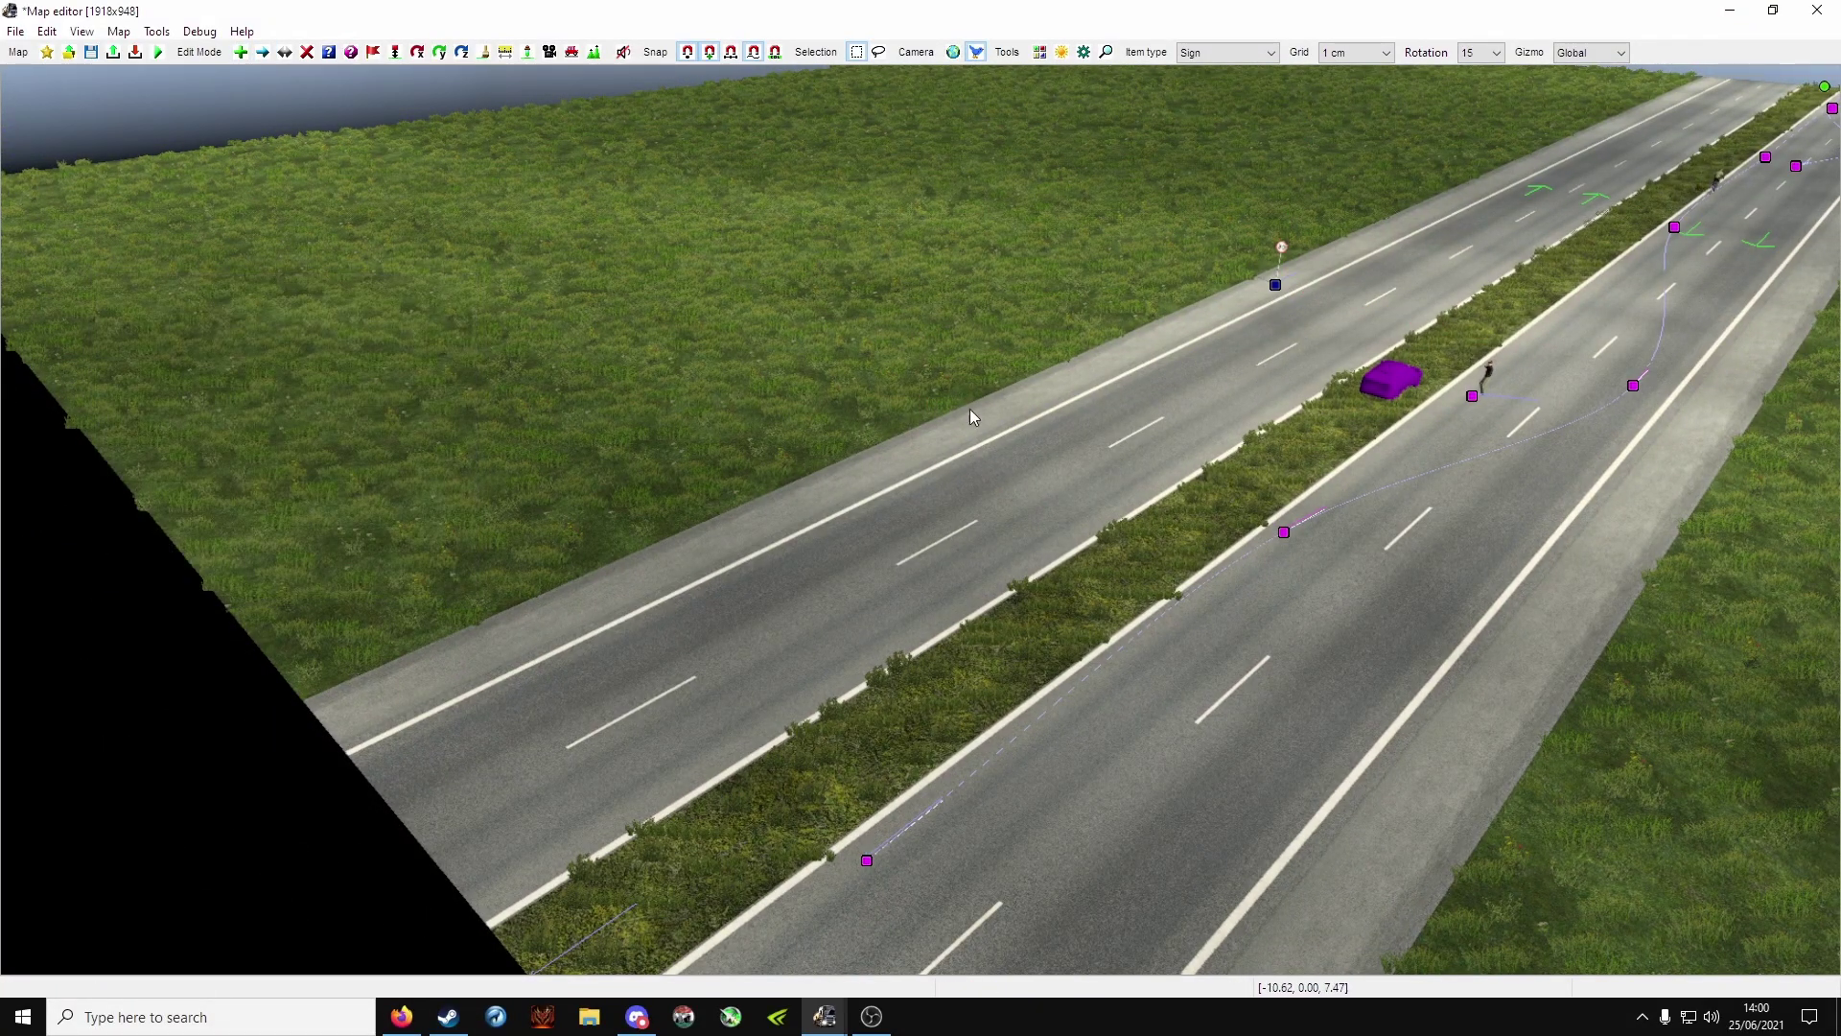
Reopen the Traffic Tool and spawn cars in the outer lane ahead of the relocated 30 mph sign.
click(574, 54)
click(505, 681)
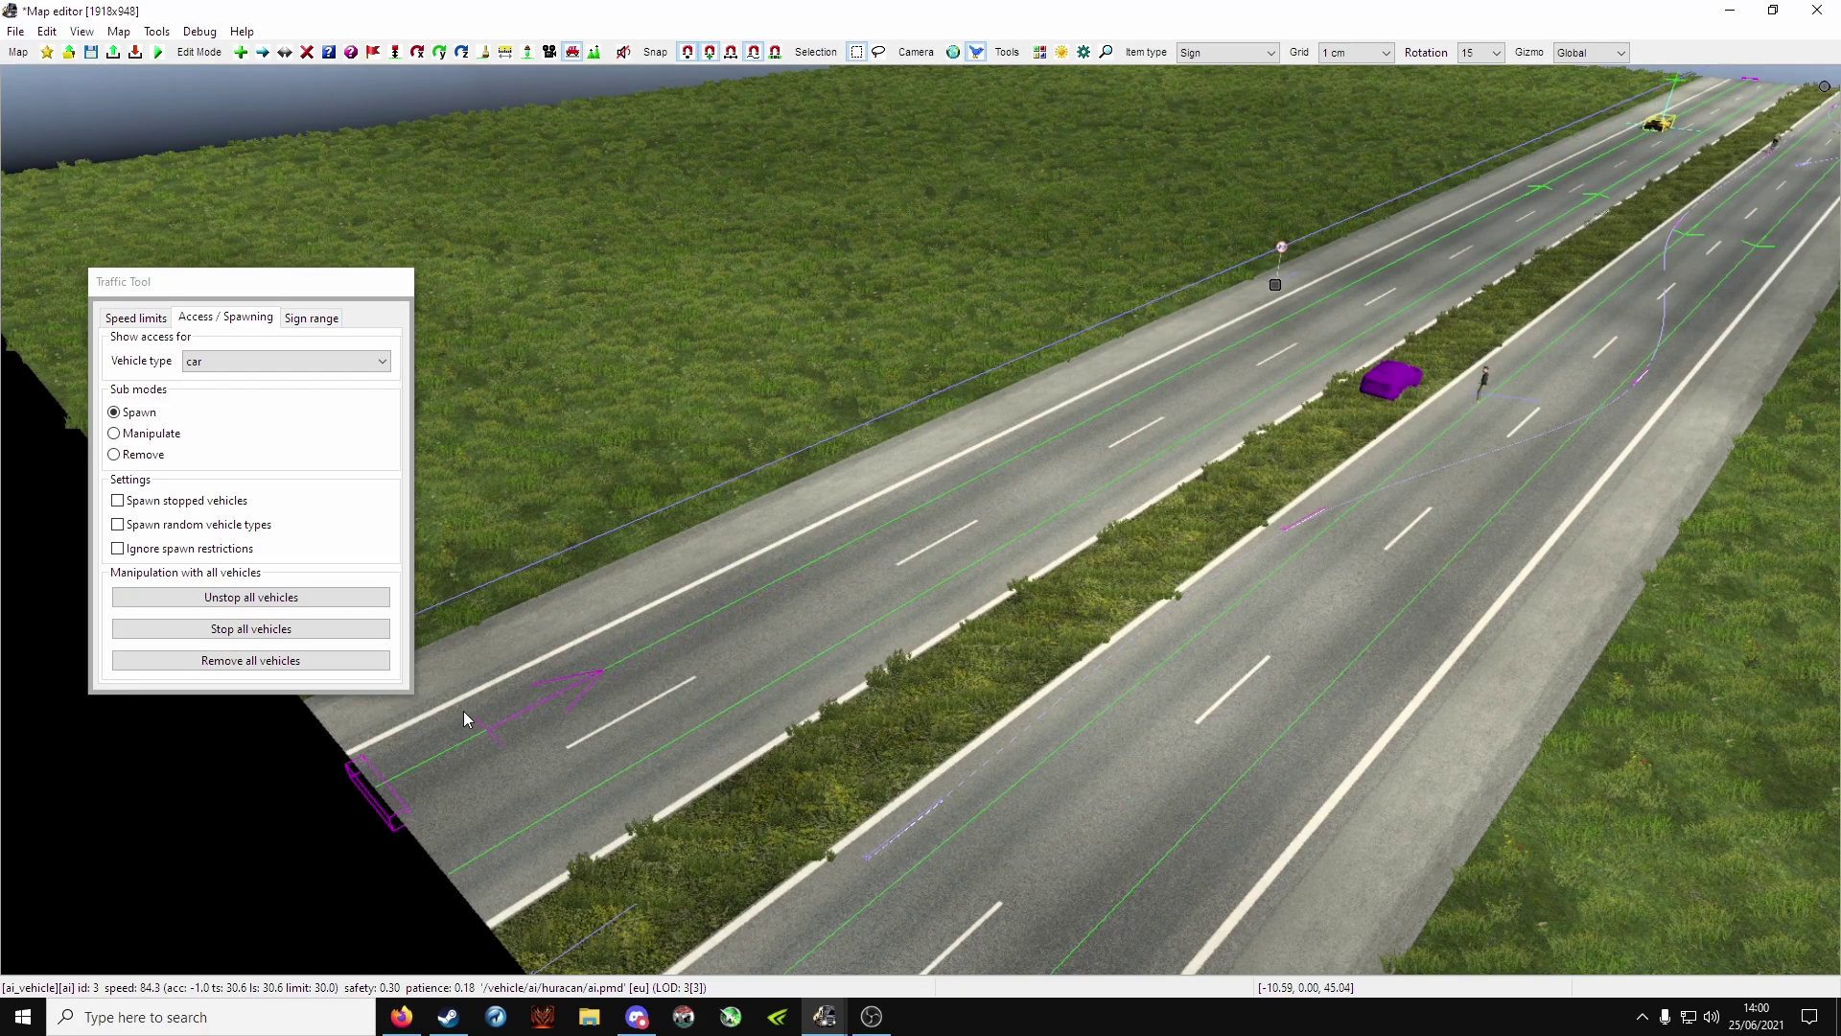
click(428, 743)
middle_drag(428, 743, 930, 526)
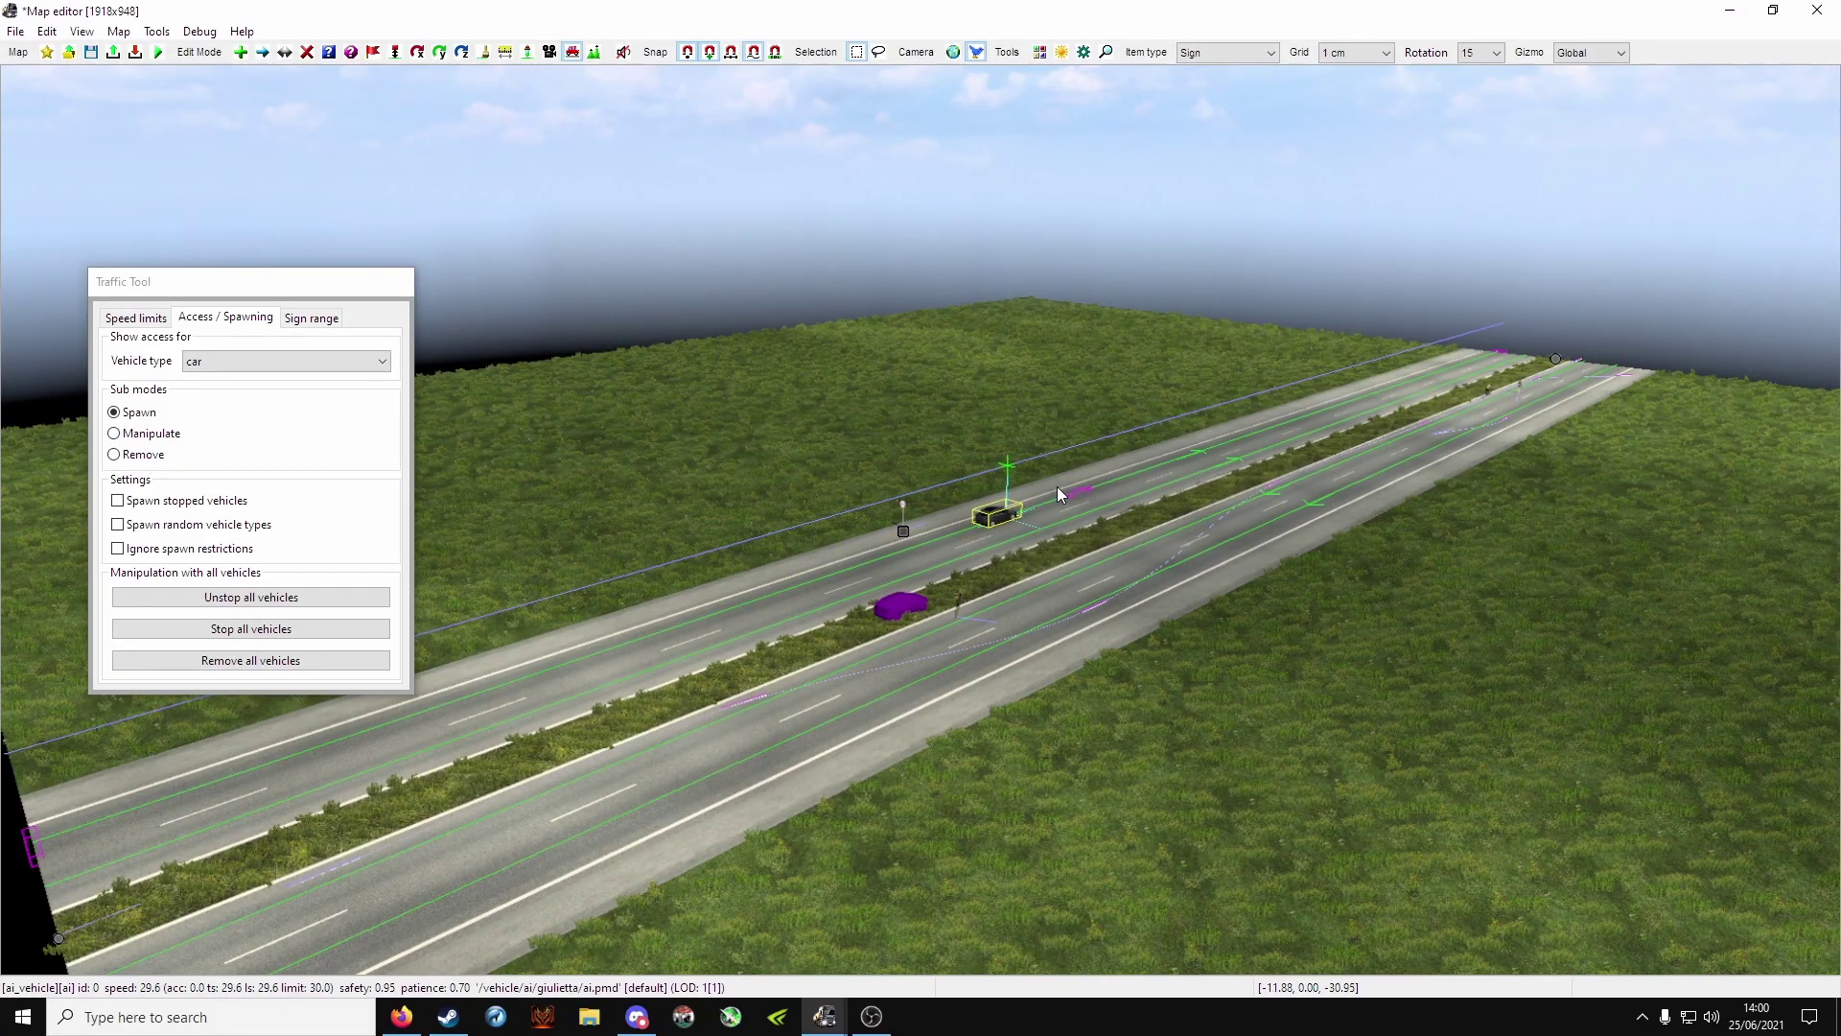
Move the Traffic Tool window clear of the road, spawn more cars in both lanes approaching the sign, and leave the tool.
drag(279, 291, 1637, 549)
click(156, 793)
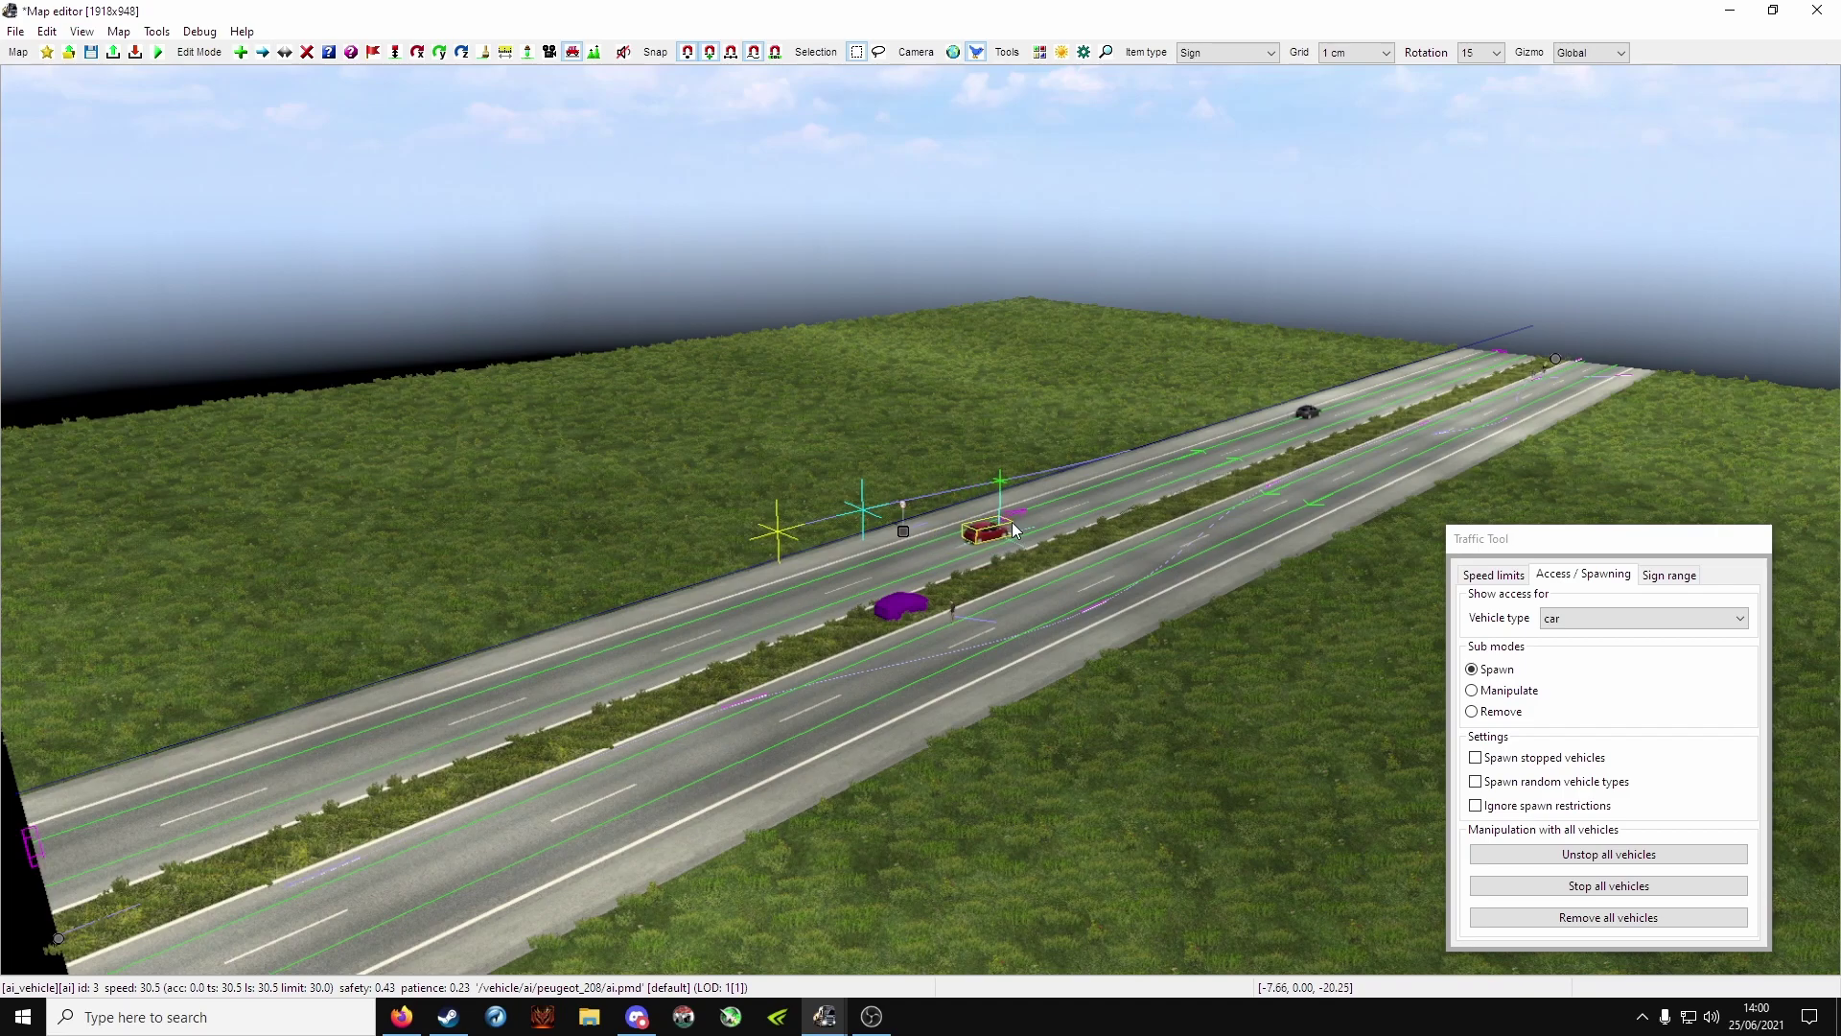
click(122, 798)
click(153, 835)
click(134, 803)
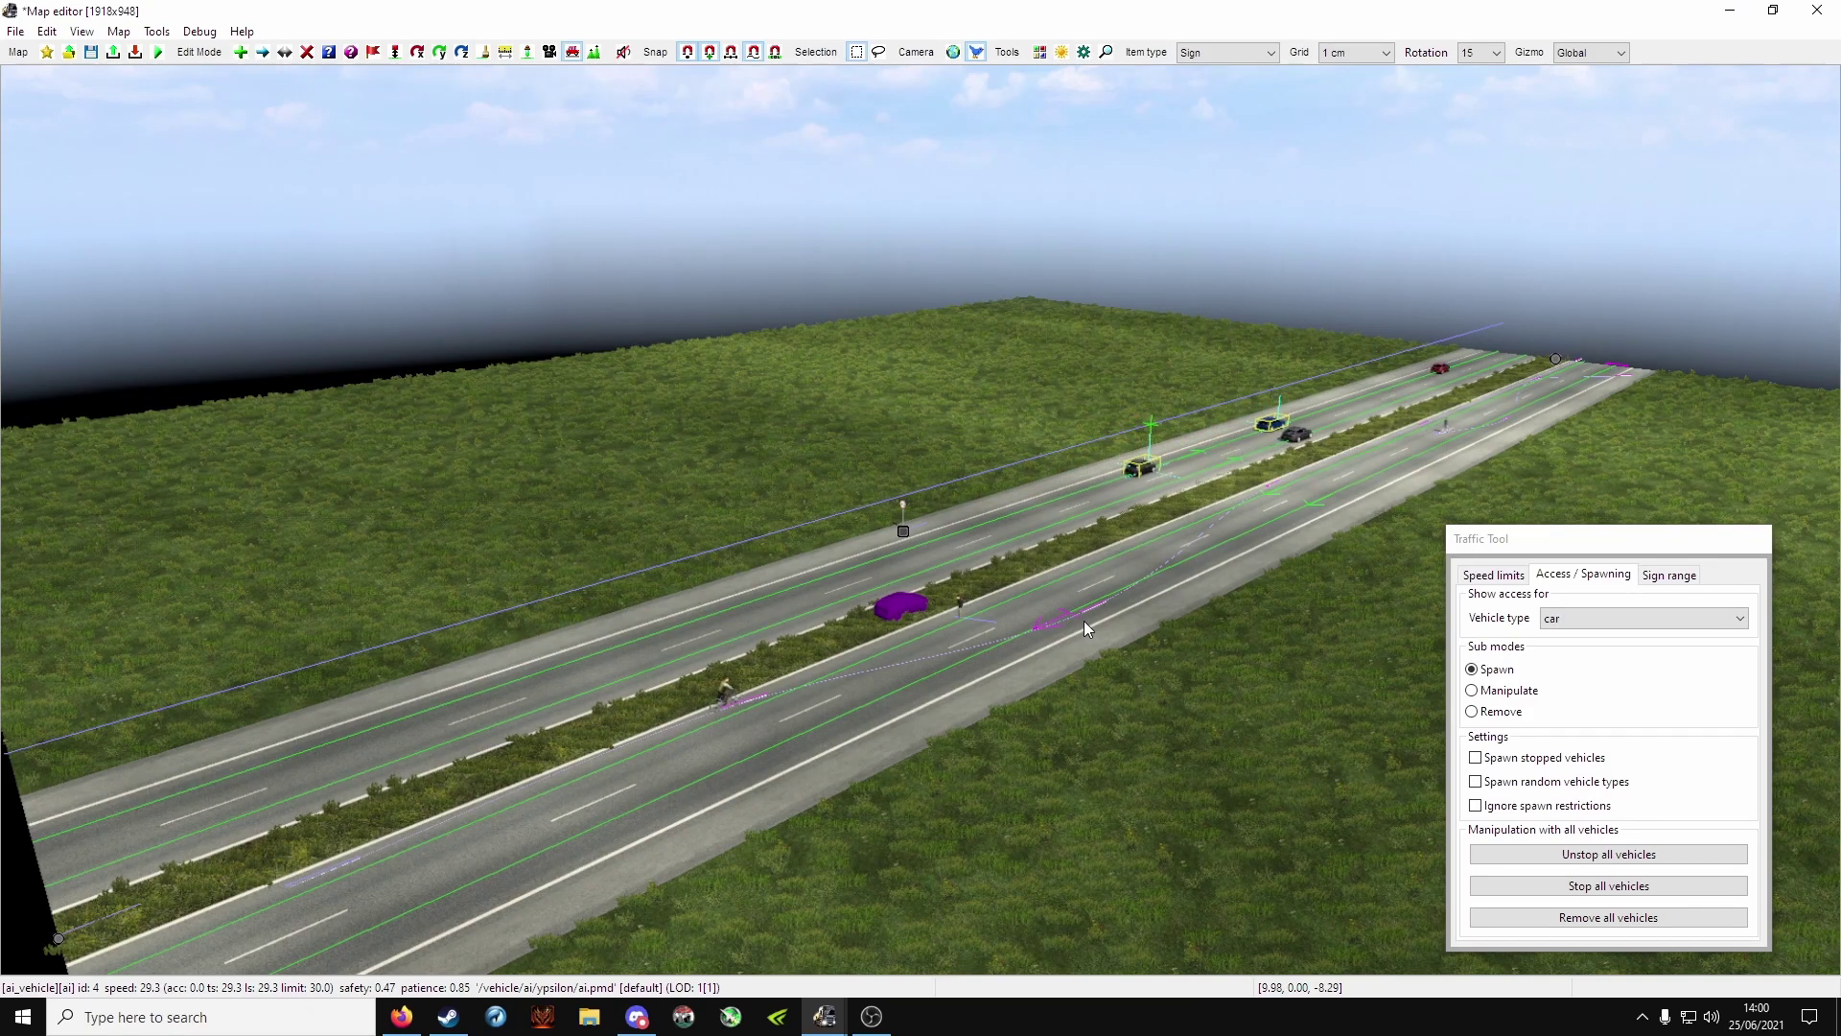
click(276, 741)
click(272, 792)
click(963, 549)
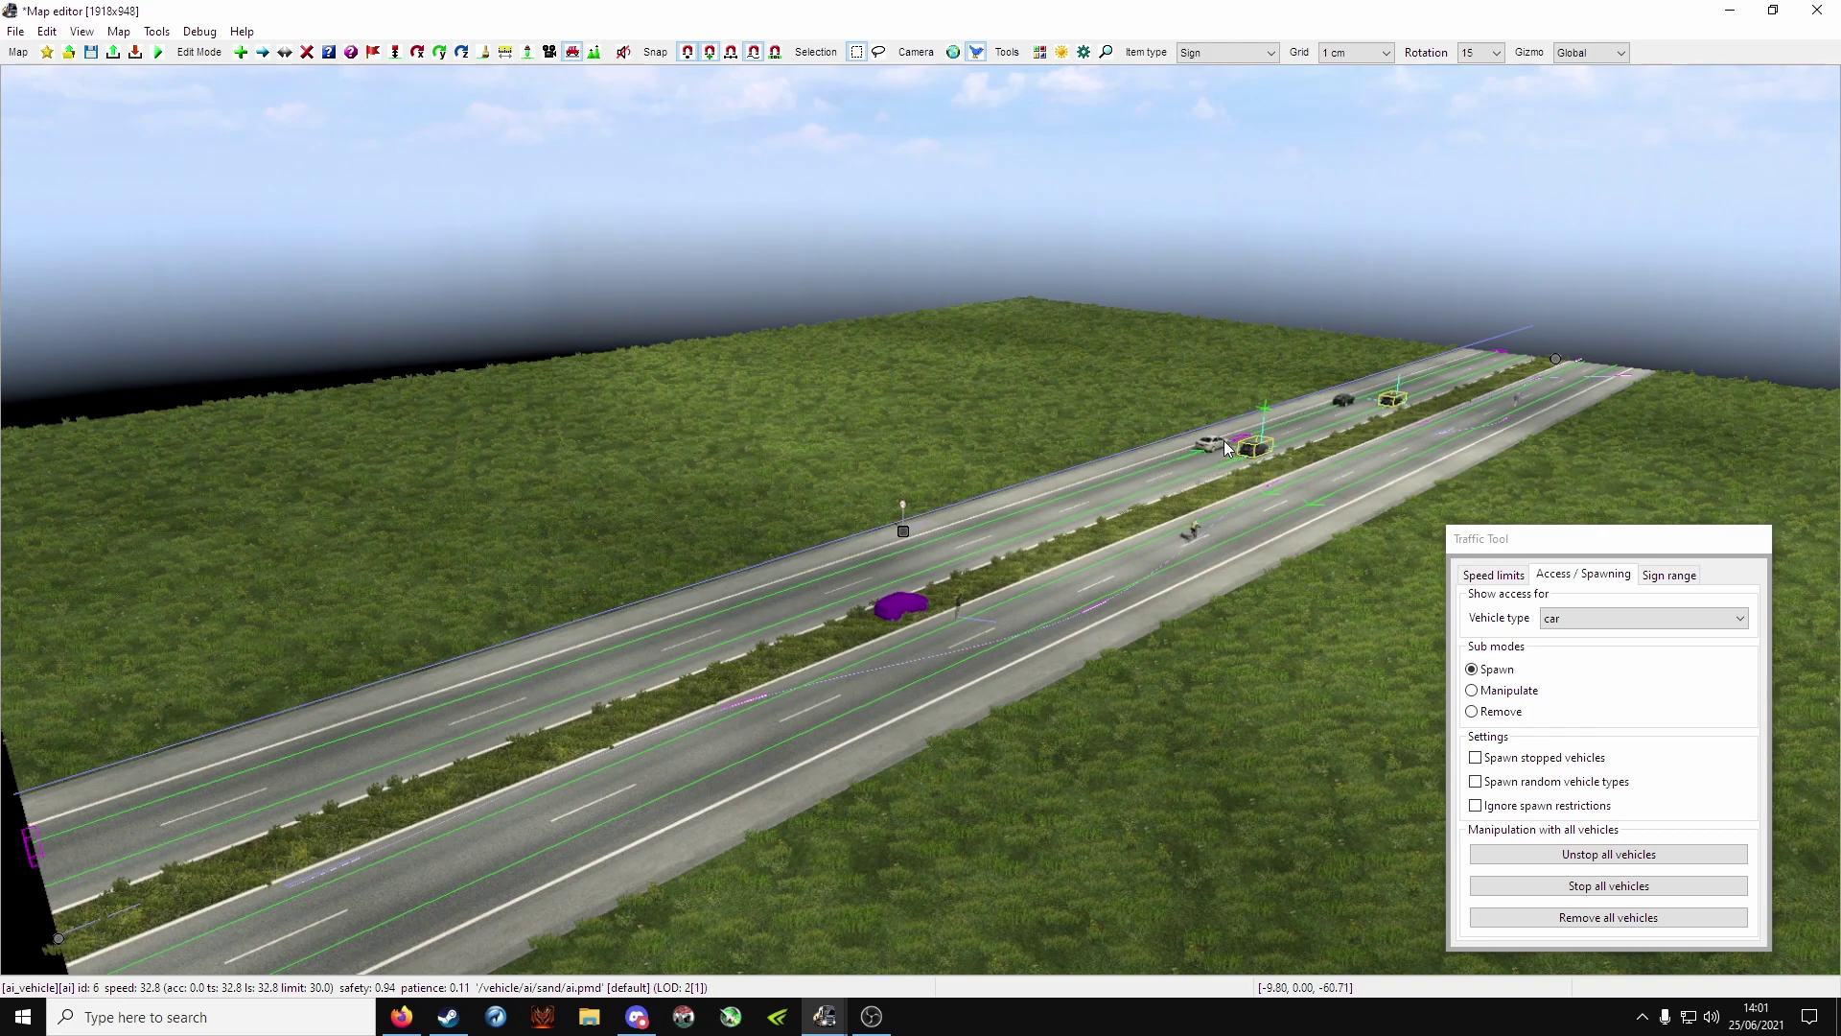
key(Escape)
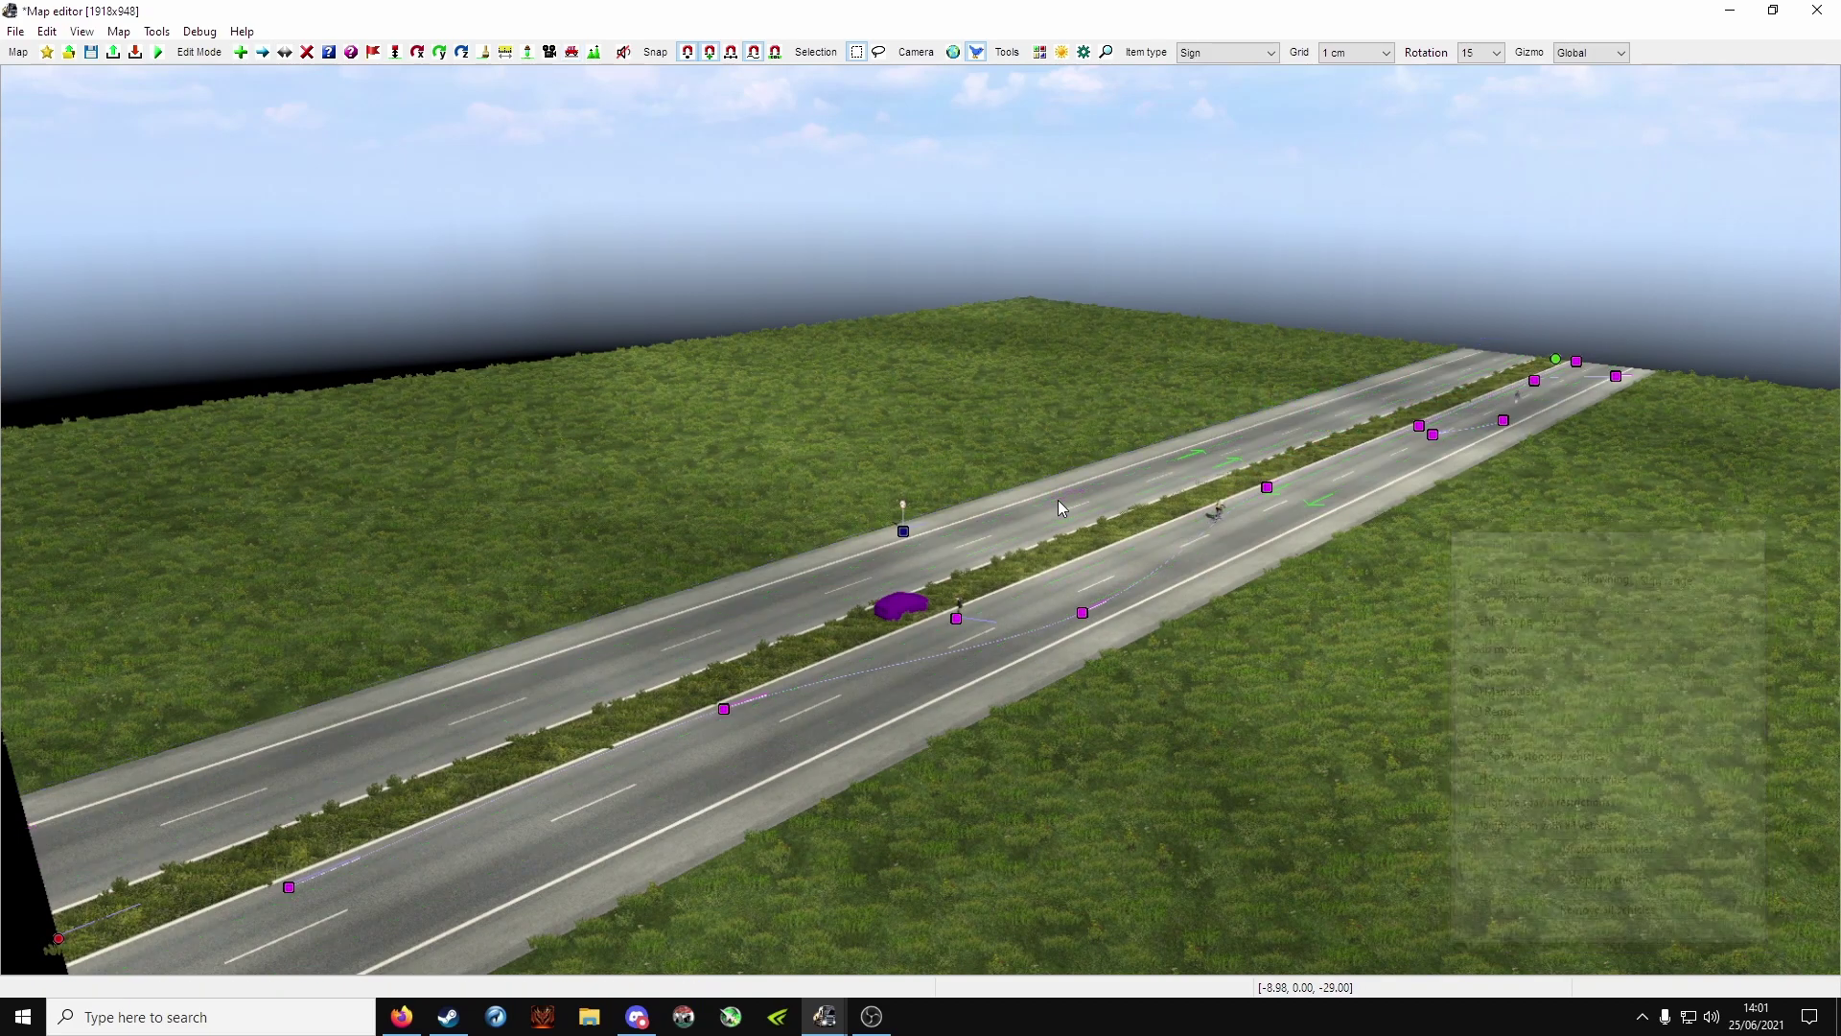
middle_drag(1057, 499, 1276, 561)
middle_drag(988, 523, 927, 518)
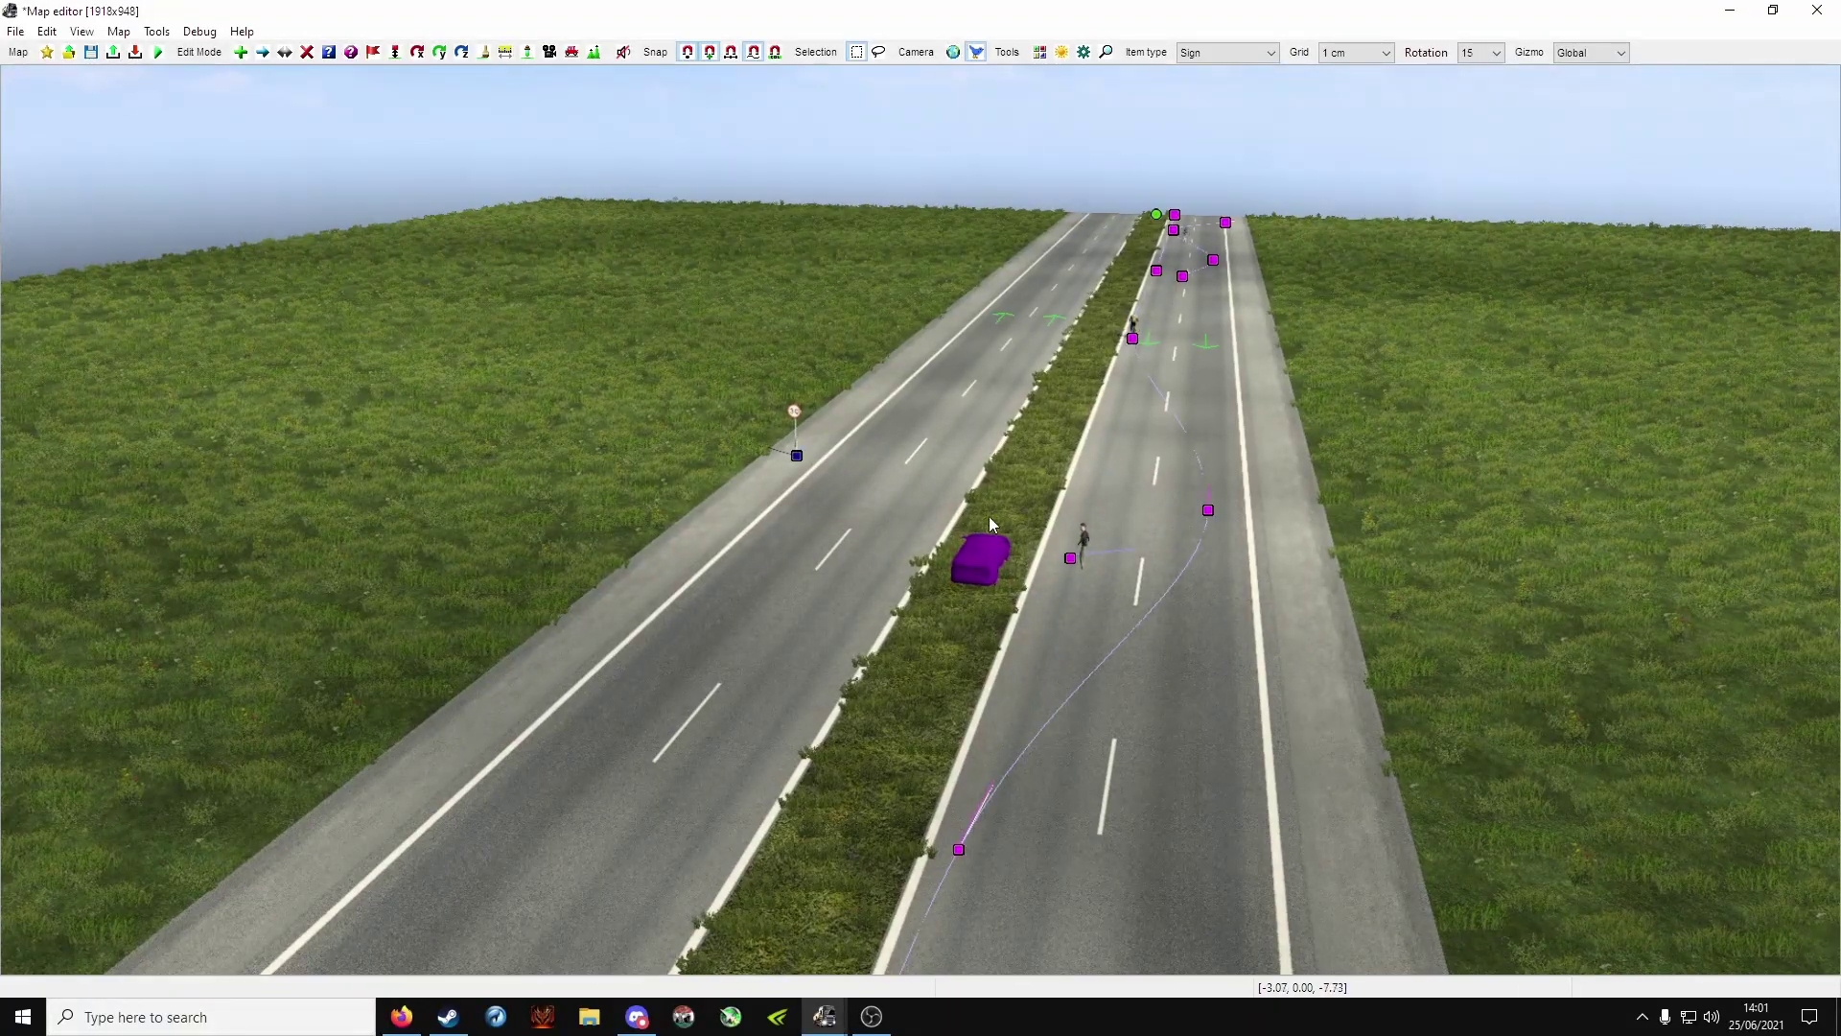